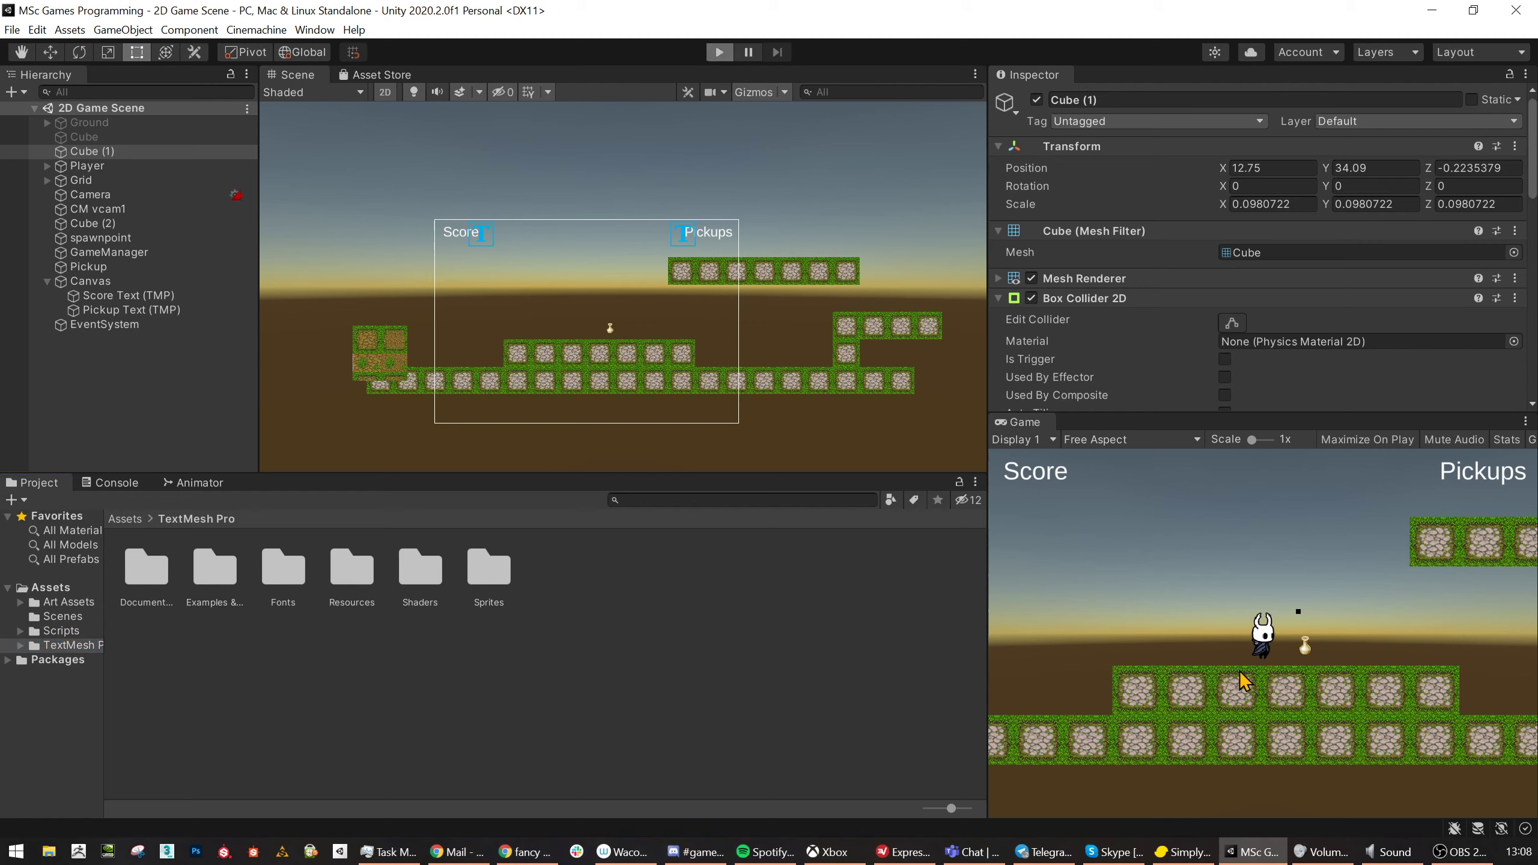
- Run the game in play mode and move the player character into the pickup to test collecting it
{"action": "key", "text": "ctrl+p"}
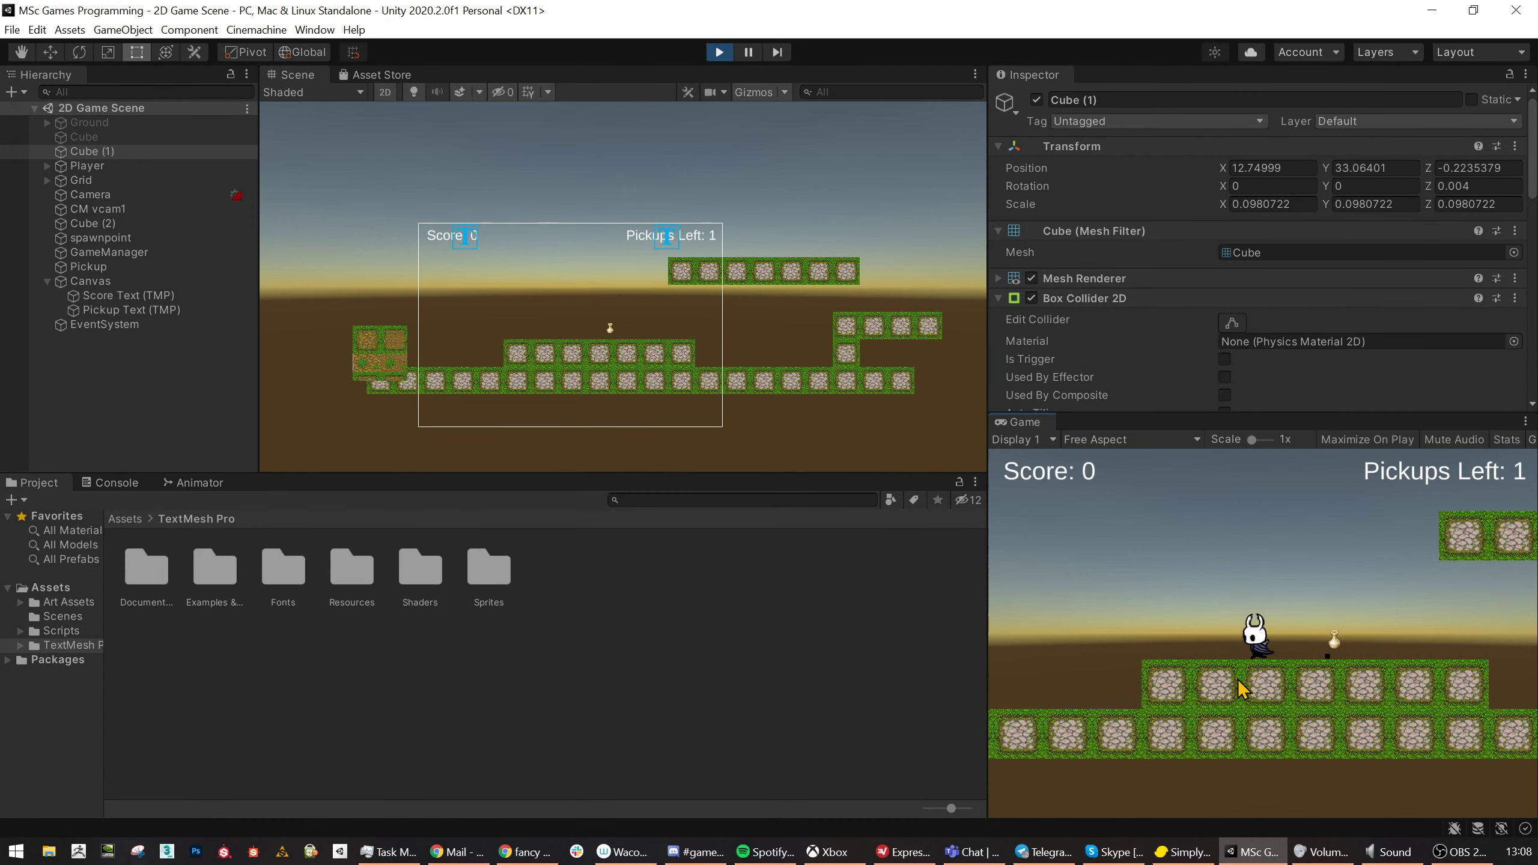
{"action": "key", "text": "Left"}
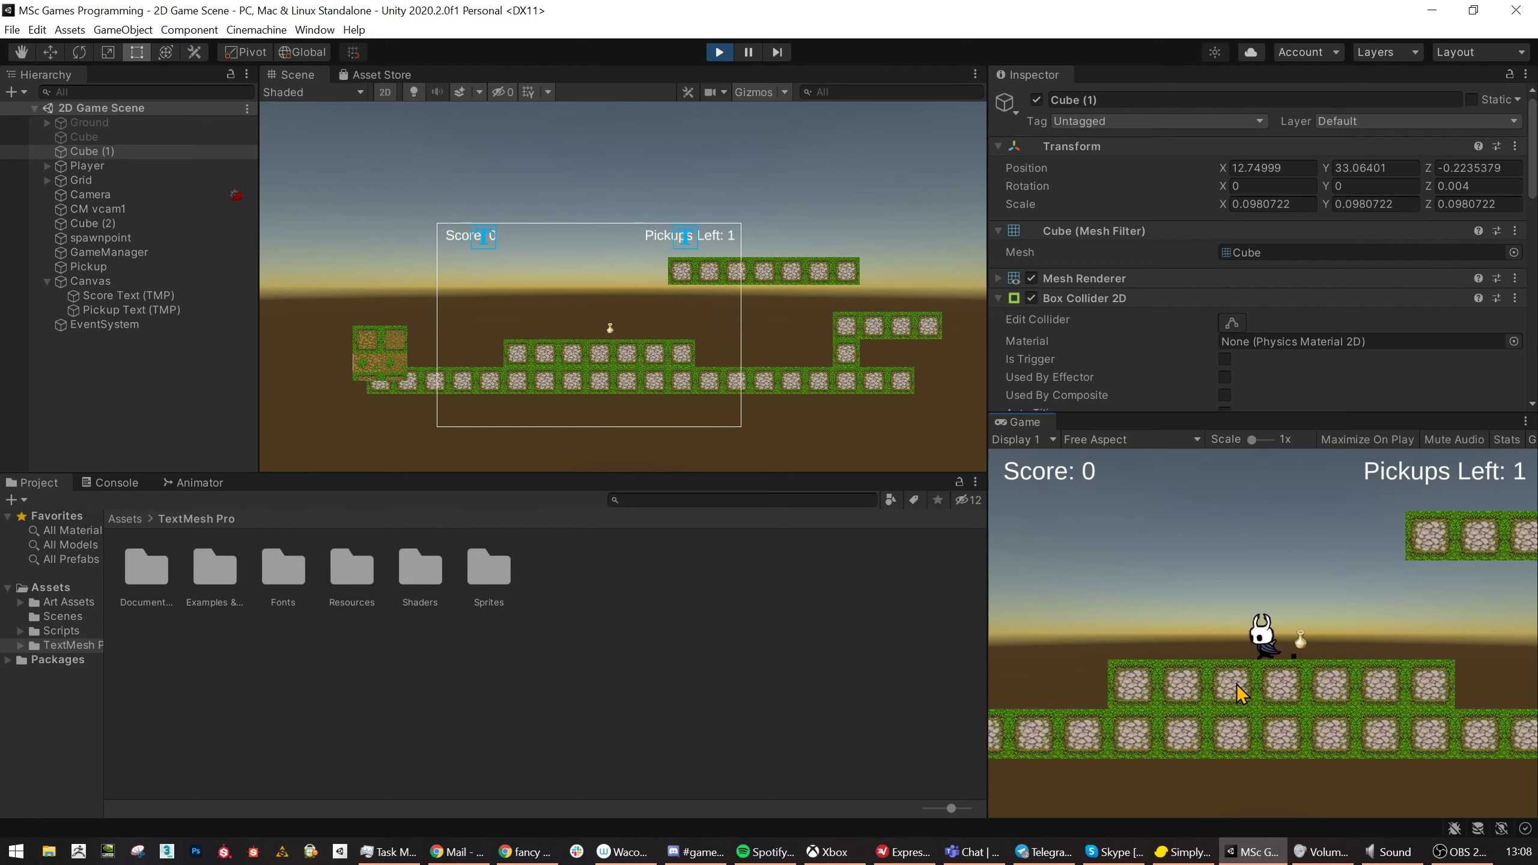
{"action": "key", "text": "Right"}
{"action": "key", "text": "Right"}
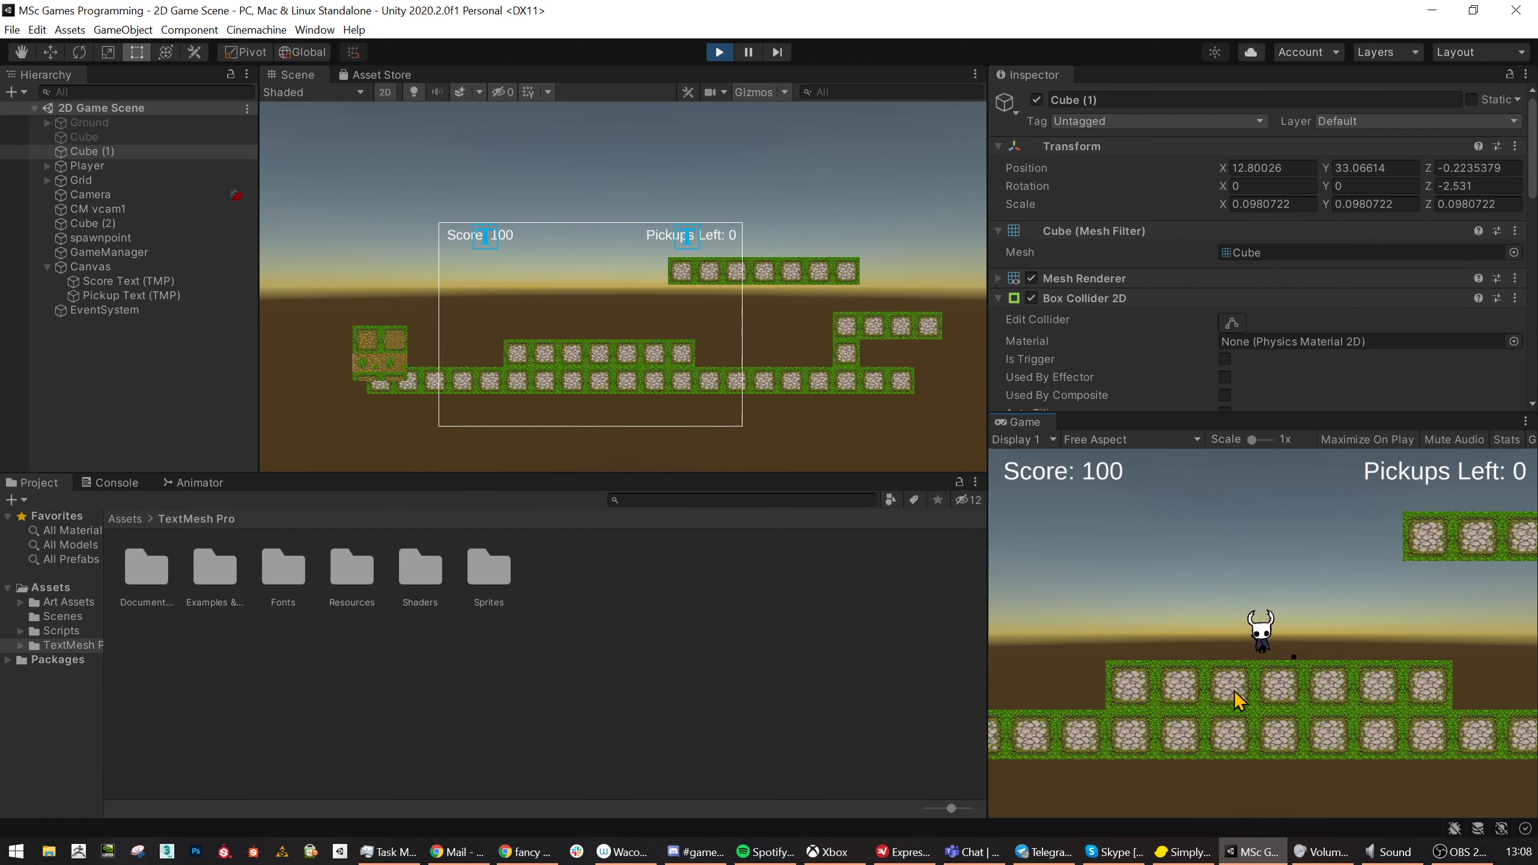
- Test the player's running and jumping around the lower platforms and the raised block, and stop play mode
{"action": "key", "text": "Left"}
{"action": "key", "text": "space"}
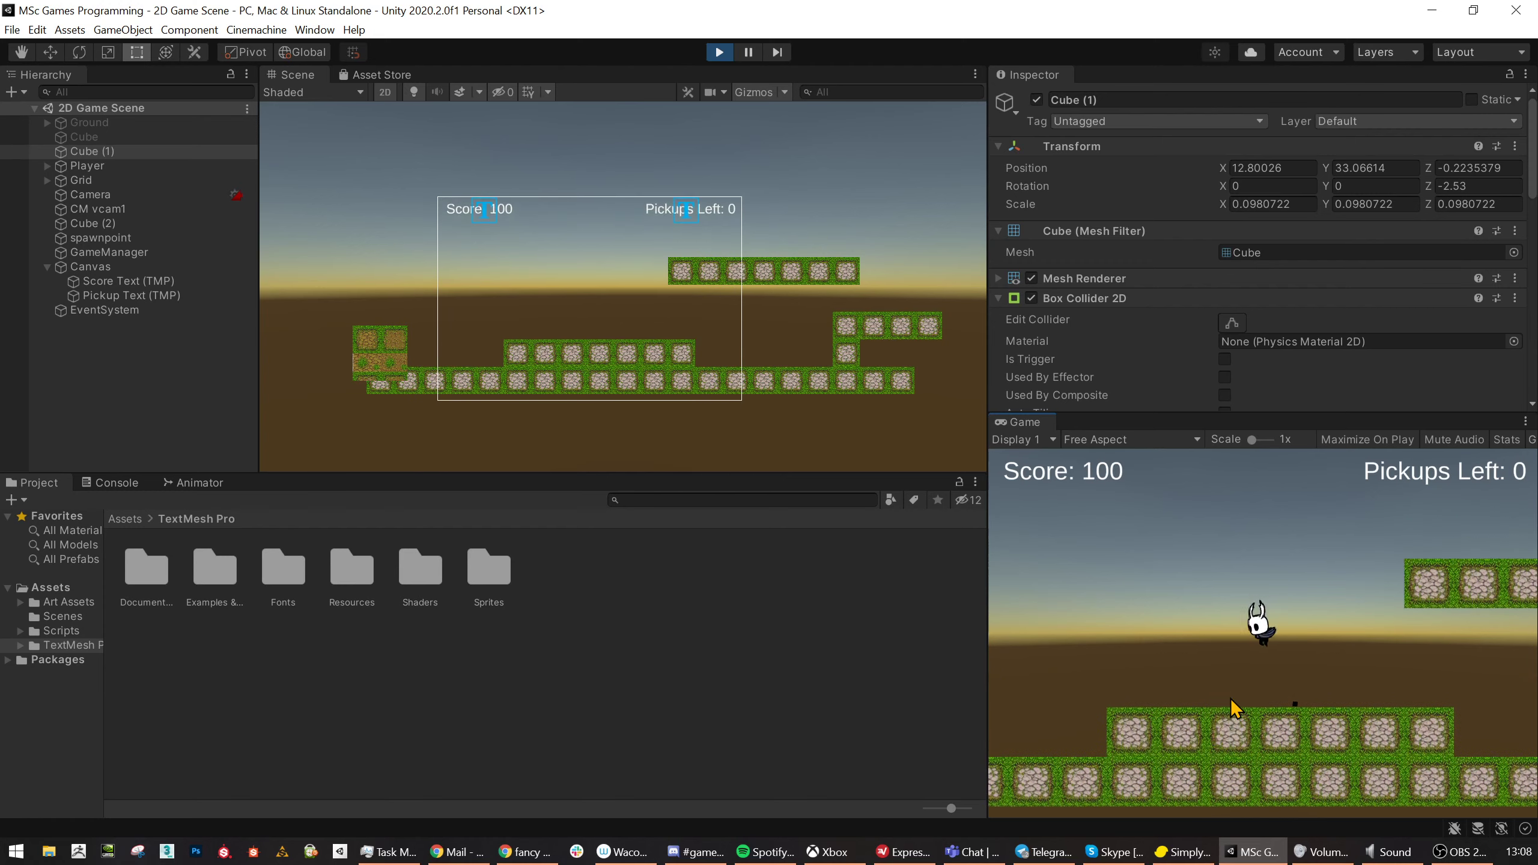
{"action": "key", "text": "Left"}
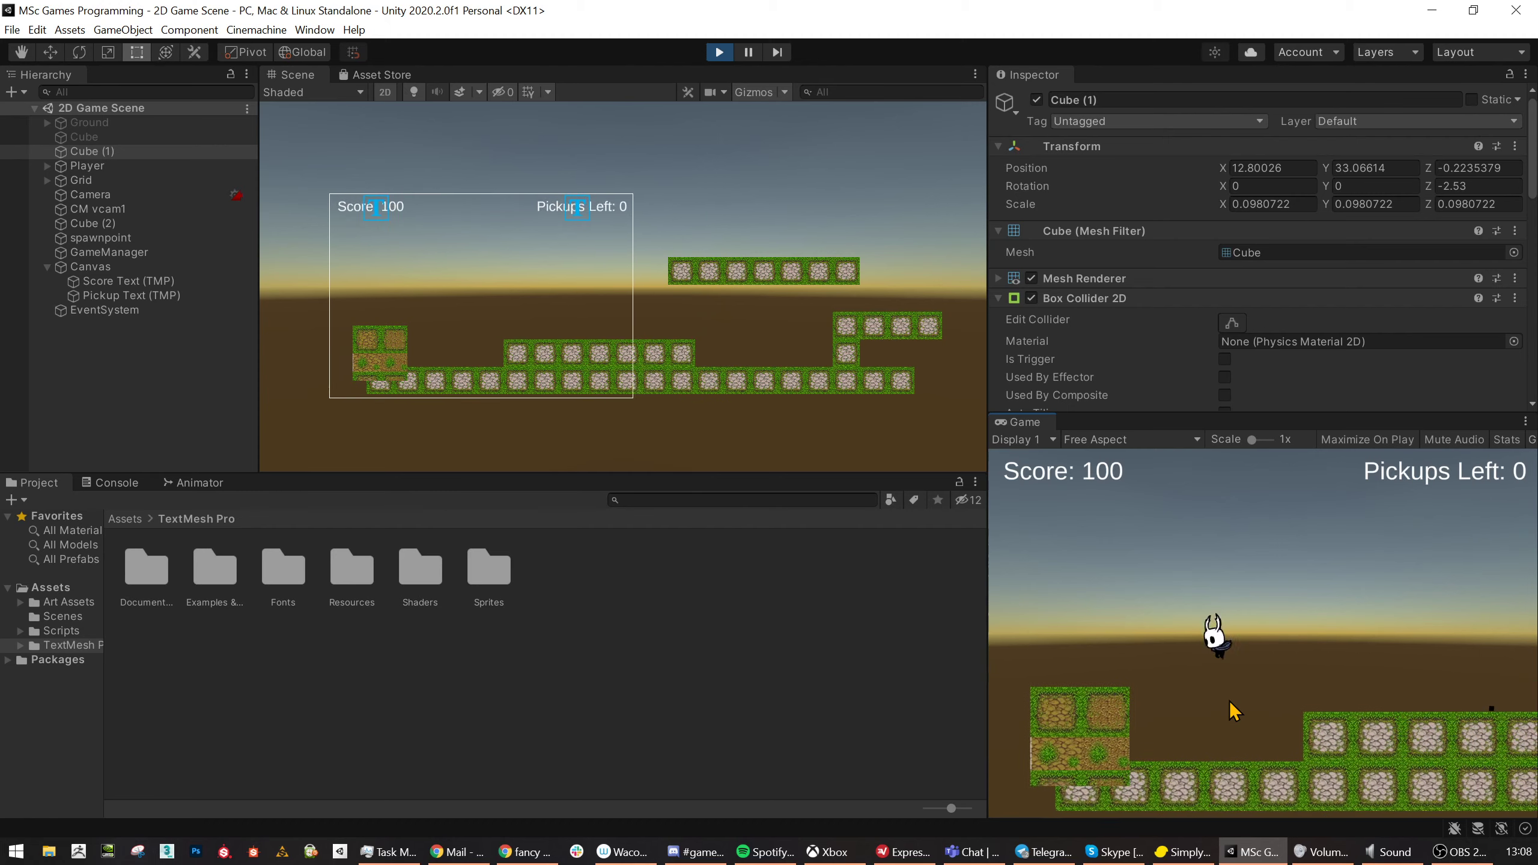
{"action": "key", "text": "Right"}
{"action": "key", "text": "space"}
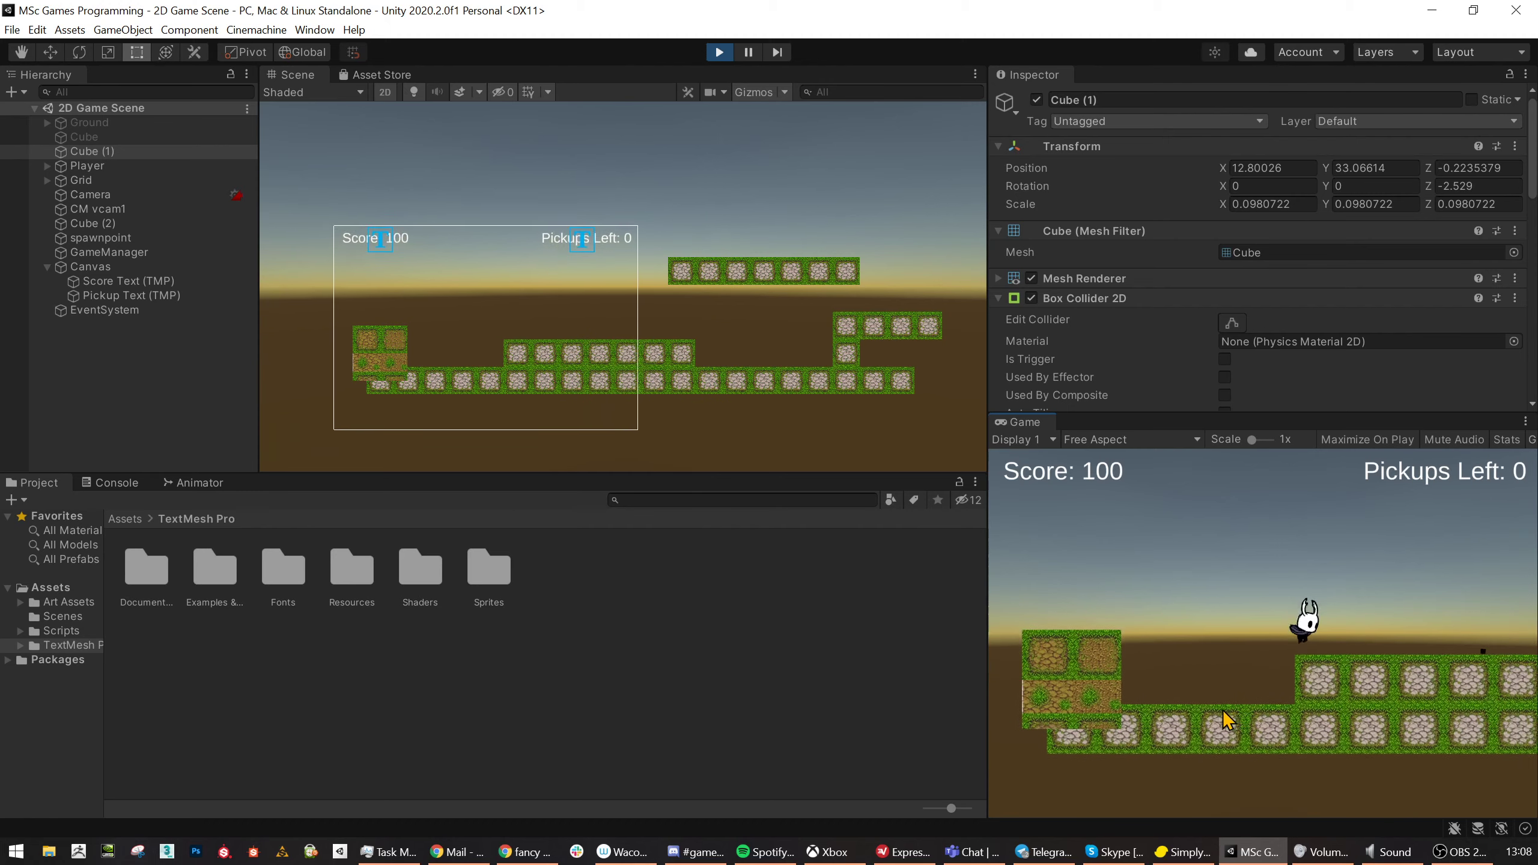
{"action": "key", "text": "Left"}
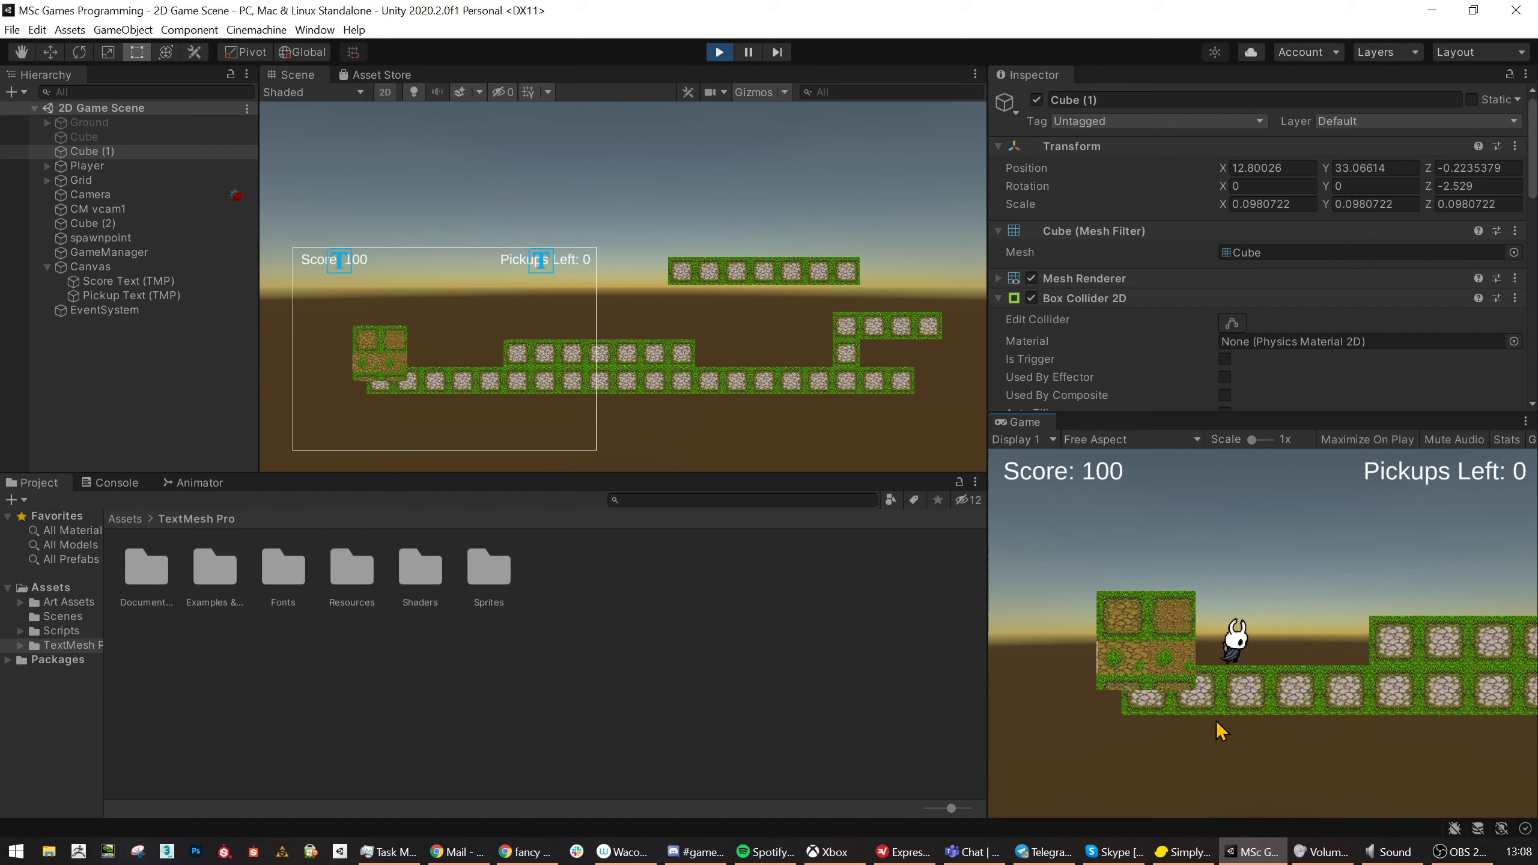
{"action": "key", "text": "space"}
{"action": "key", "text": "Left"}
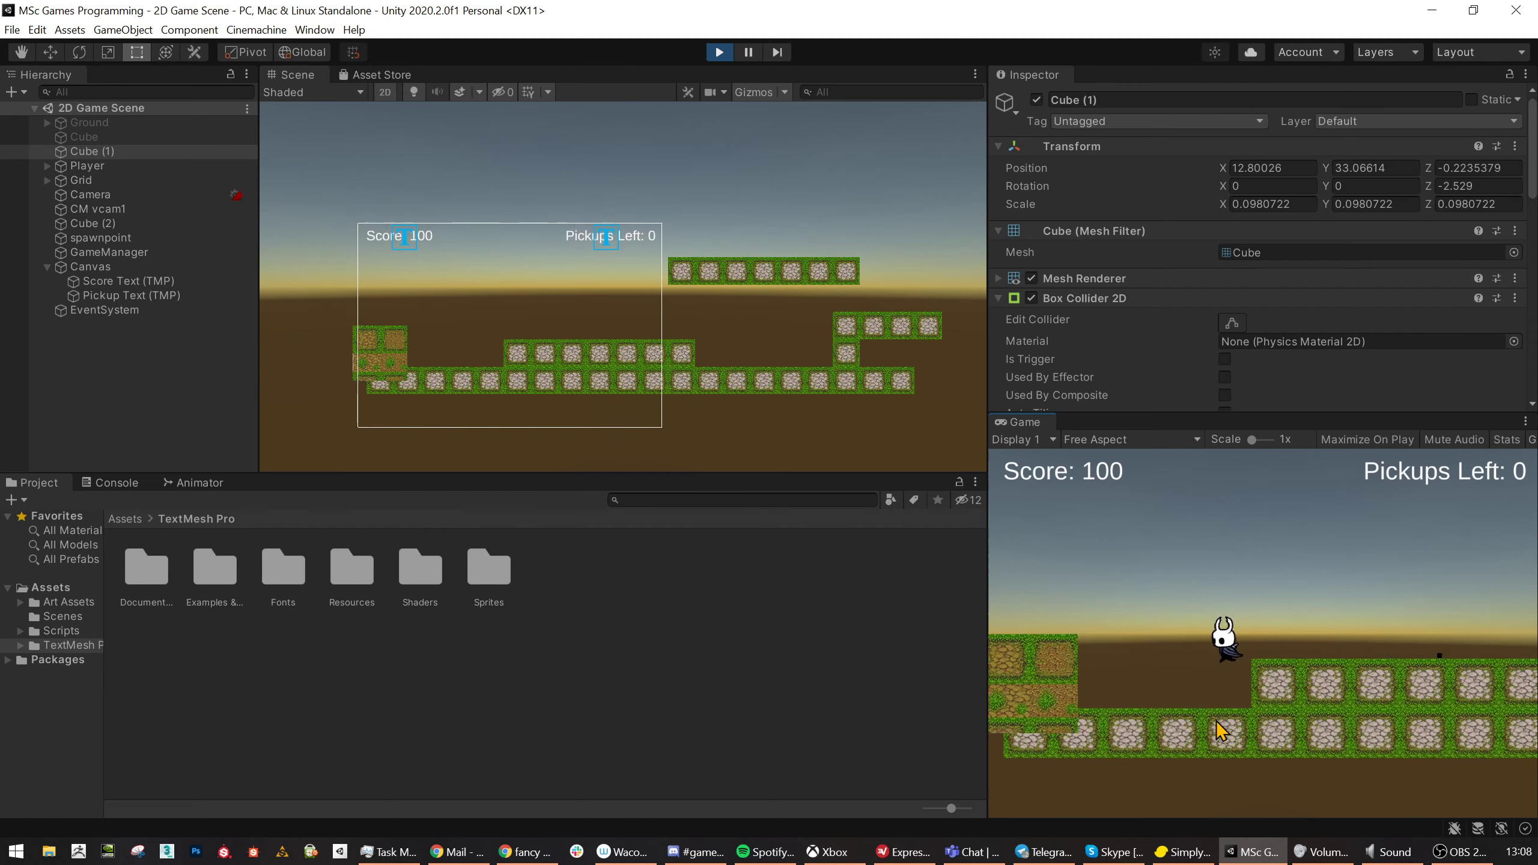
{"action": "key", "text": "Right"}
{"action": "key", "text": "space"}
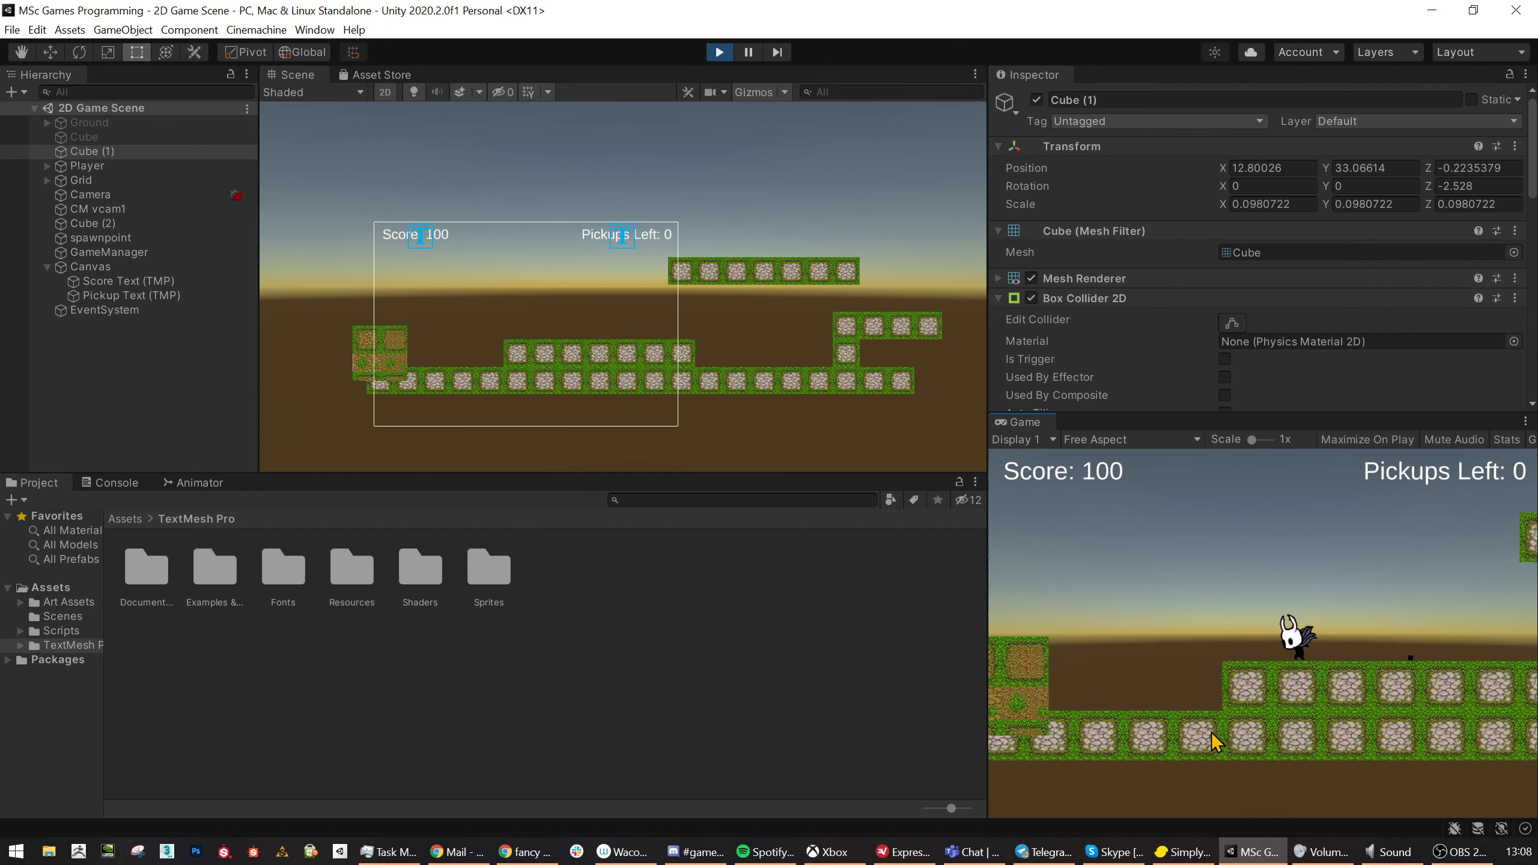
{"action": "key", "text": "Left"}
{"action": "key", "text": "space"}
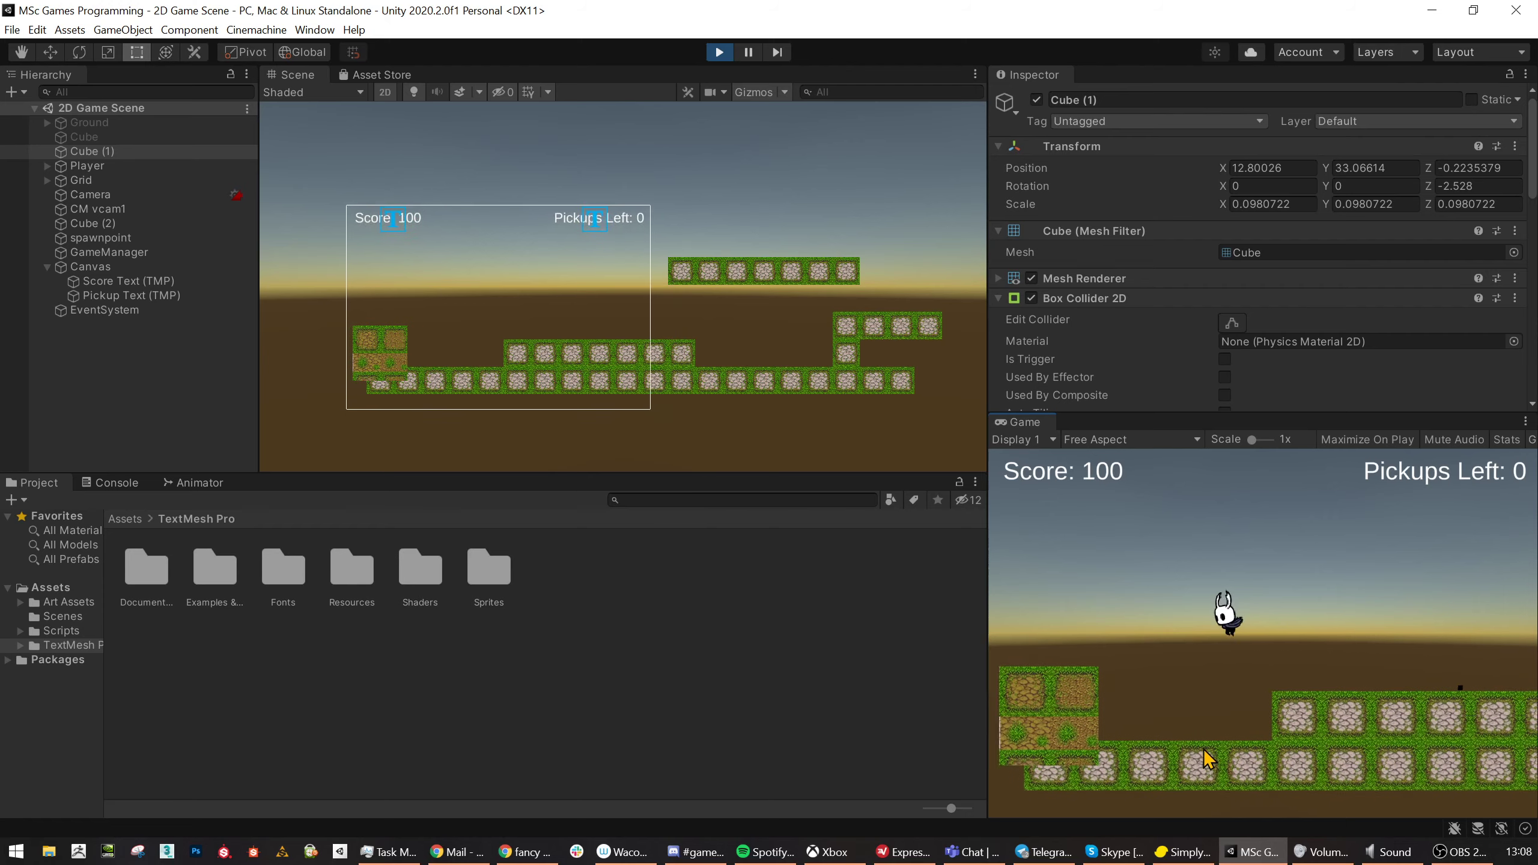
{"action": "key", "text": "Right"}
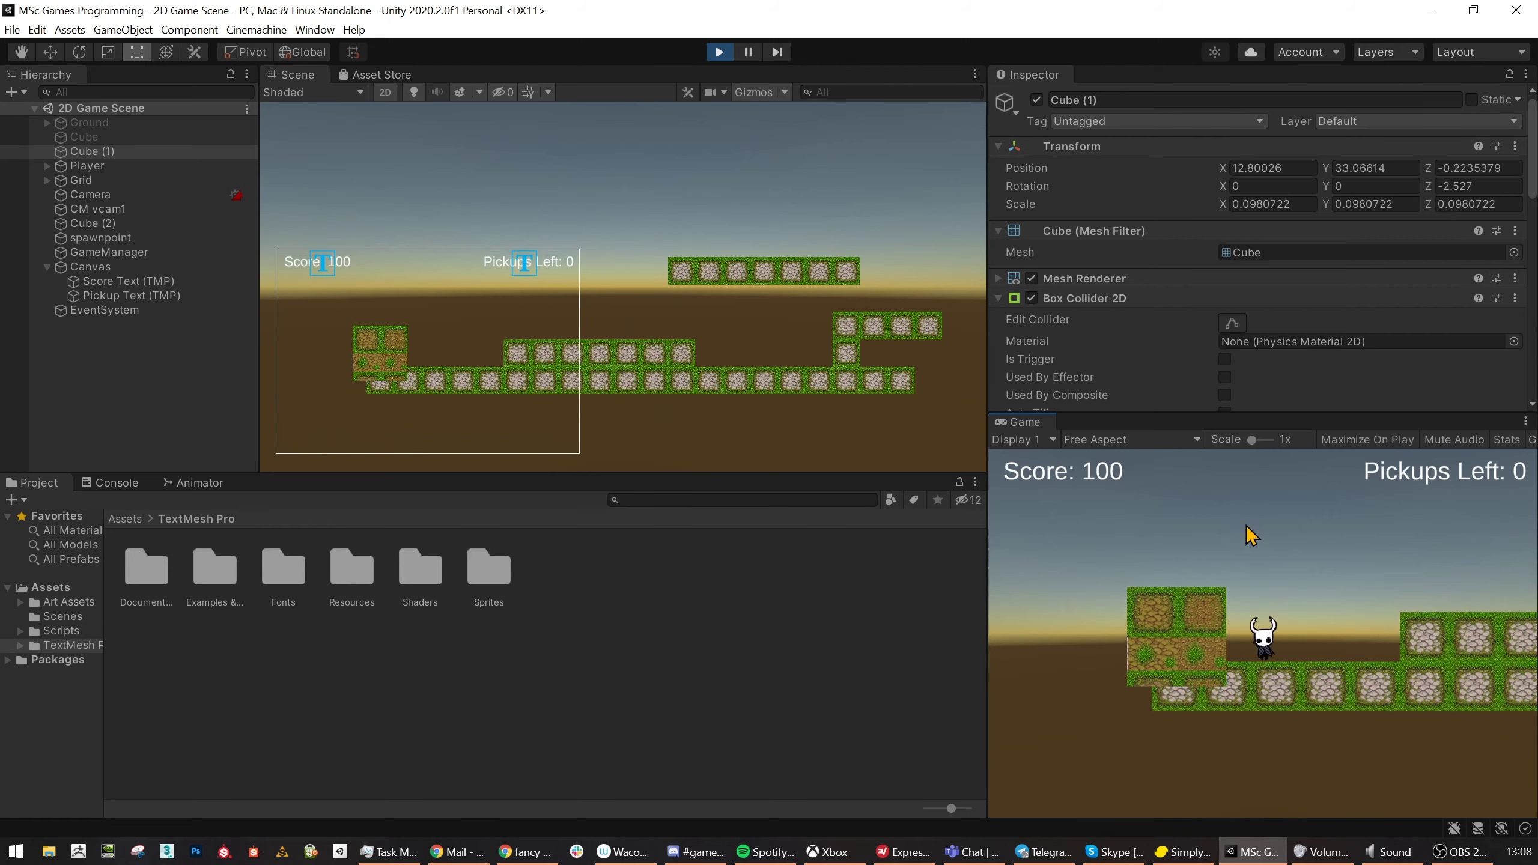
{"action": "key", "text": "Right"}
{"action": "key", "text": "space"}
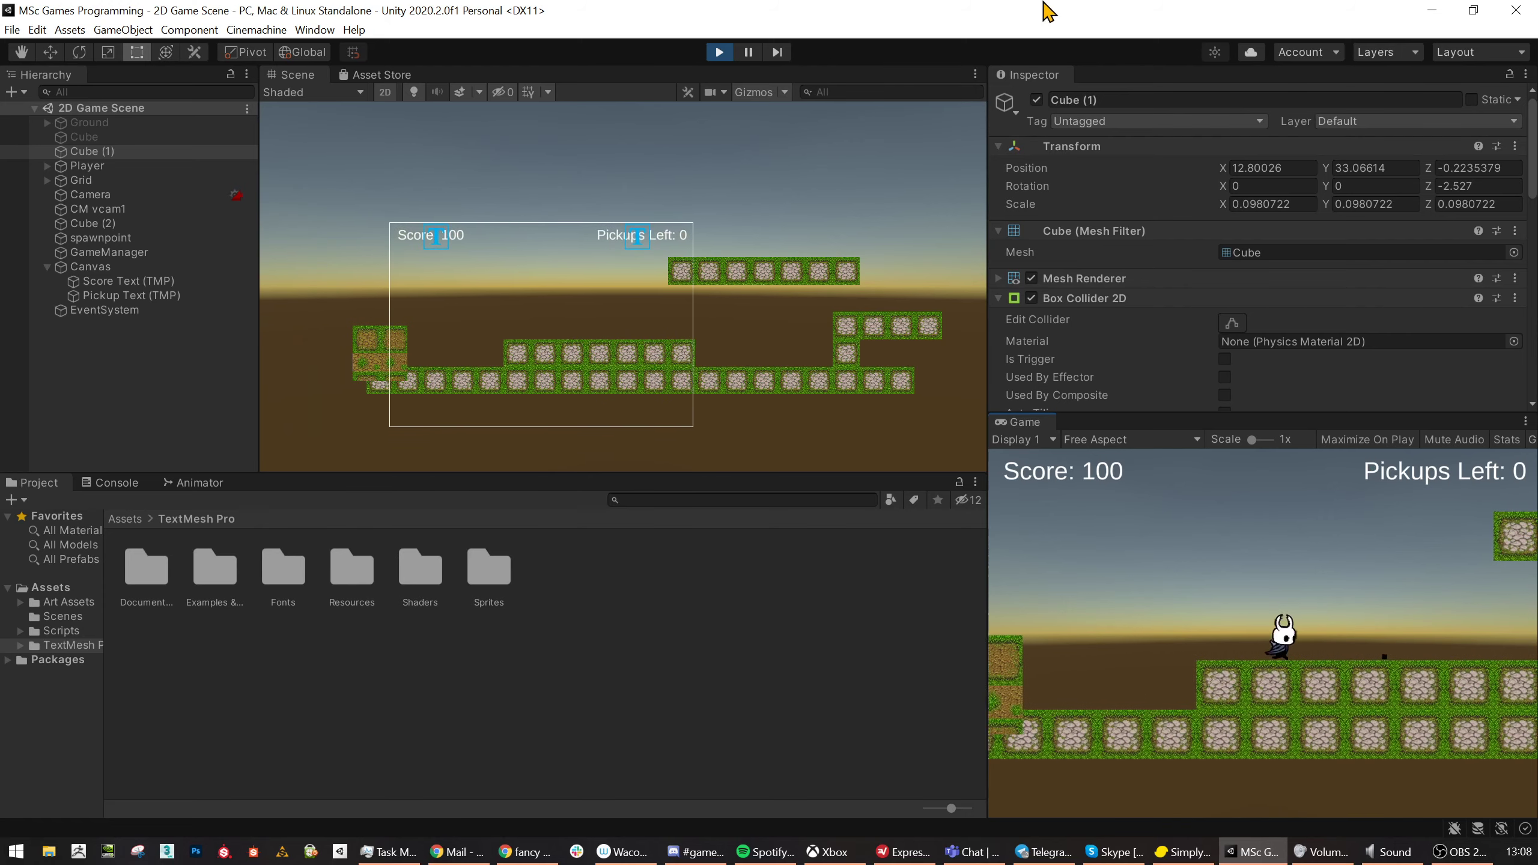
{"action": "left_click", "coordinate": [716, 53]}
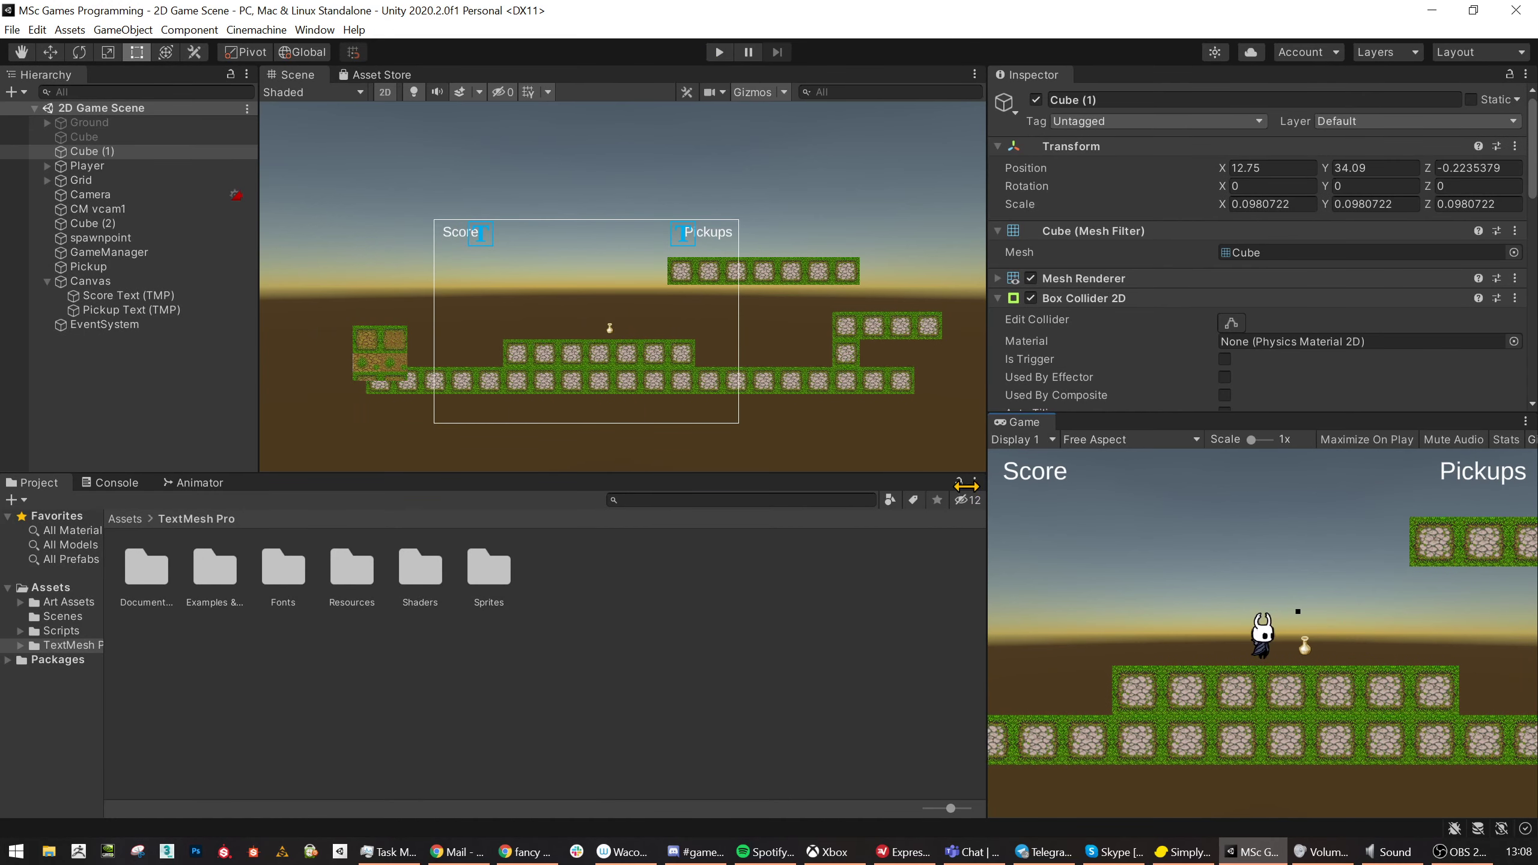
- Widen the Game view and playtest collecting the single pickup again, checking the score and pickup counters, and stop play mode
{"action": "left_click_drag", "start_coordinate": [990, 493], "coordinate": [918, 493]}
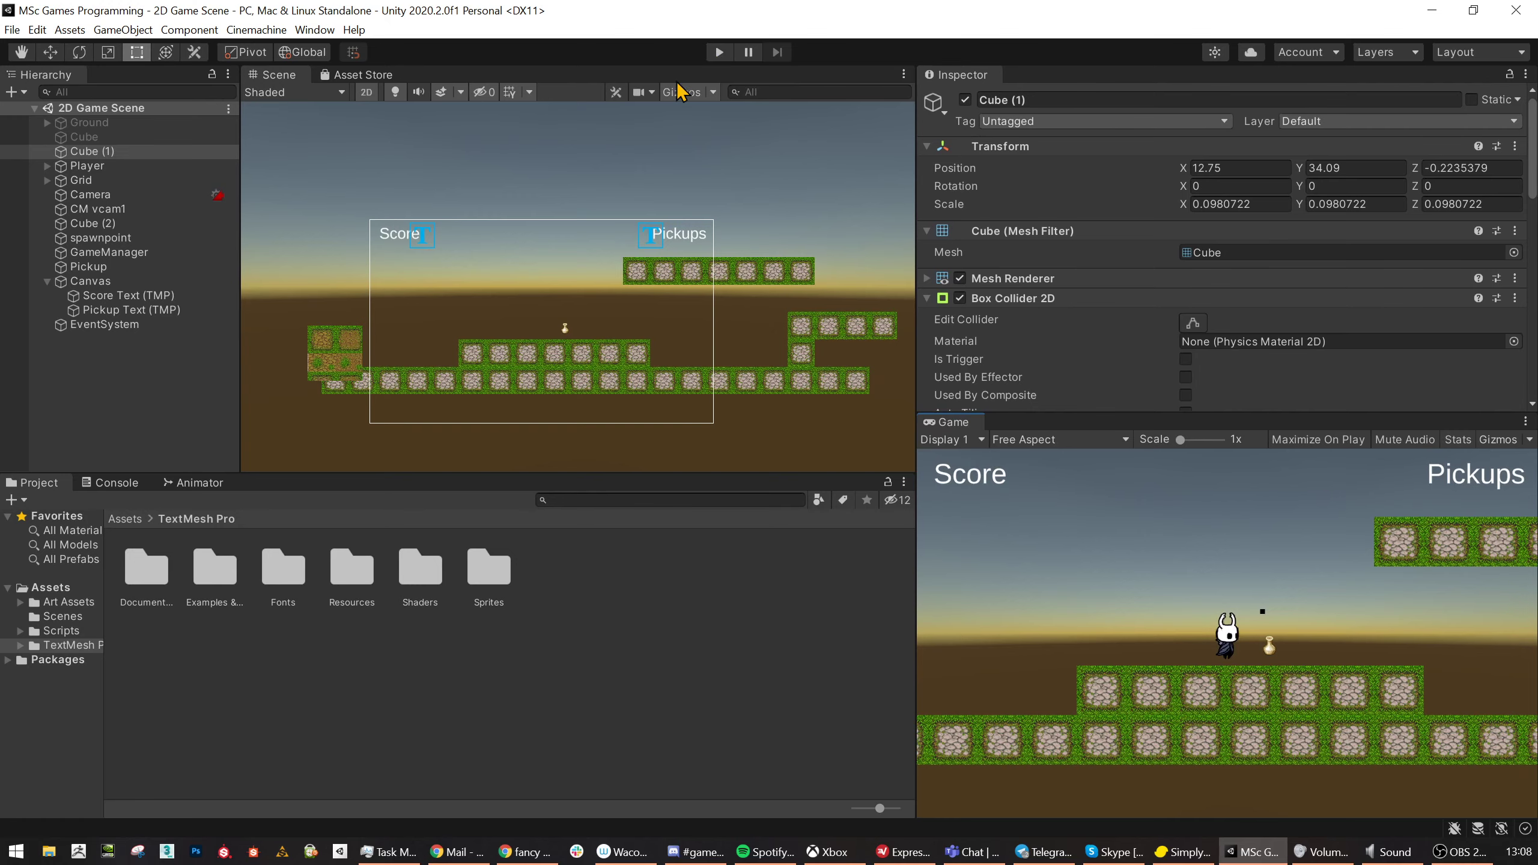
{"action": "left_click", "coordinate": [719, 53]}
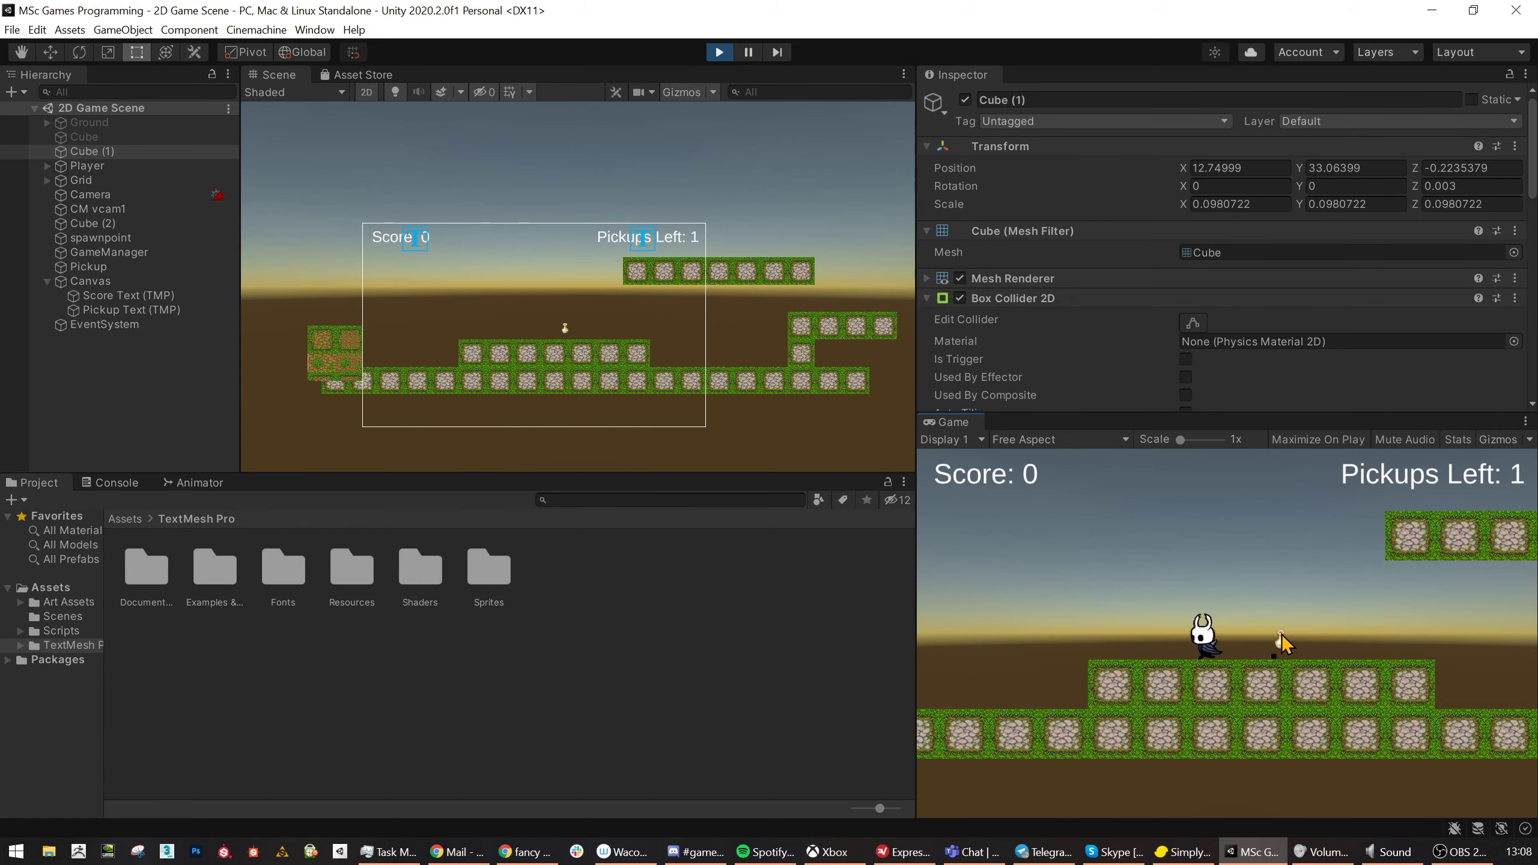
{"action": "key", "text": "d"}
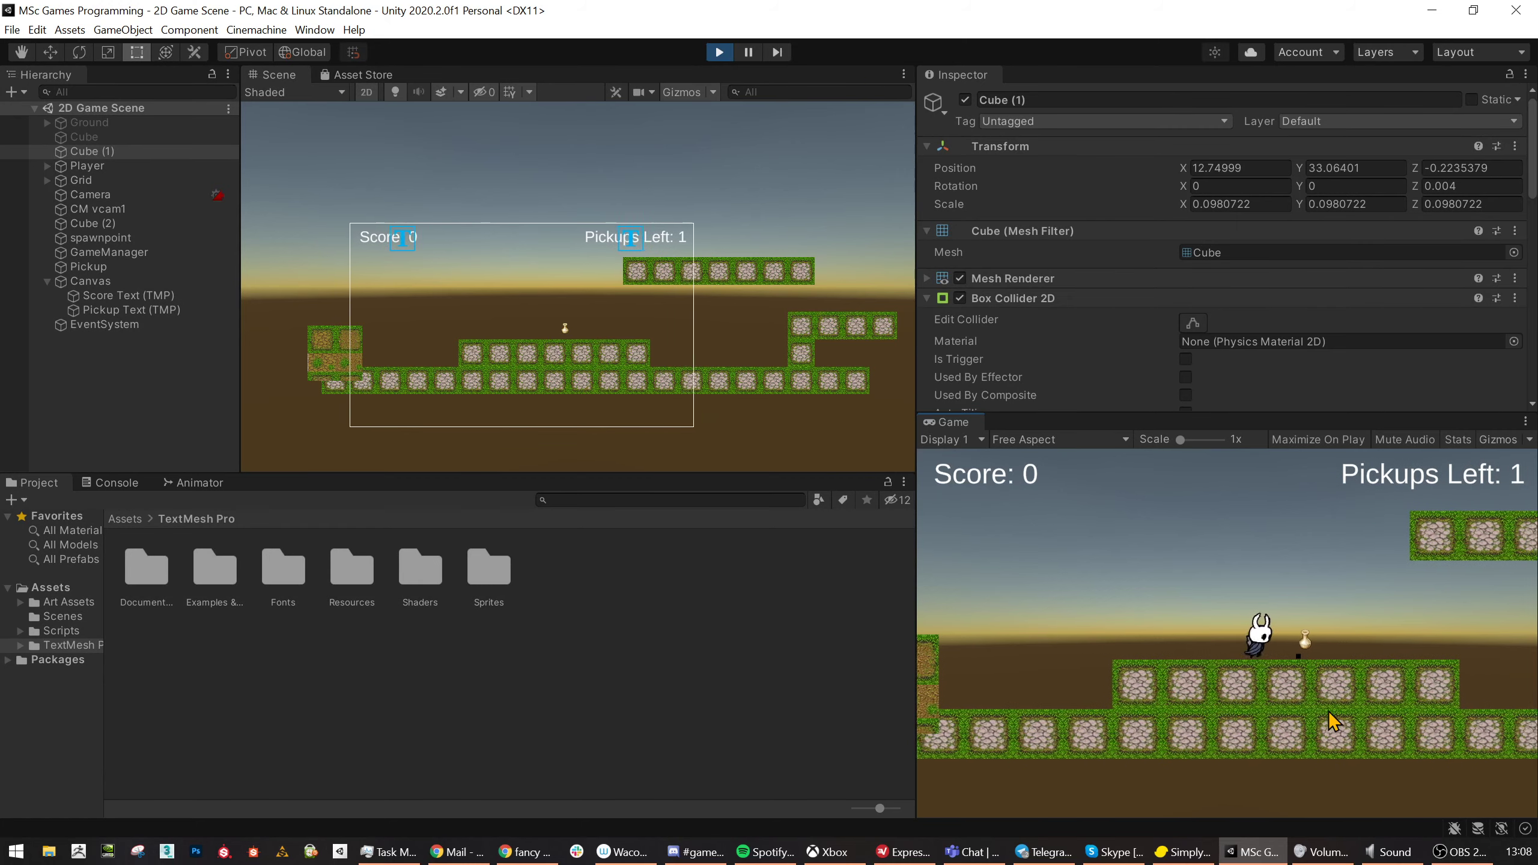
{"action": "key", "text": "d"}
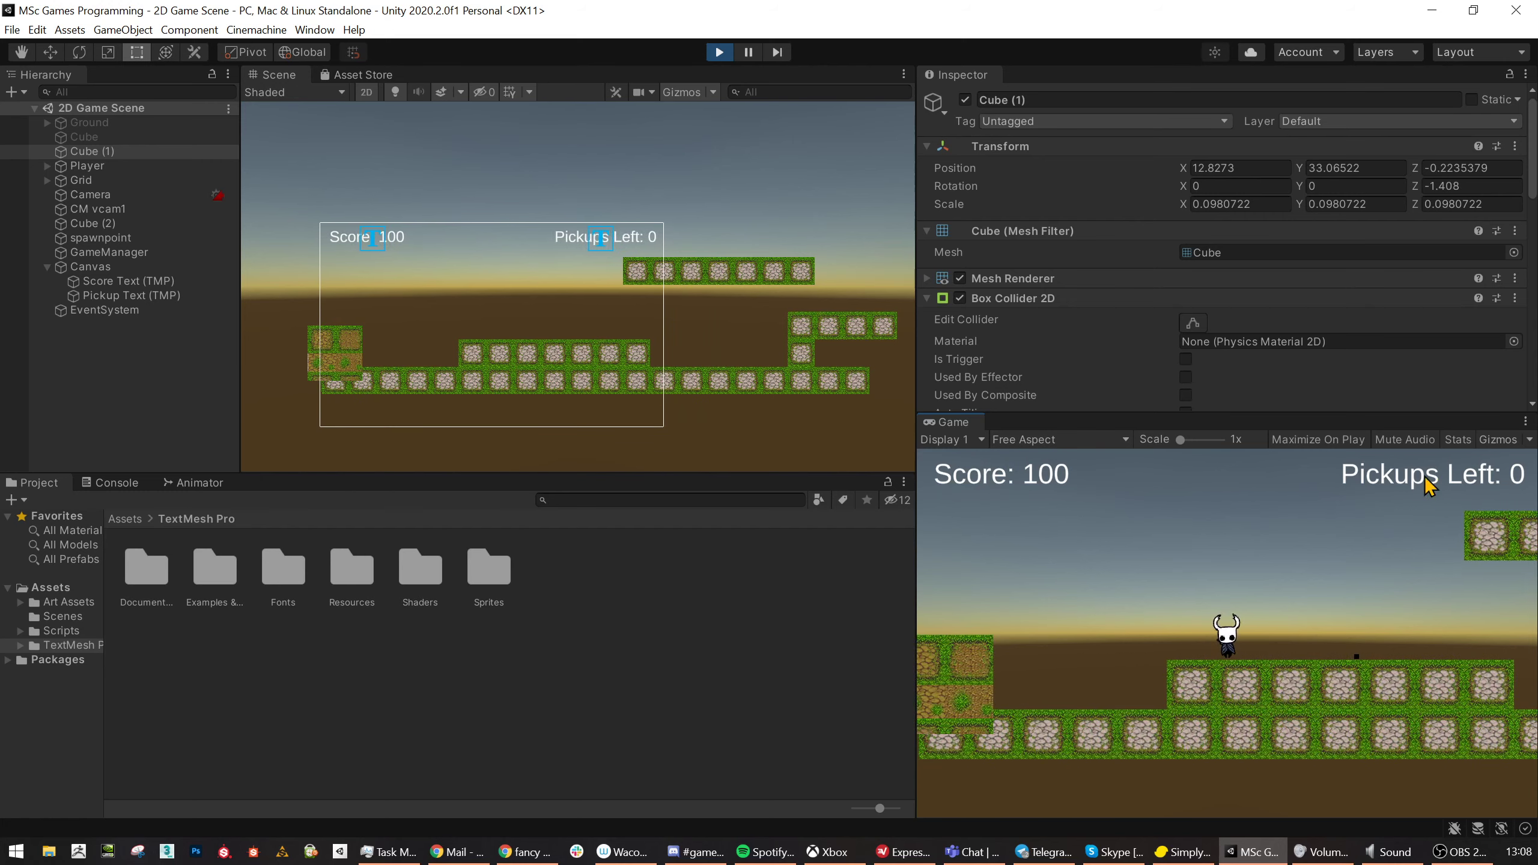
{"action": "key", "text": "d"}
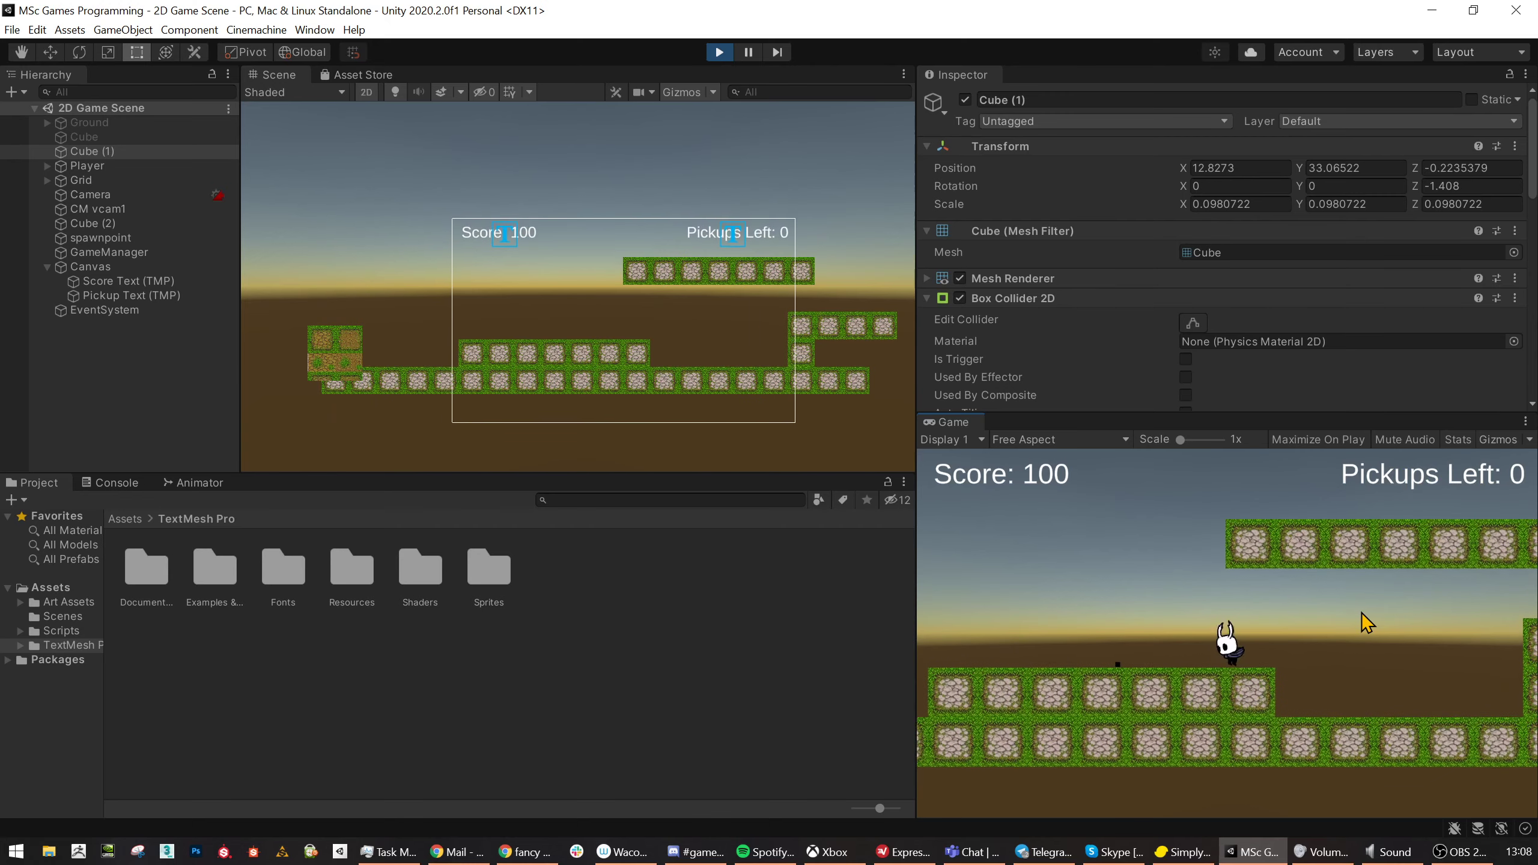
{"action": "key", "text": "a"}
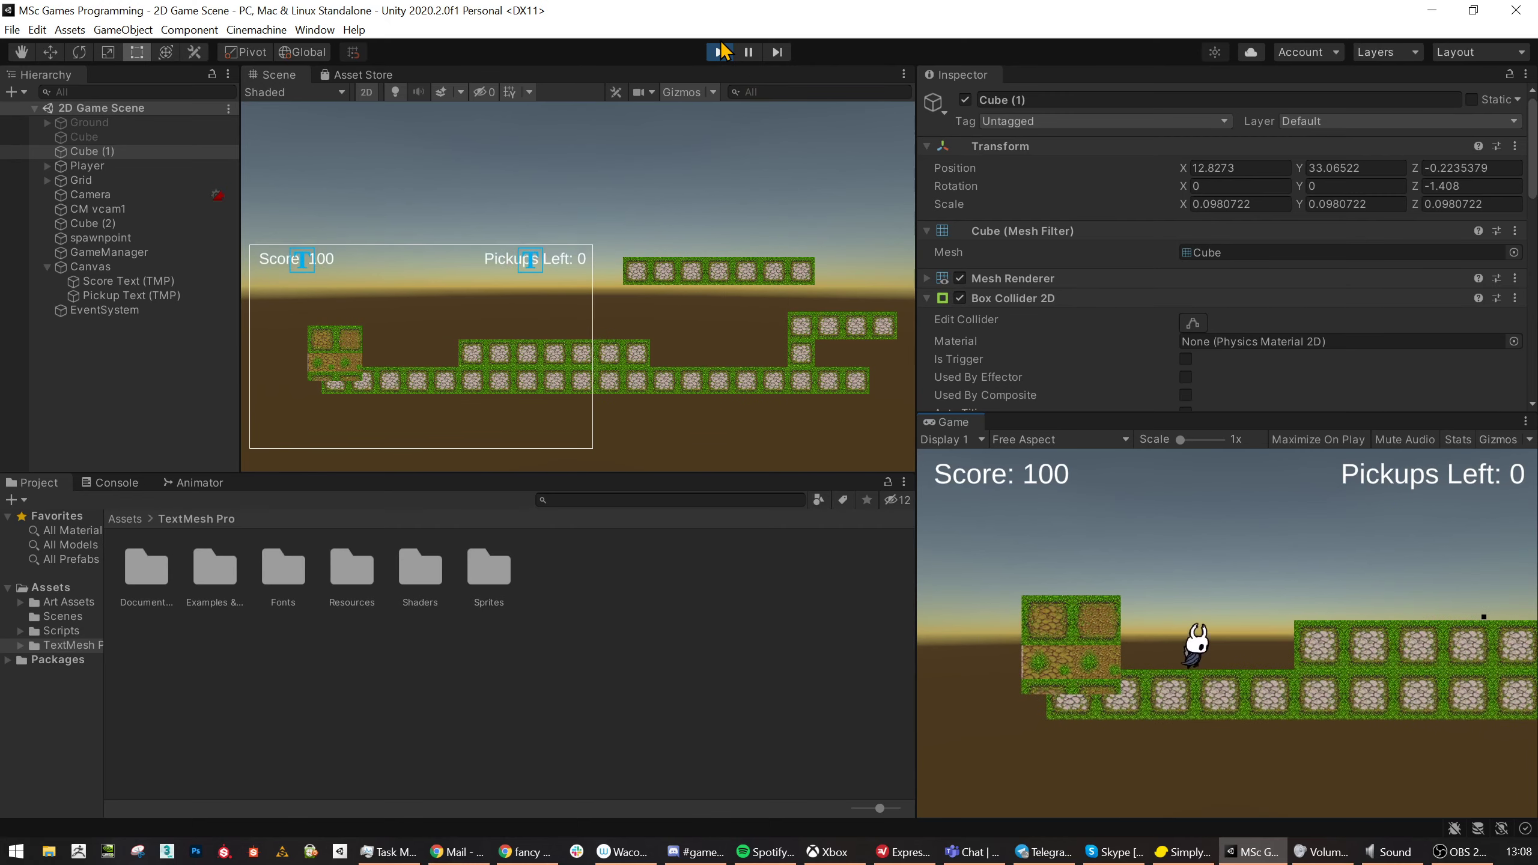
{"action": "key", "text": "d"}
{"action": "key", "text": "space"}
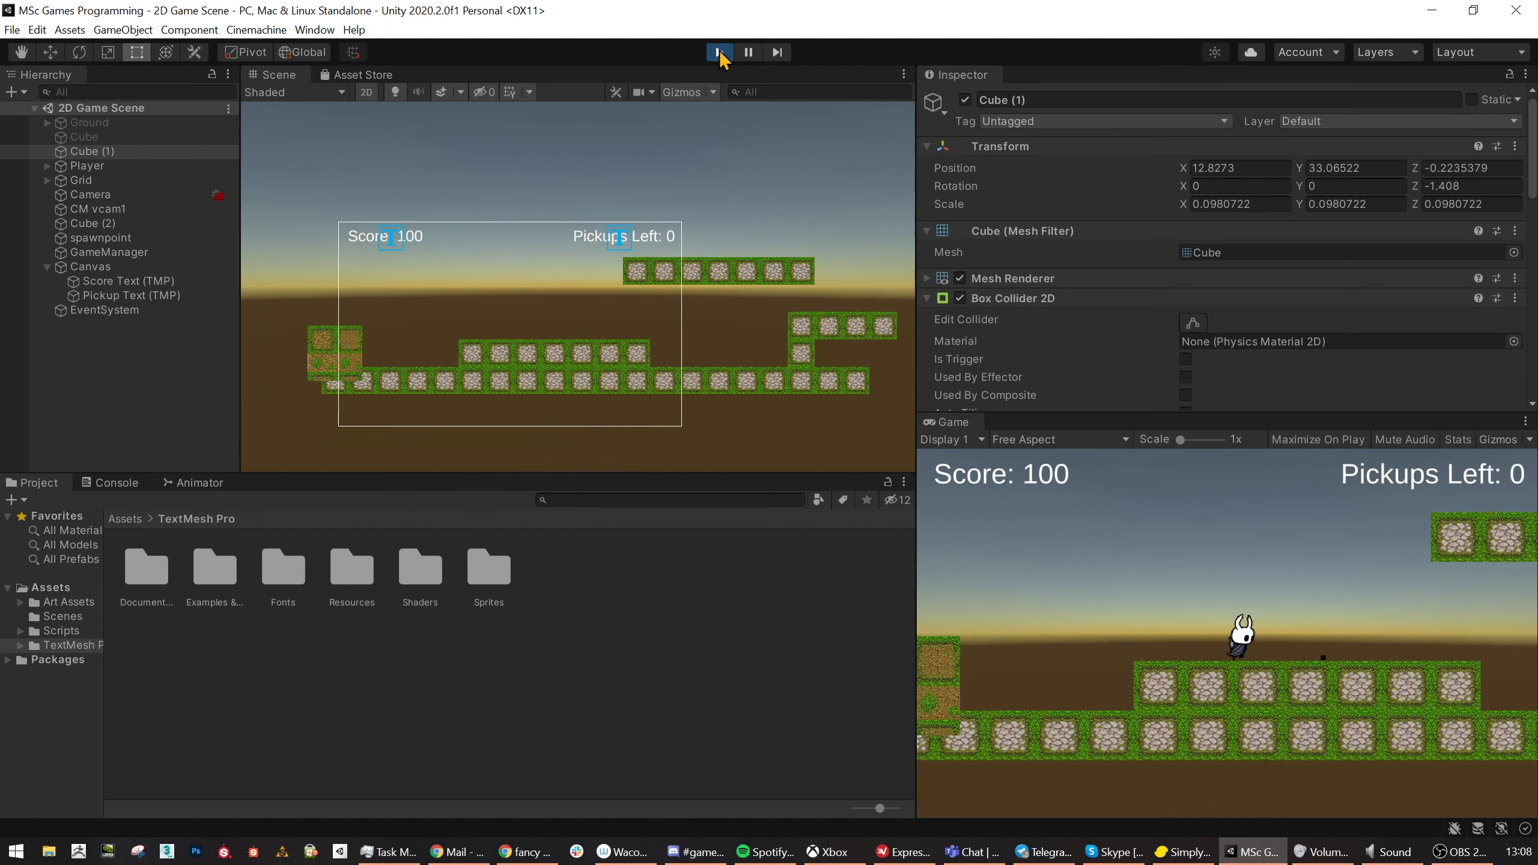
{"action": "left_click", "coordinate": [718, 53]}
- Duplicate the Pickup object four times and spread the copies around the platforms, placing the last at X 18.19, Y 36.64
{"action": "left_click", "coordinate": [122, 267]}
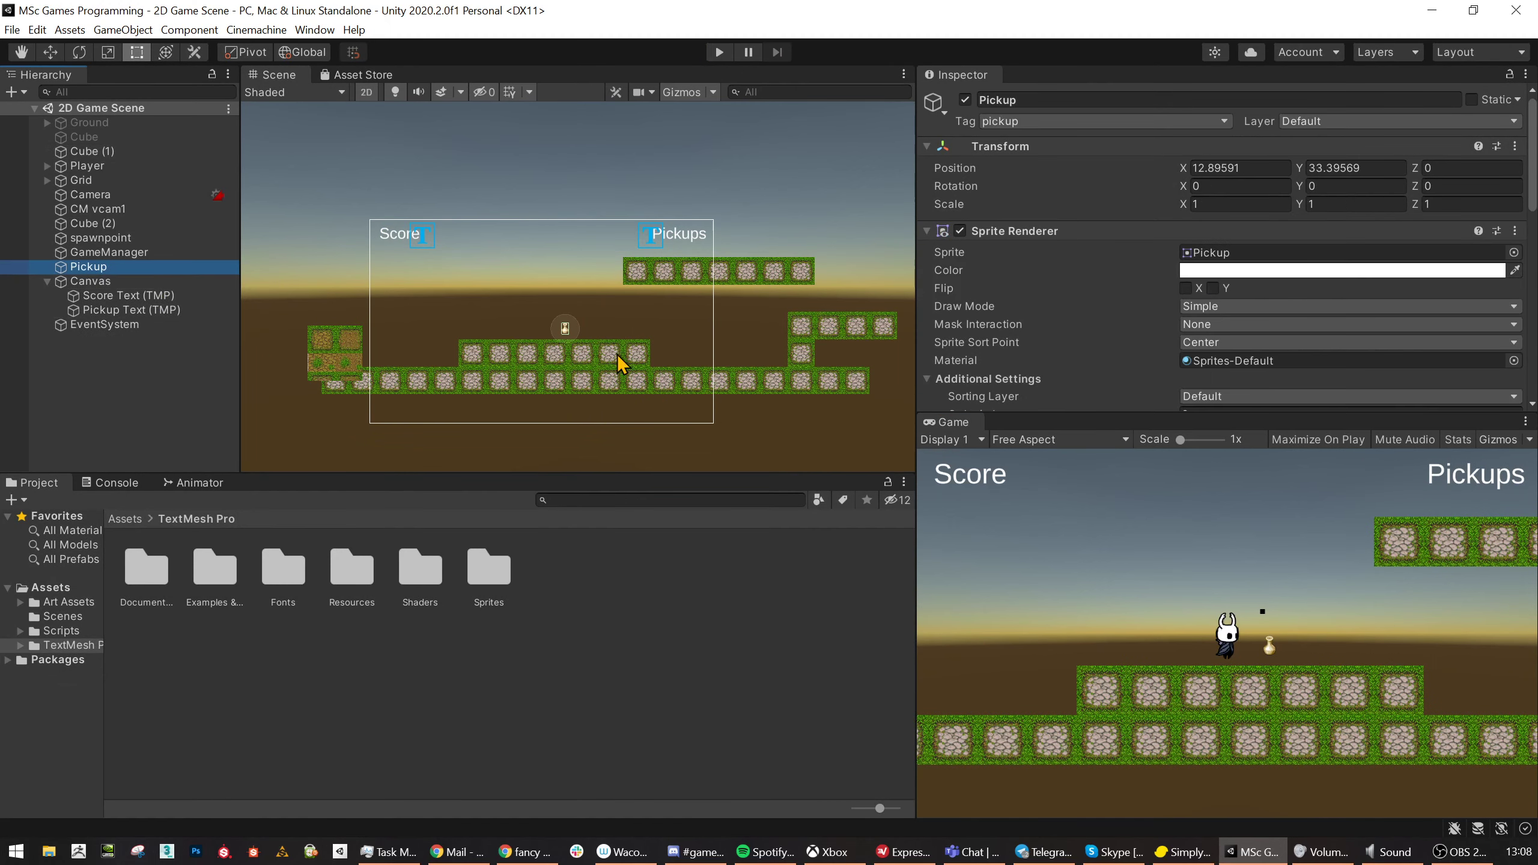
{"action": "scroll", "coordinate": [548, 348], "scroll_direction": "up", "scroll_amount": 2}
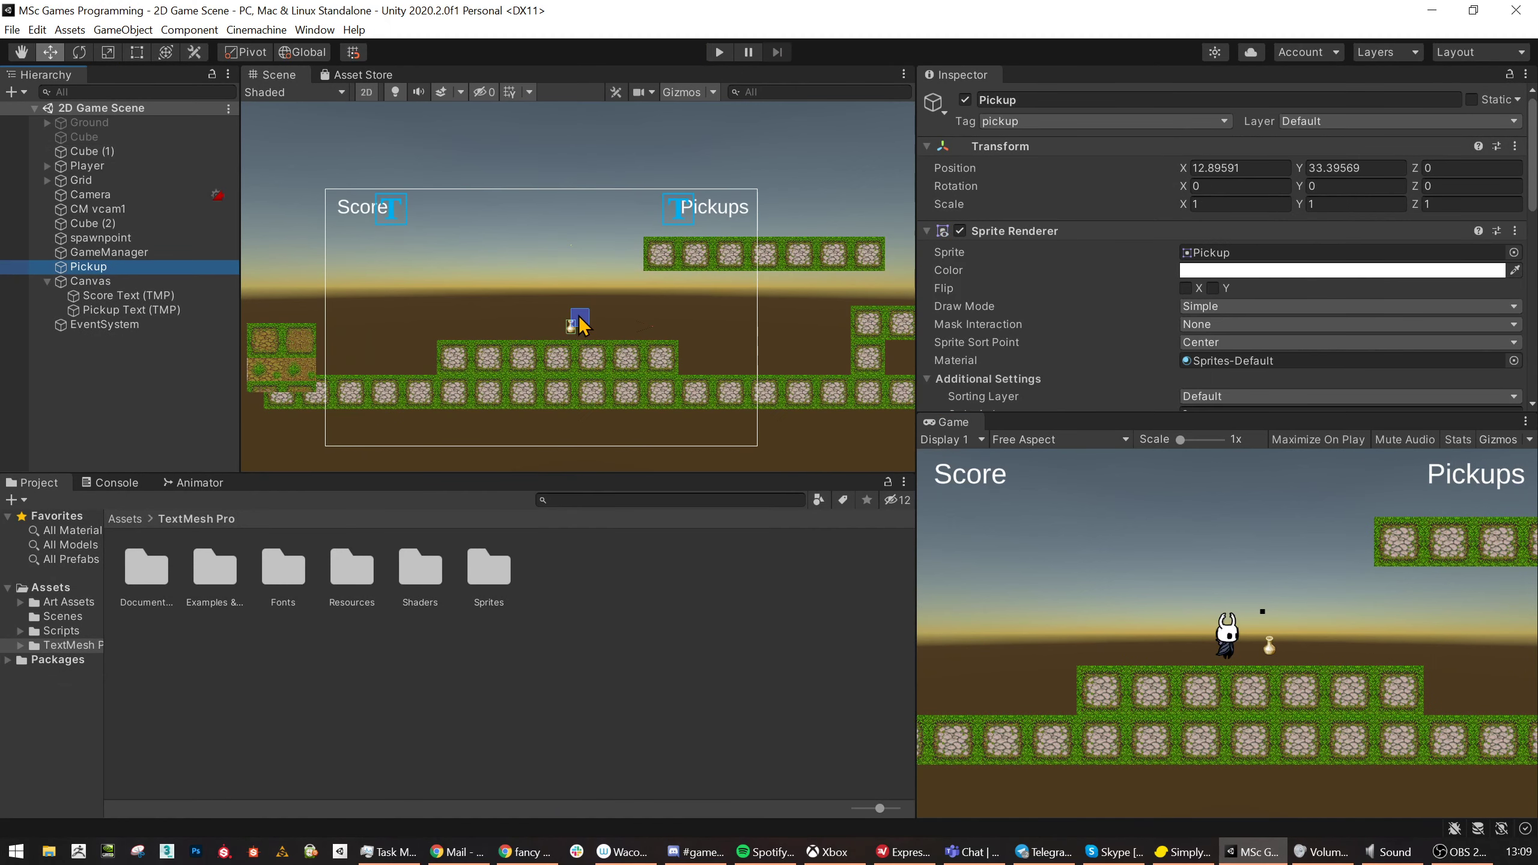
{"action": "key", "text": "ctrl+d"}
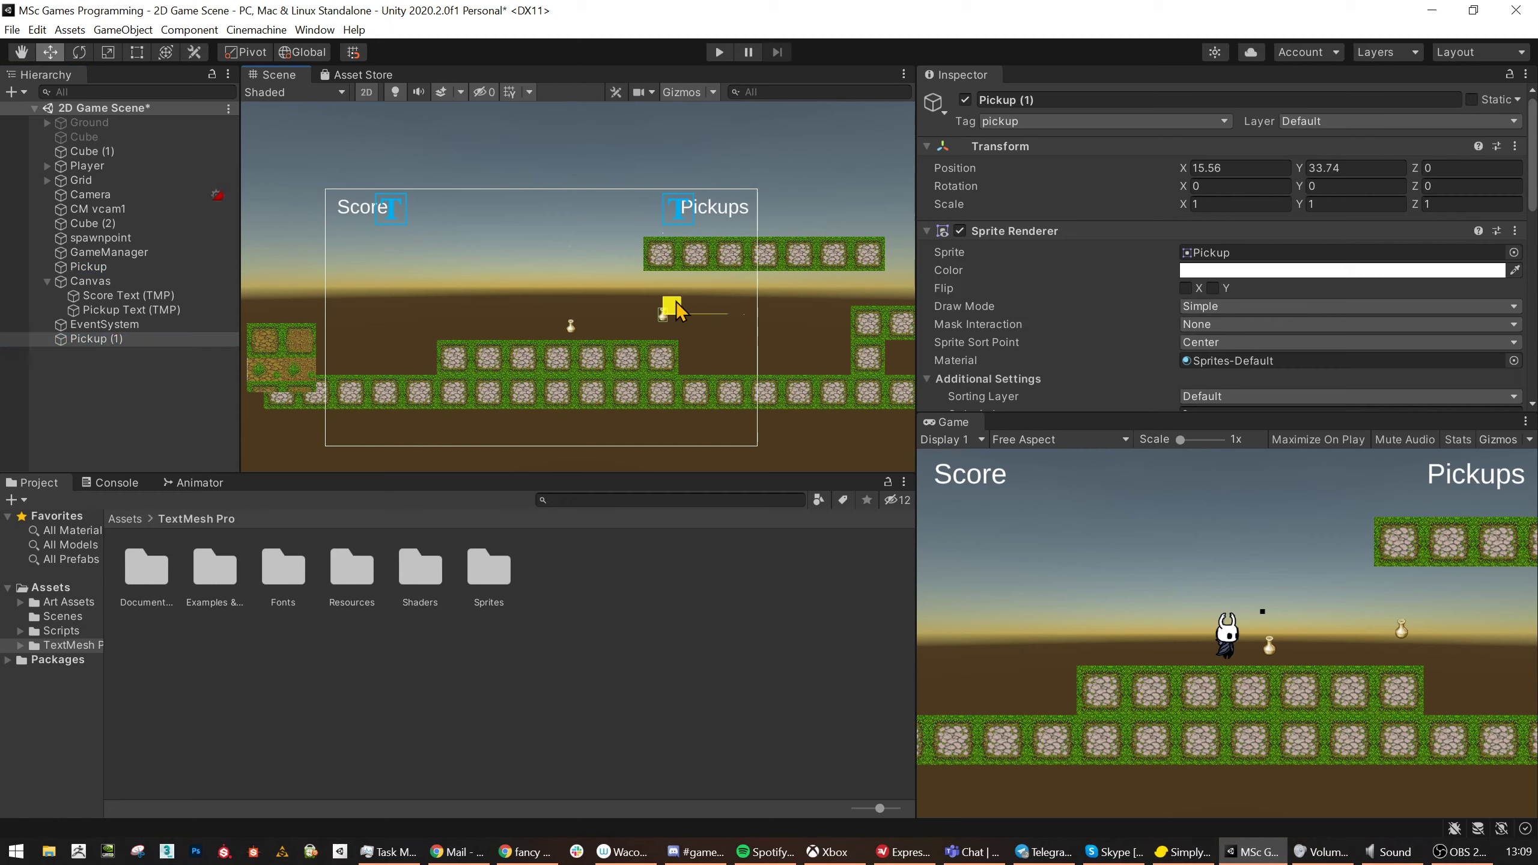
{"action": "key", "text": "ctrl+d"}
{"action": "key", "text": "ctrl+d"}
{"action": "left_click_drag", "start_coordinate": [805, 332], "coordinate": [768, 202]}
{"action": "key", "text": "ctrl+d"}
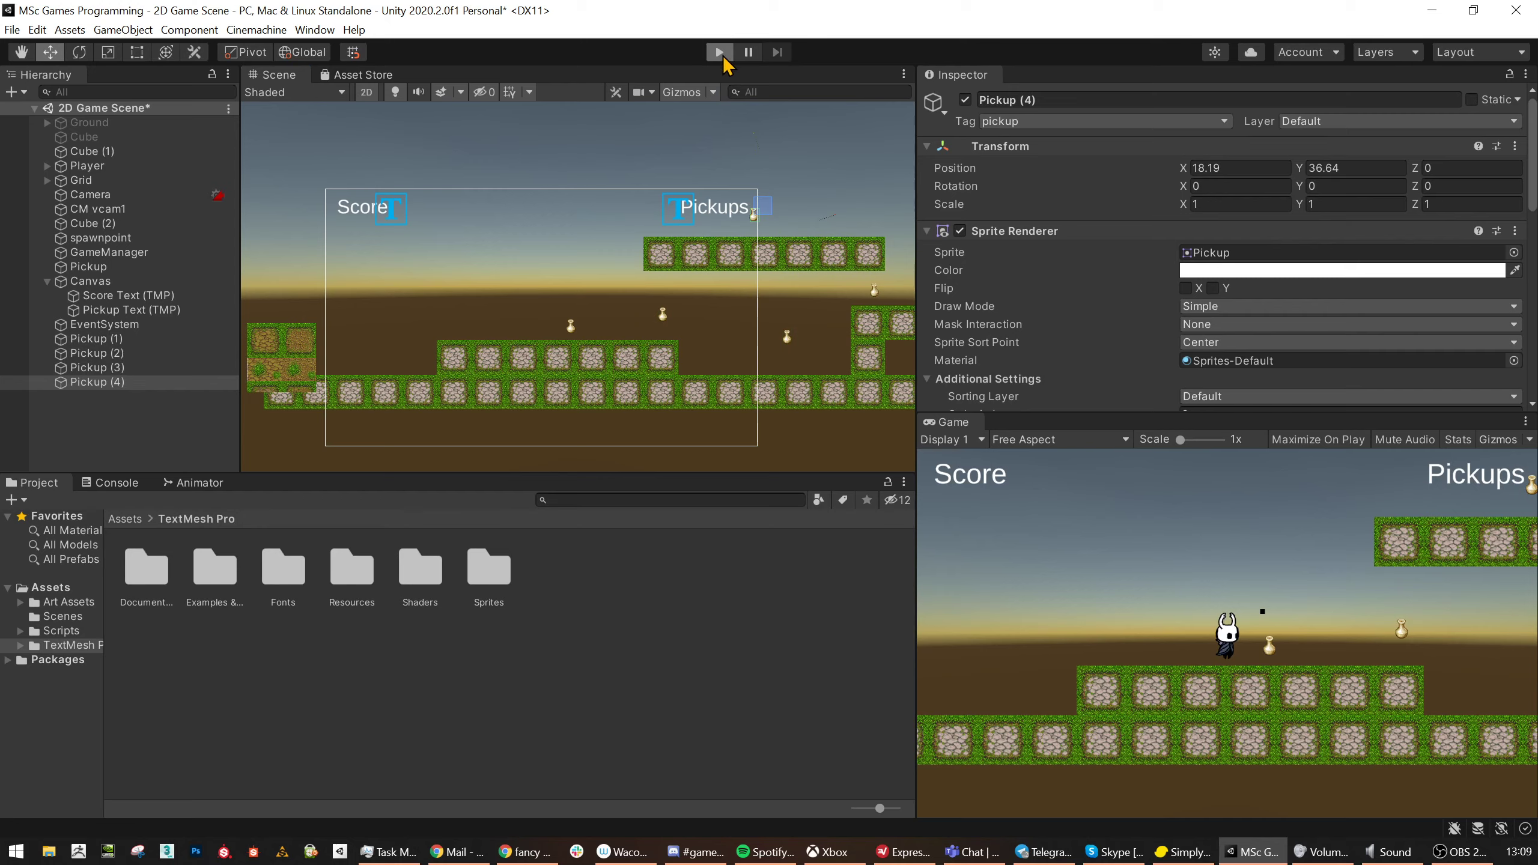
- Run the game and move the player across the platform through the nearest pickups to test the counters with multiple pickups
{"action": "left_click", "coordinate": [720, 53]}
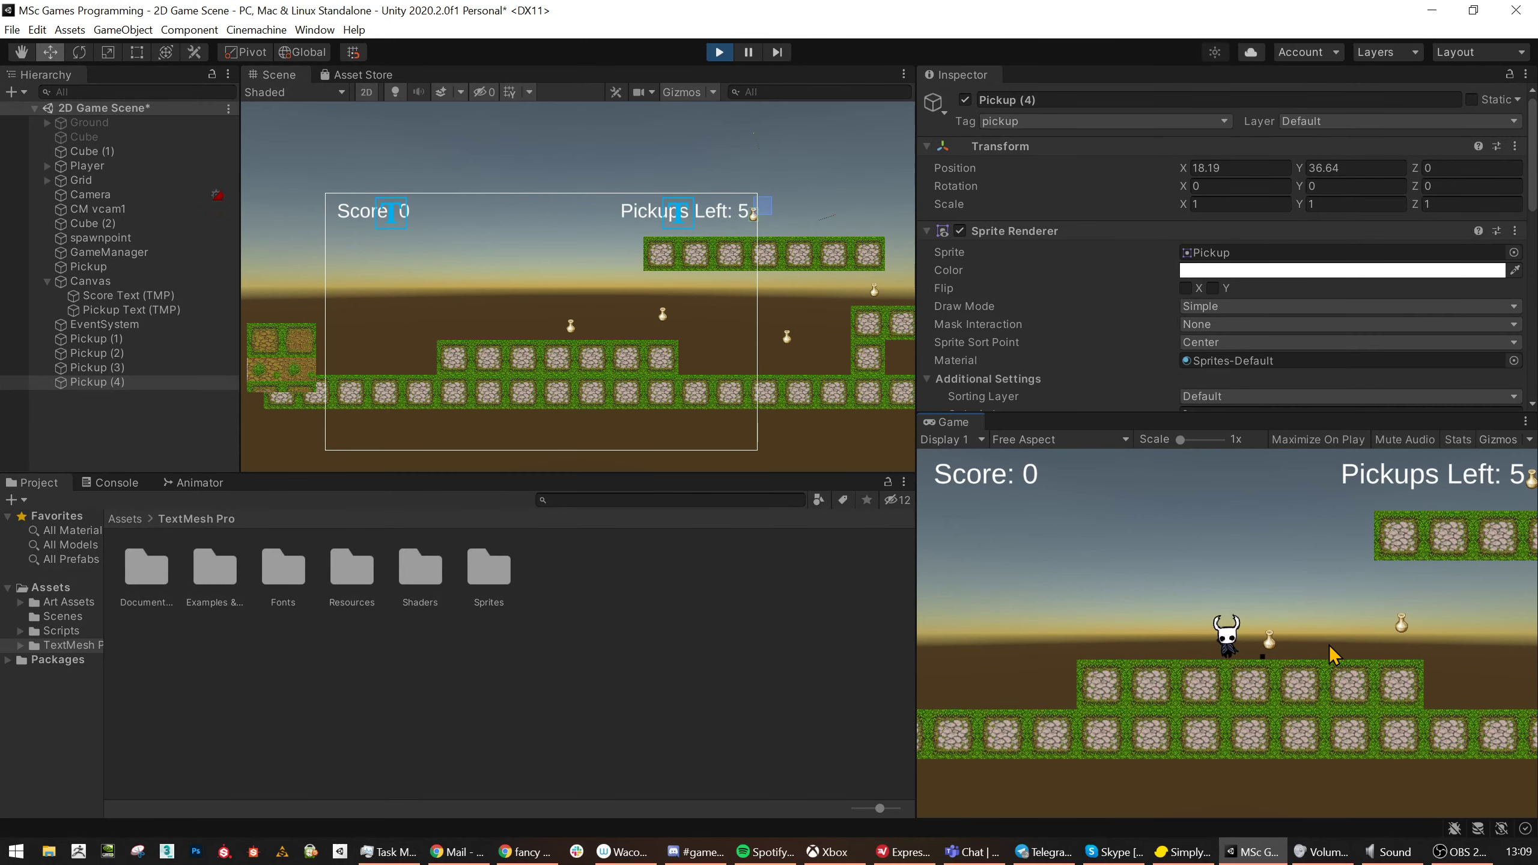
{"action": "key", "text": "Right"}
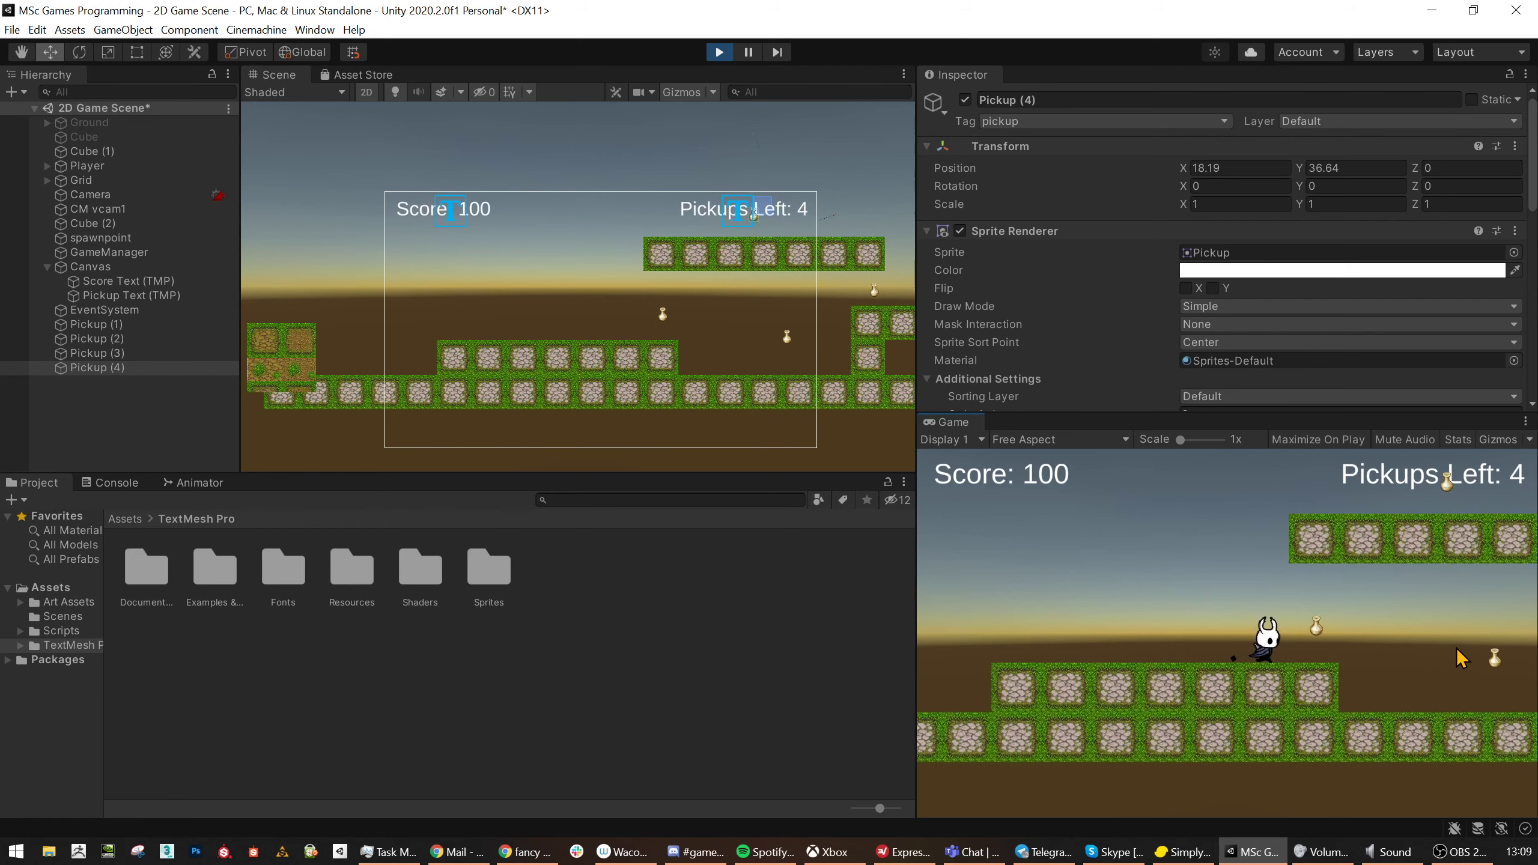
{"action": "key", "text": "Right"}
{"action": "key", "text": "space"}
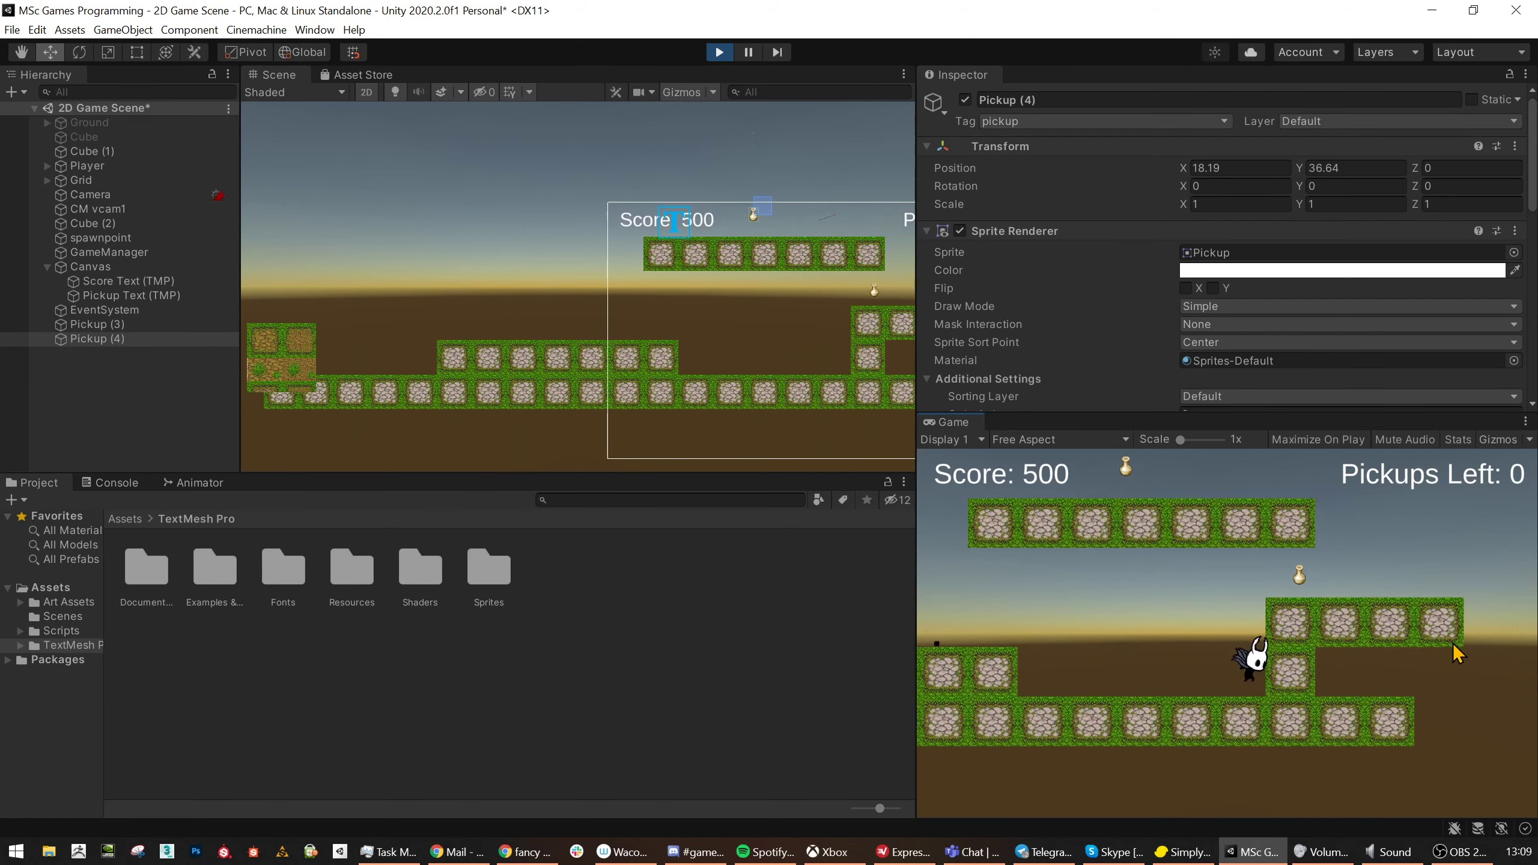
- Move the player back across the level and around the starting platform, checking the score and remaining-pickups counters
{"action": "key", "text": "Left"}
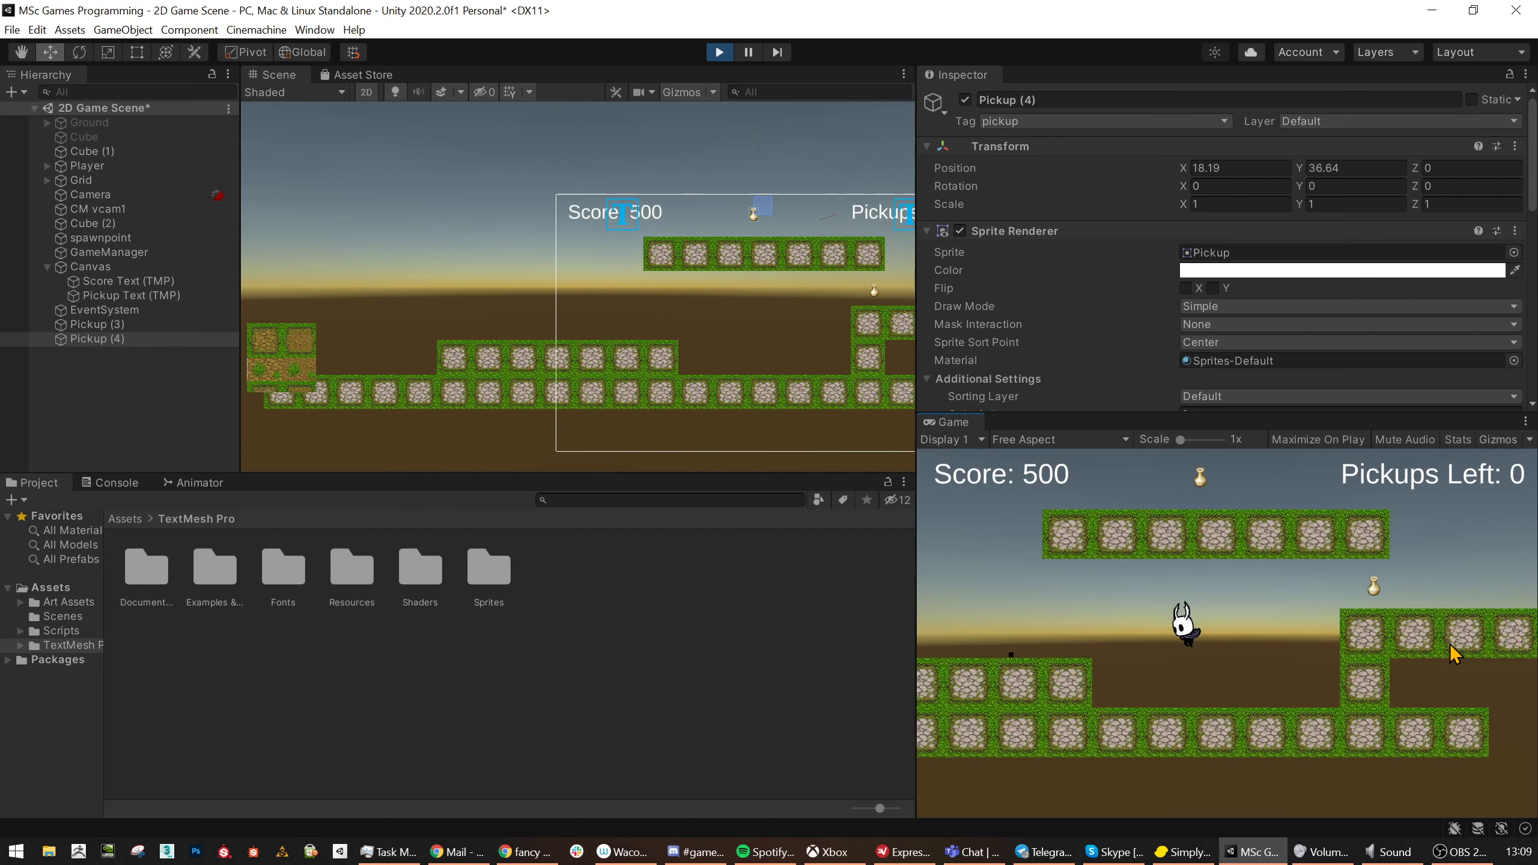
{"action": "key", "text": "Left"}
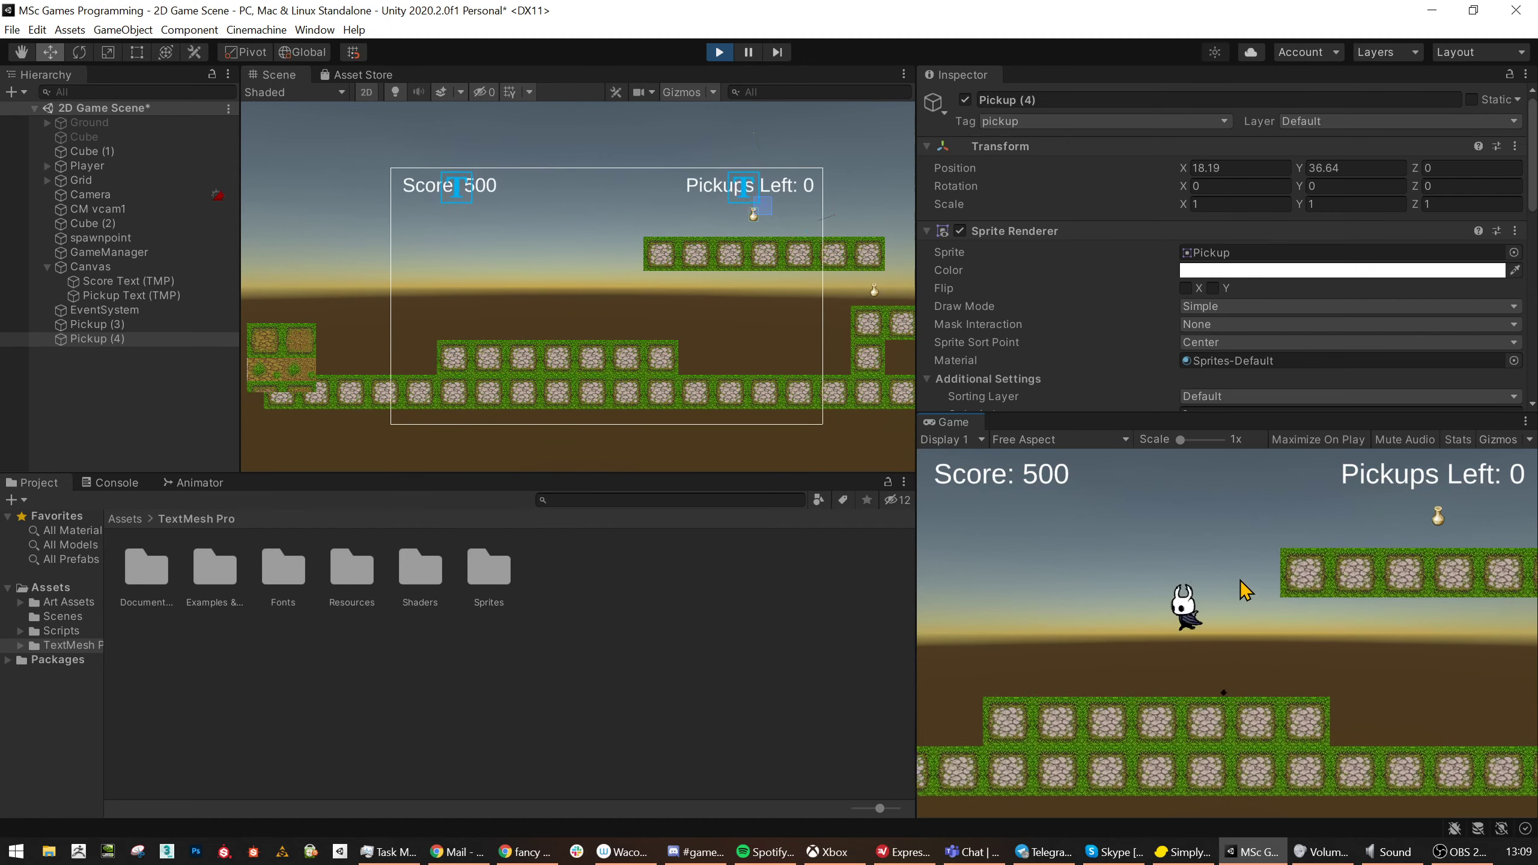
{"action": "key", "text": "Right"}
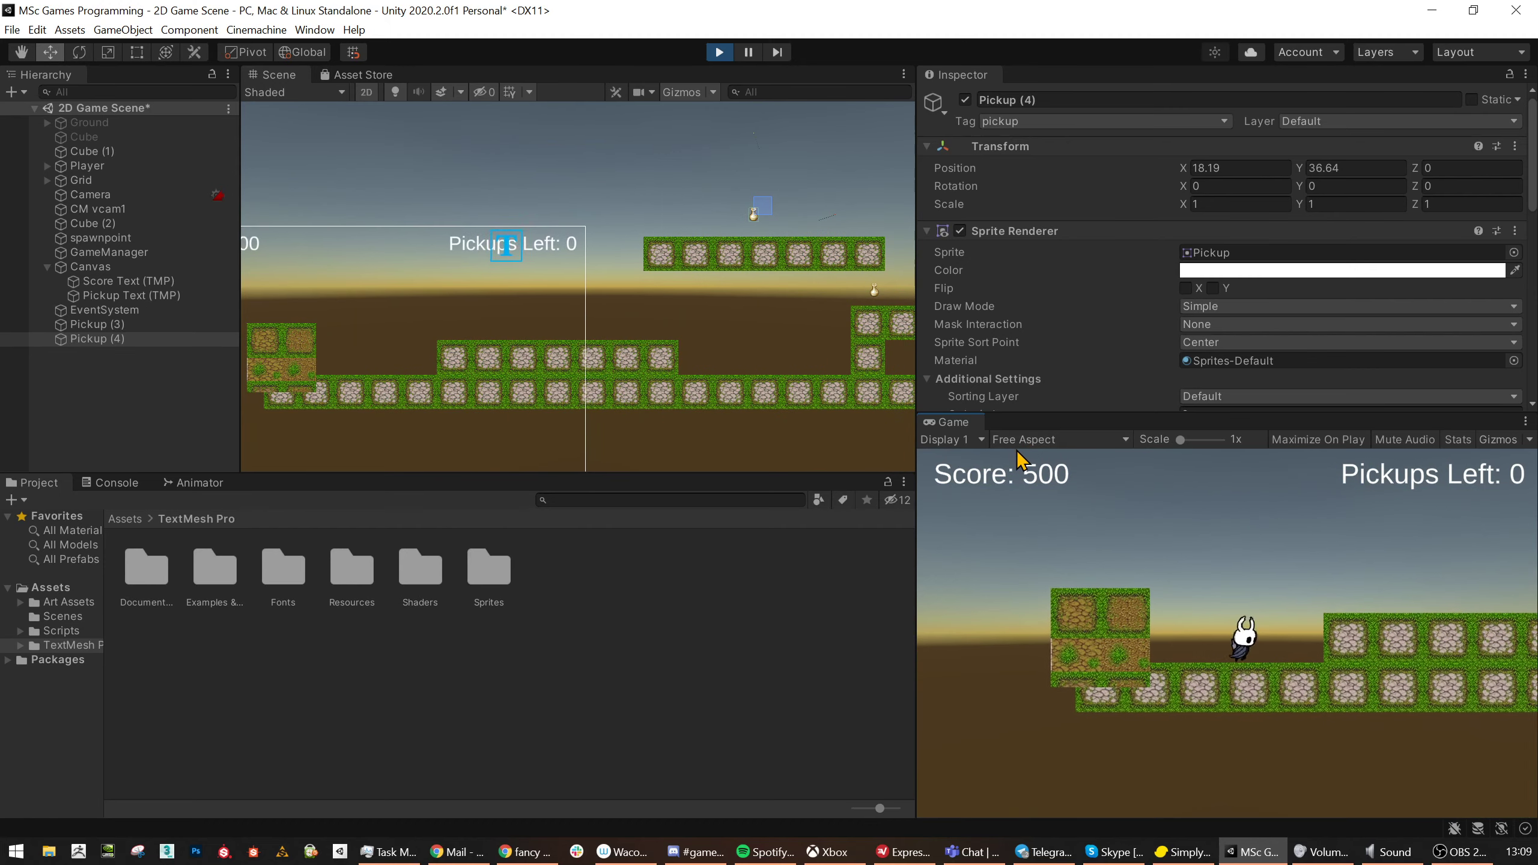
{"action": "key", "text": "Right"}
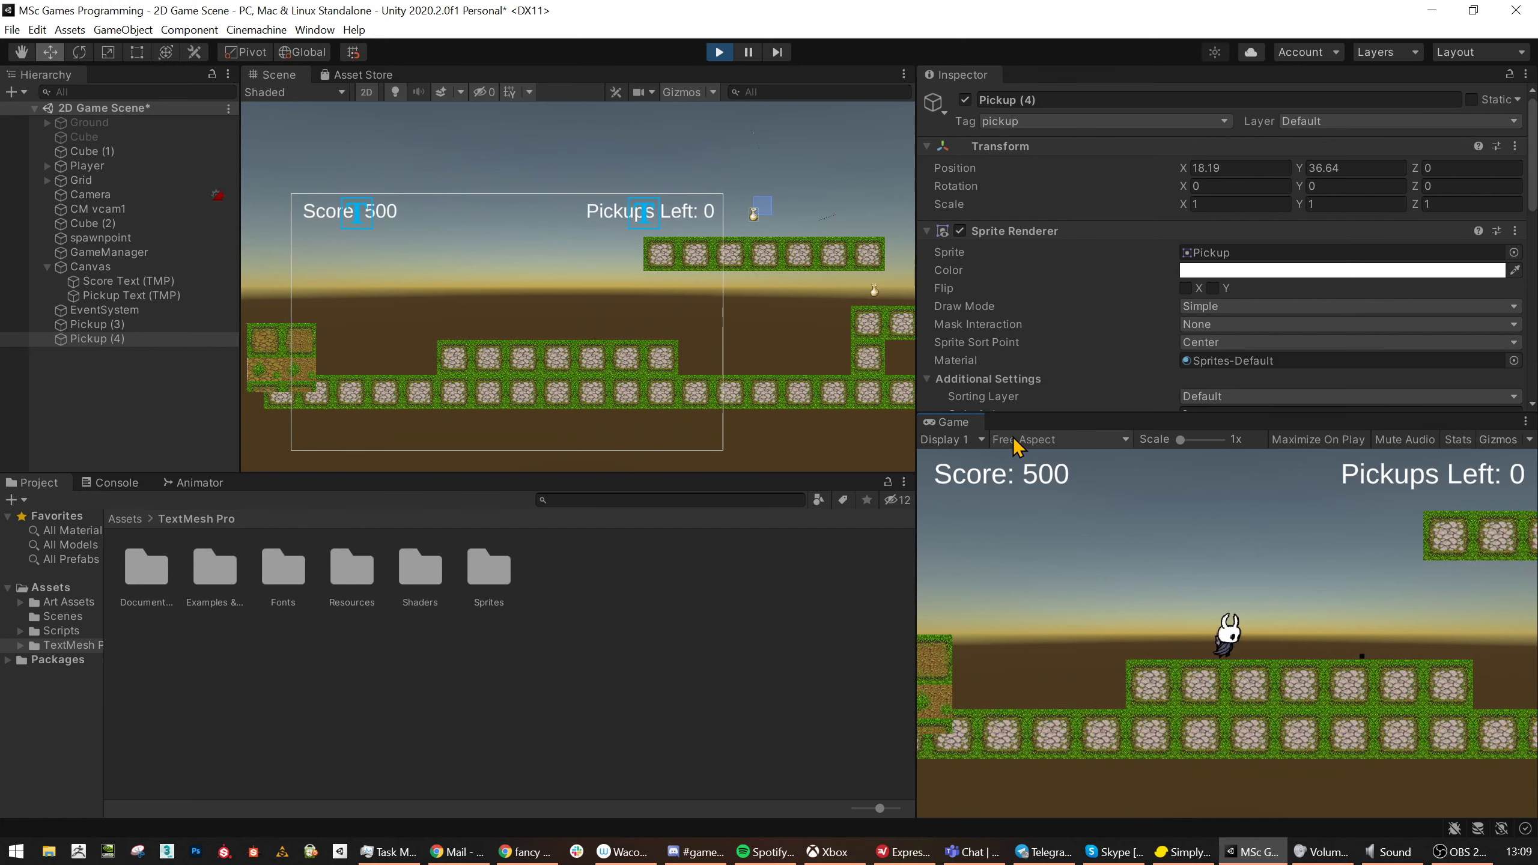
{"action": "key", "text": "Left"}
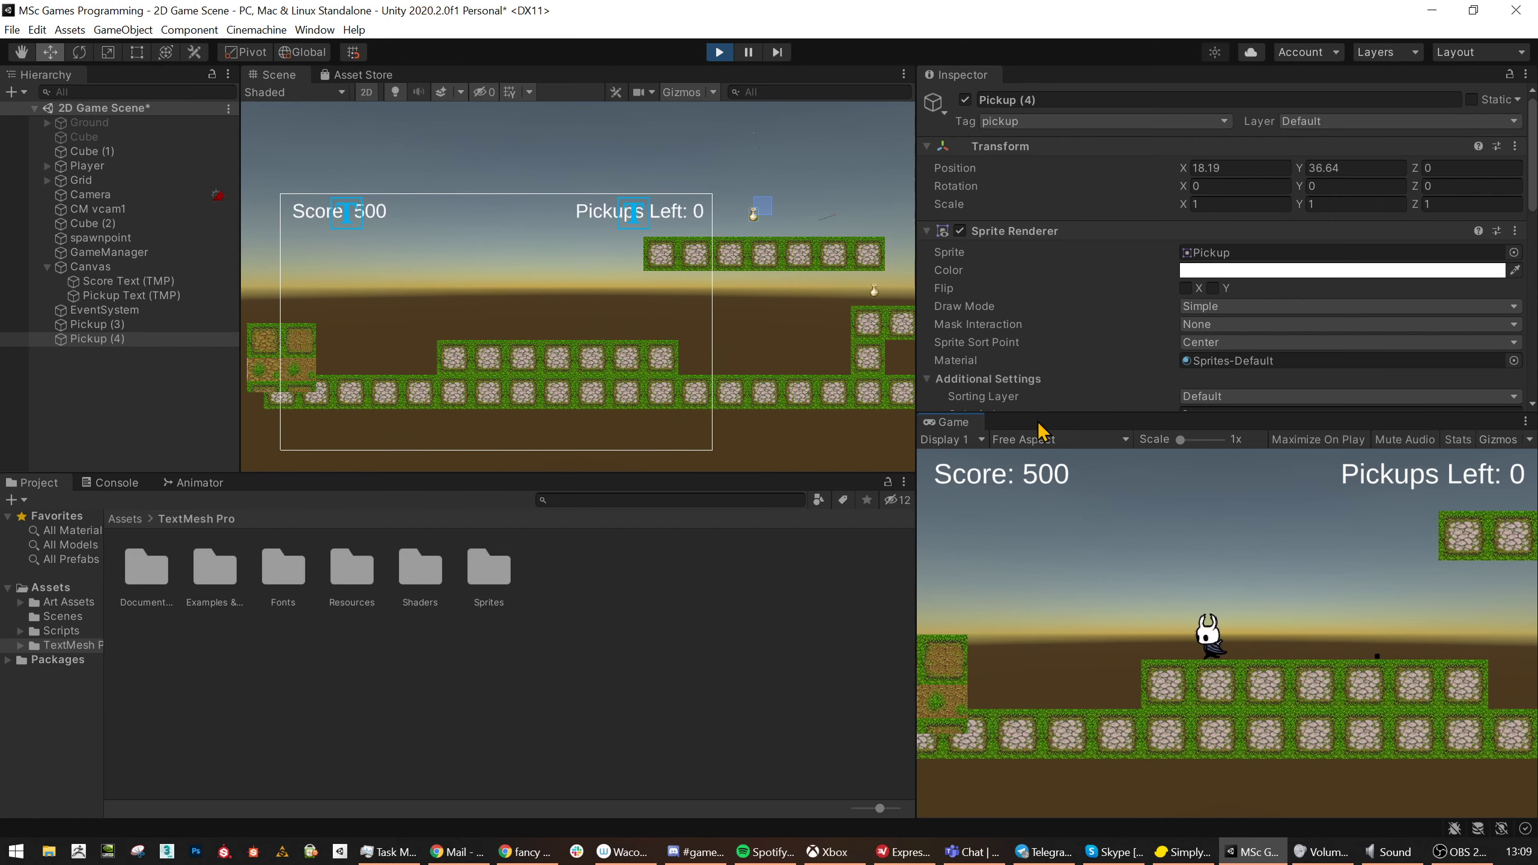
{"action": "key", "text": "Left"}
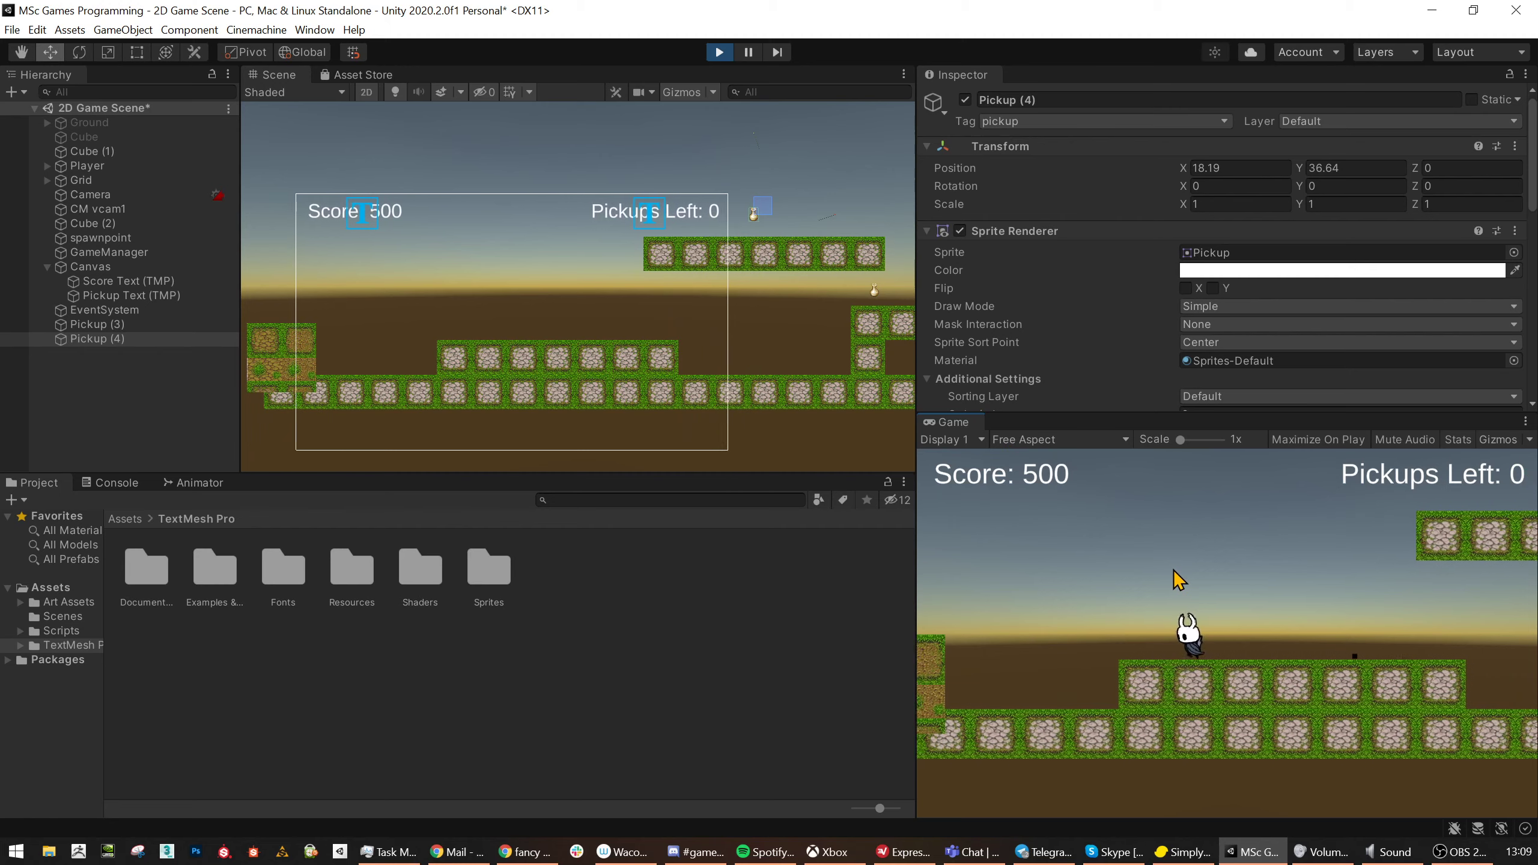
{"action": "key", "text": "Right"}
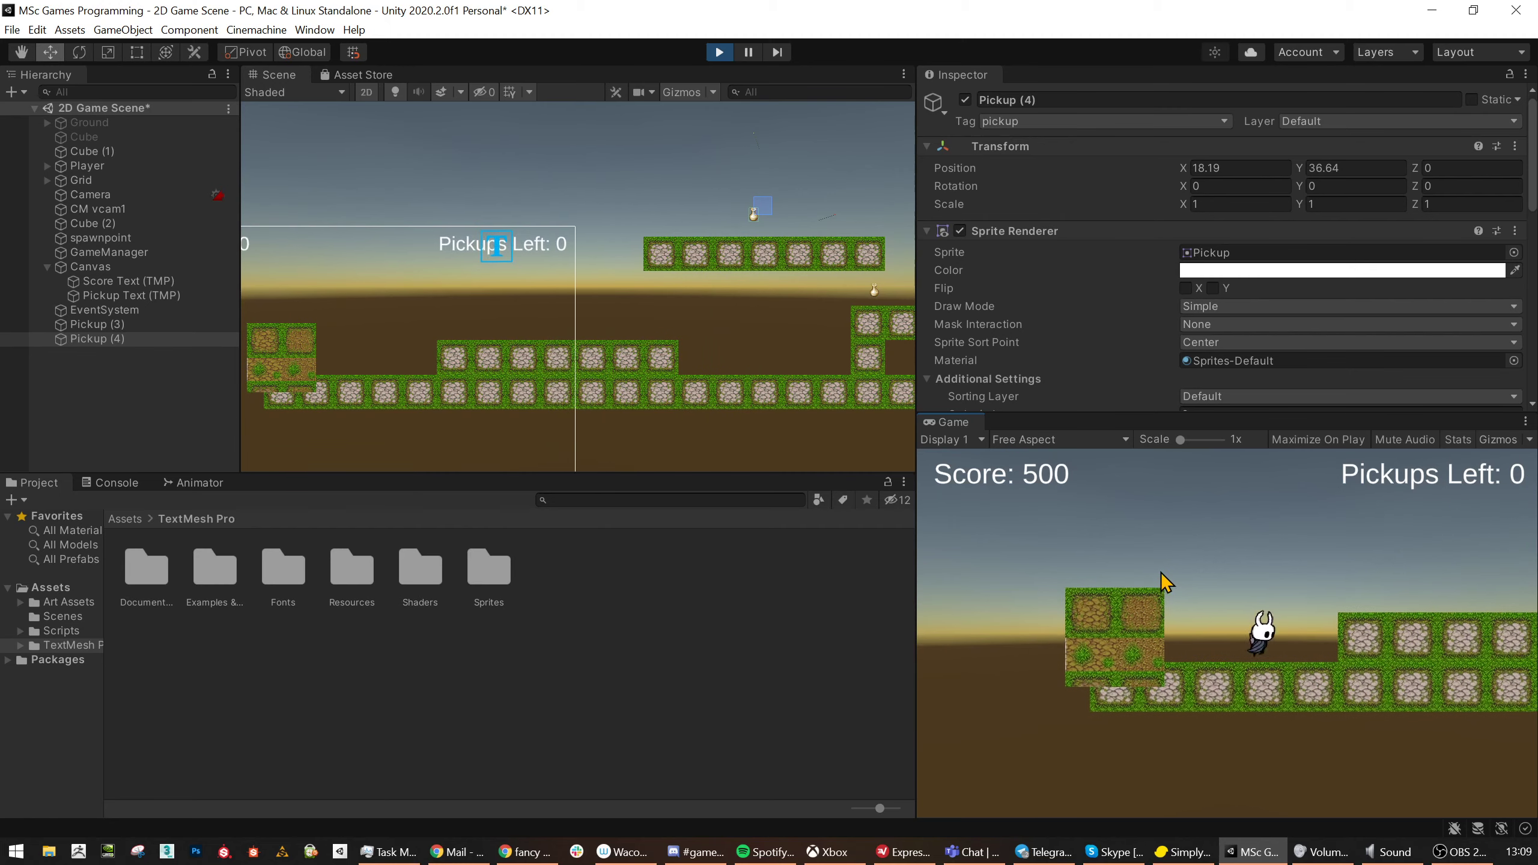
{"action": "key", "text": "Right"}
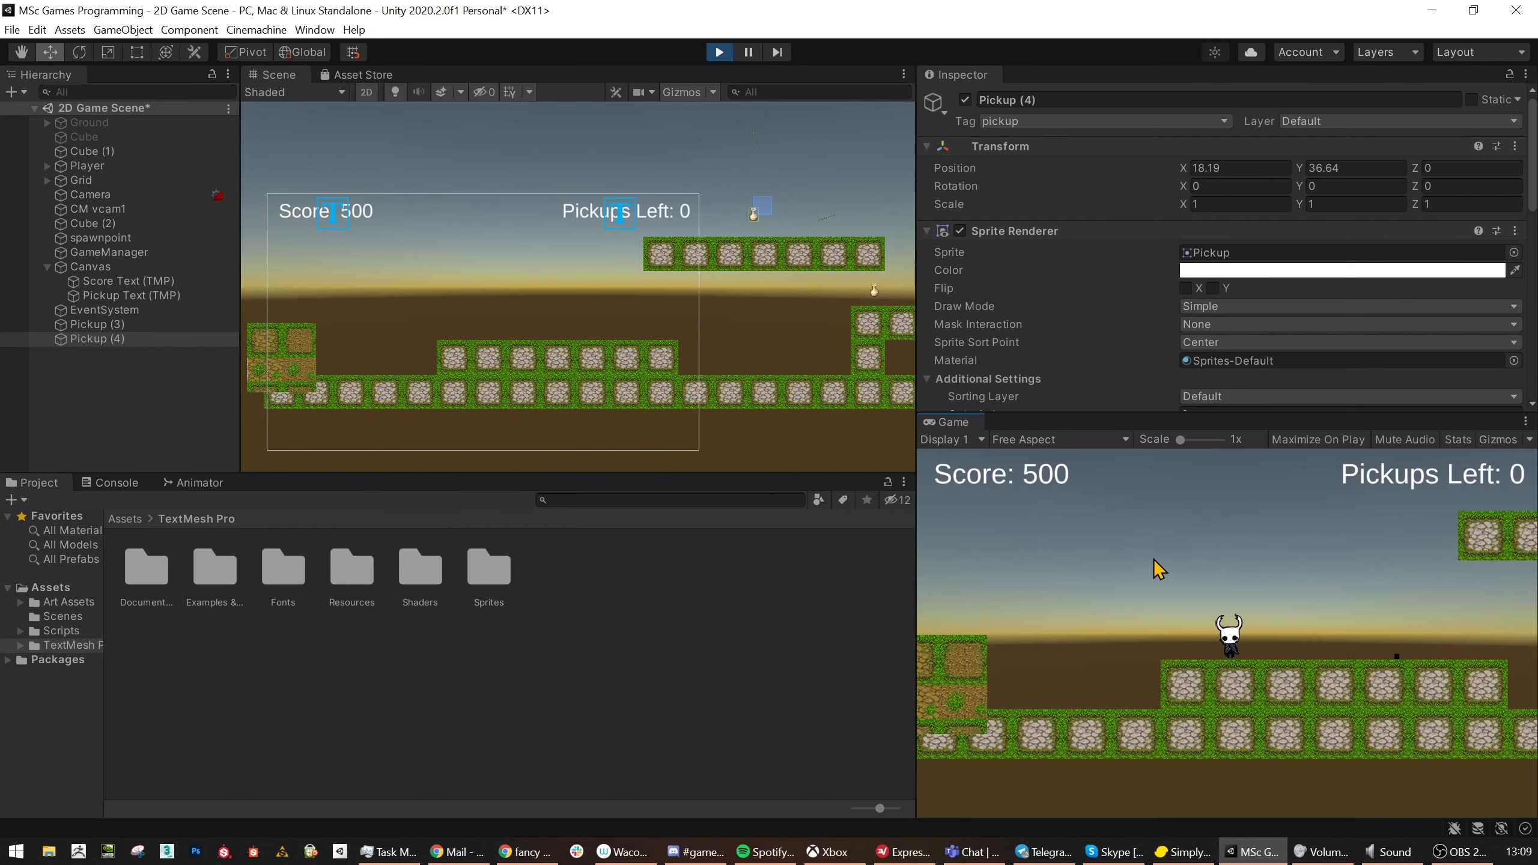
{"action": "key", "text": "Left"}
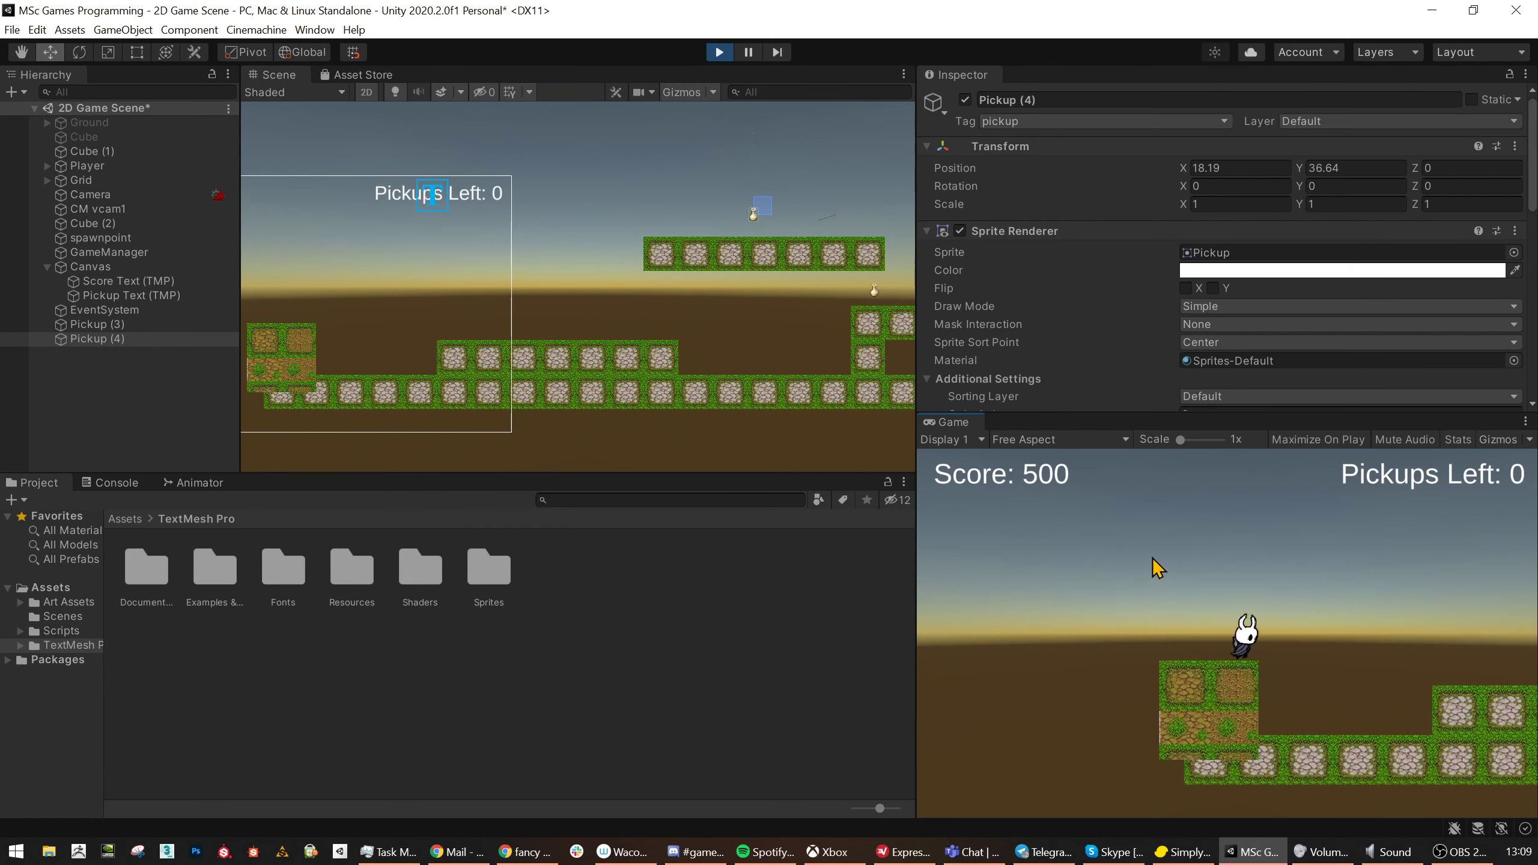
{"action": "key", "text": "Right"}
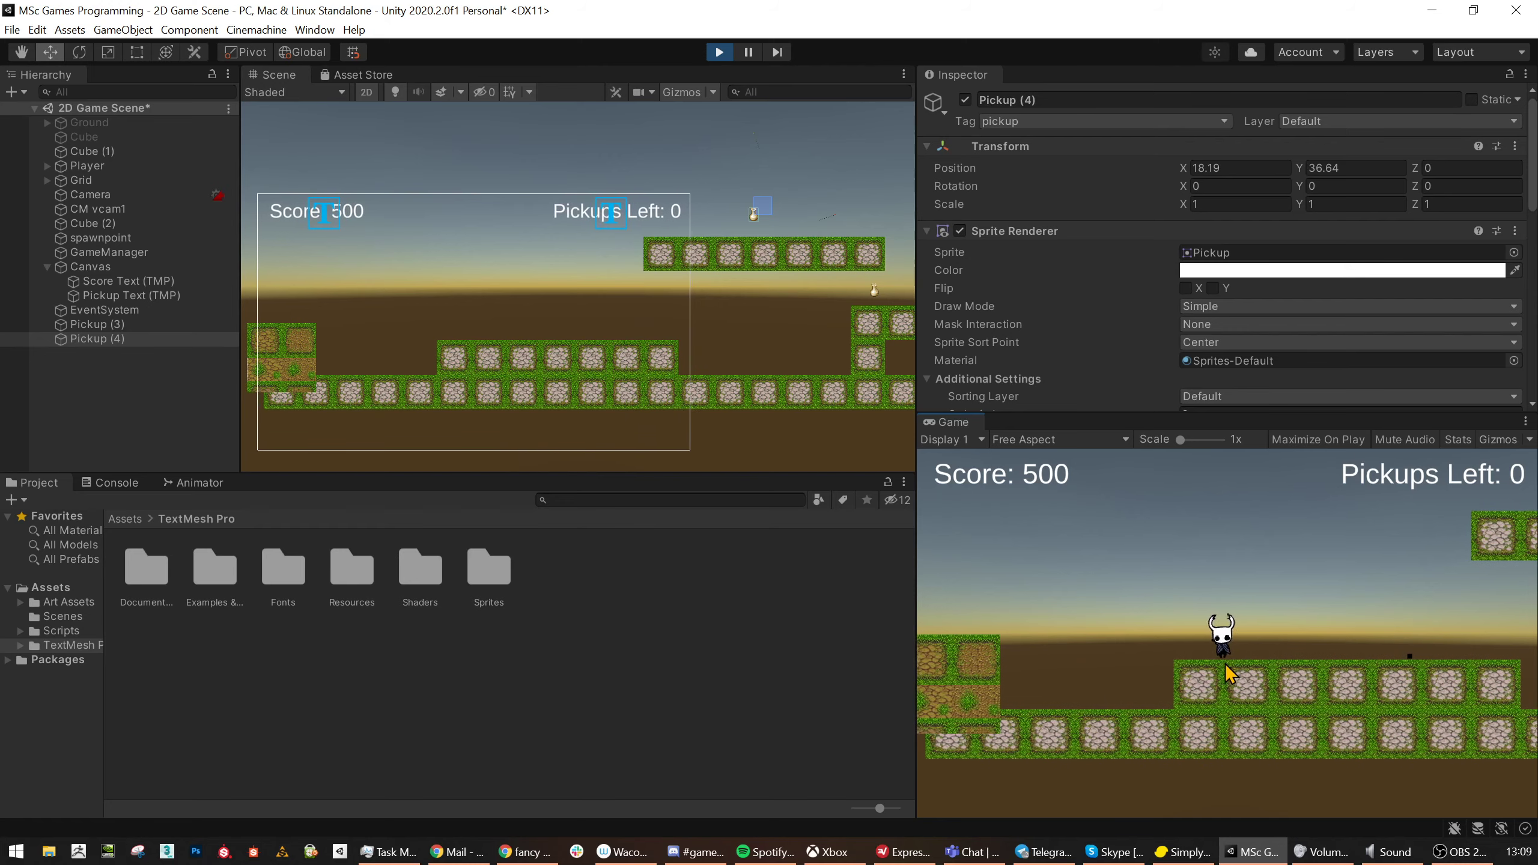
{"action": "key", "text": "Left"}
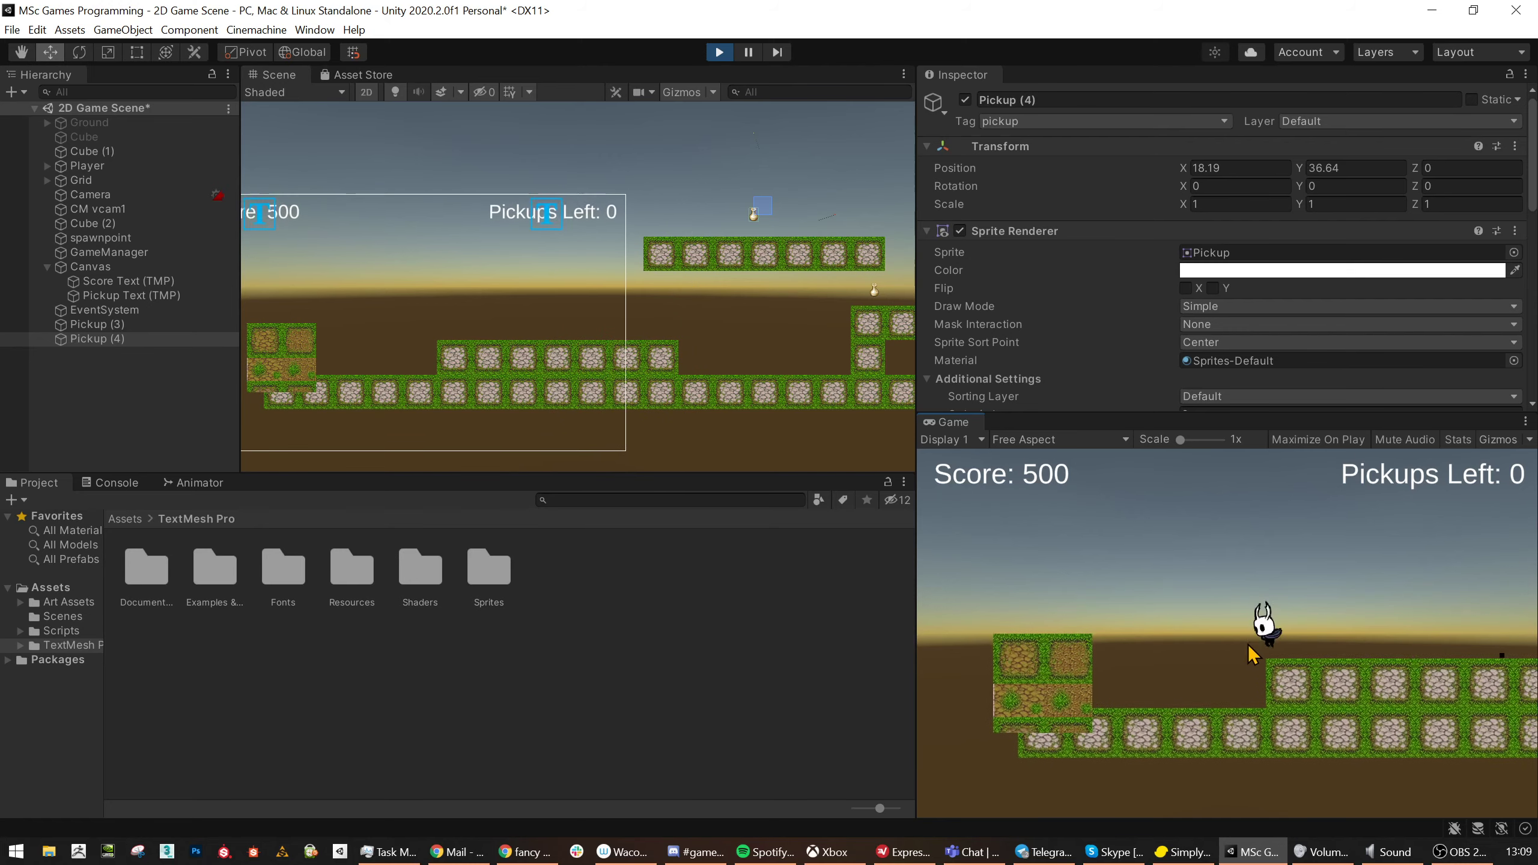
{"action": "key", "text": "Right"}
{"action": "key", "text": "Right"}
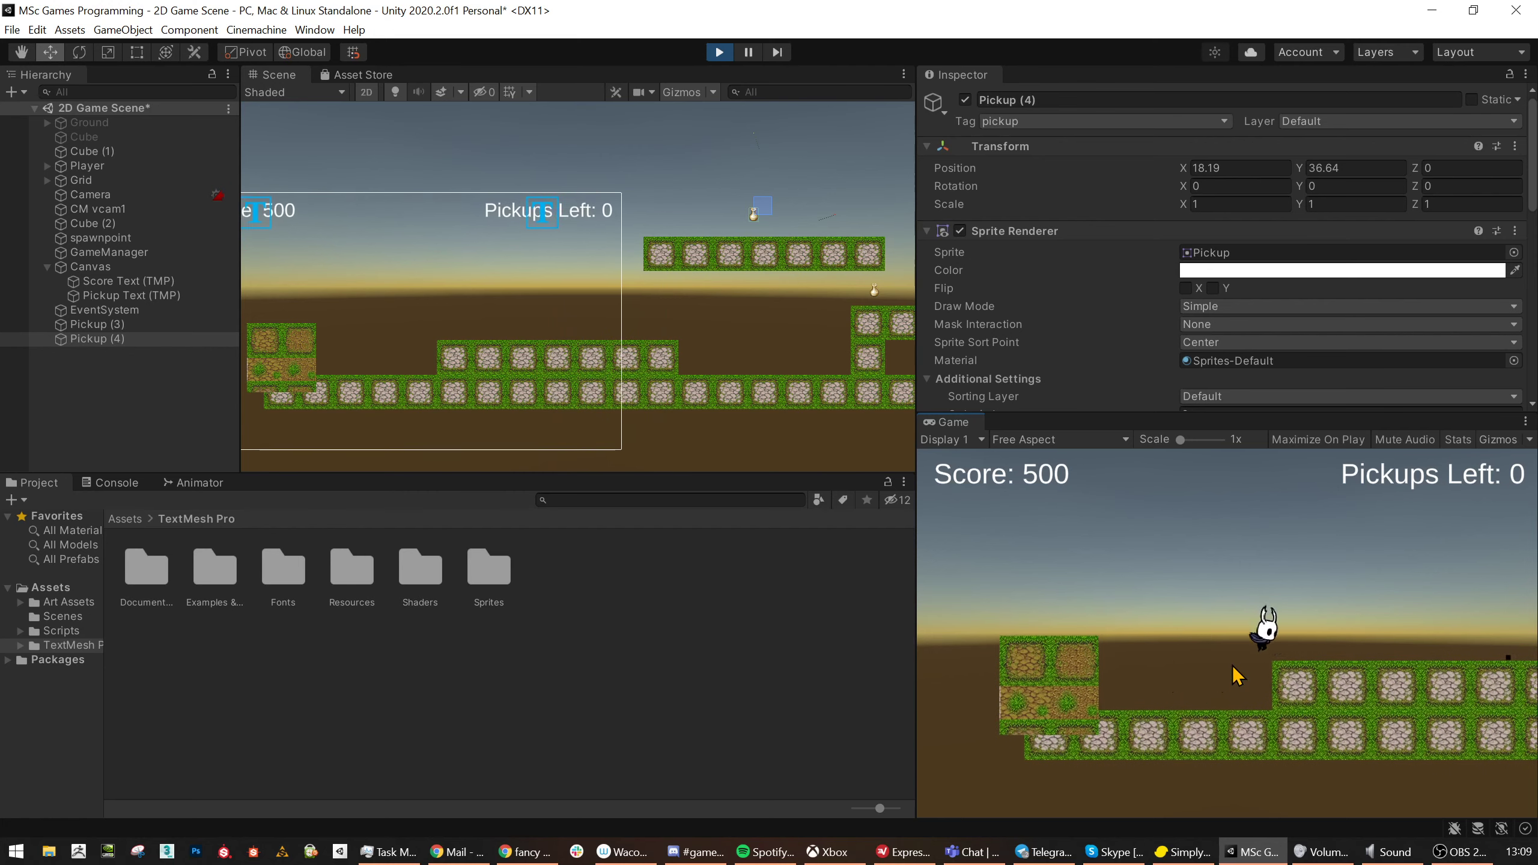
{"action": "key", "text": "Left"}
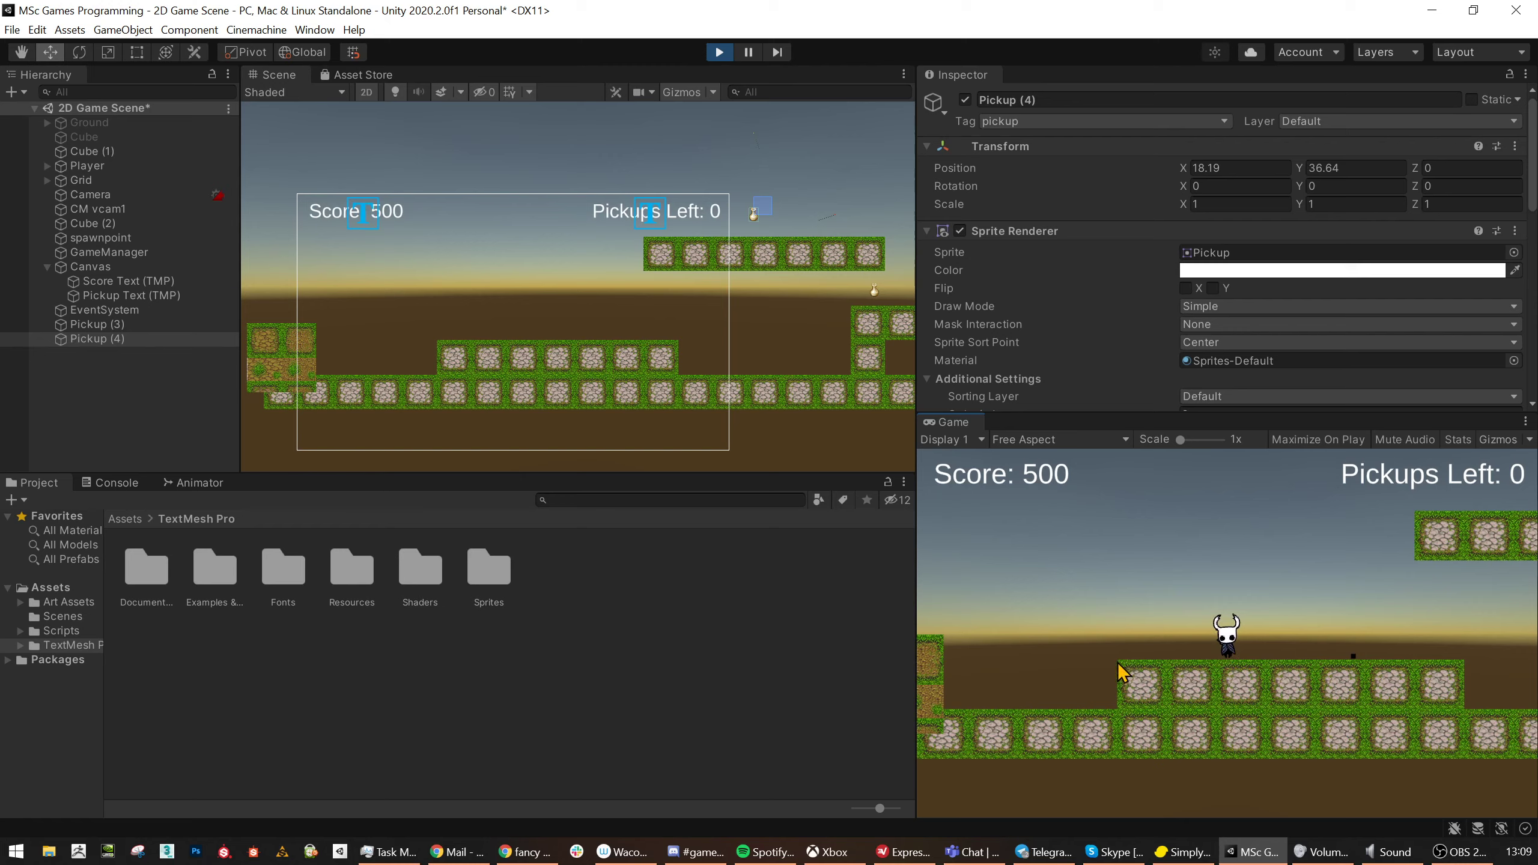
{"action": "key", "text": "Left"}
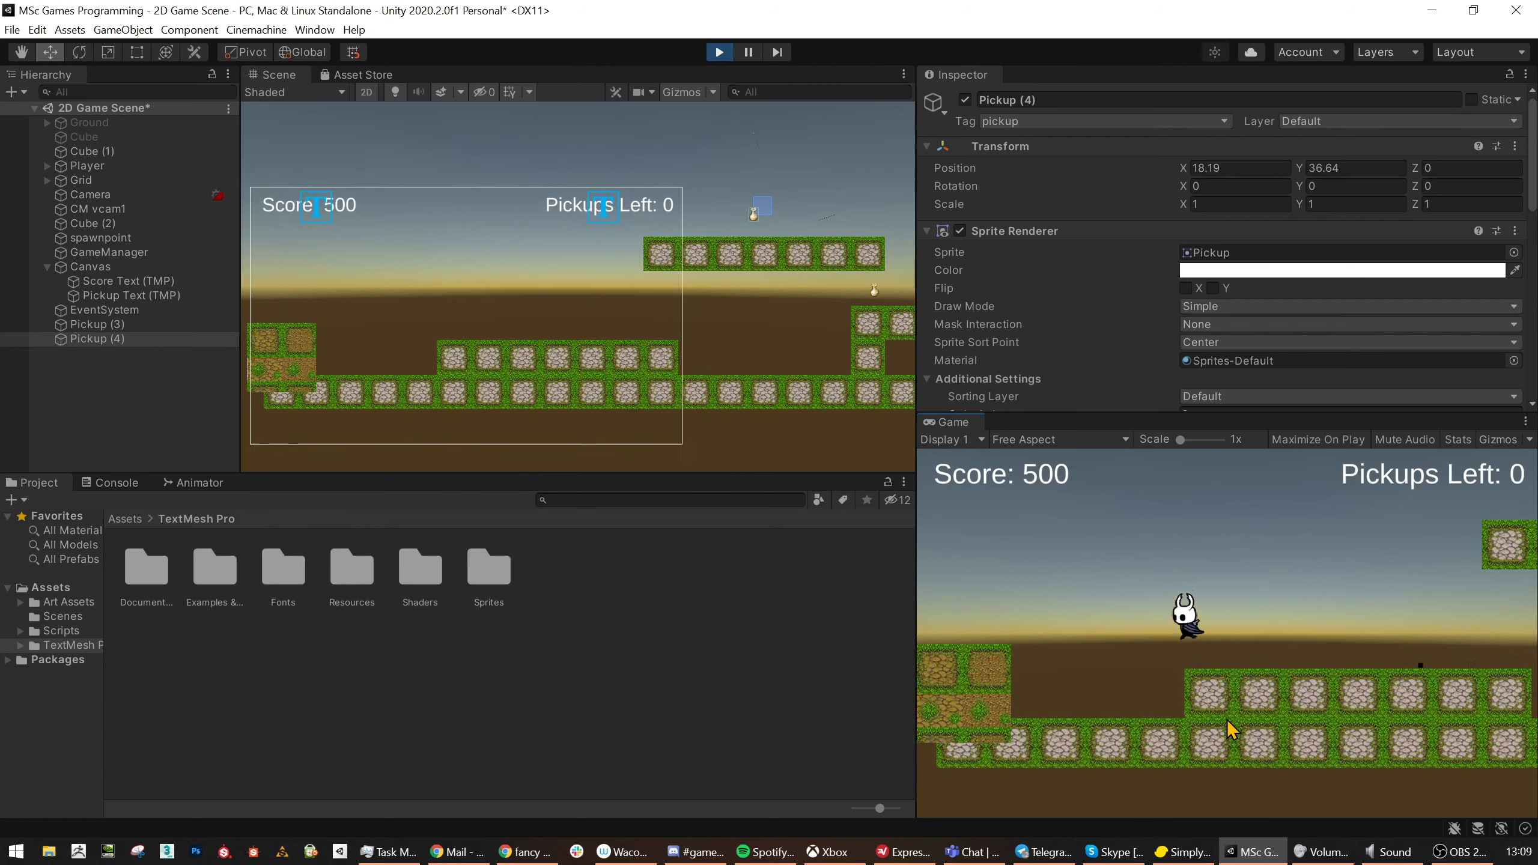
{"action": "key", "text": "space"}
{"action": "key", "text": "Left"}
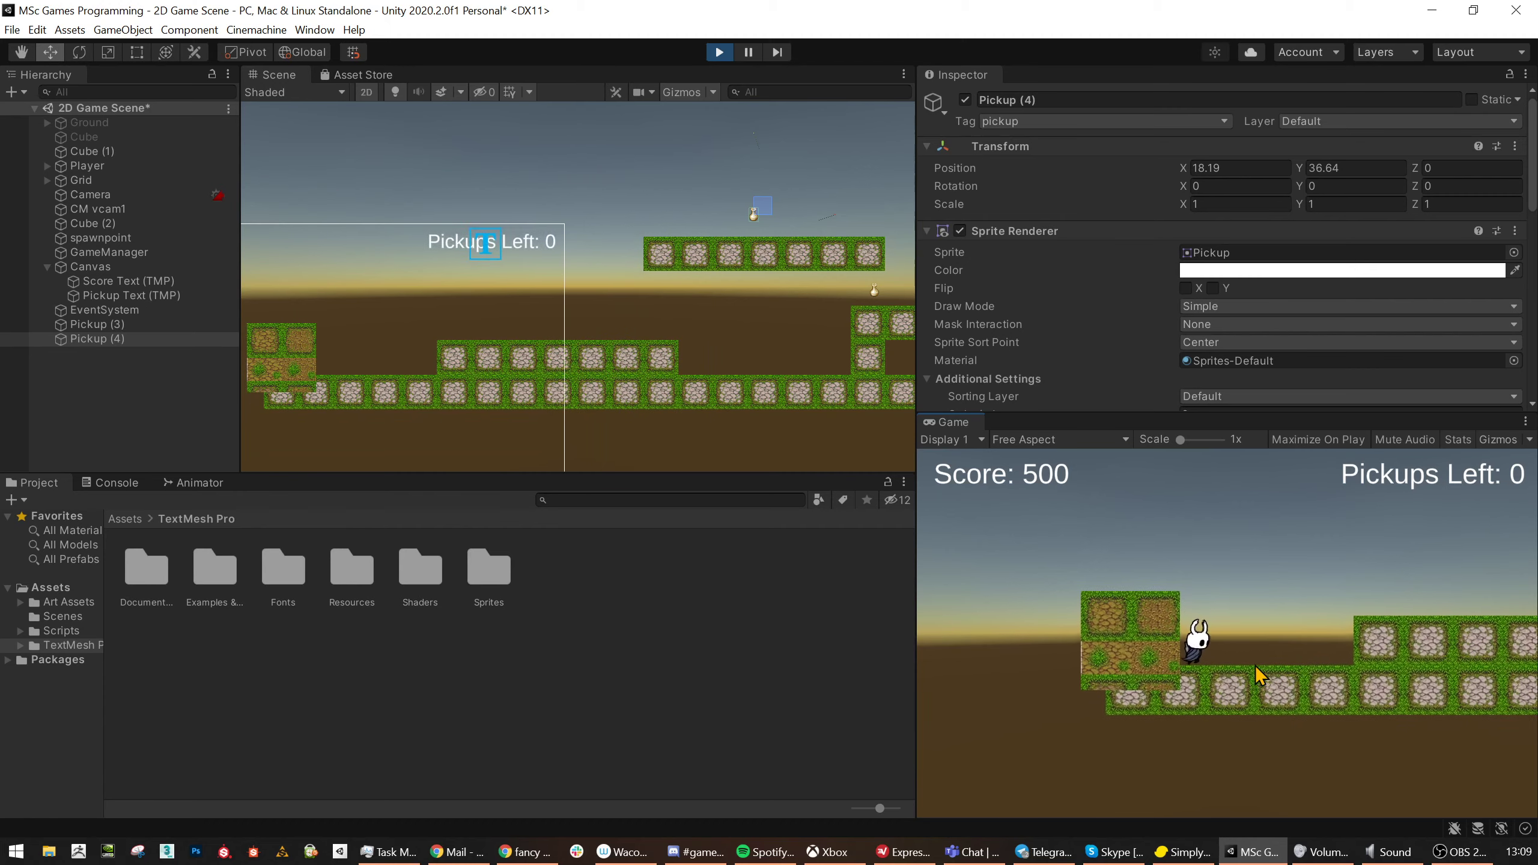
{"action": "key", "text": "Right"}
{"action": "key", "text": "space"}
{"action": "key", "text": "Left"}
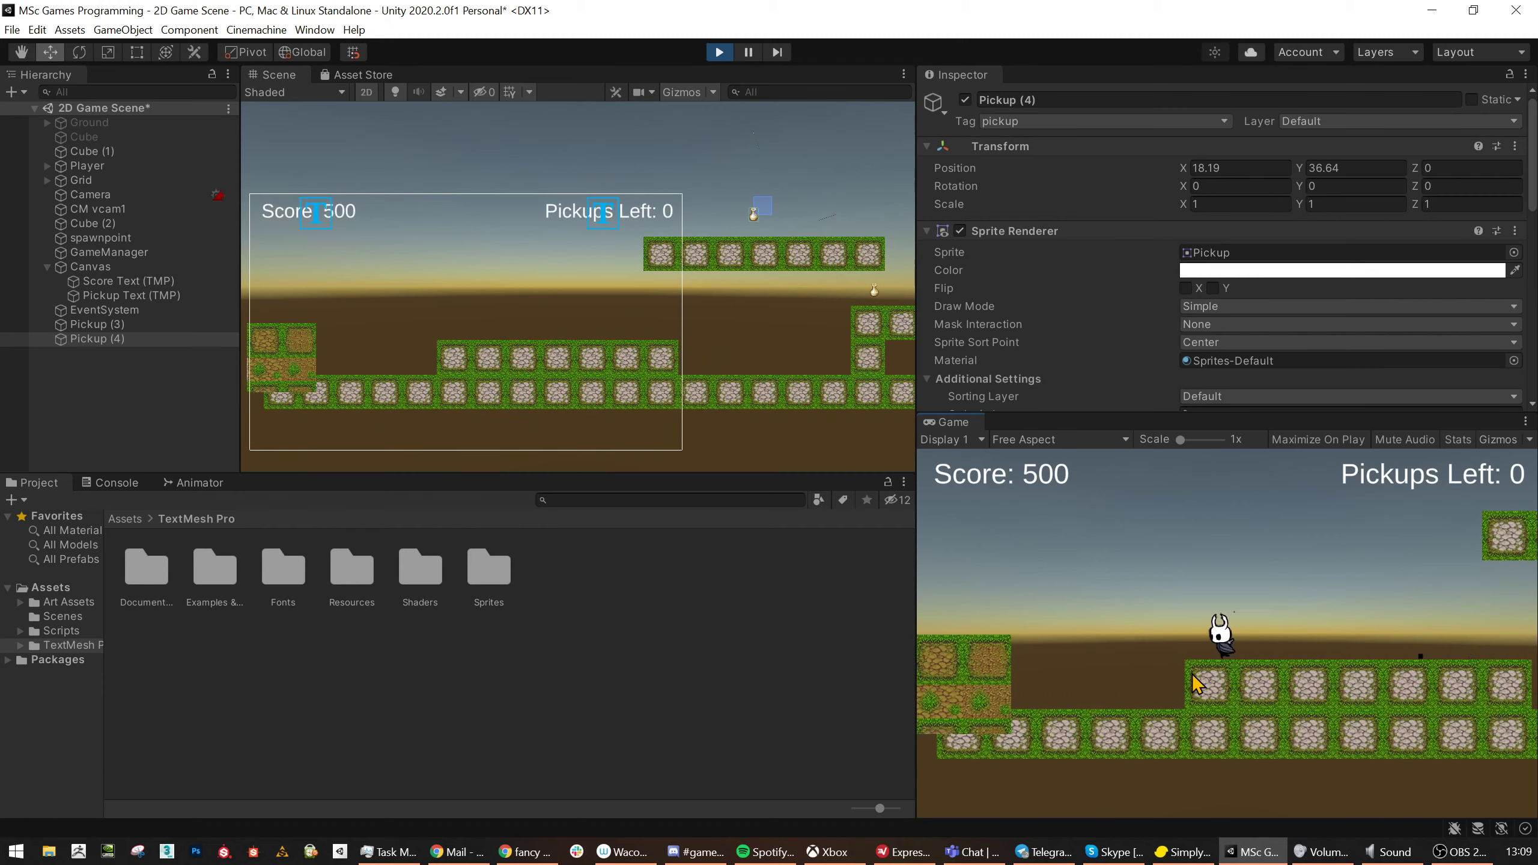
{"action": "key", "text": "Right"}
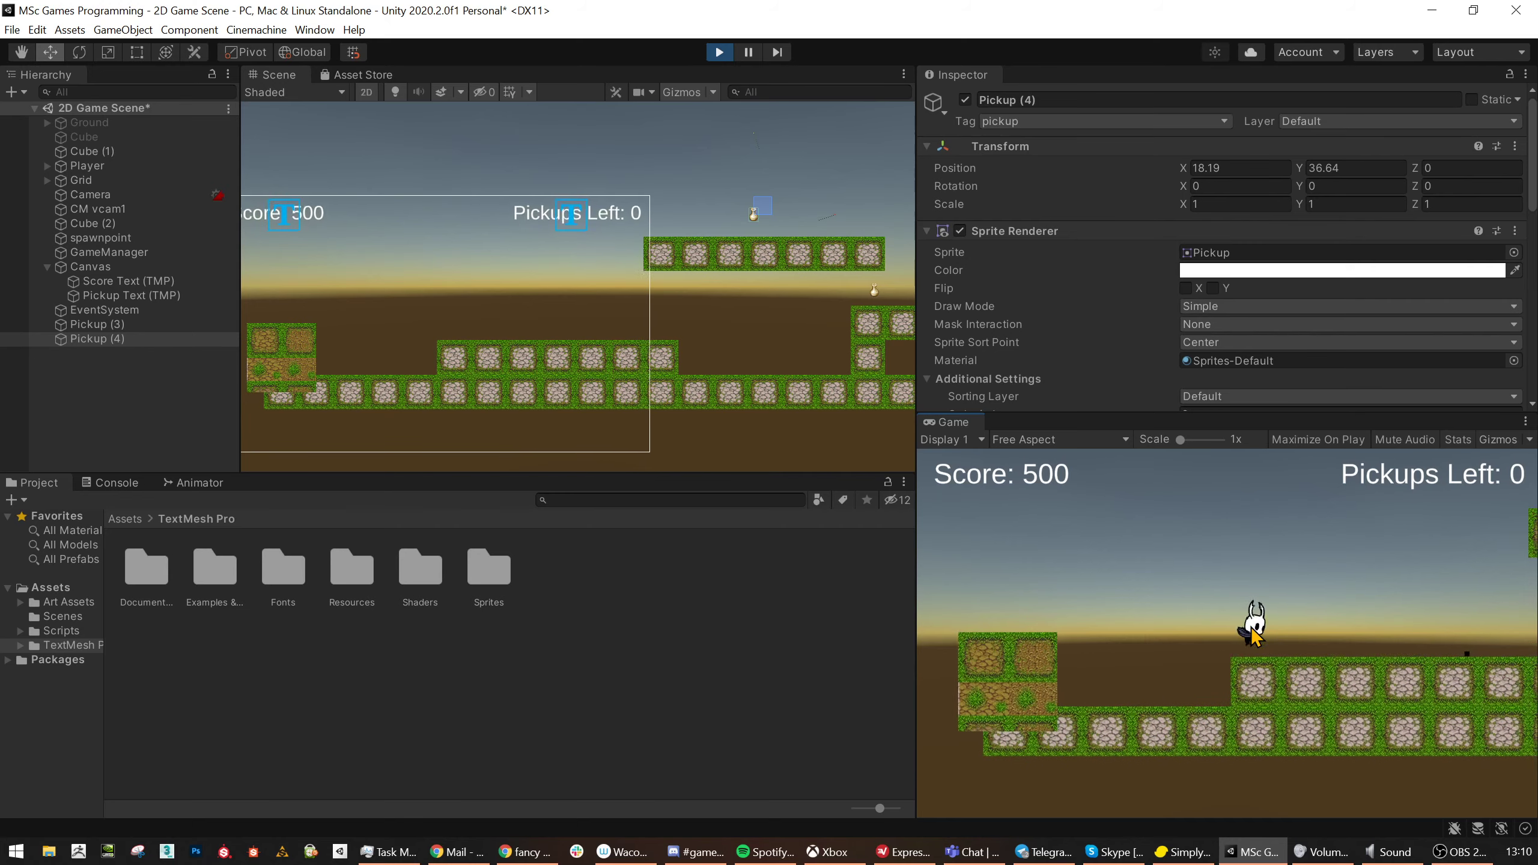
{"action": "key", "text": "Left"}
{"action": "key", "text": "Right"}
{"action": "key", "text": "space"}
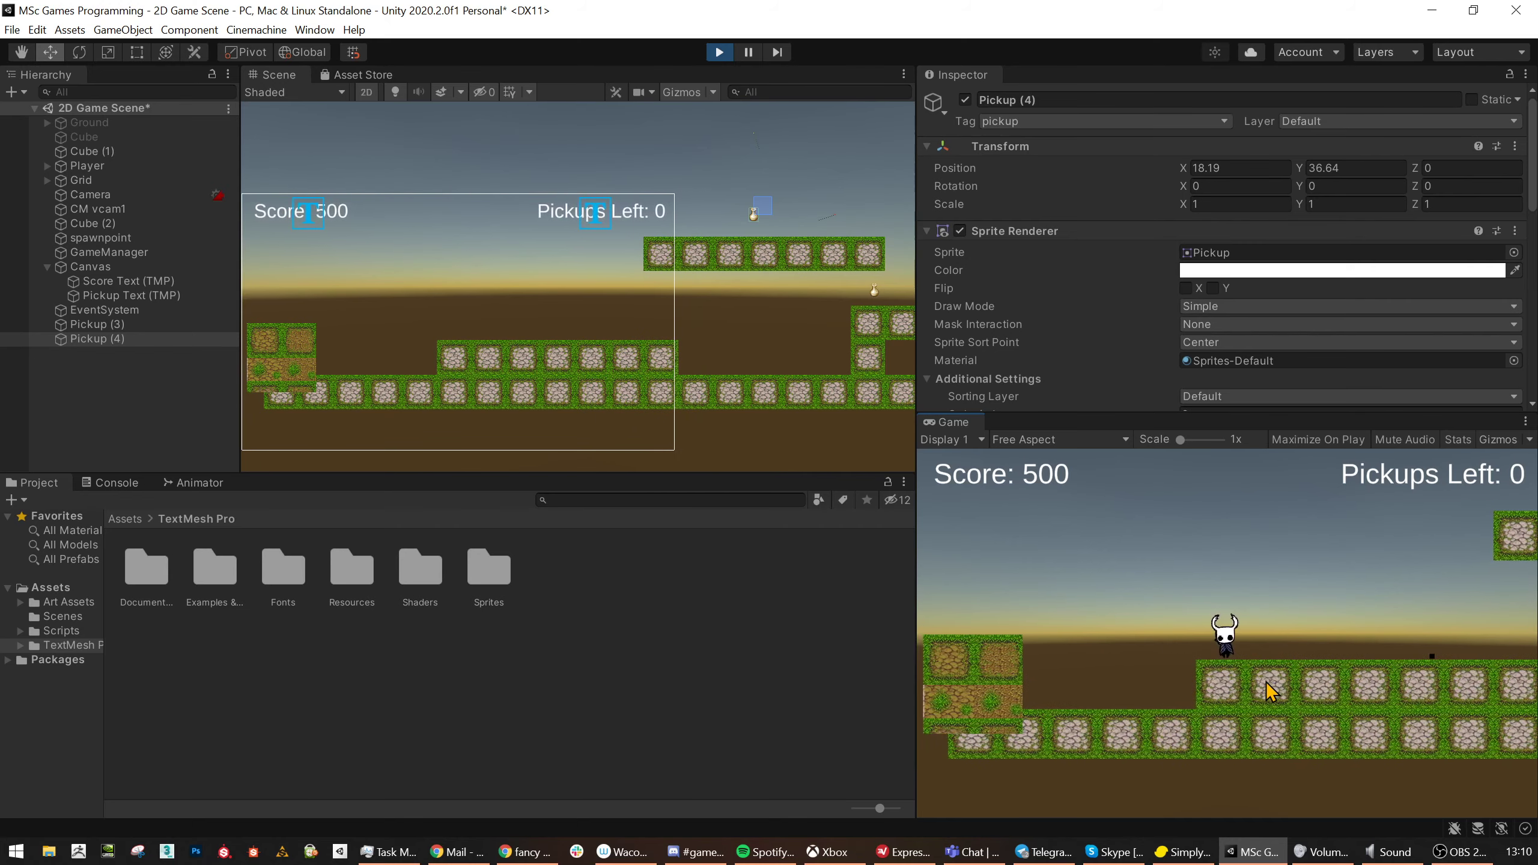
{"action": "key", "text": "Left"}
{"action": "key", "text": "Right"}
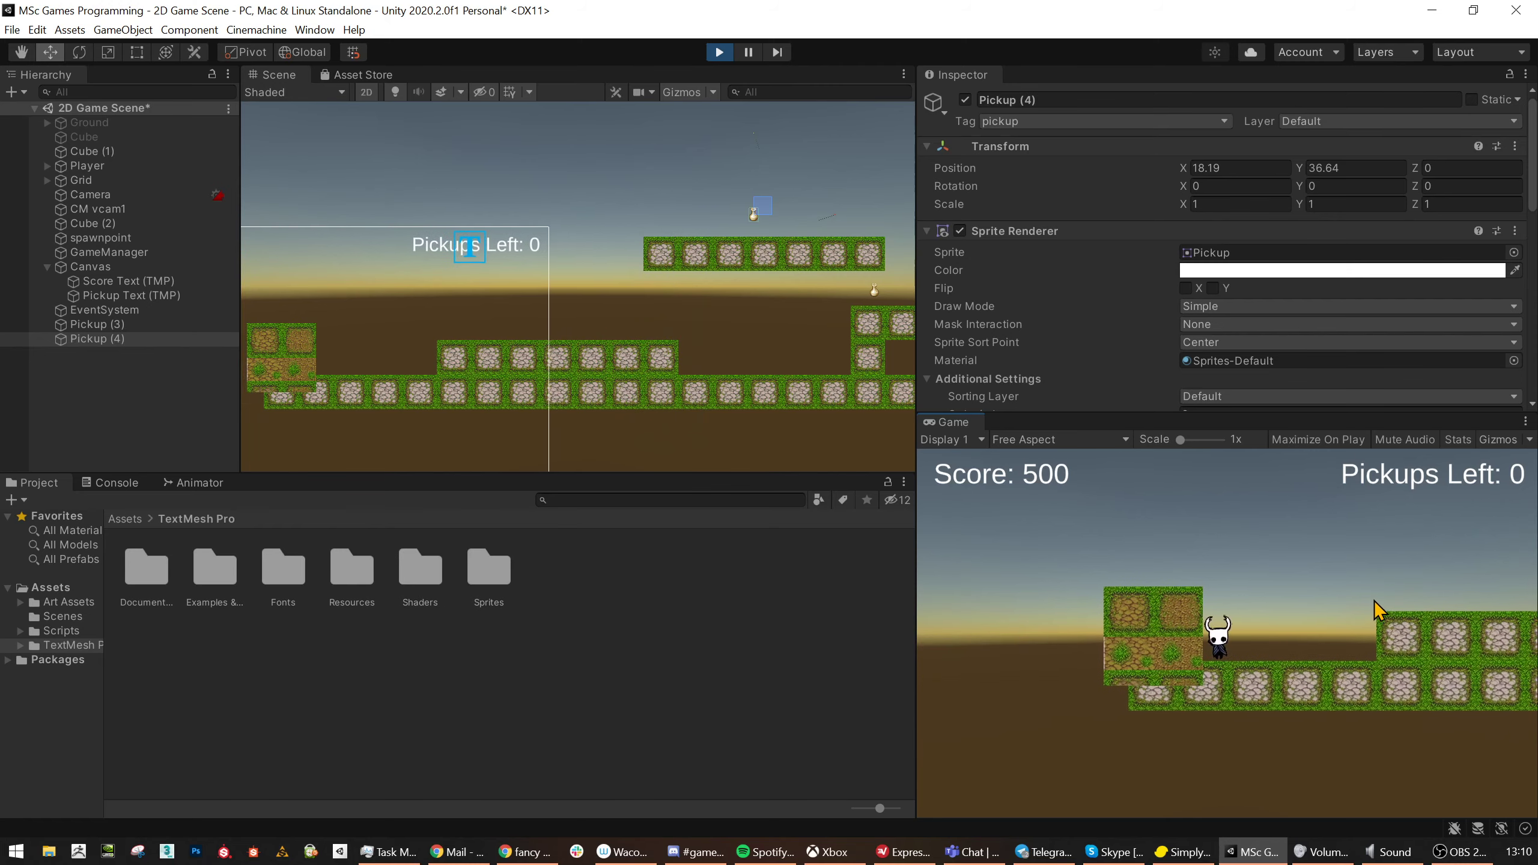
{"action": "key", "text": "space"}
{"action": "key", "text": "Right"}
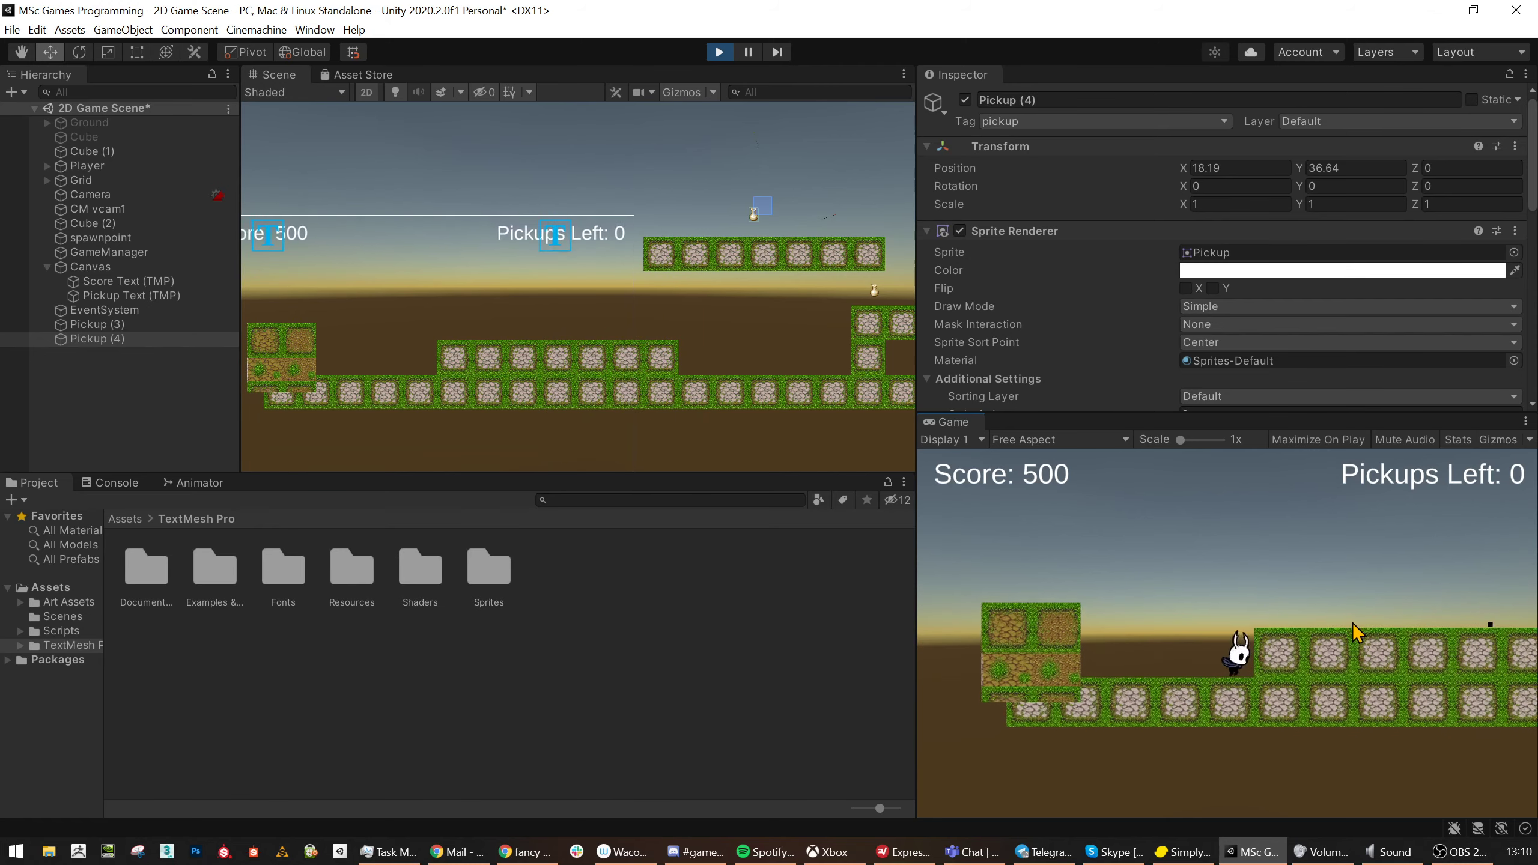
{"action": "key", "text": "Right"}
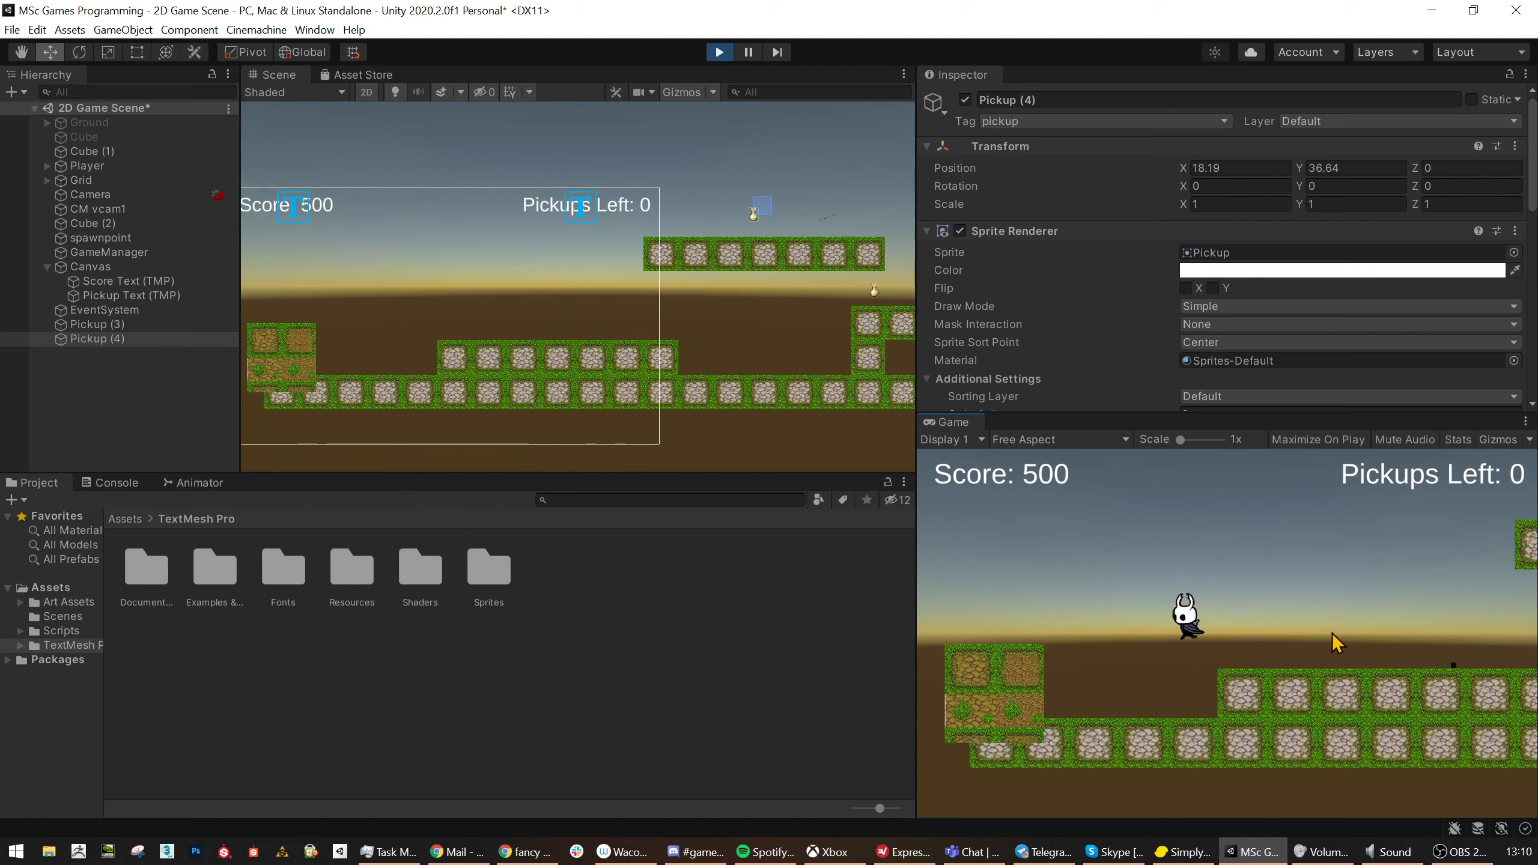
{"action": "key", "text": "Right"}
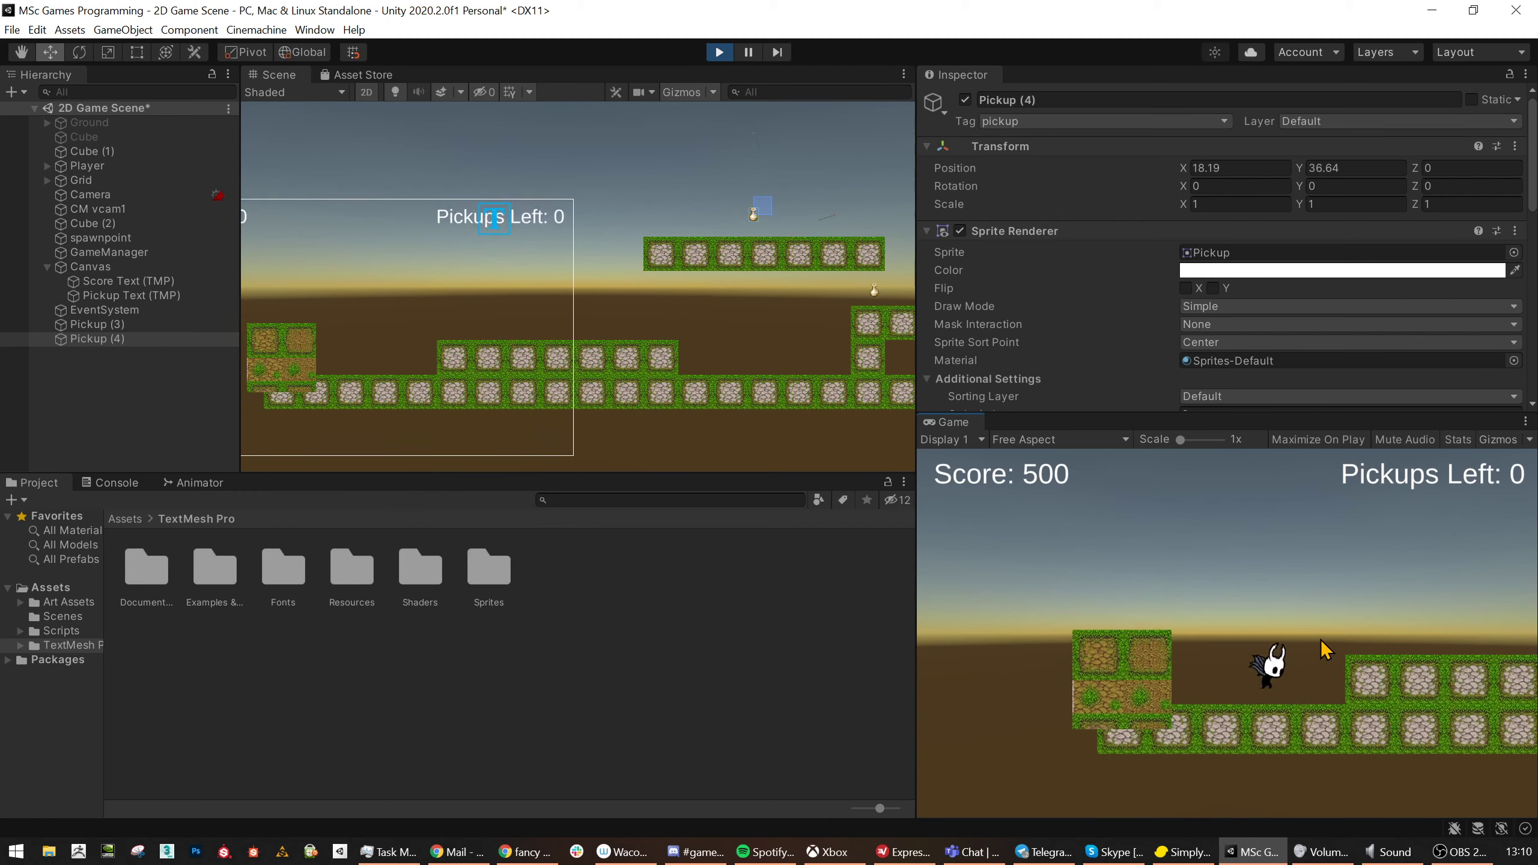
{"action": "key", "text": "Left"}
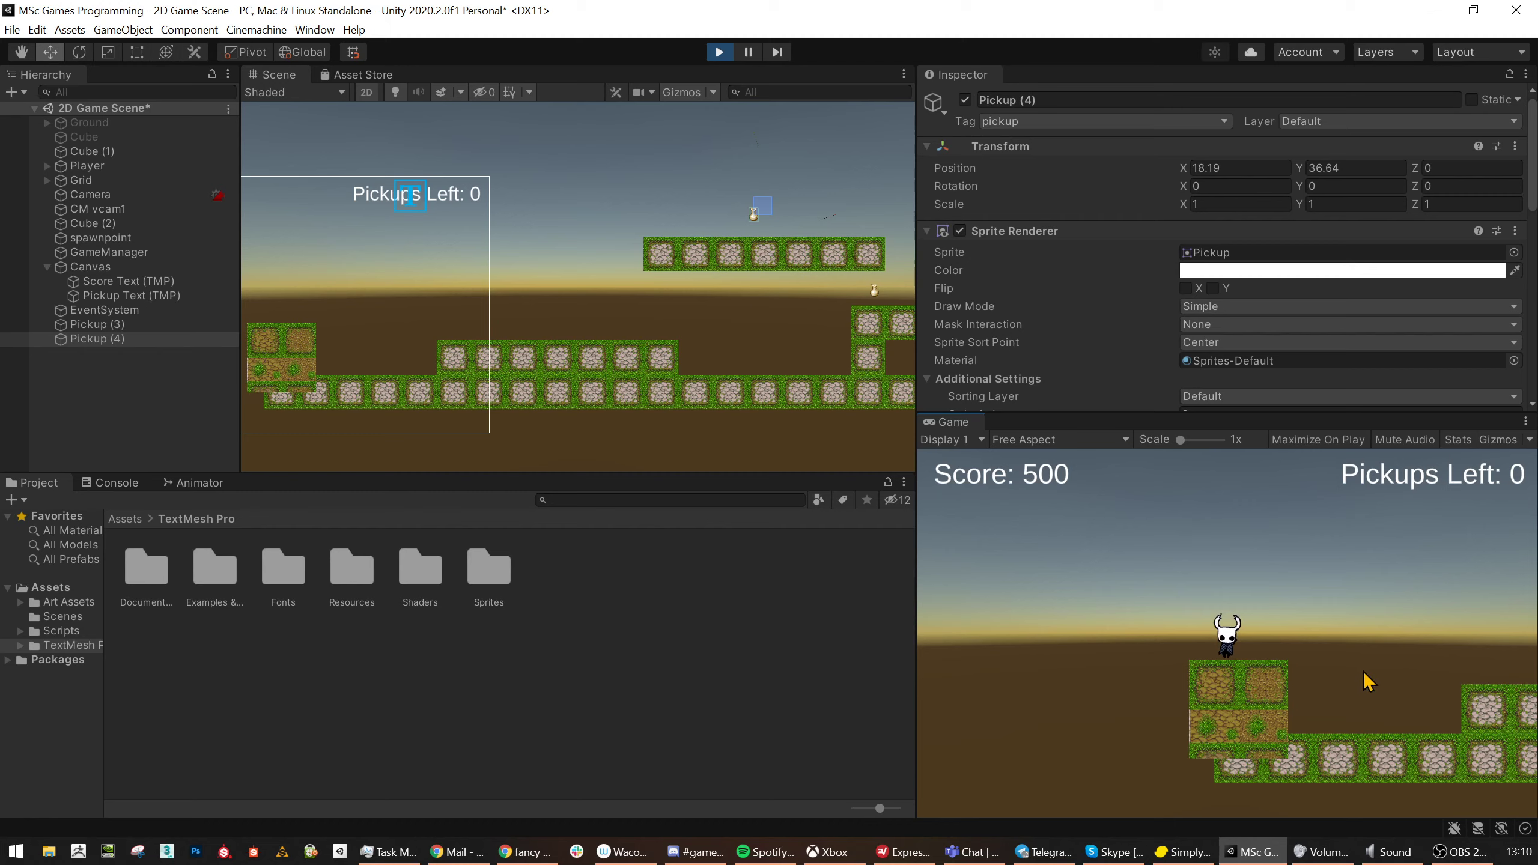
{"action": "key", "text": "d"}
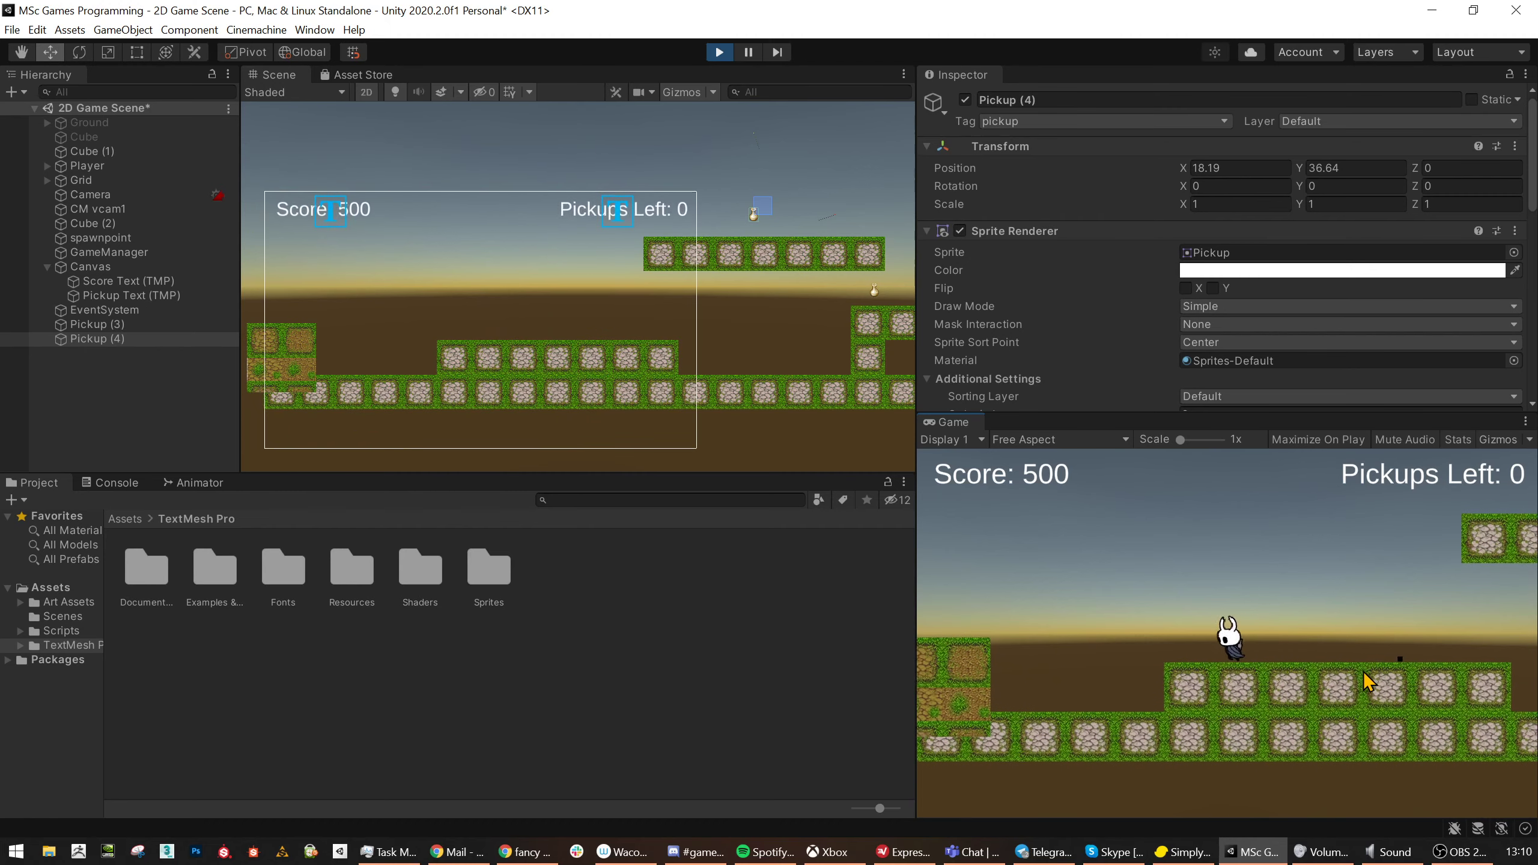
{"action": "key", "text": "a"}
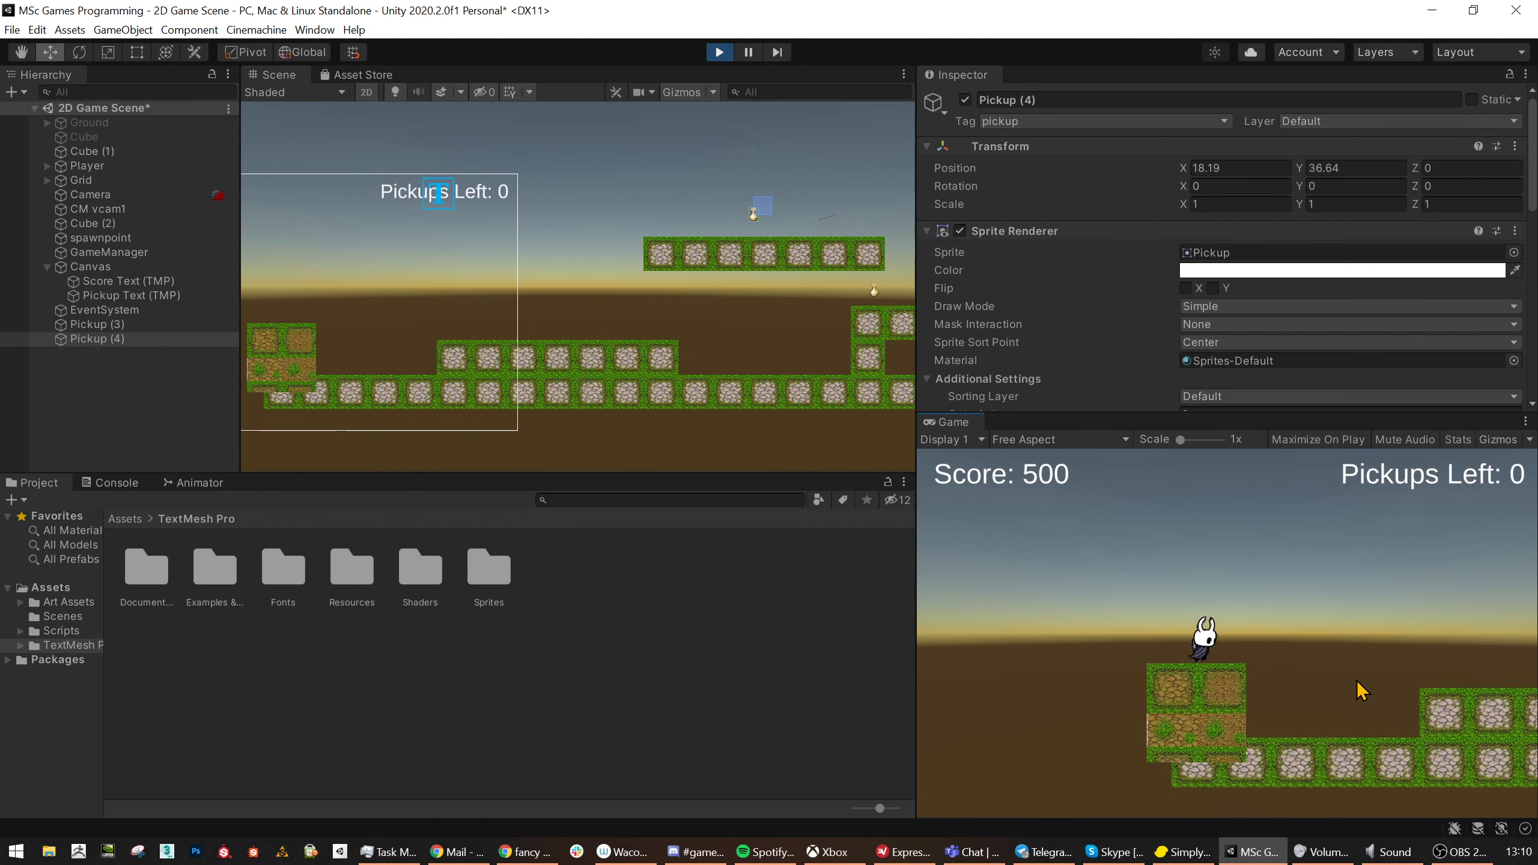
{"action": "key", "text": "d"}
{"action": "key", "text": "space"}
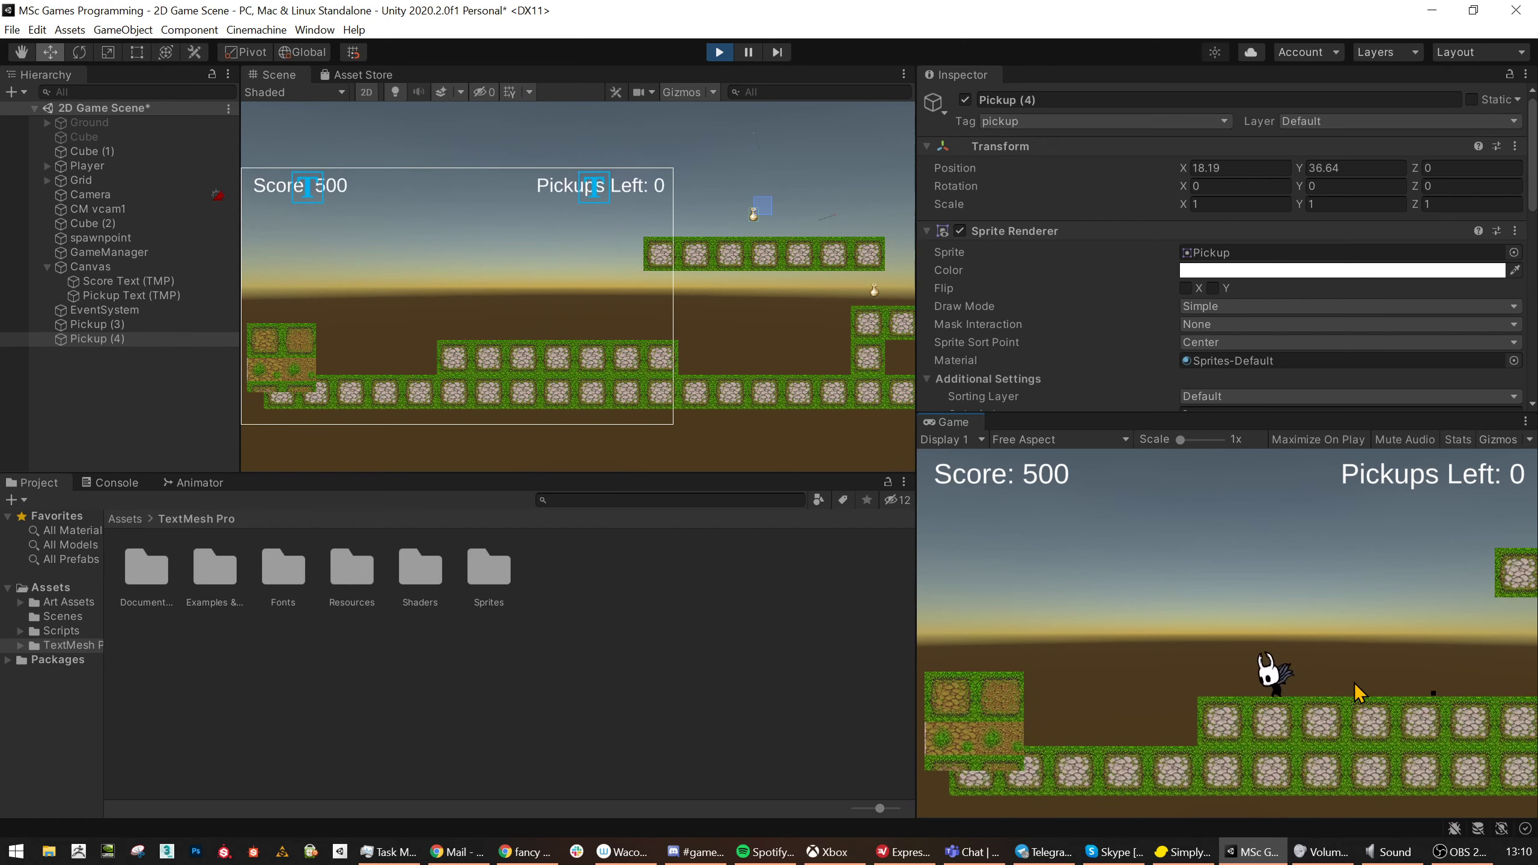
{"action": "key", "text": "space"}
{"action": "key", "text": "a"}
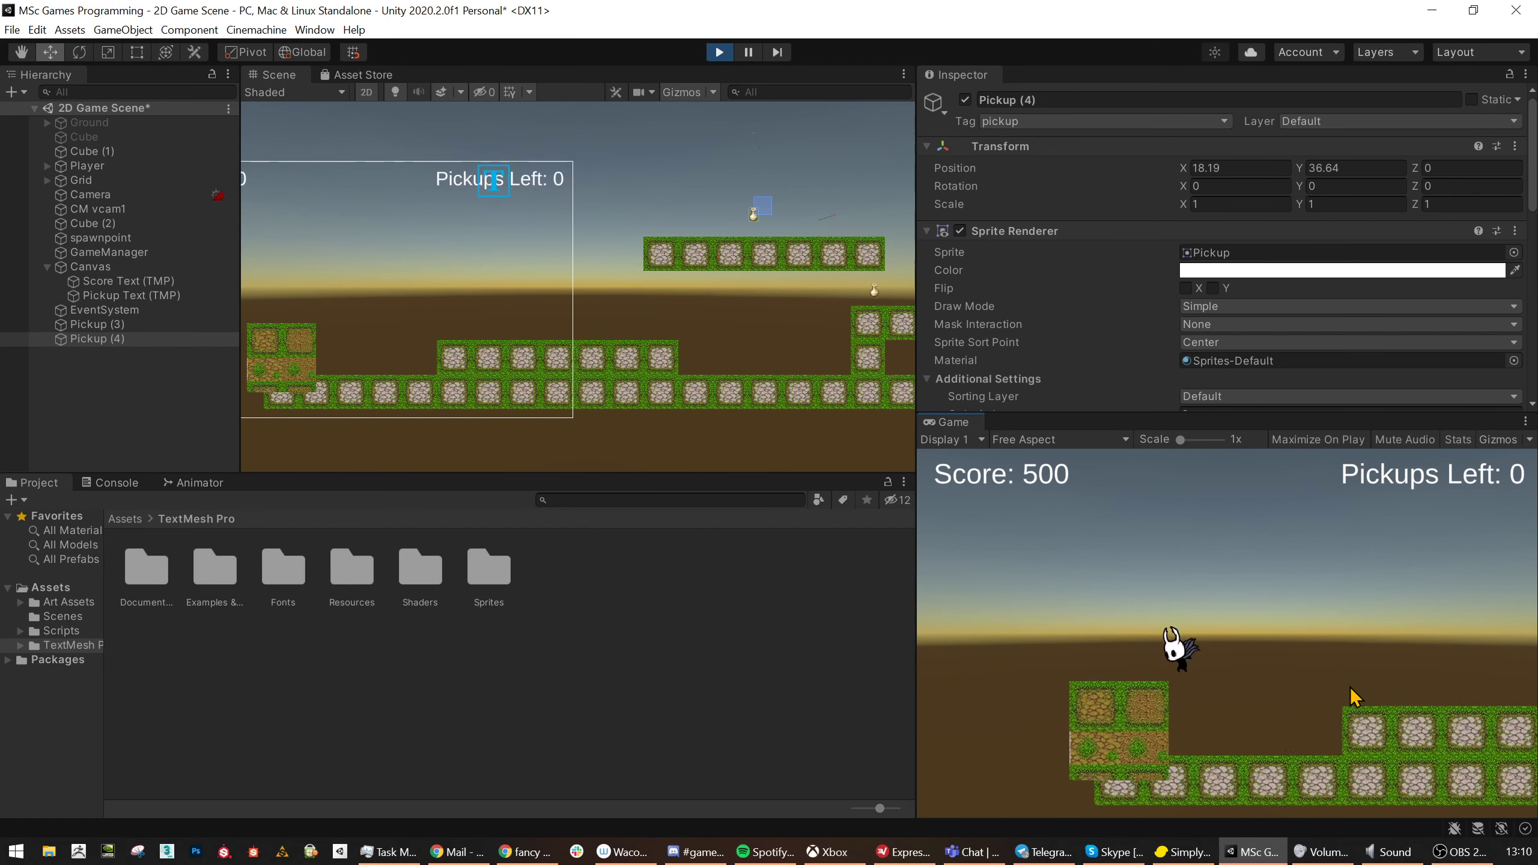
{"action": "key", "text": "a"}
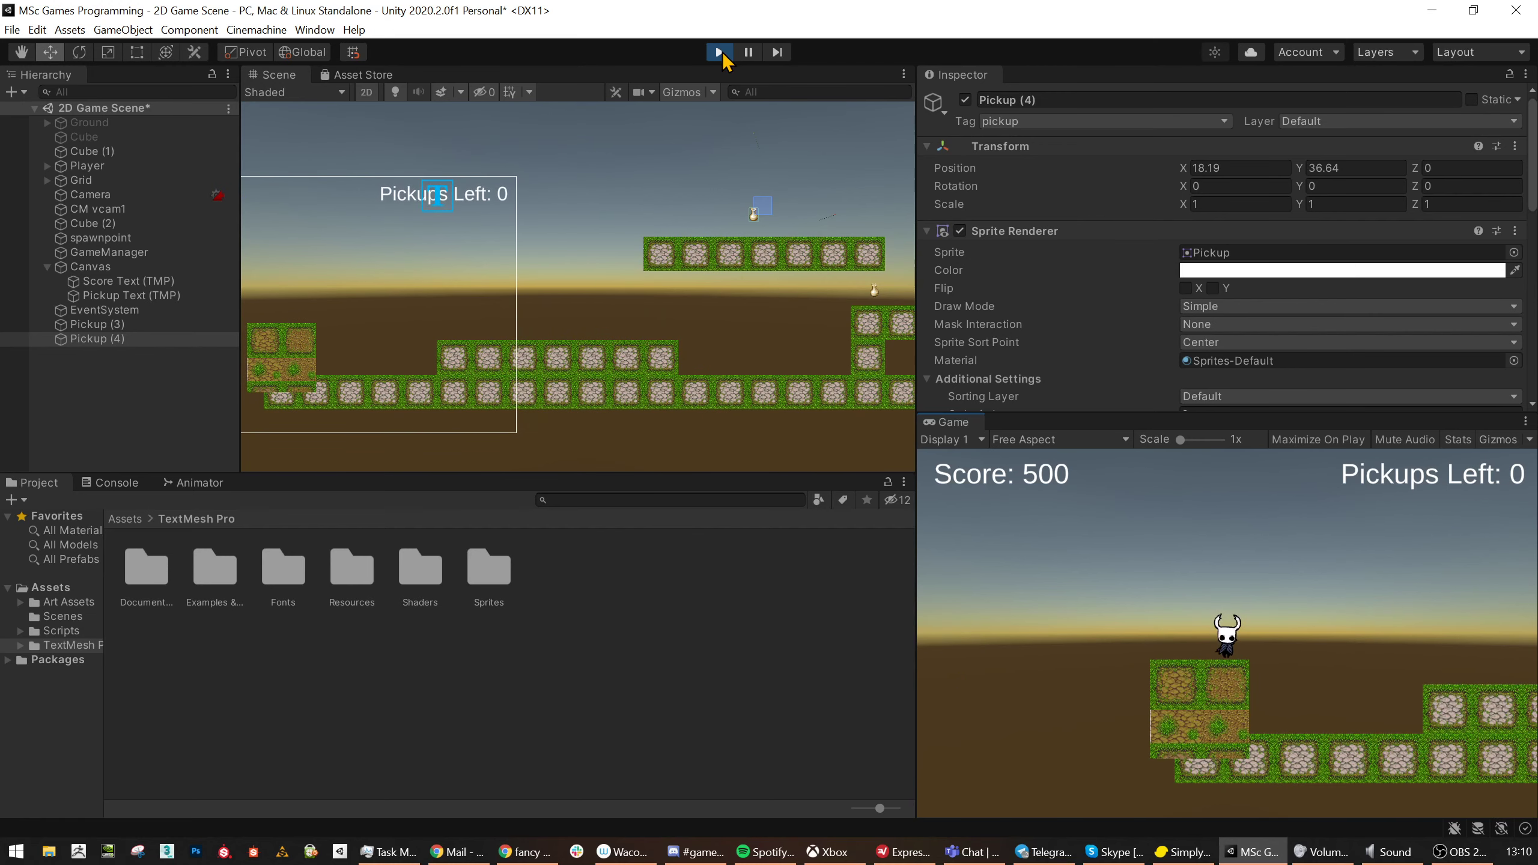
- Stop play mode and select the GameManager object to inspect its Score Text and Pickup Text references
{"action": "left_click", "coordinate": [722, 54]}
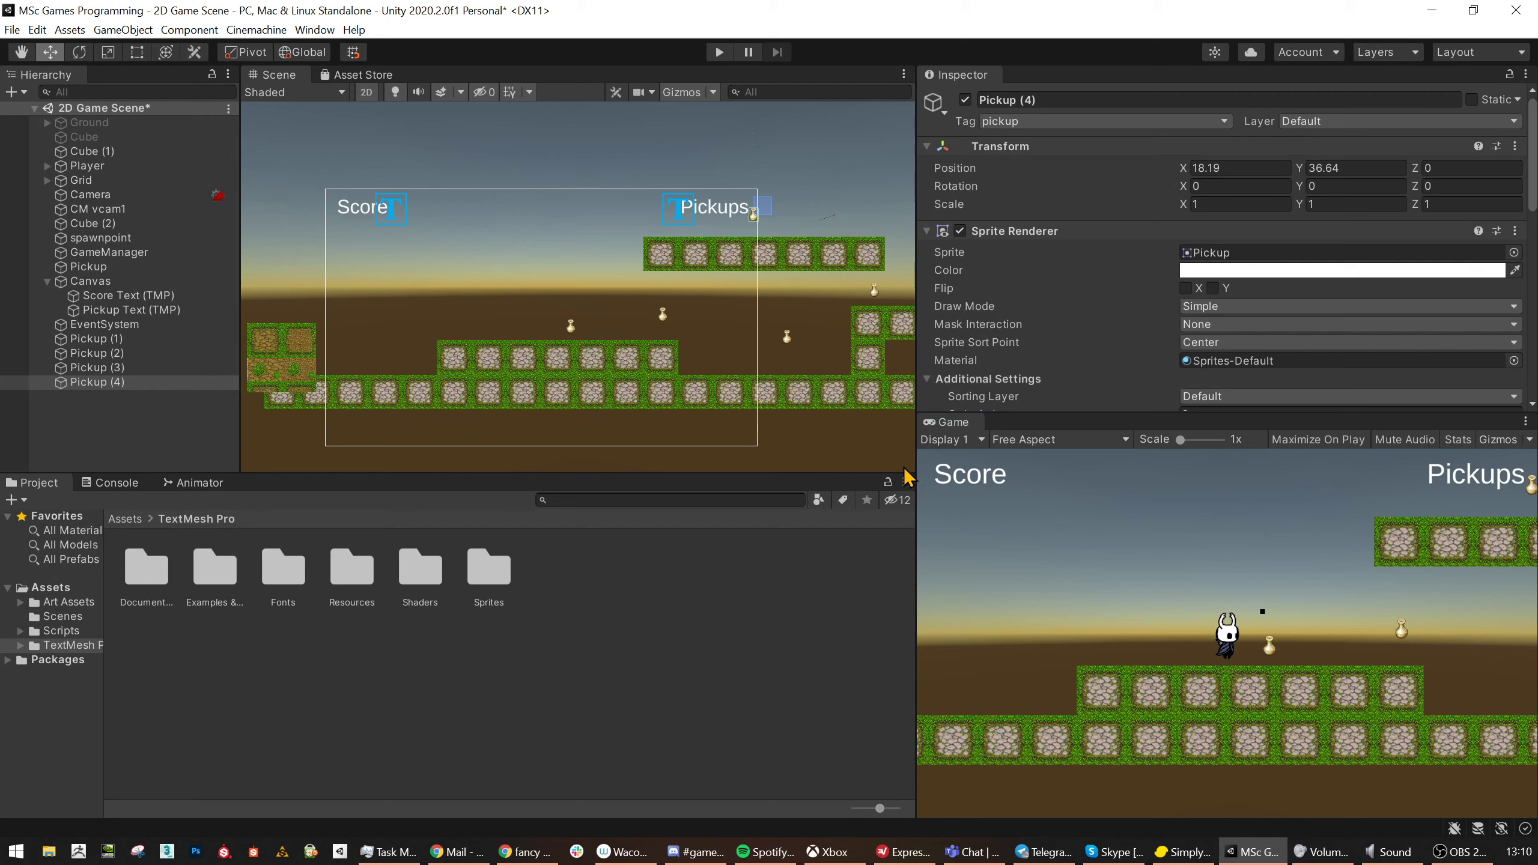
{"action": "middle_click_drag", "start_coordinate": [549, 308], "coordinate": [589, 313]}
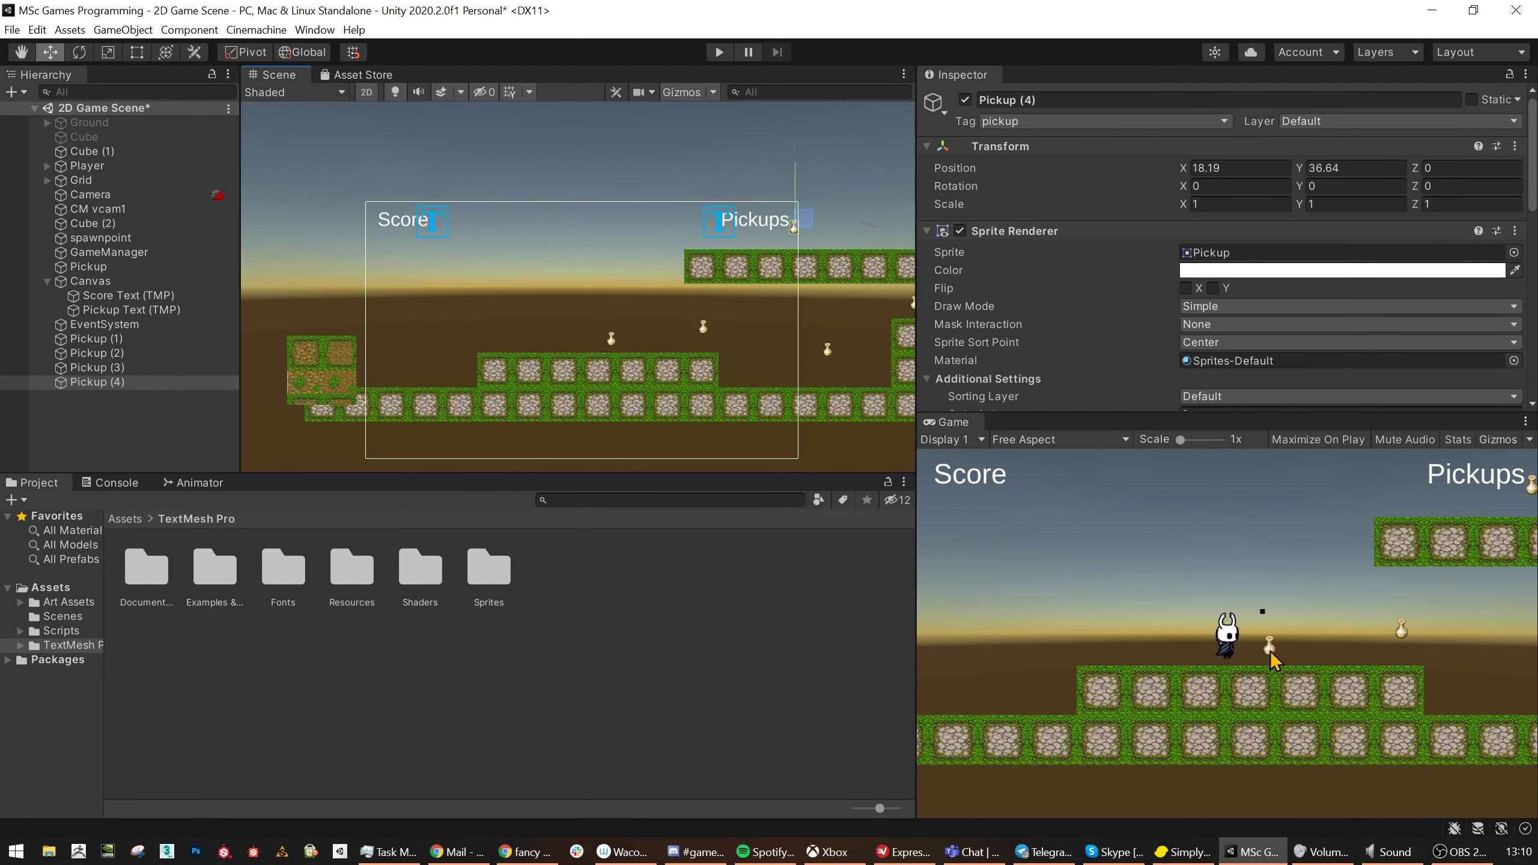
{"action": "middle_click_drag", "start_coordinate": [660, 294], "coordinate": [609, 327]}
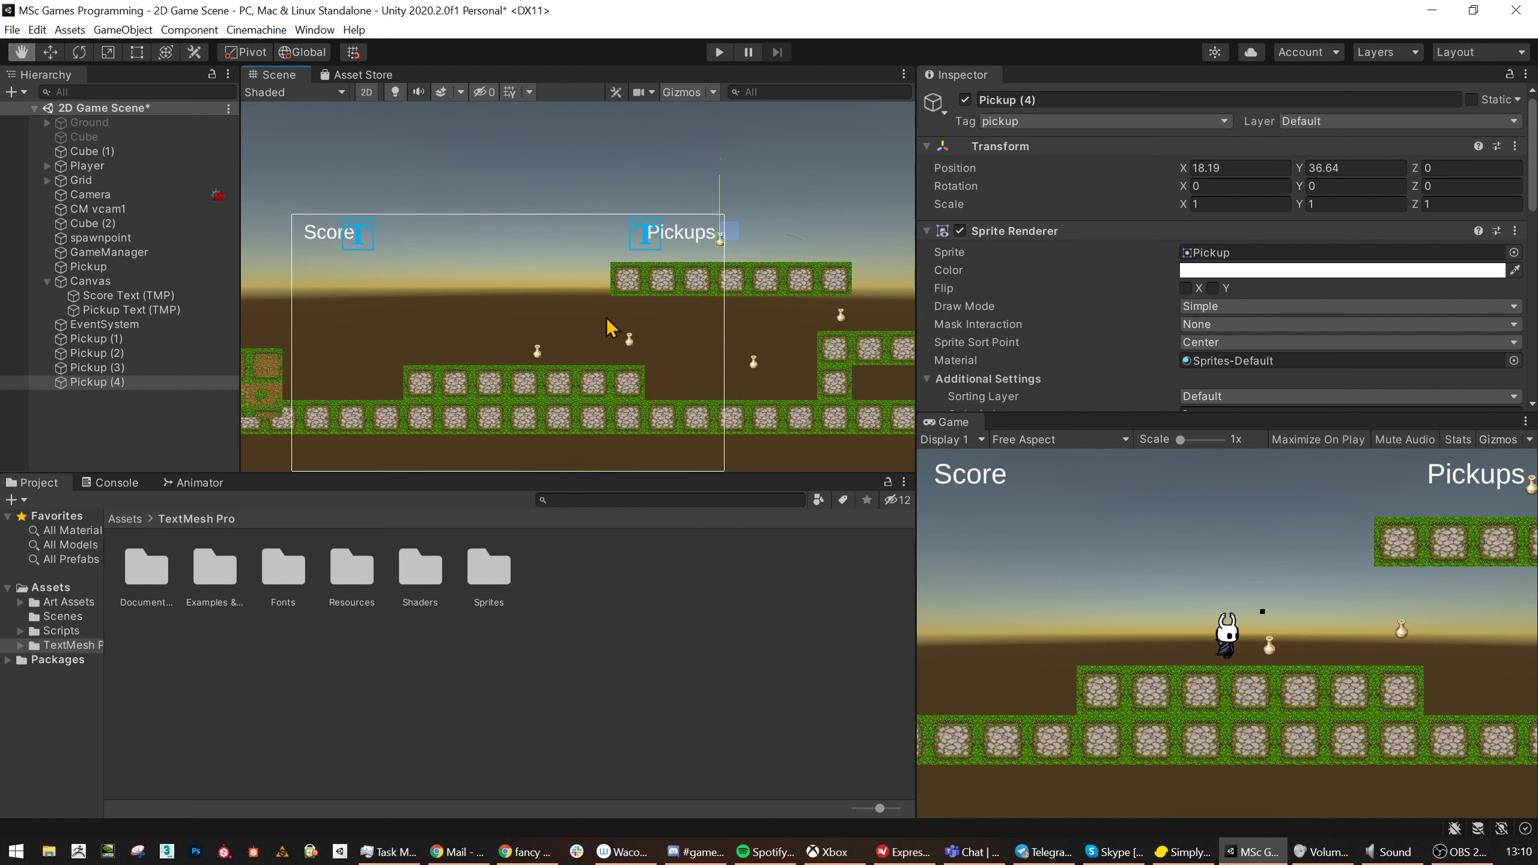
{"action": "left_click", "coordinate": [100, 253]}
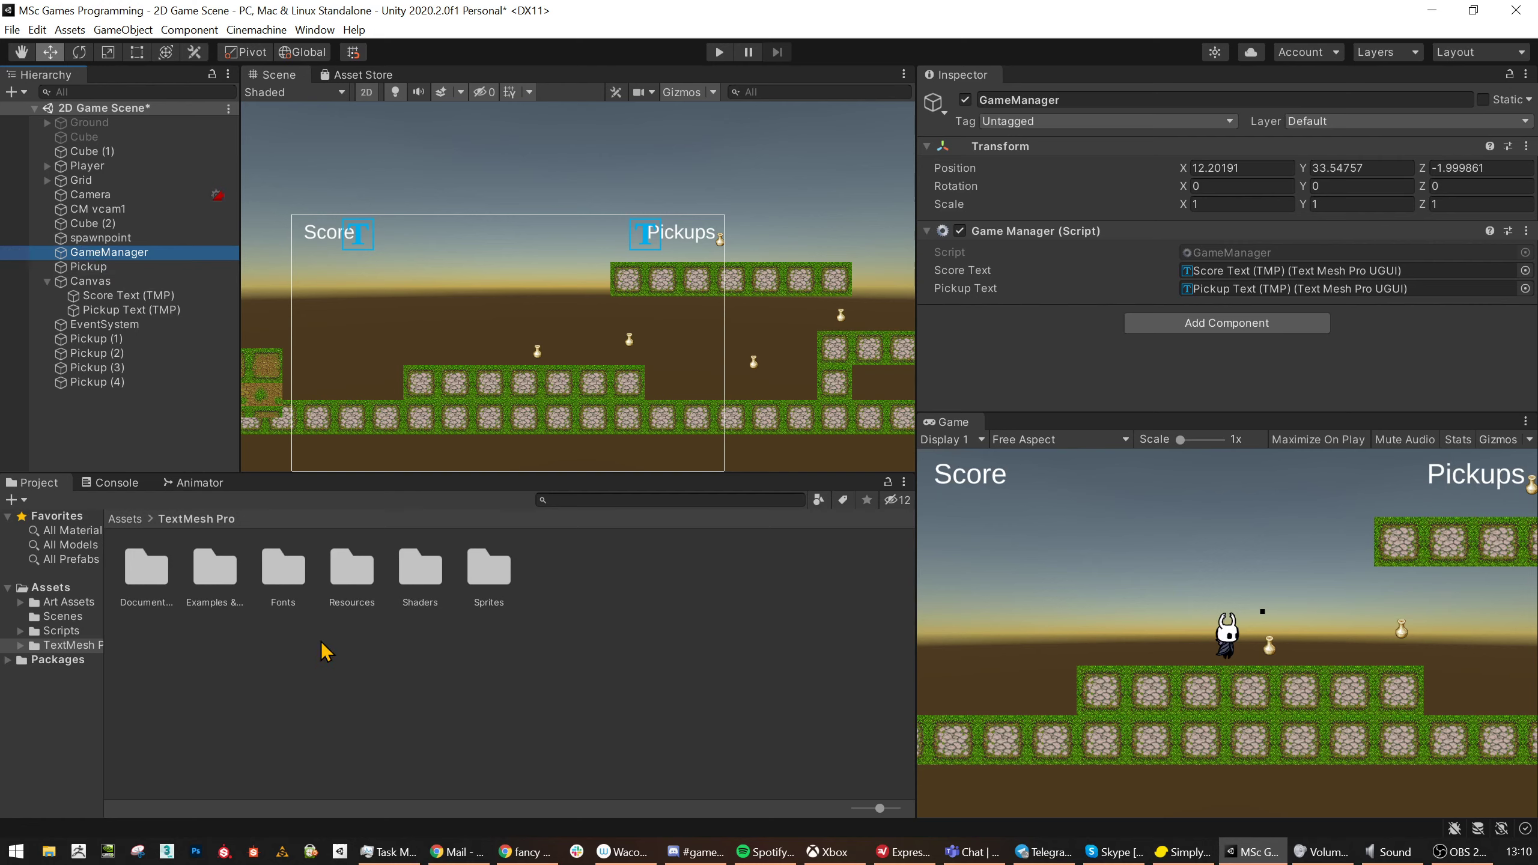
- Open the project's Scripts folder and examine the contents of the GameManager script
{"action": "left_click", "coordinate": [60, 631]}
{"action": "left_click", "coordinate": [289, 579]}
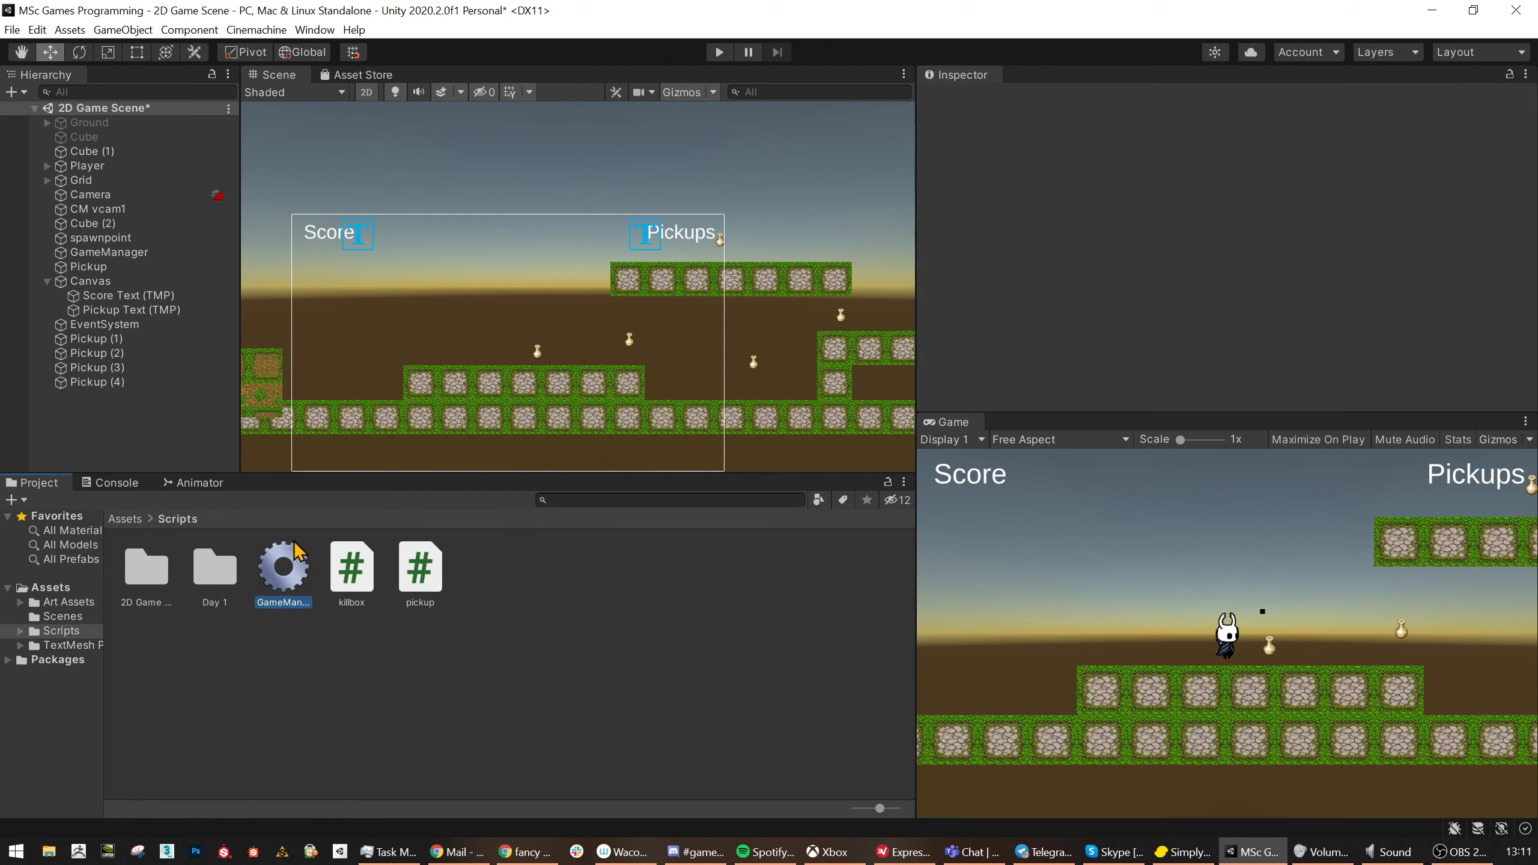
{"action": "scroll", "coordinate": [1319, 303], "scroll_direction": "down", "scroll_amount": 6}
{"action": "scroll", "coordinate": [1317, 312], "scroll_direction": "up", "scroll_amount": 6}
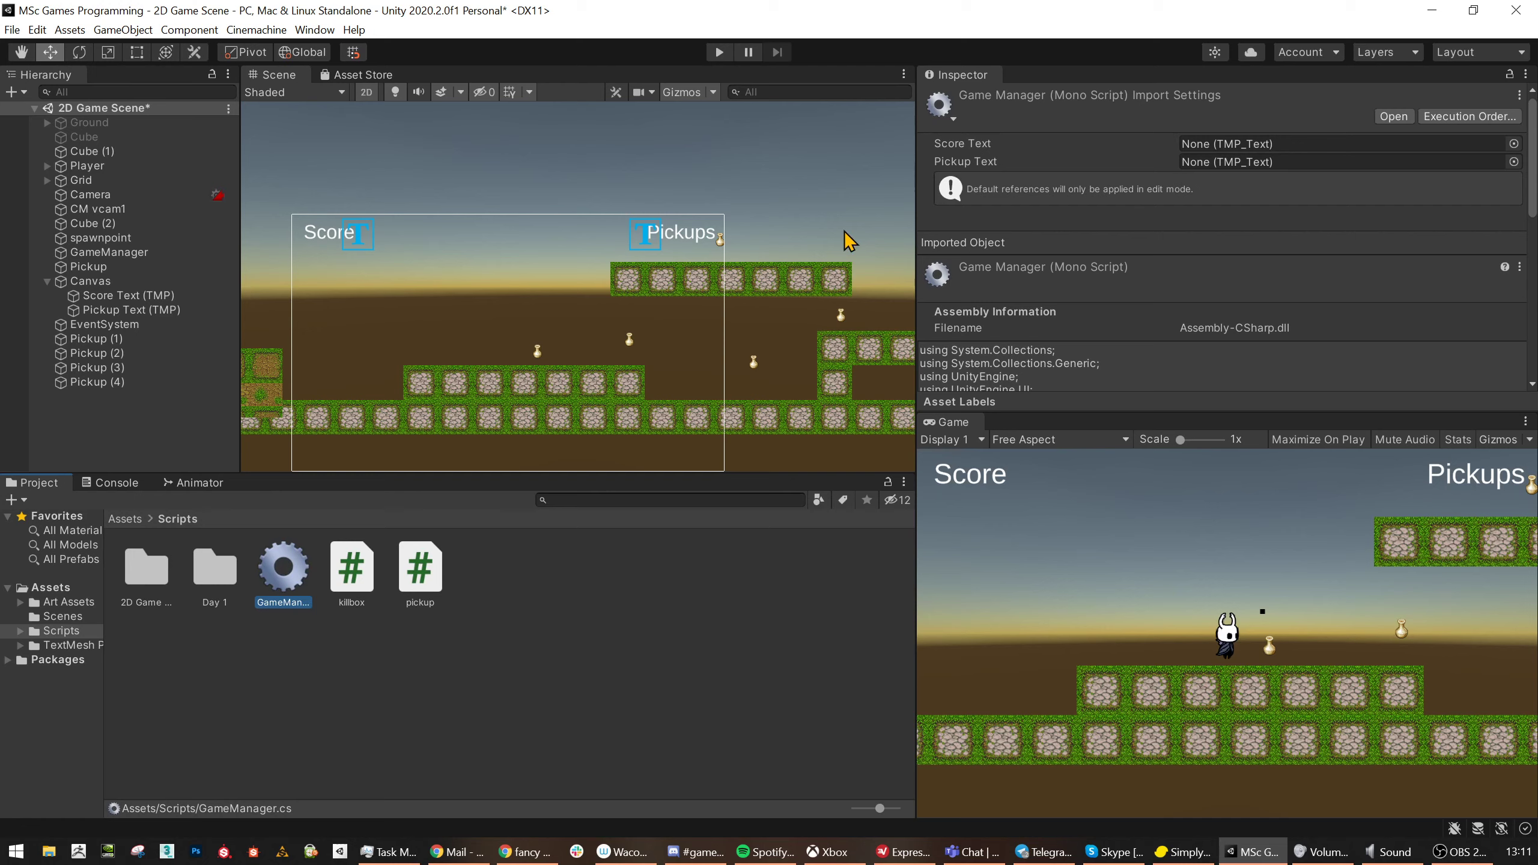
- Review the Canvas settings, including its scaler, and delete the Canvas together with its score and pickup texts
{"action": "left_click", "coordinate": [130, 284]}
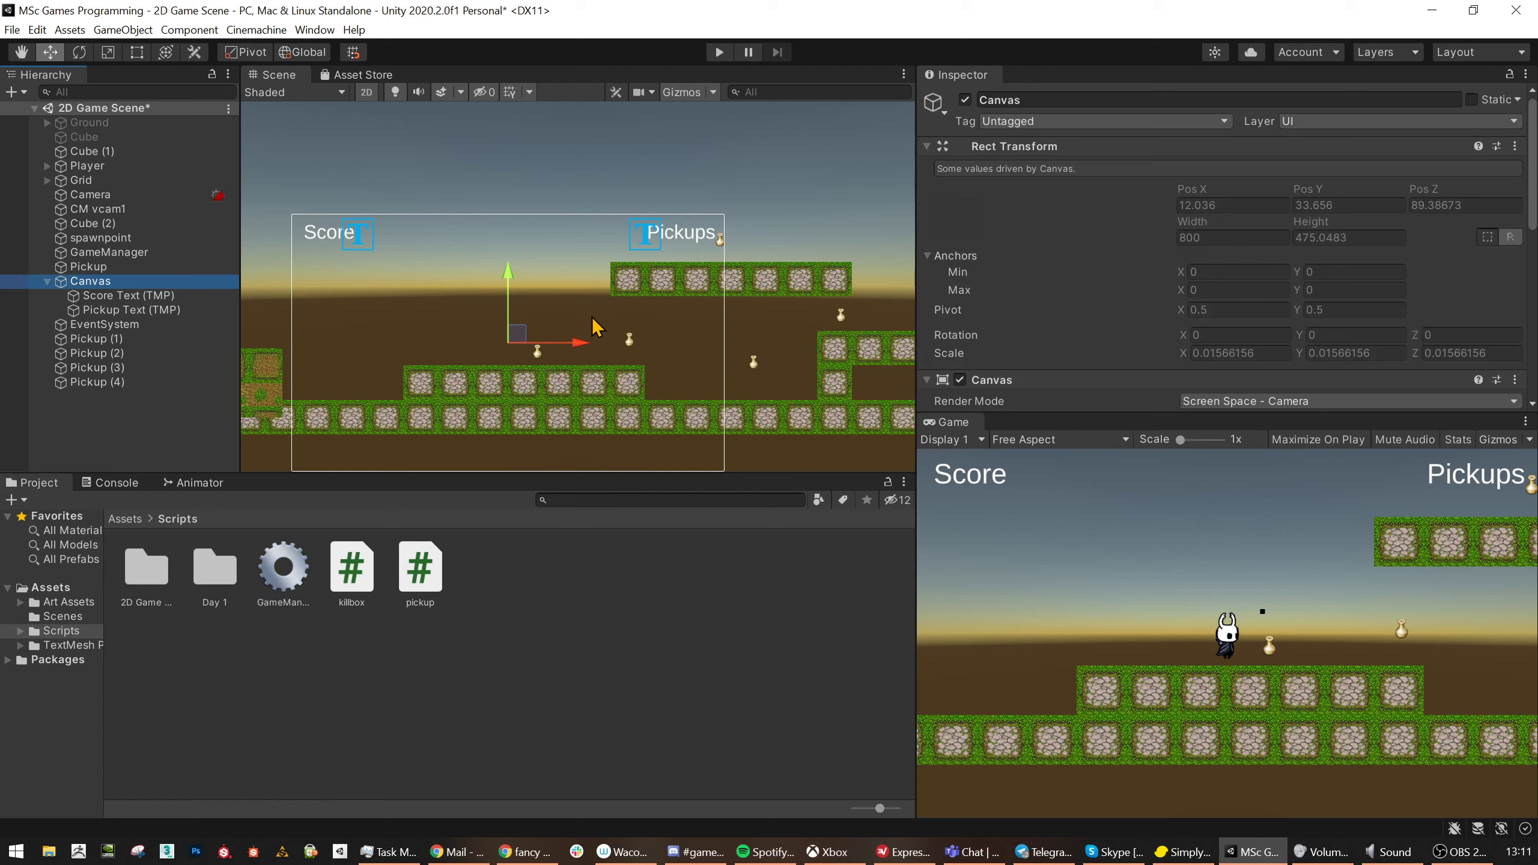
{"action": "middle_click_drag", "start_coordinate": [462, 282], "coordinate": [556, 258]}
{"action": "scroll", "coordinate": [1097, 317], "scroll_direction": "down", "scroll_amount": 8}
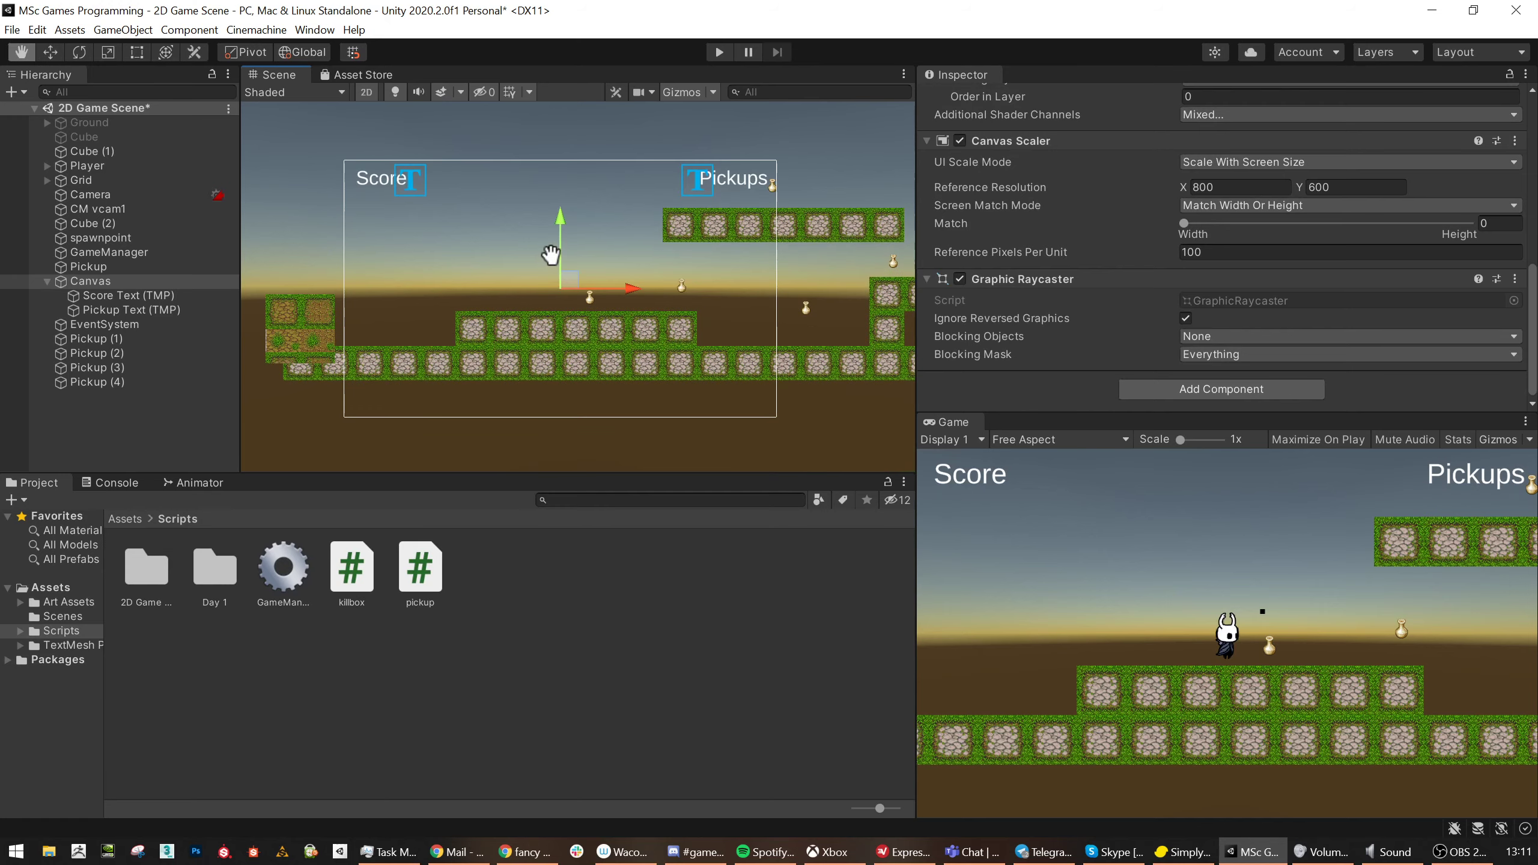
{"action": "left_click", "coordinate": [100, 368]}
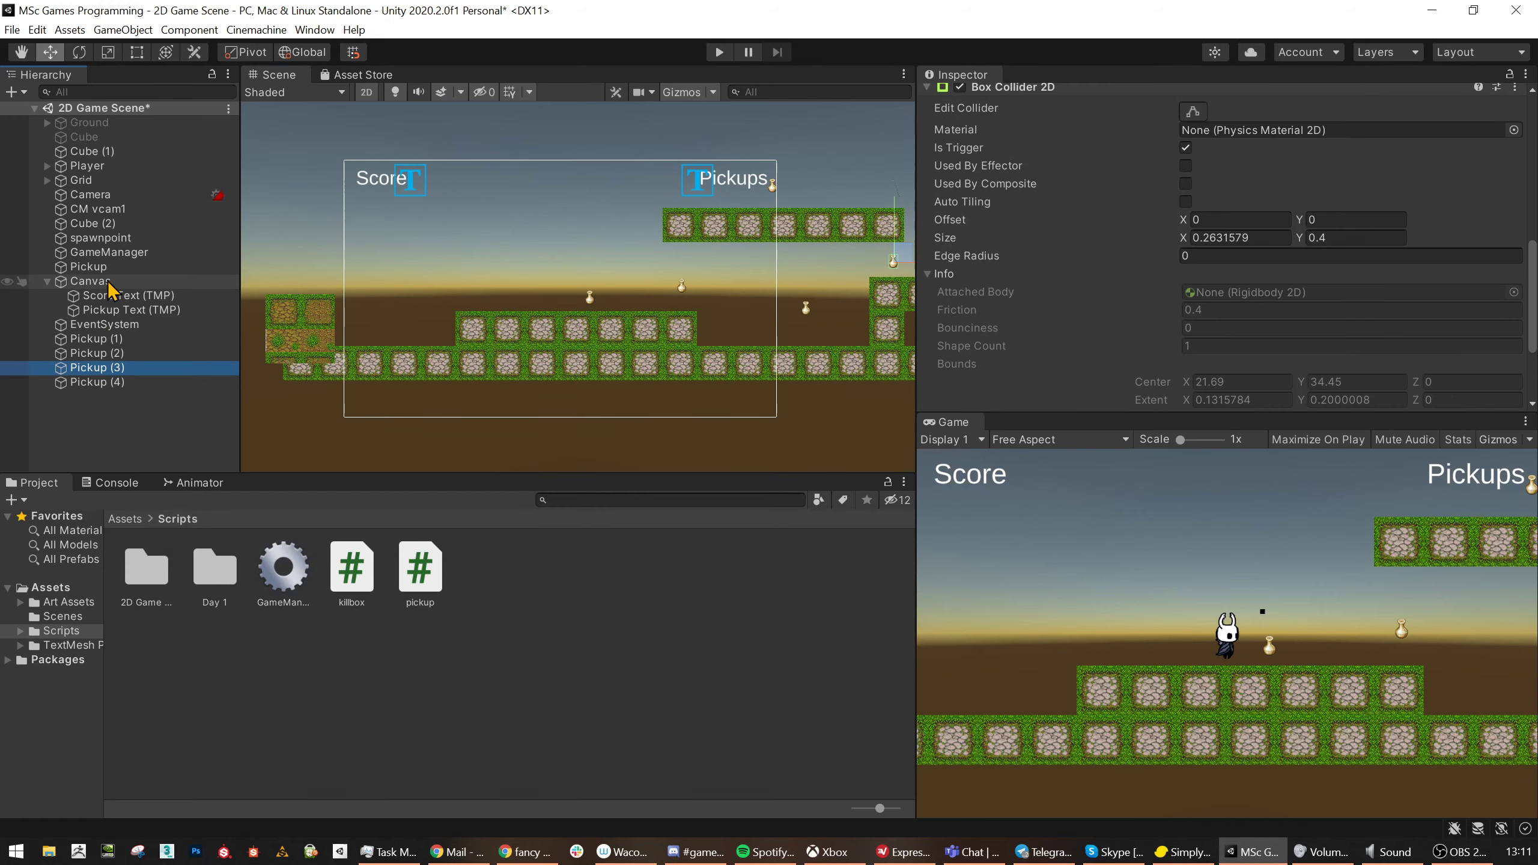
{"action": "left_click", "coordinate": [111, 282]}
{"action": "key", "text": "Delete"}
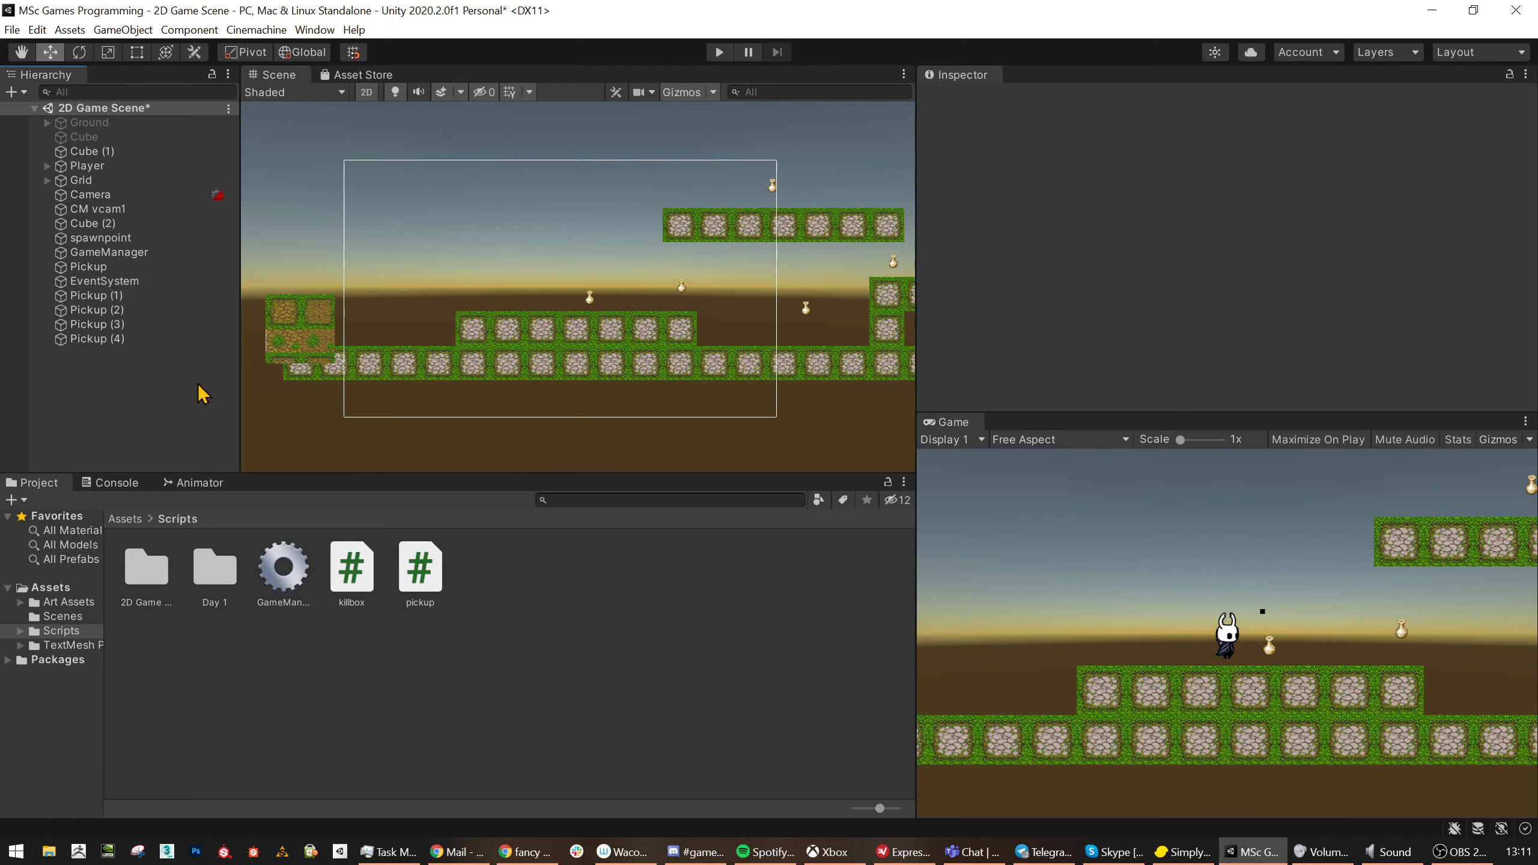
- Add a TextMeshPro UI text to the scene on a new Canvas
{"action": "right_click", "coordinate": [143, 382]}
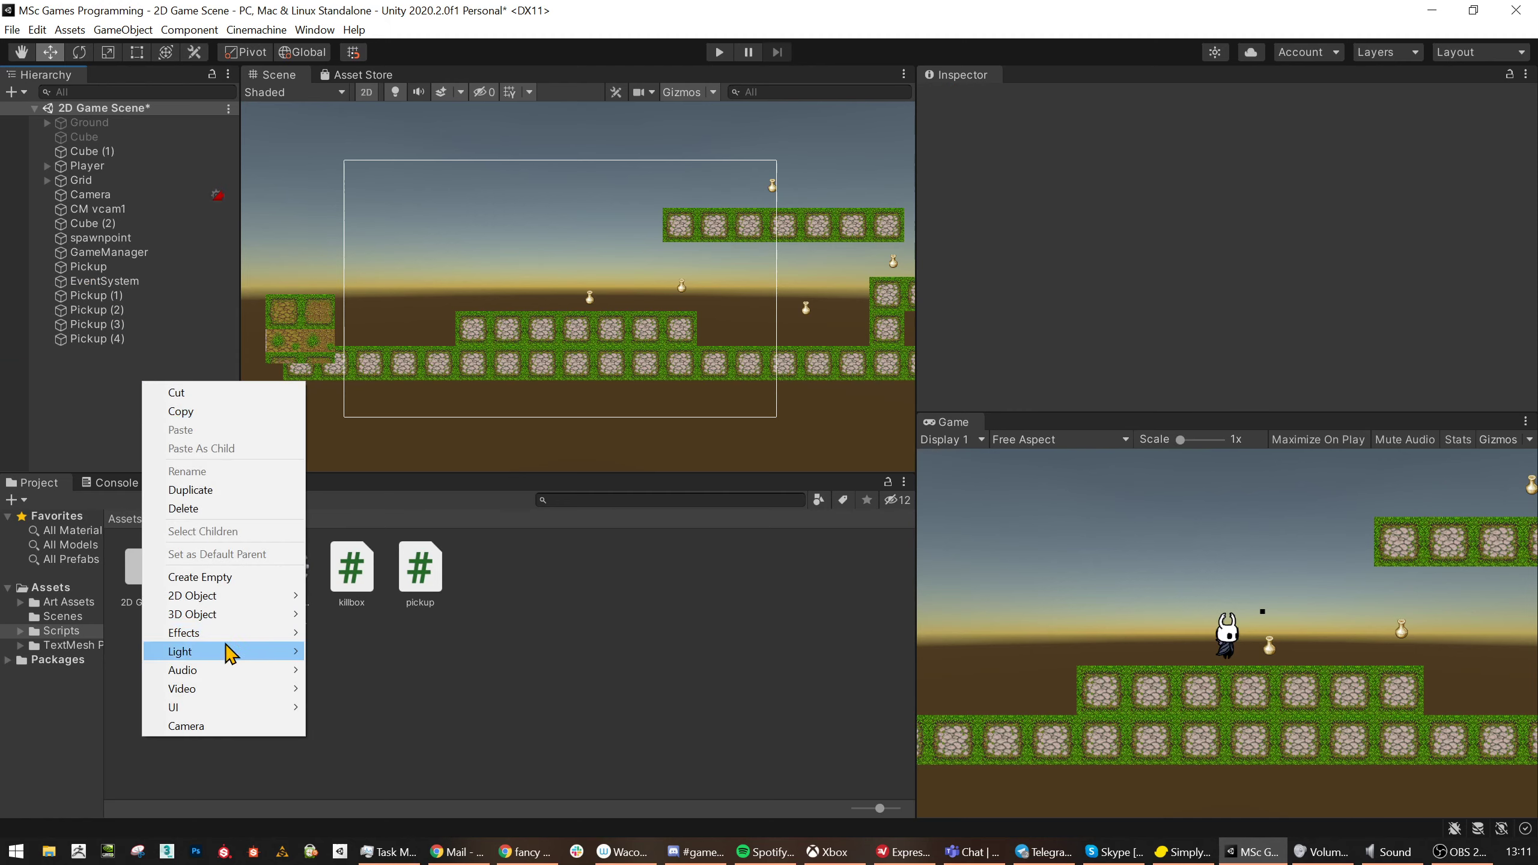
{"action": "mouse_move", "coordinate": [233, 707]}
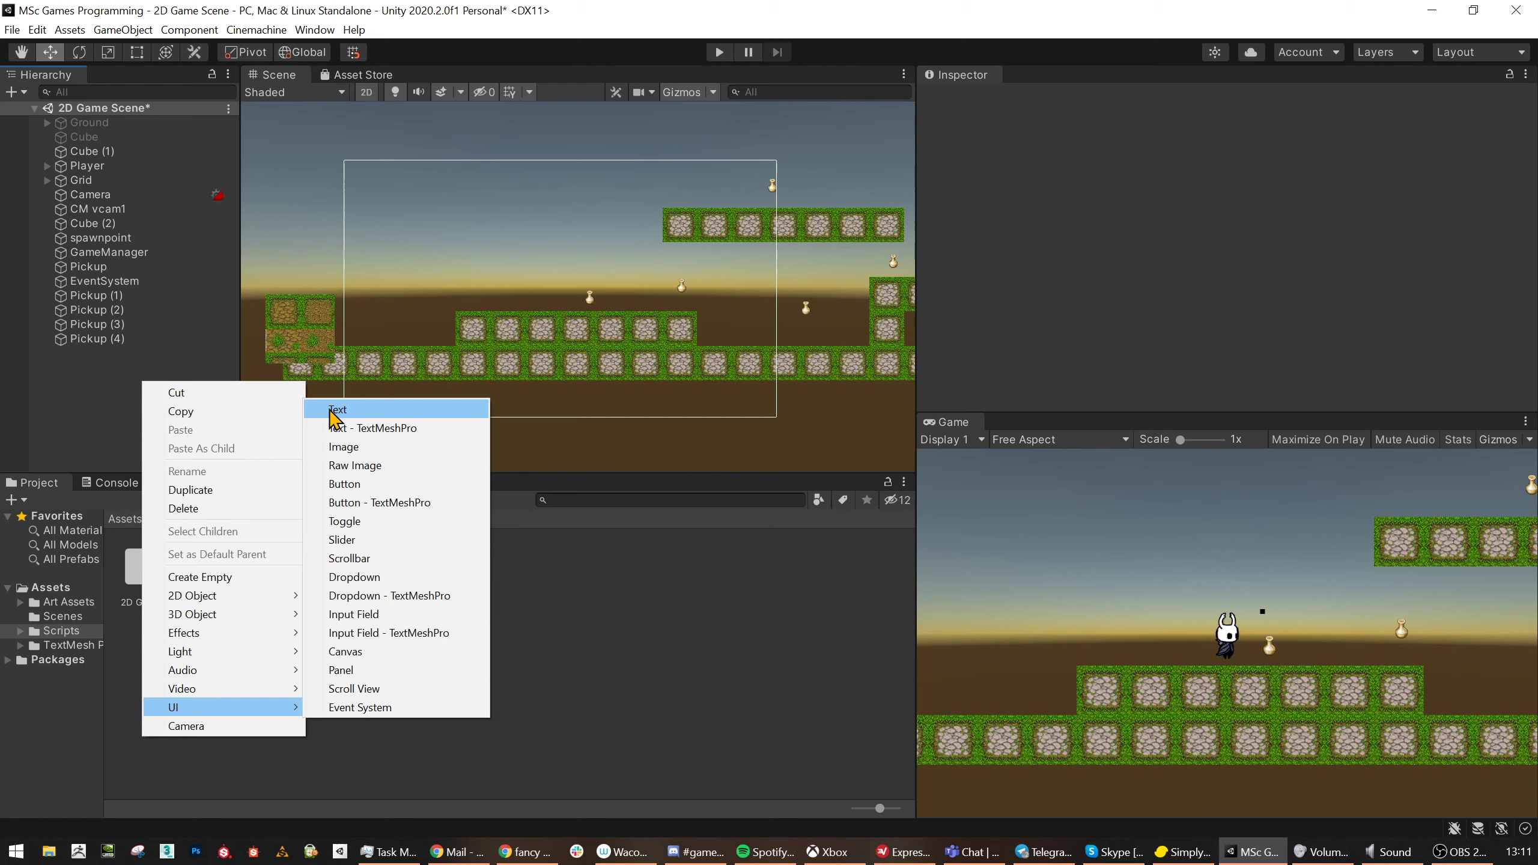
{"action": "left_click", "coordinate": [388, 429]}
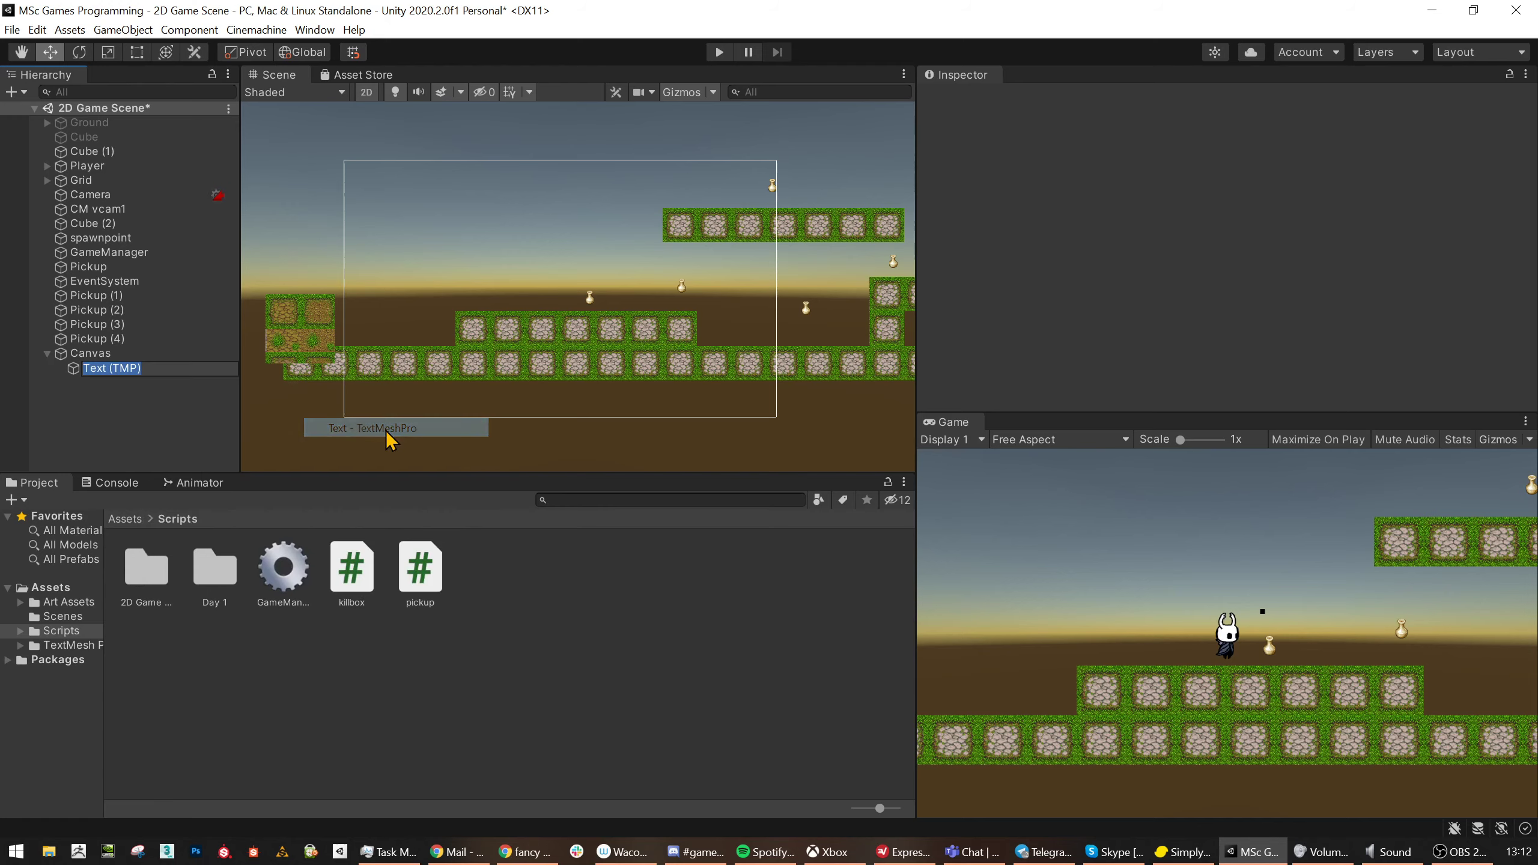
{"action": "scroll", "coordinate": [652, 326], "scroll_direction": "down", "scroll_amount": 10}
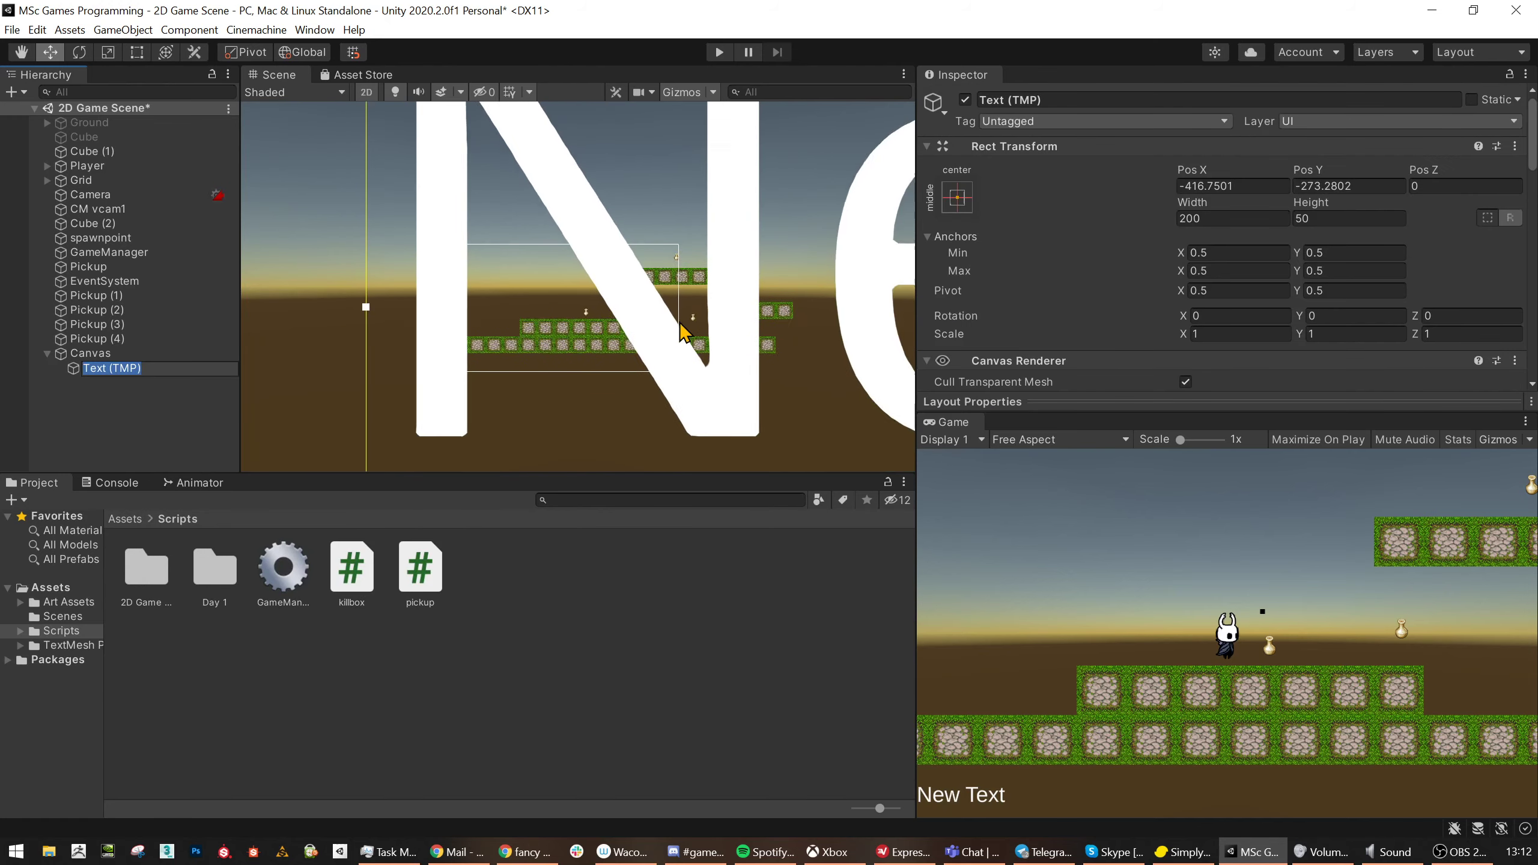
{"action": "middle_click_drag", "start_coordinate": [735, 343], "coordinate": [642, 315]}
{"action": "scroll", "coordinate": [642, 315], "scroll_direction": "down", "scroll_amount": 6}
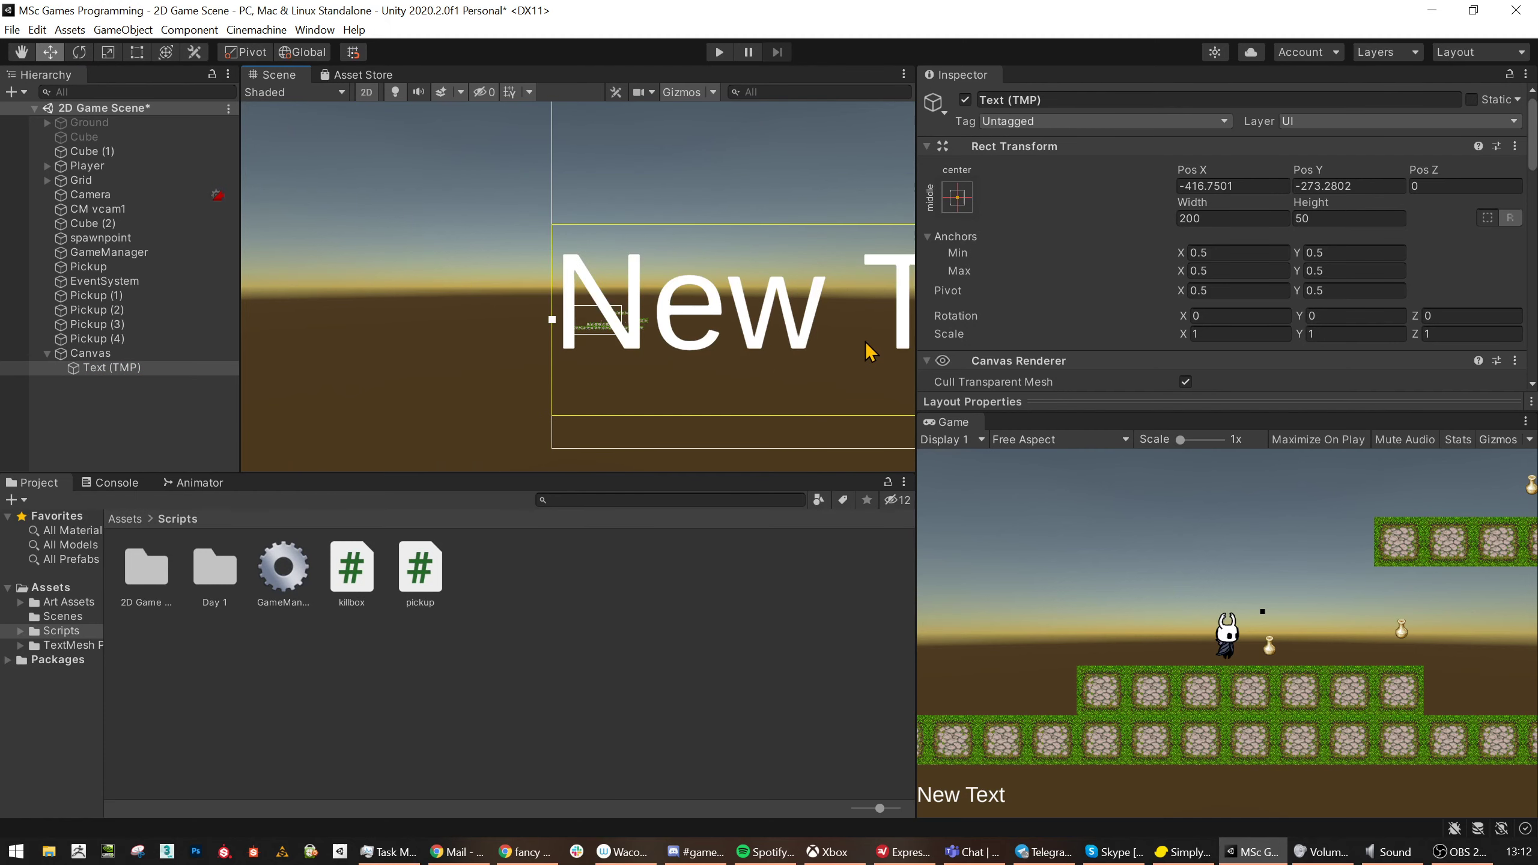
- Examine the new text's placement within the Canvas outline and the rect settings of the Canvas and the text
{"action": "middle_click_drag", "start_coordinate": [866, 327], "coordinate": [595, 328]}
{"action": "scroll", "coordinate": [758, 327], "scroll_direction": "down", "scroll_amount": 10}
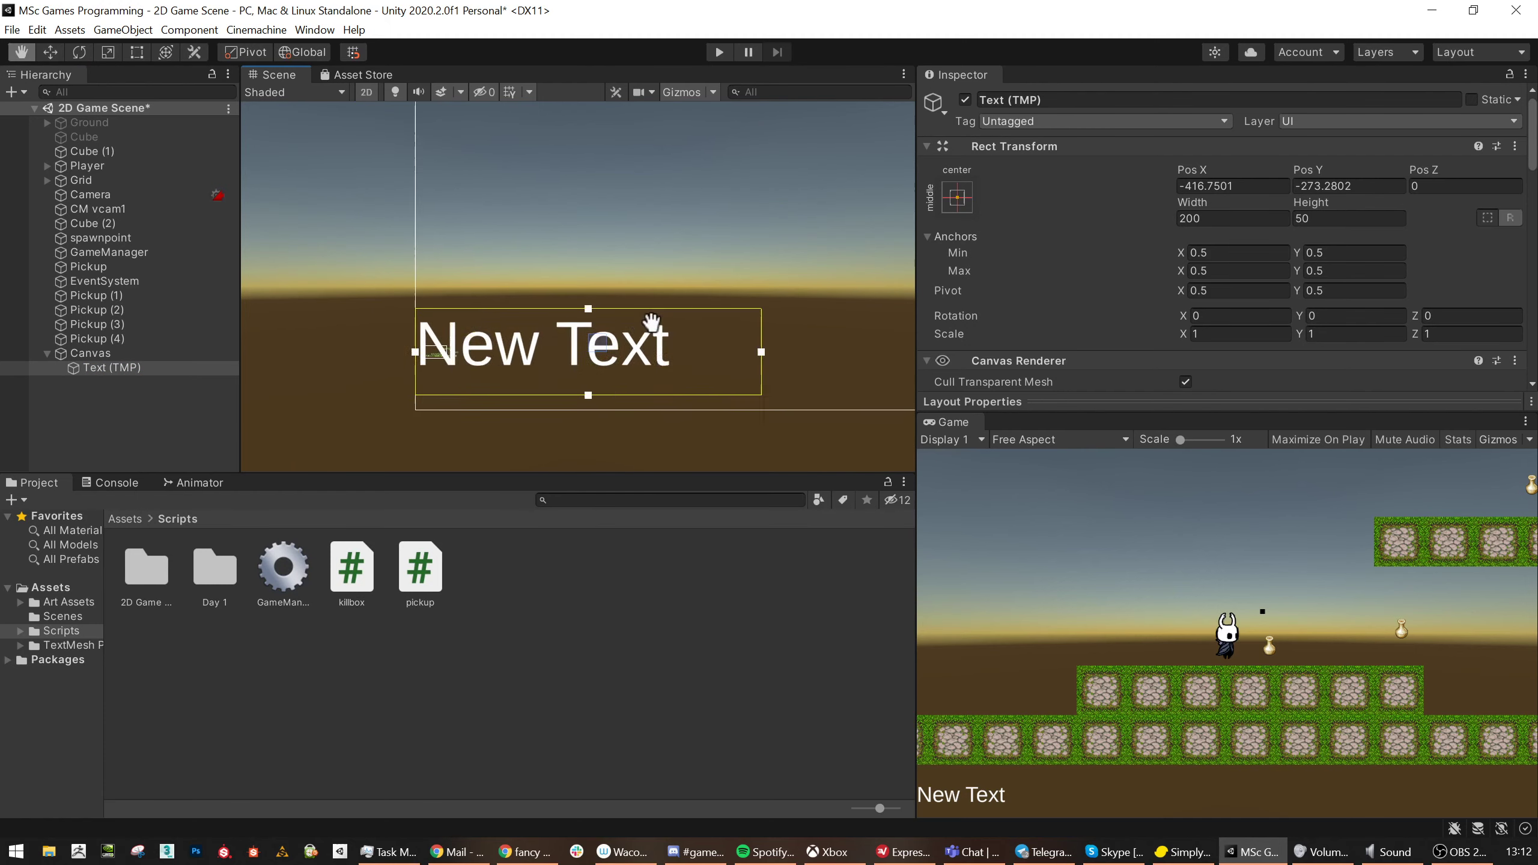
{"action": "scroll", "coordinate": [751, 309], "scroll_direction": "down", "scroll_amount": 3}
{"action": "middle_click_drag", "start_coordinate": [759, 292], "coordinate": [687, 178]}
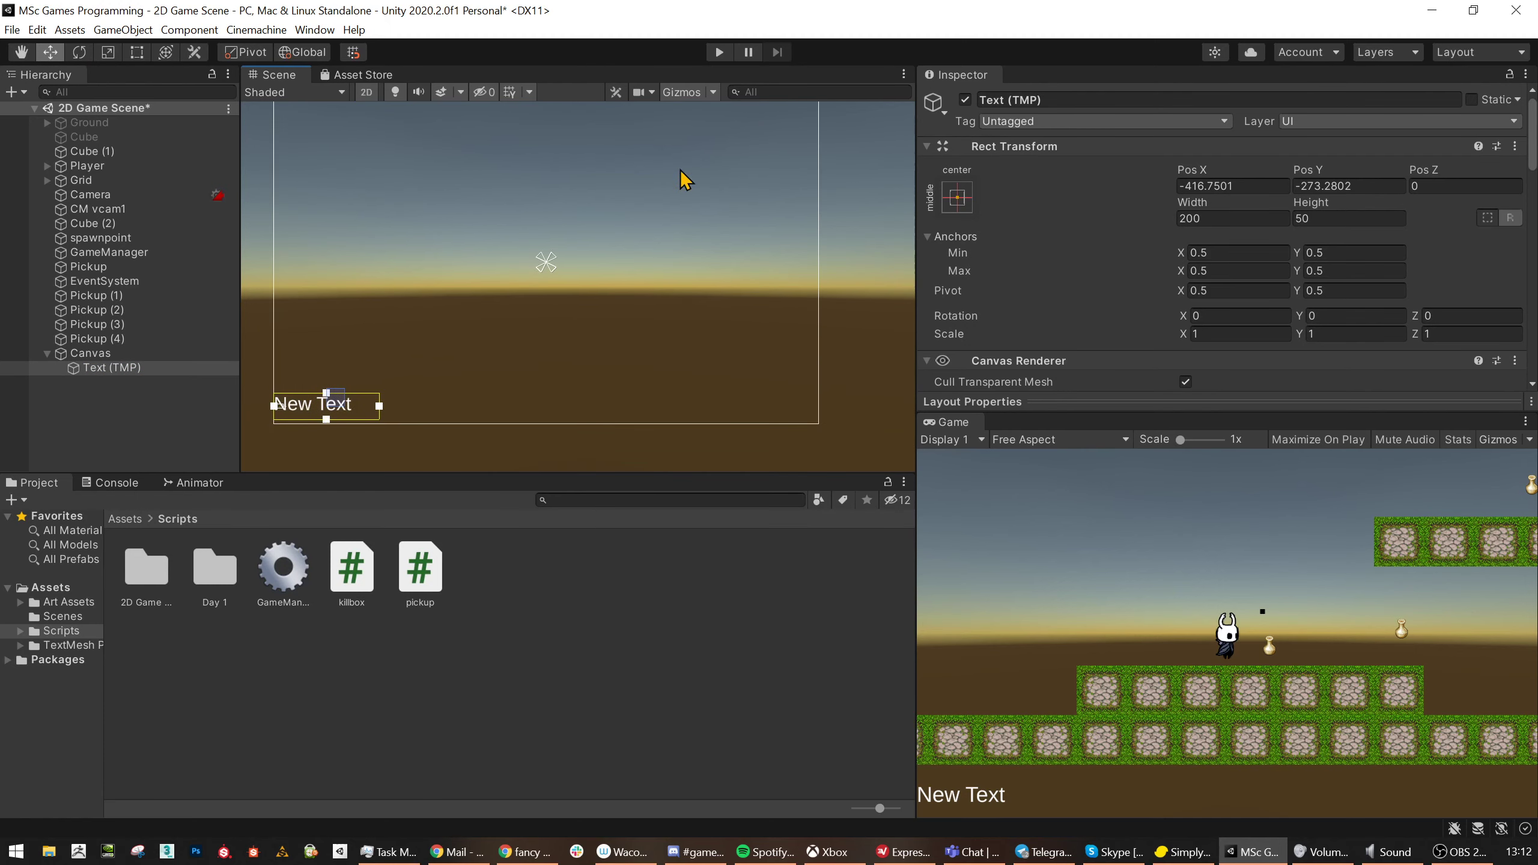
{"action": "left_click", "coordinate": [91, 353]}
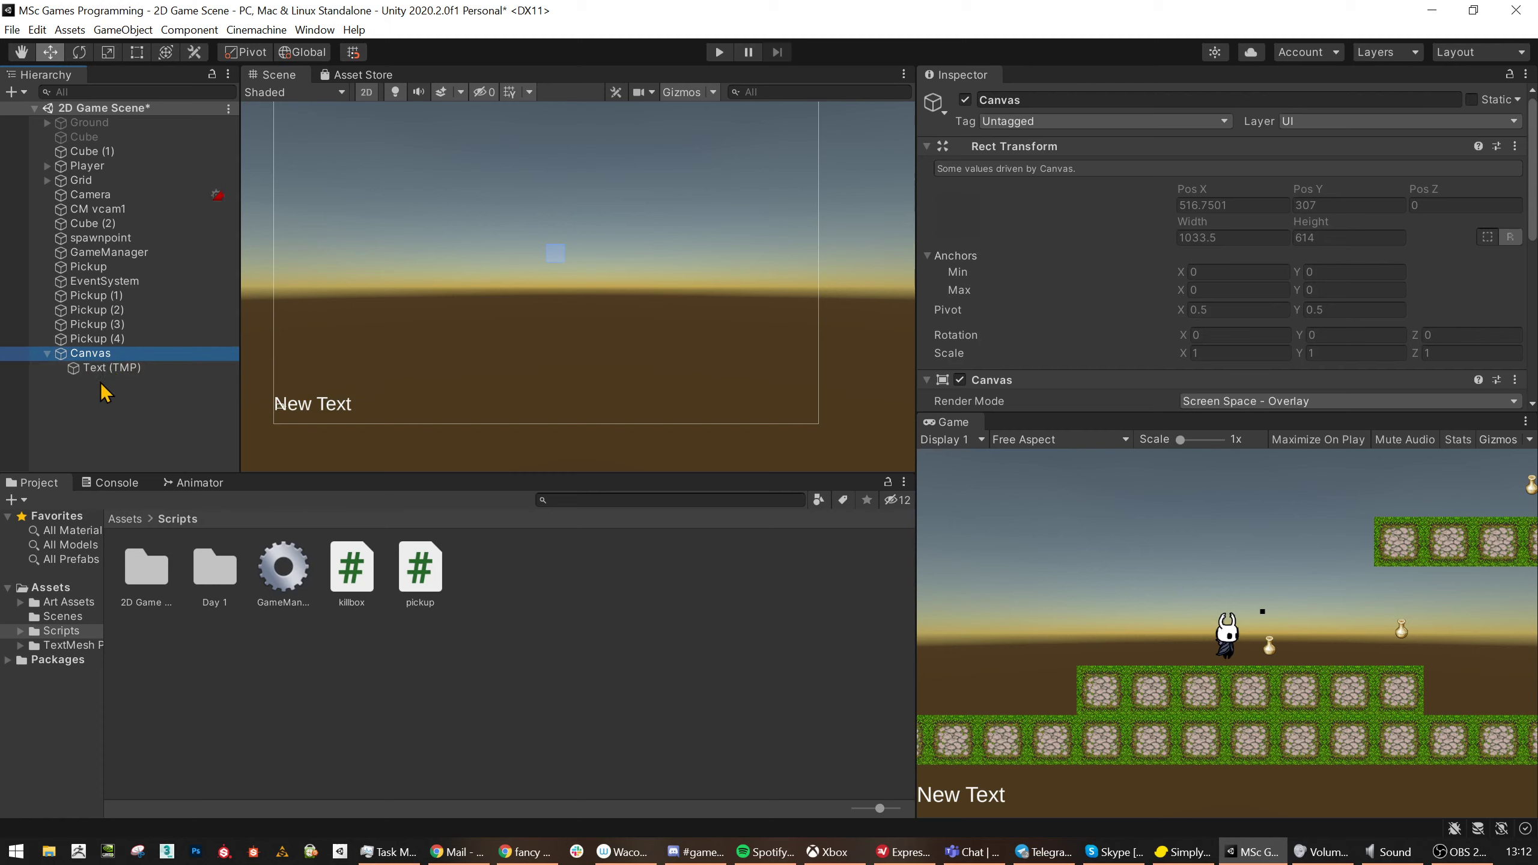
{"action": "left_click", "coordinate": [105, 369]}
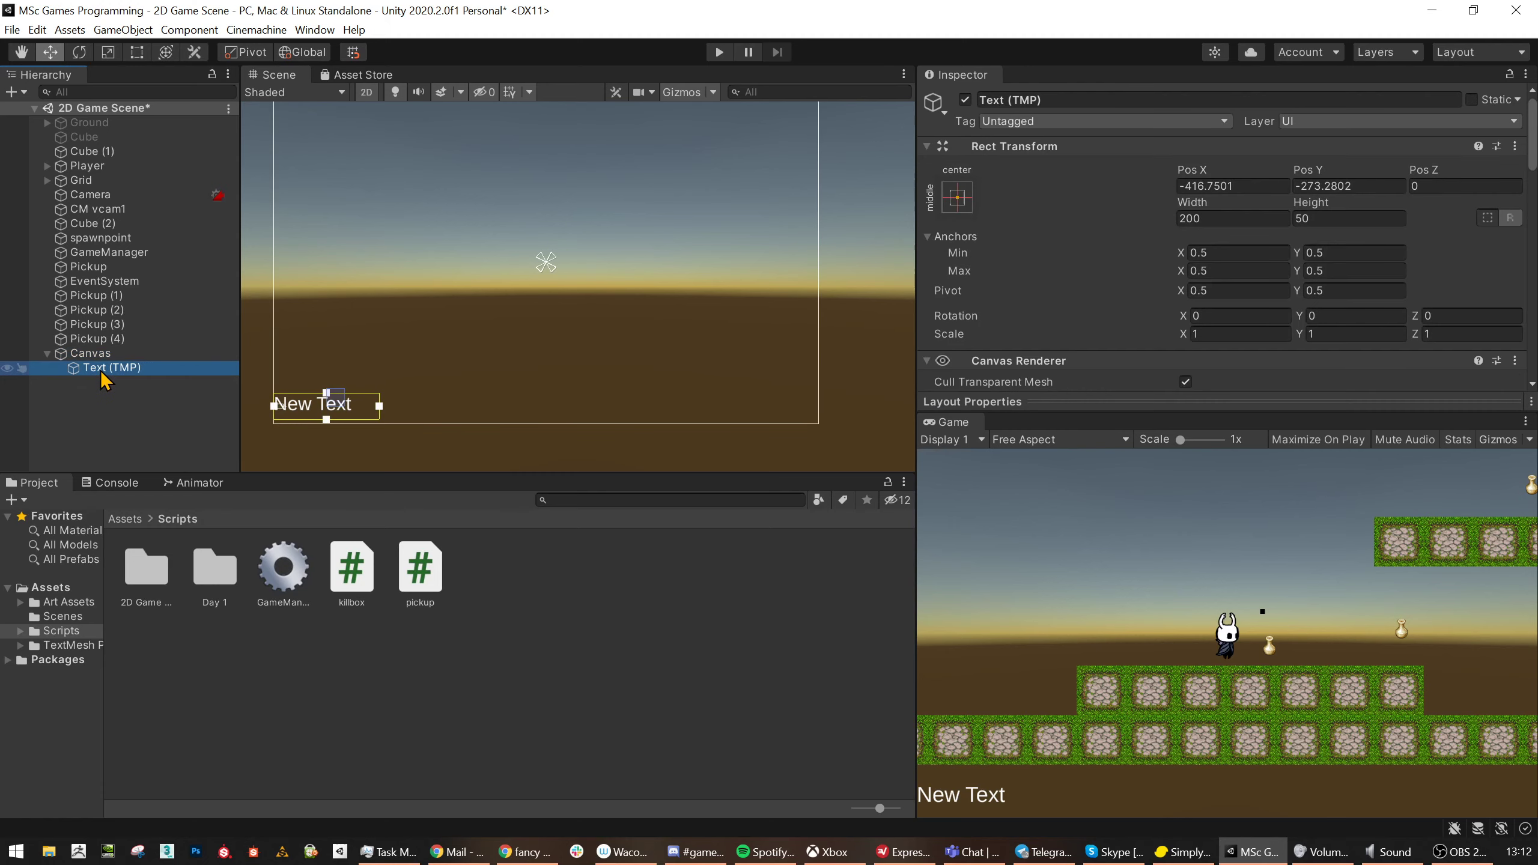
{"action": "left_click", "coordinate": [315, 29]}
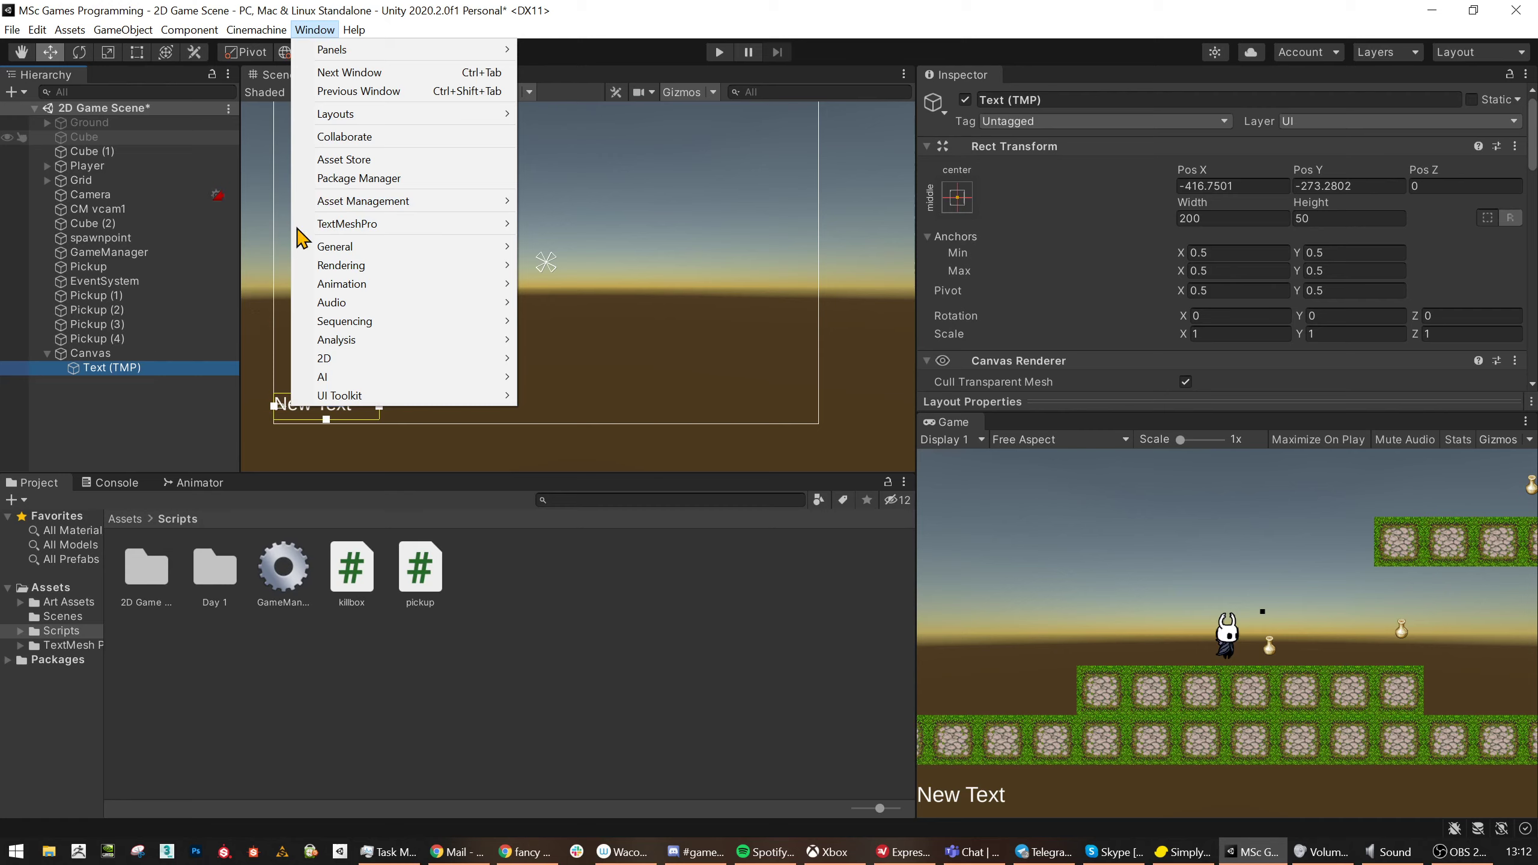
{"action": "left_click", "coordinate": [126, 447]}
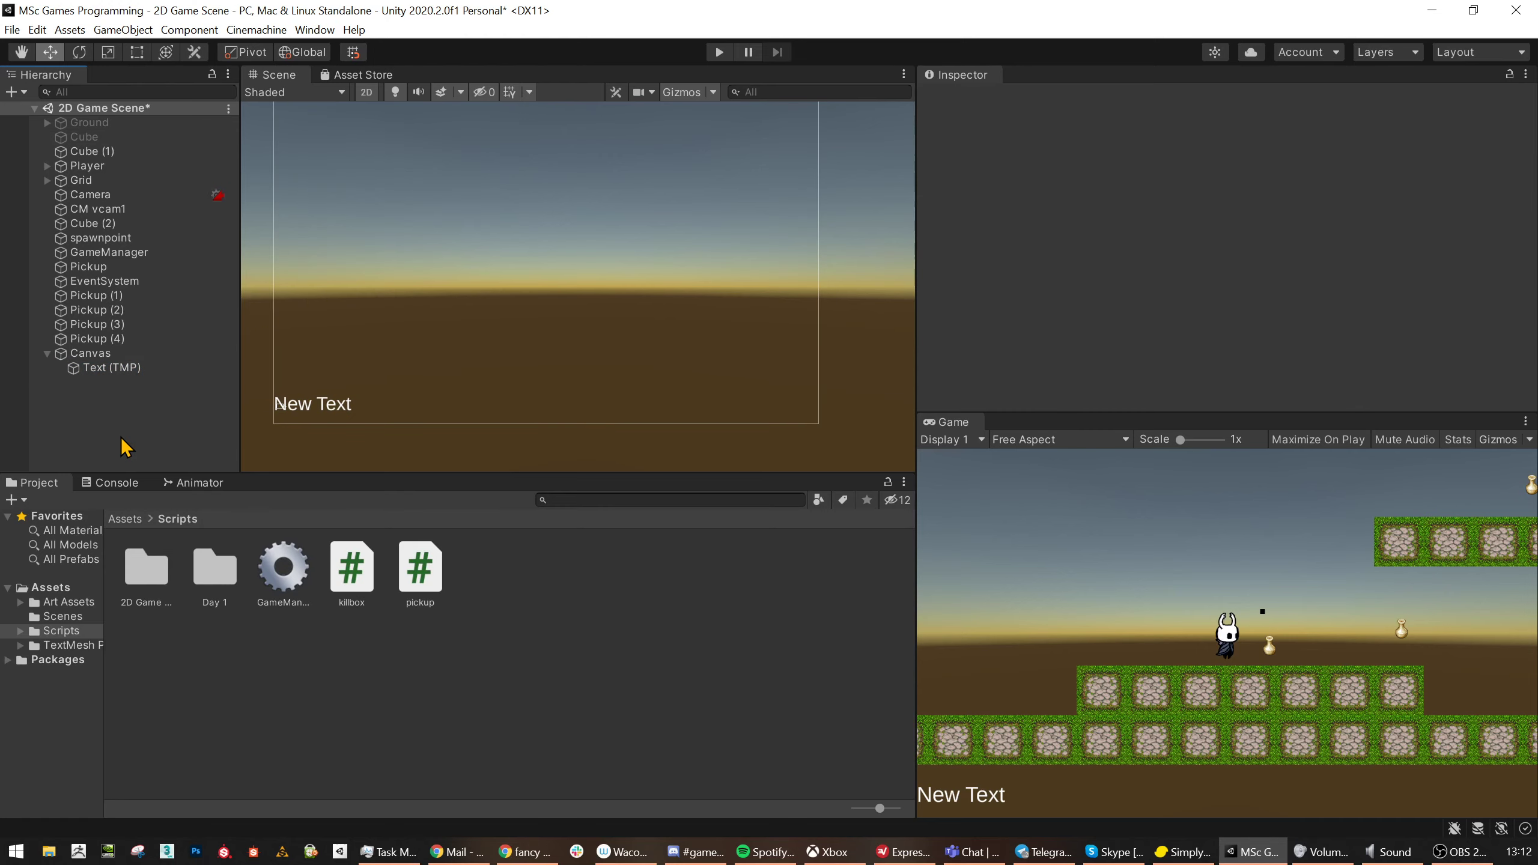
- Frame the Canvas in the scene and move the text near its centre, at about X 18, Y -6
{"action": "left_click", "coordinate": [107, 356]}
{"action": "key", "text": "f"}
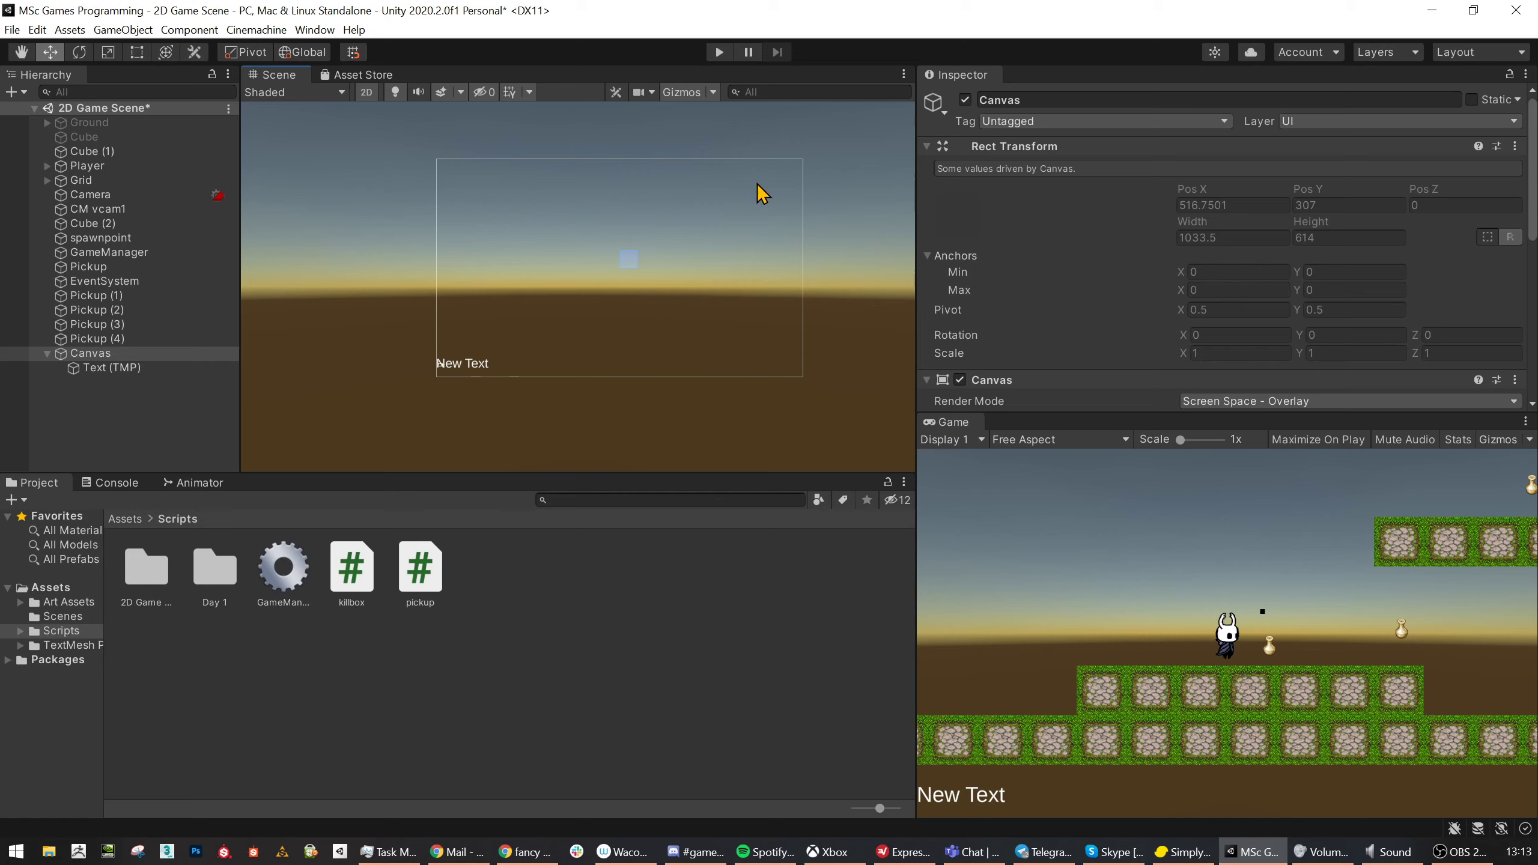
{"action": "left_click", "coordinate": [474, 373]}
{"action": "left_click_drag", "start_coordinate": [485, 362], "coordinate": [649, 279]}
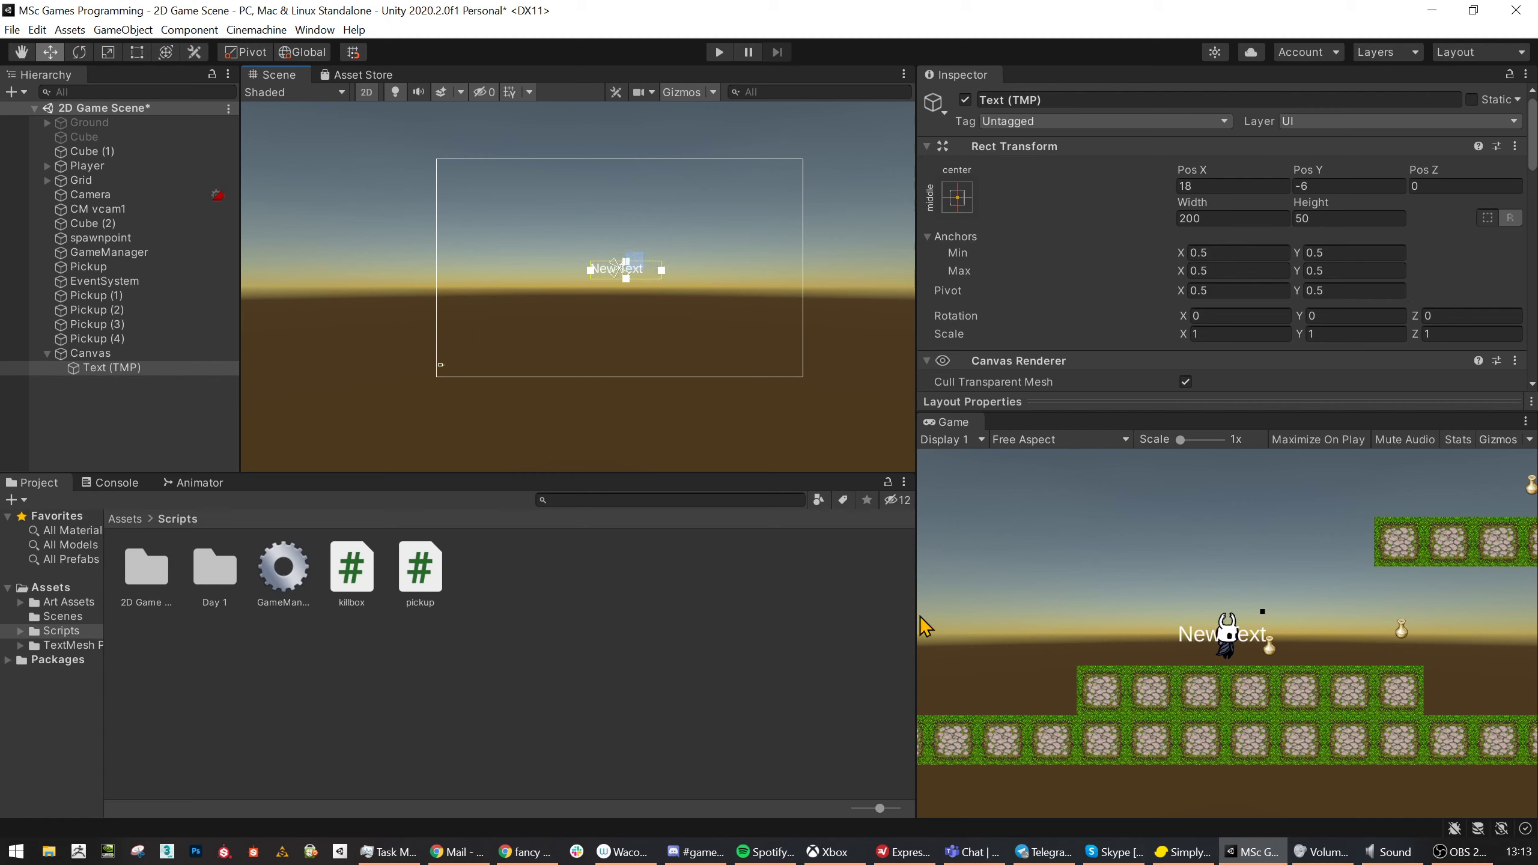
- Review the Canvas and Canvas Scaler settings and compare the Canvas outline with the size of the game level
{"action": "left_click", "coordinate": [108, 354]}
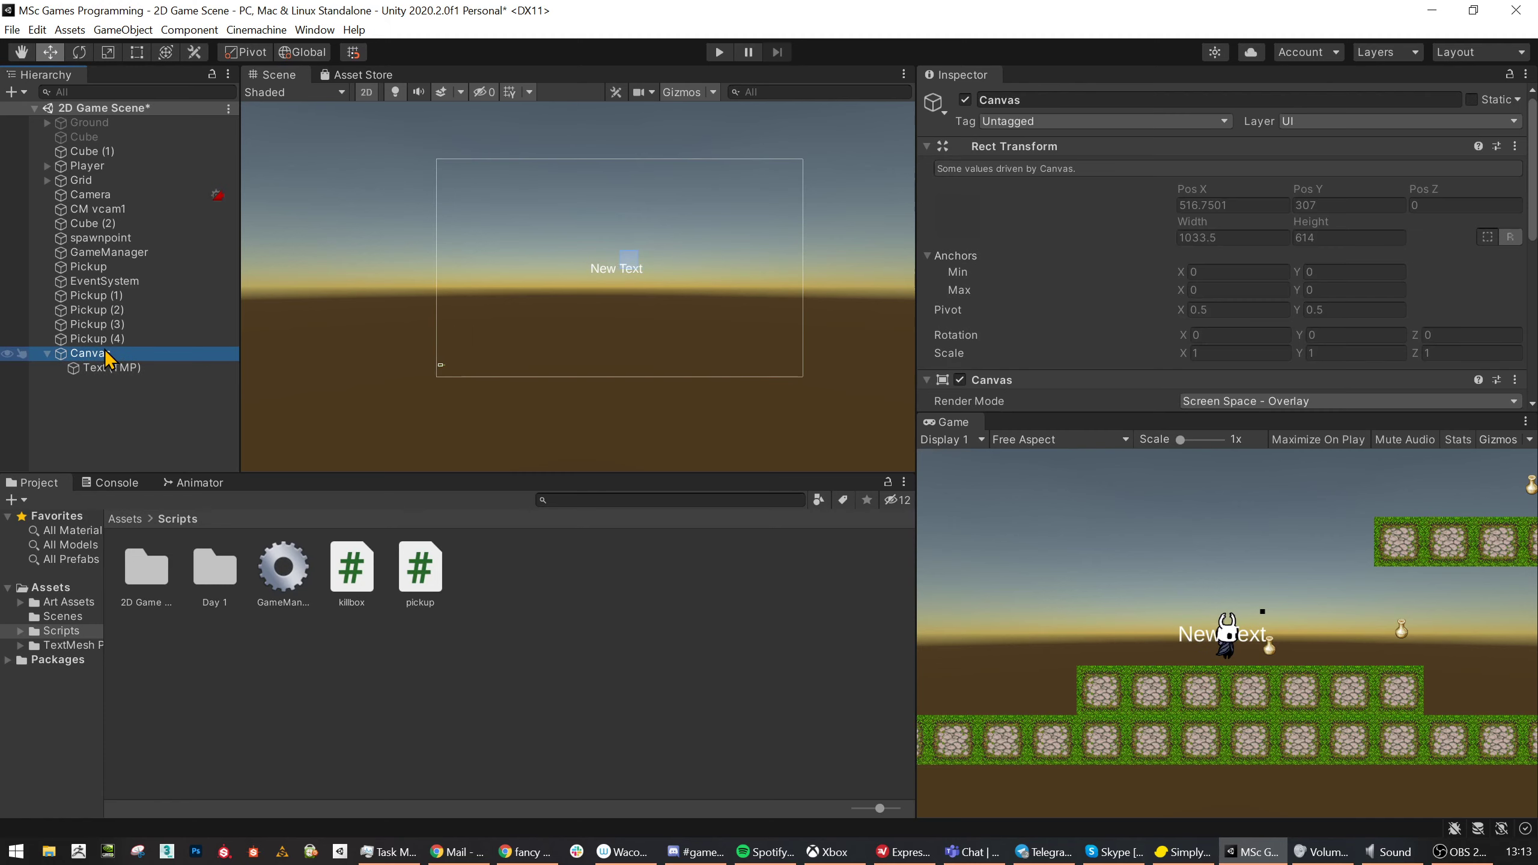
{"action": "scroll", "coordinate": [1175, 260], "scroll_direction": "down", "scroll_amount": 5}
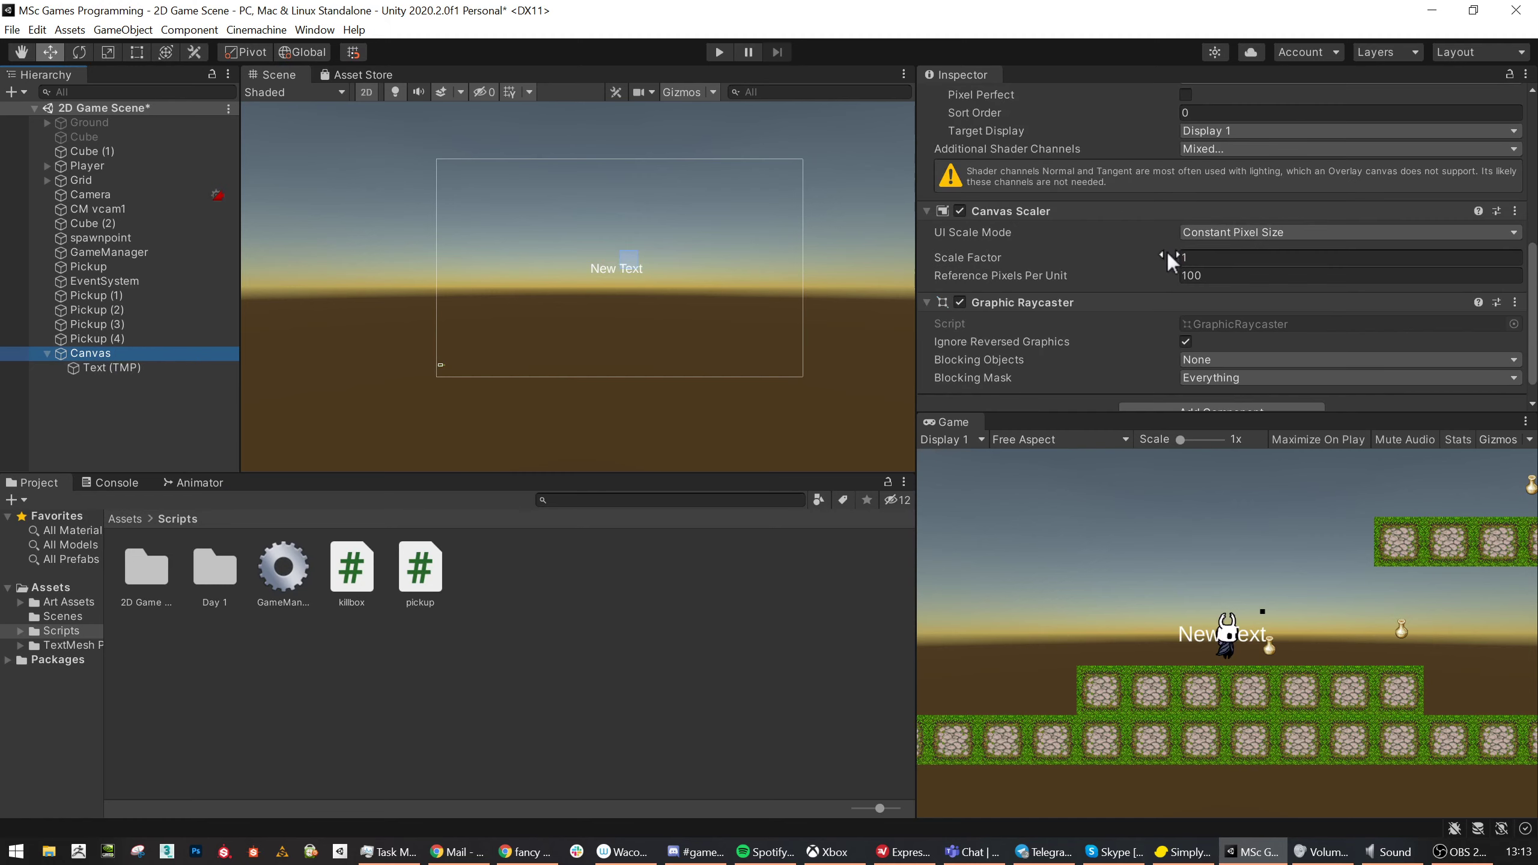
{"action": "scroll", "coordinate": [1066, 221], "scroll_direction": "up", "scroll_amount": 3}
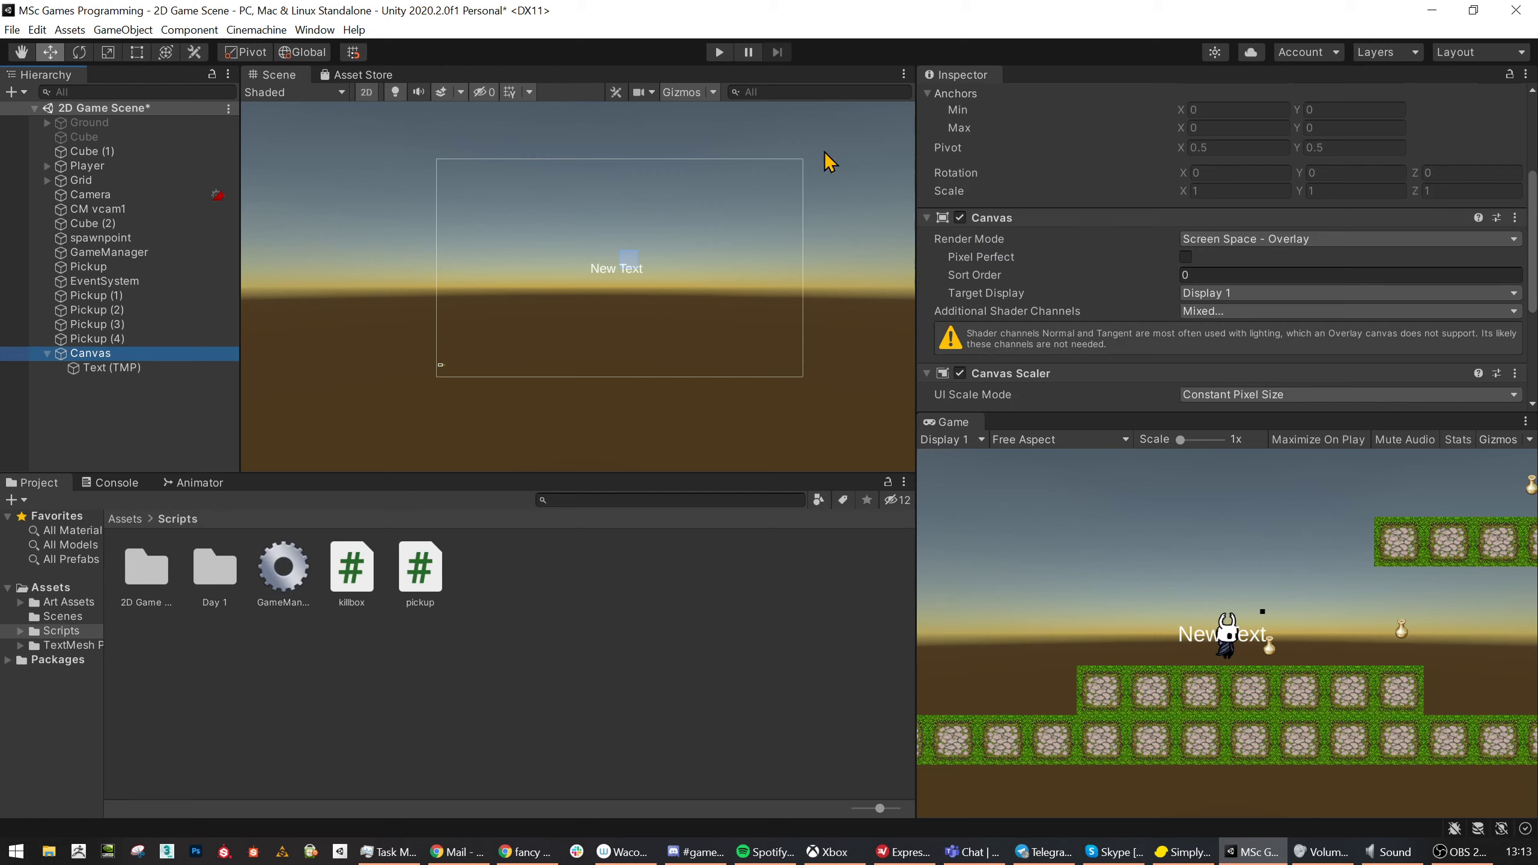
{"action": "scroll", "coordinate": [445, 372], "scroll_direction": "up", "scroll_amount": 5}
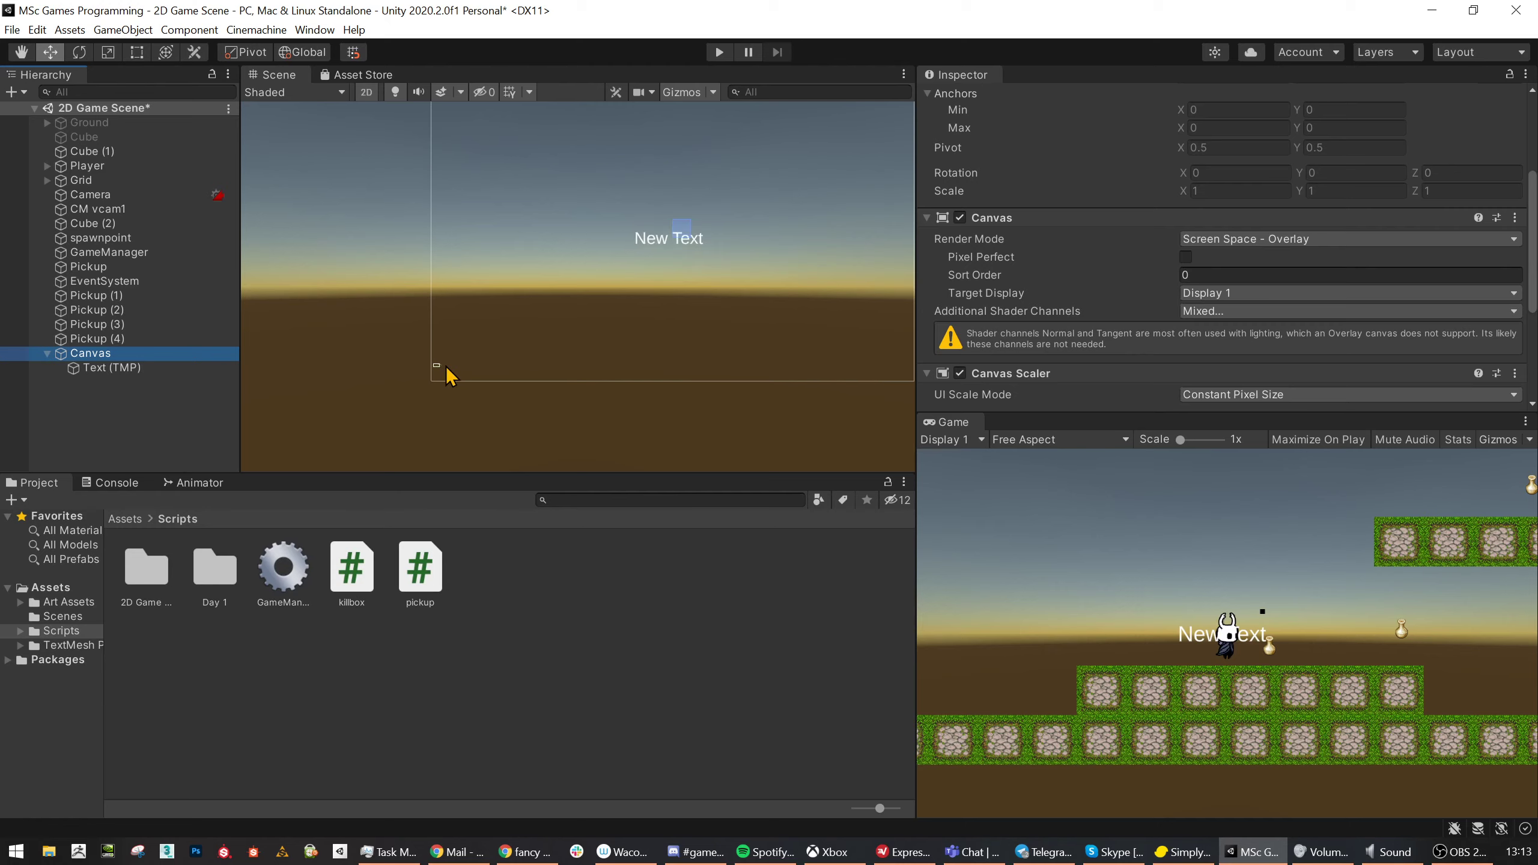
{"action": "scroll", "coordinate": [448, 386], "scroll_direction": "up", "scroll_amount": 3}
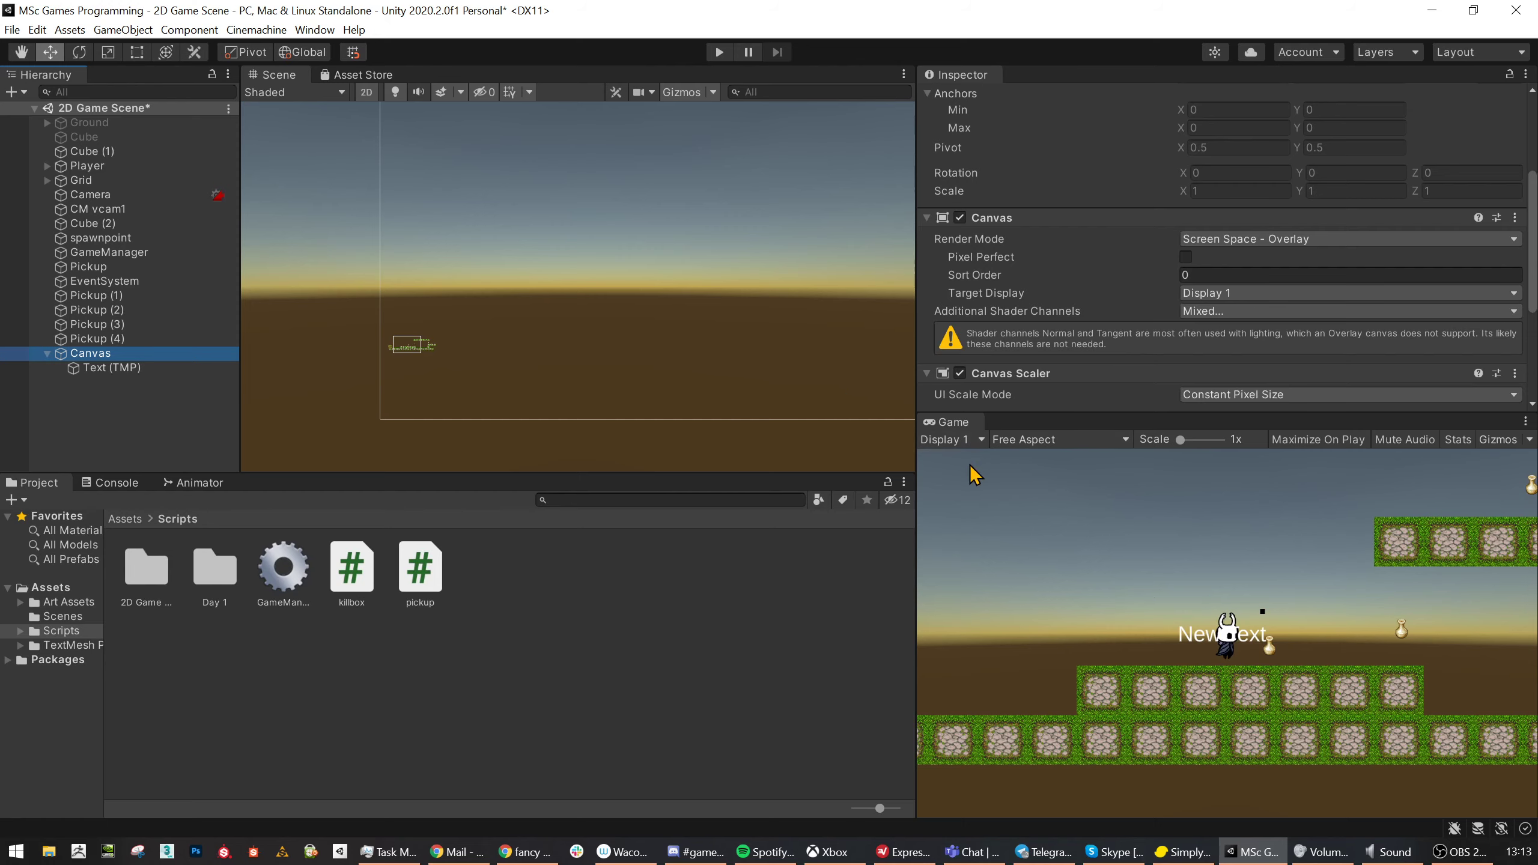
- Resize the editor layout so the Game view is narrower and shorter and the Inspector is taller
{"action": "left_click", "coordinate": [919, 598]}
{"action": "left_click_drag", "start_coordinate": [920, 598], "coordinate": [1067, 529]}
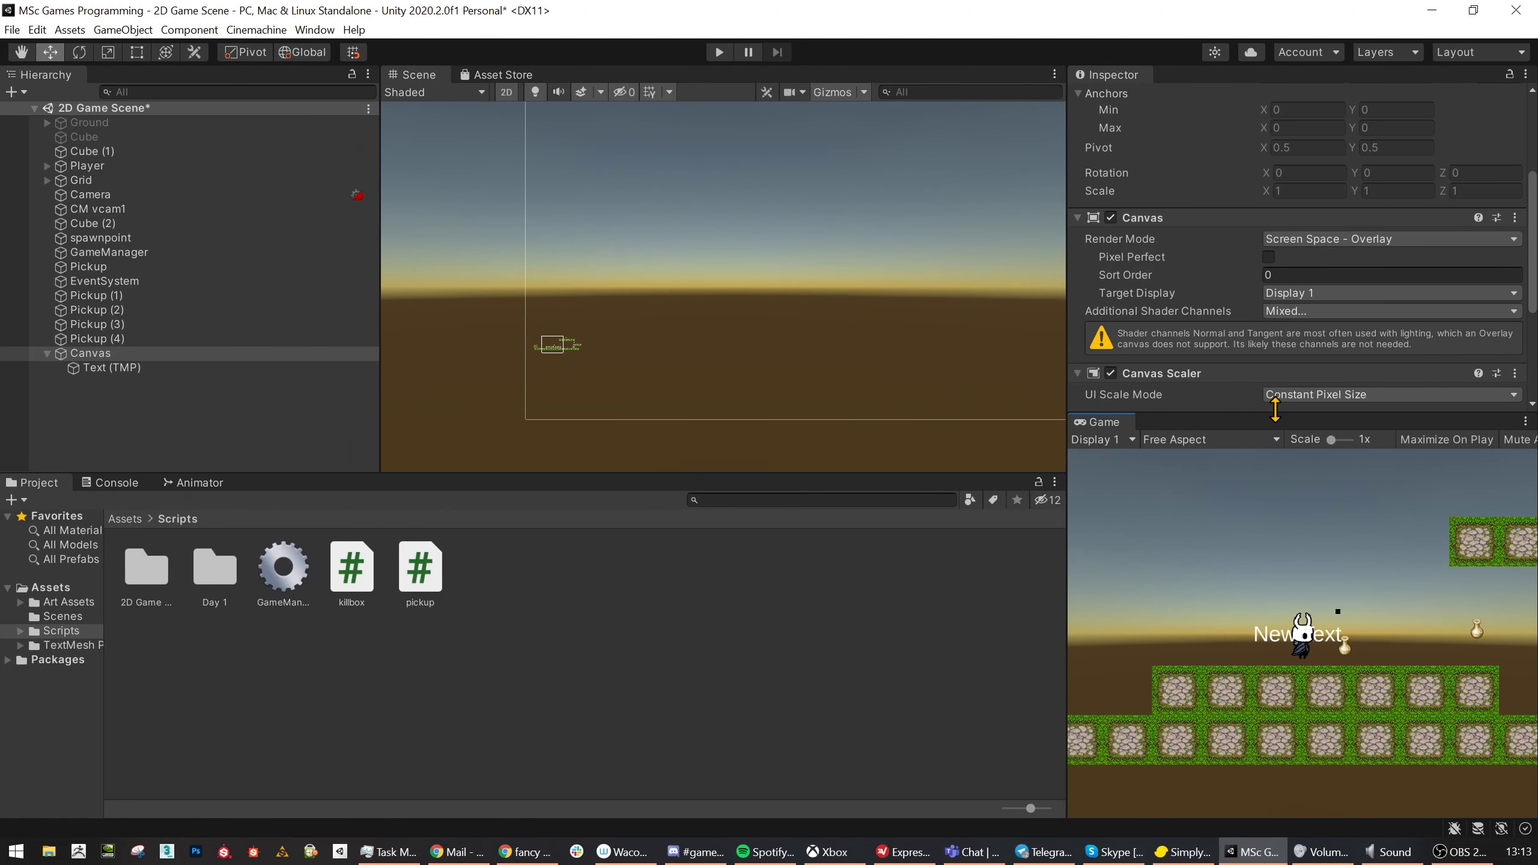
{"action": "left_click_drag", "start_coordinate": [1275, 409], "coordinate": [1274, 461]}
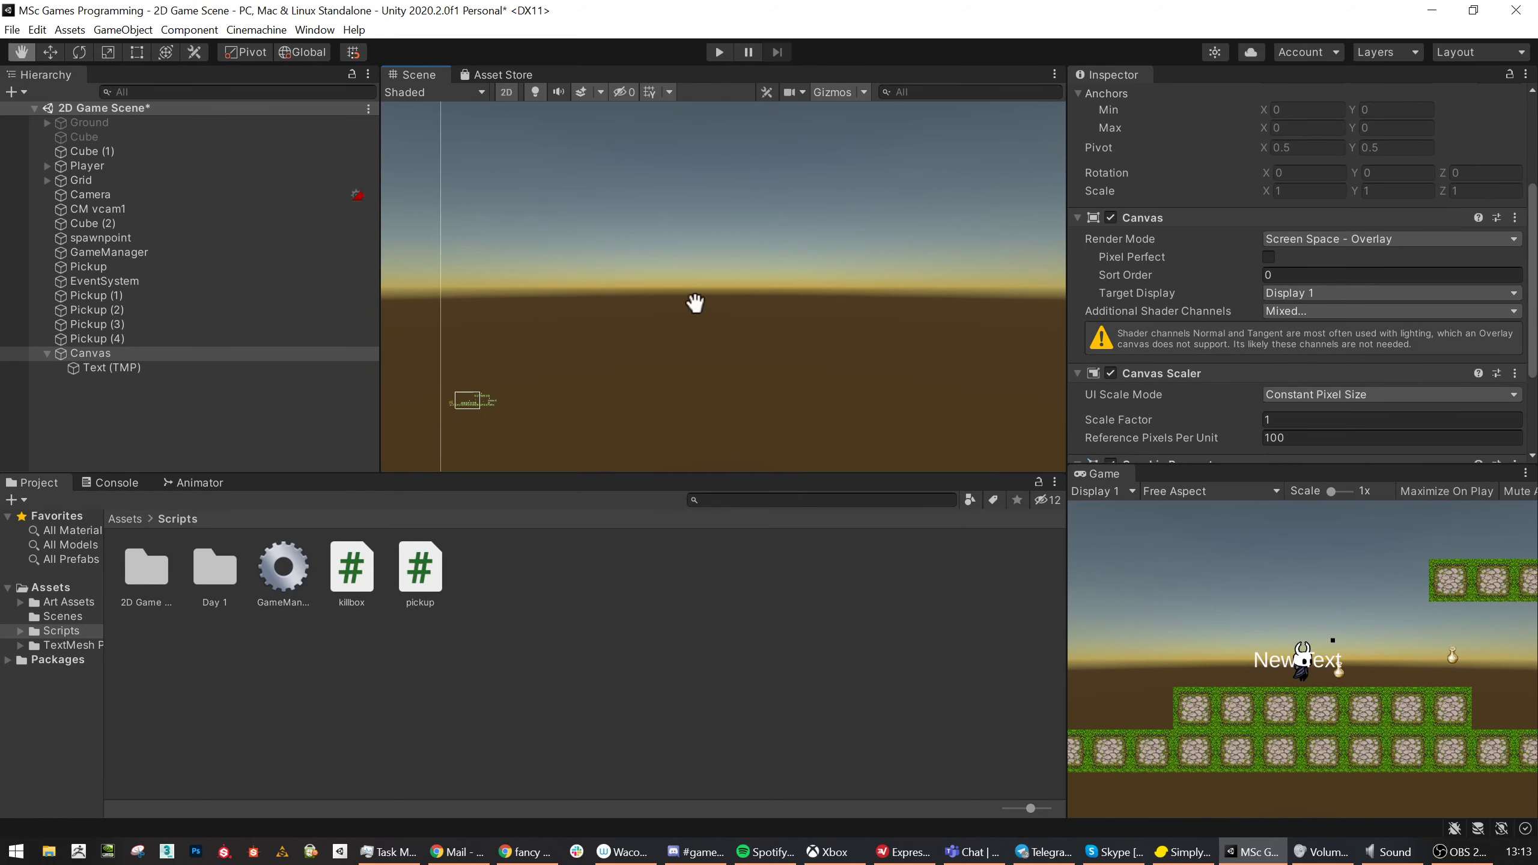
- Set the Canvas render mode to Screen Space - Camera and assign the scene's Camera as its render camera
{"action": "left_click", "coordinate": [1317, 240]}
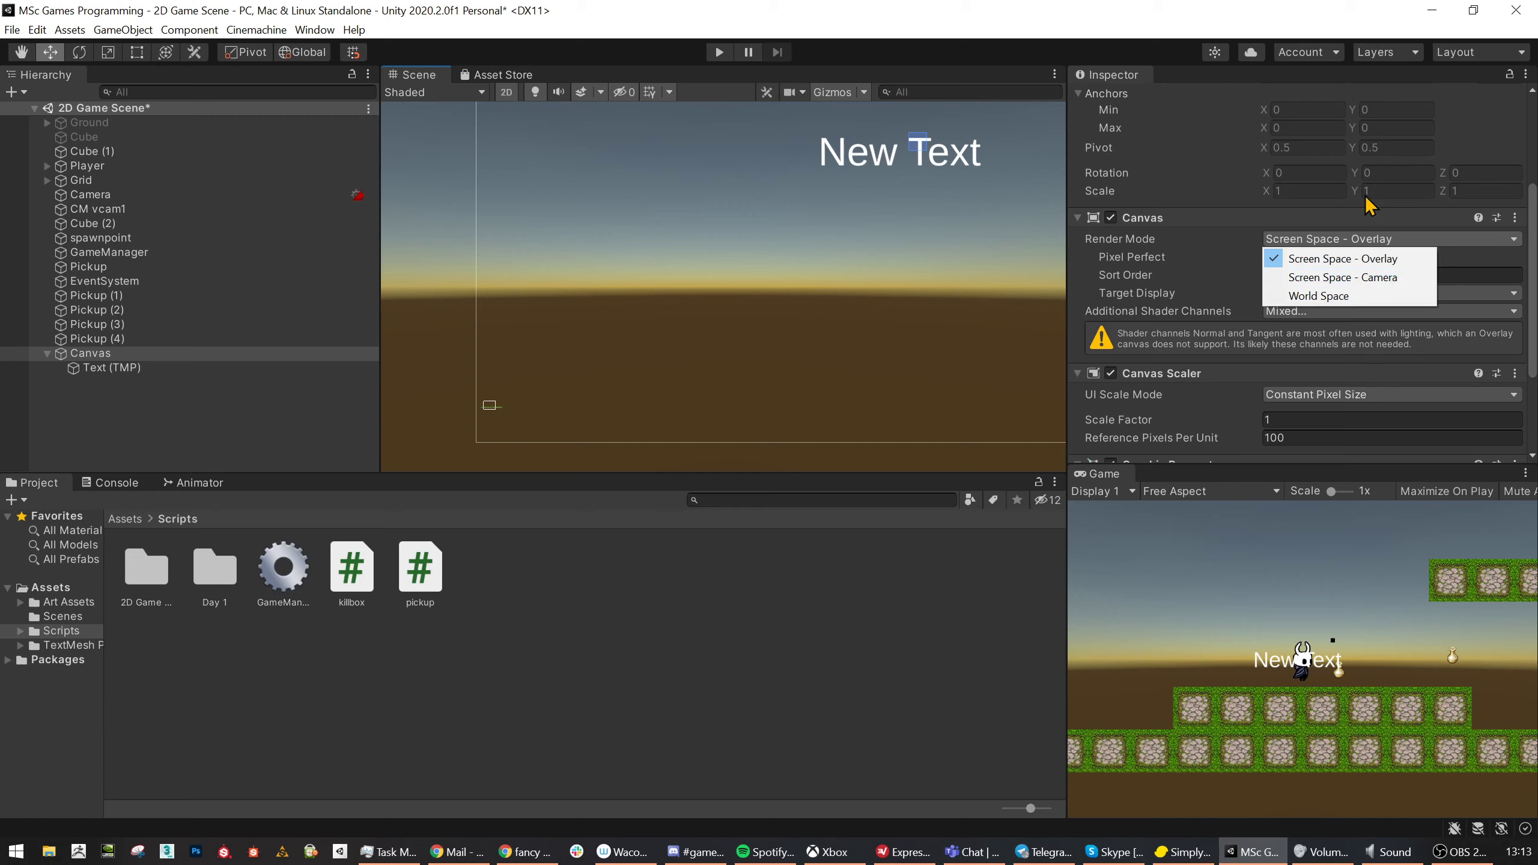
{"action": "left_click", "coordinate": [1370, 285]}
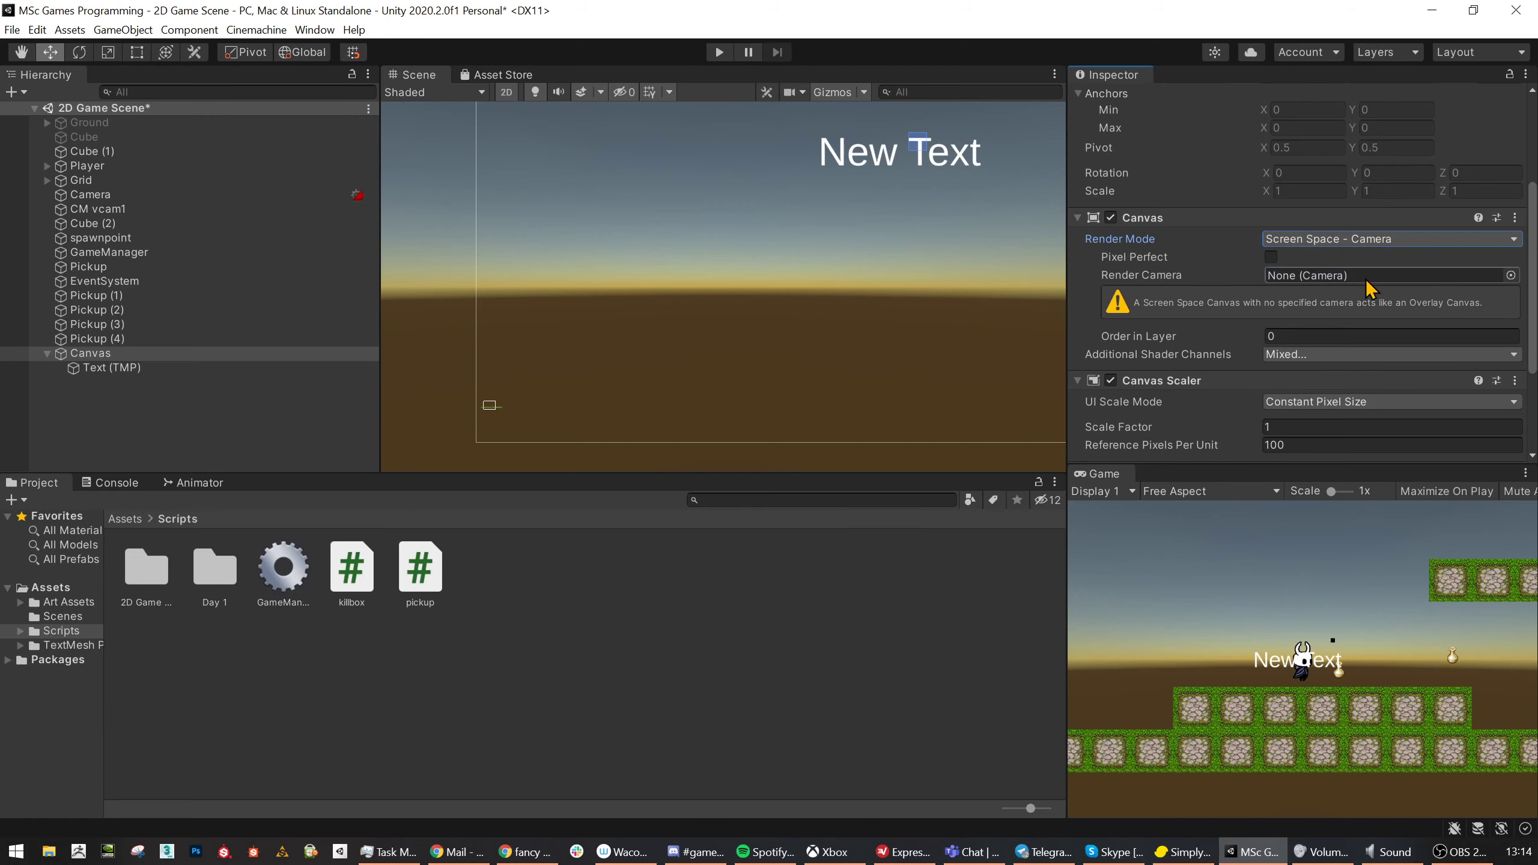
{"action": "left_click_drag", "start_coordinate": [85, 194], "coordinate": [1342, 285]}
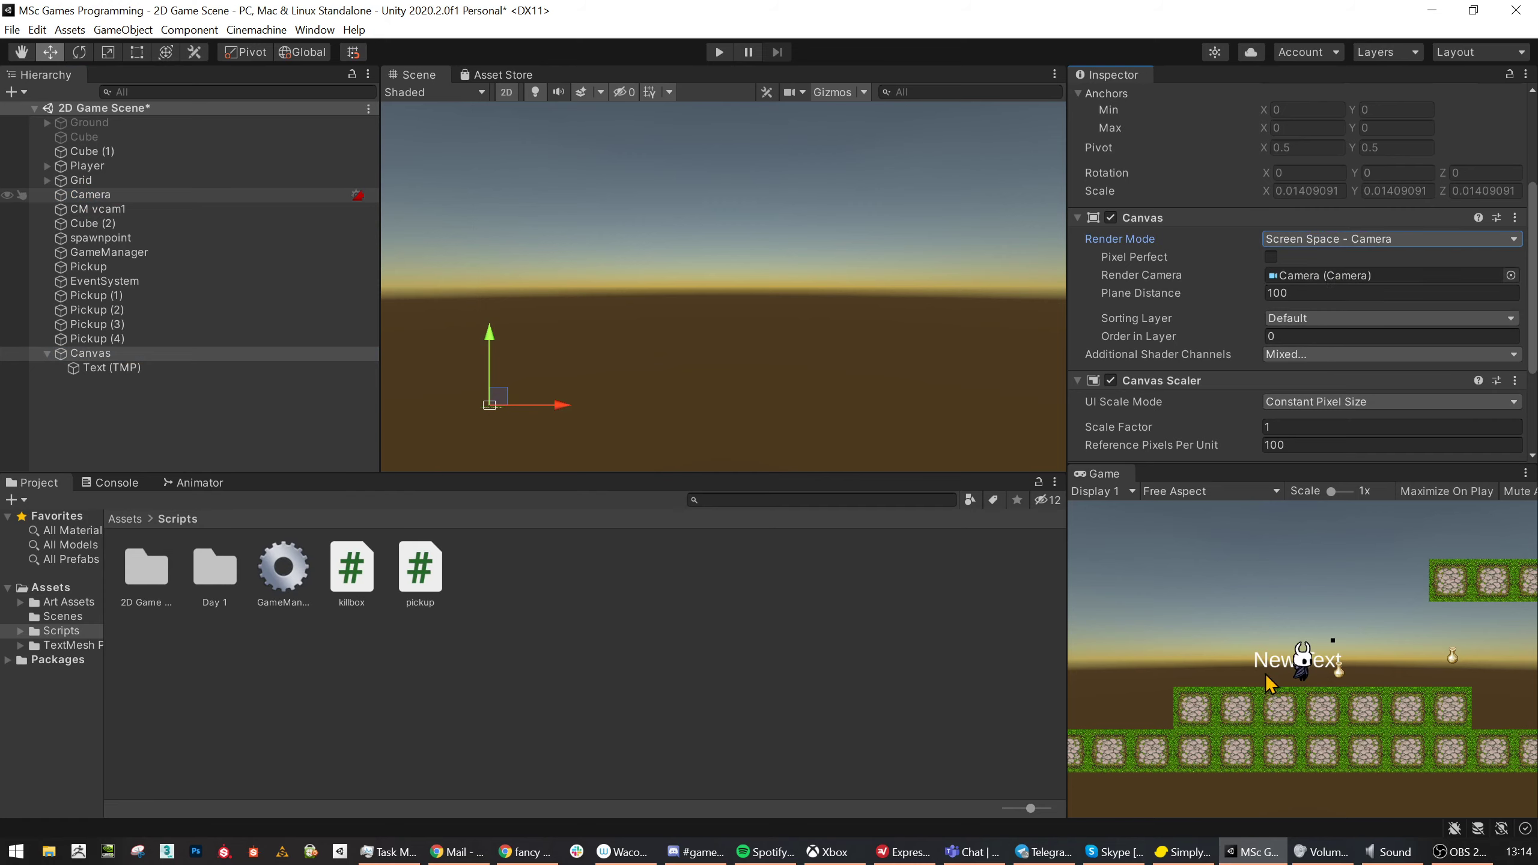
{"action": "middle_click_drag", "start_coordinate": [514, 436], "coordinate": [608, 366]}
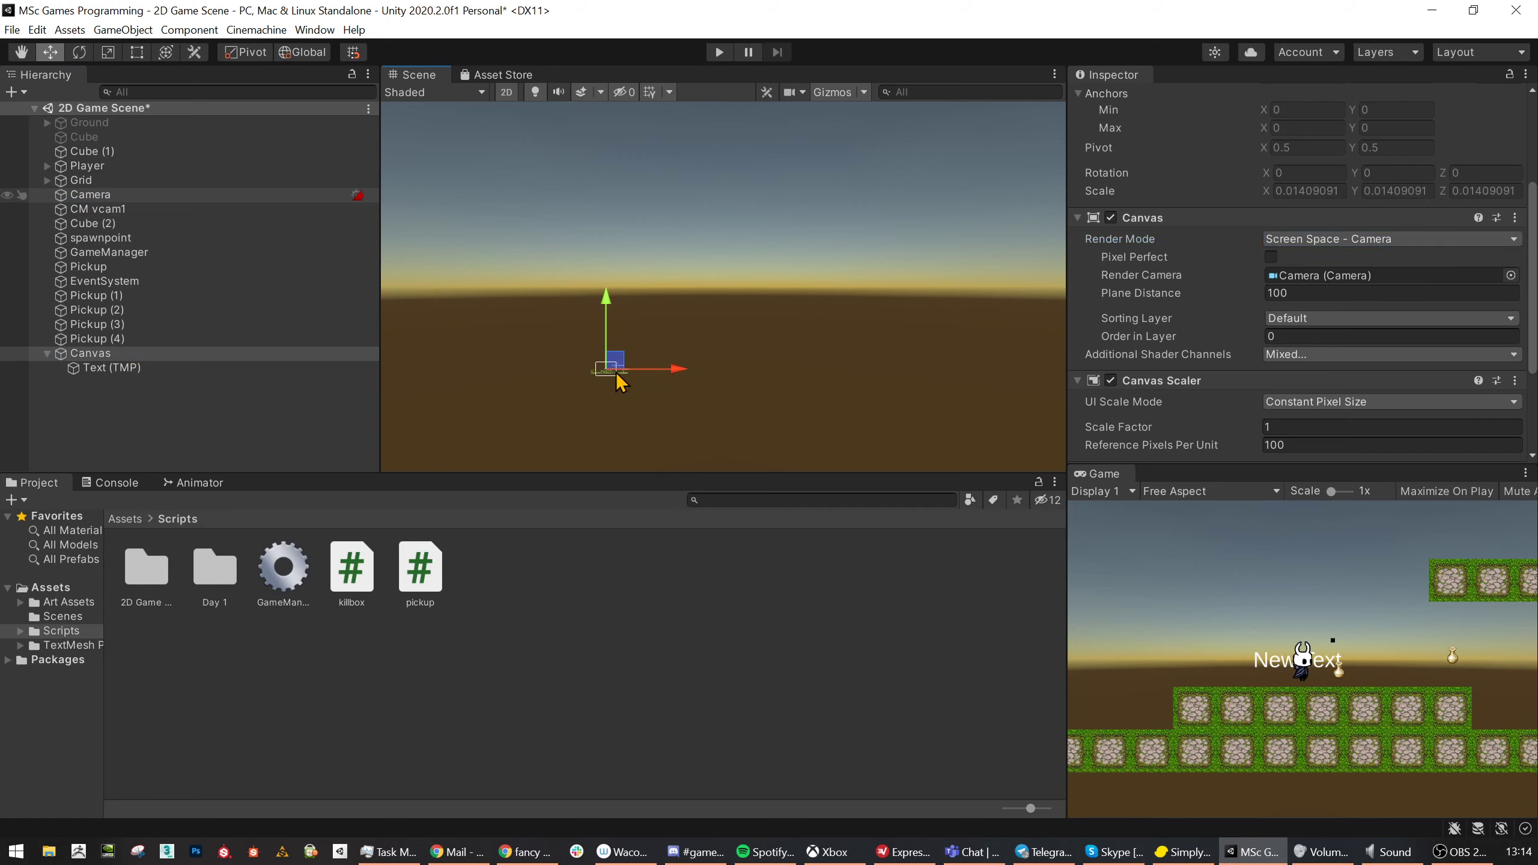
{"action": "scroll", "coordinate": [572, 362], "scroll_direction": "down", "scroll_amount": 4}
{"action": "scroll", "coordinate": [572, 362], "scroll_direction": "up", "scroll_amount": 2}
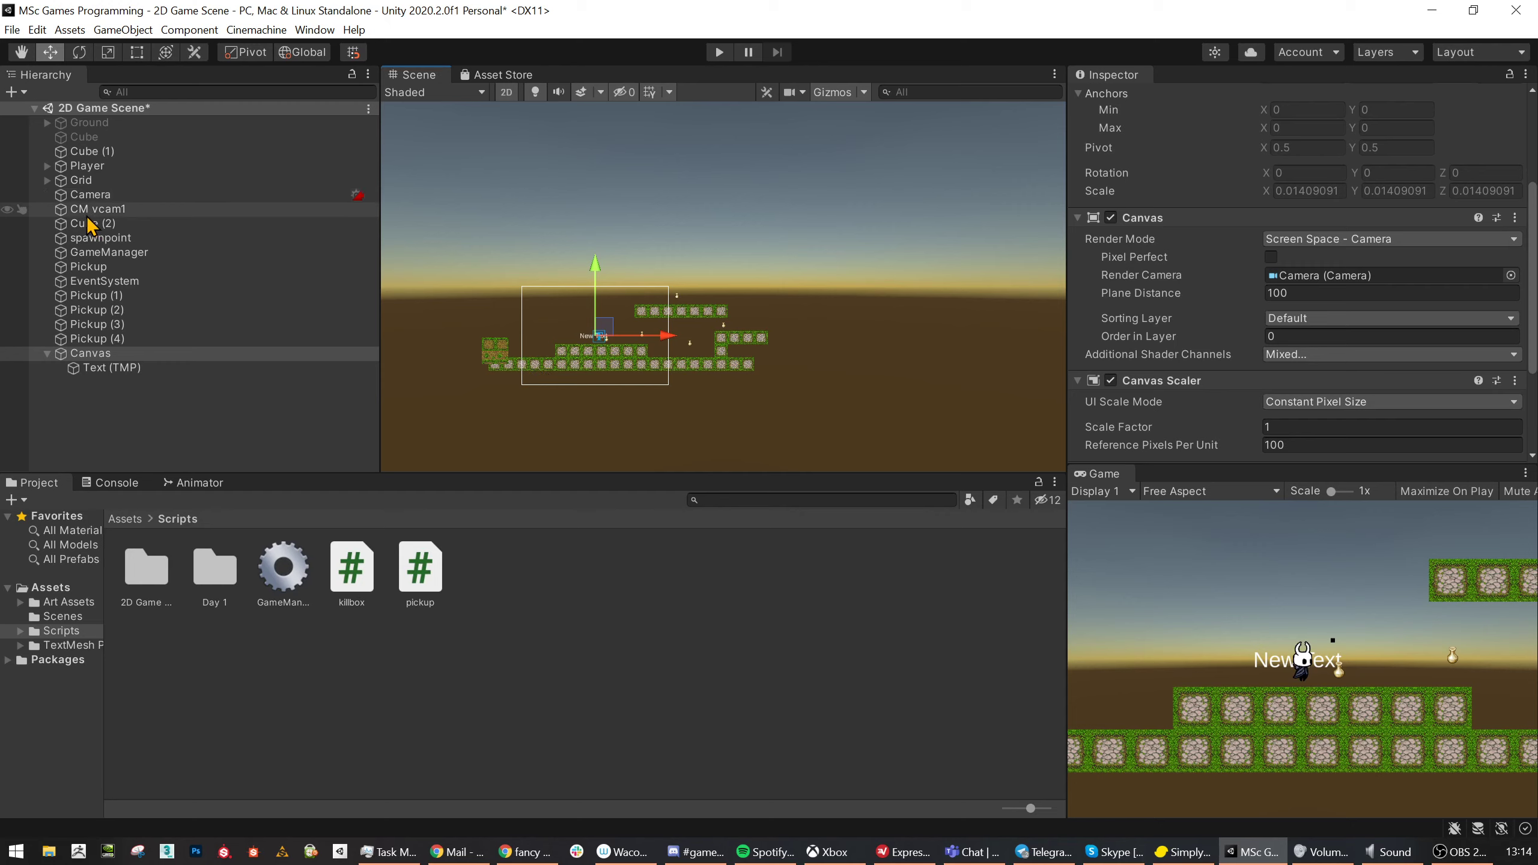
- Examine the Camera's orthographic size and the follow and body settings of the CM vcam1 virtual camera
{"action": "left_click", "coordinate": [90, 197]}
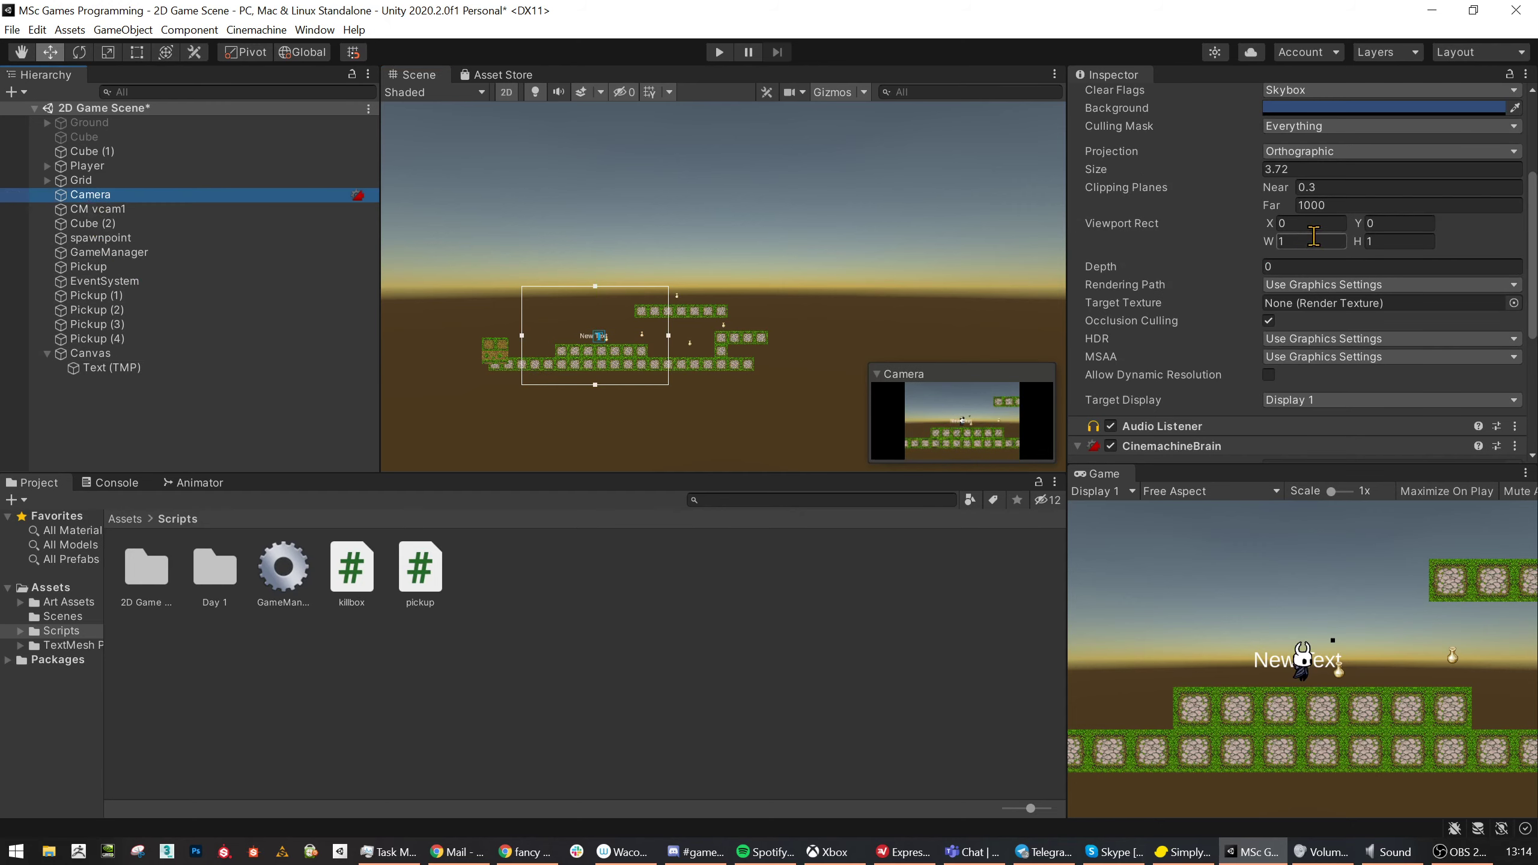
{"action": "left_click", "coordinate": [1272, 169]}
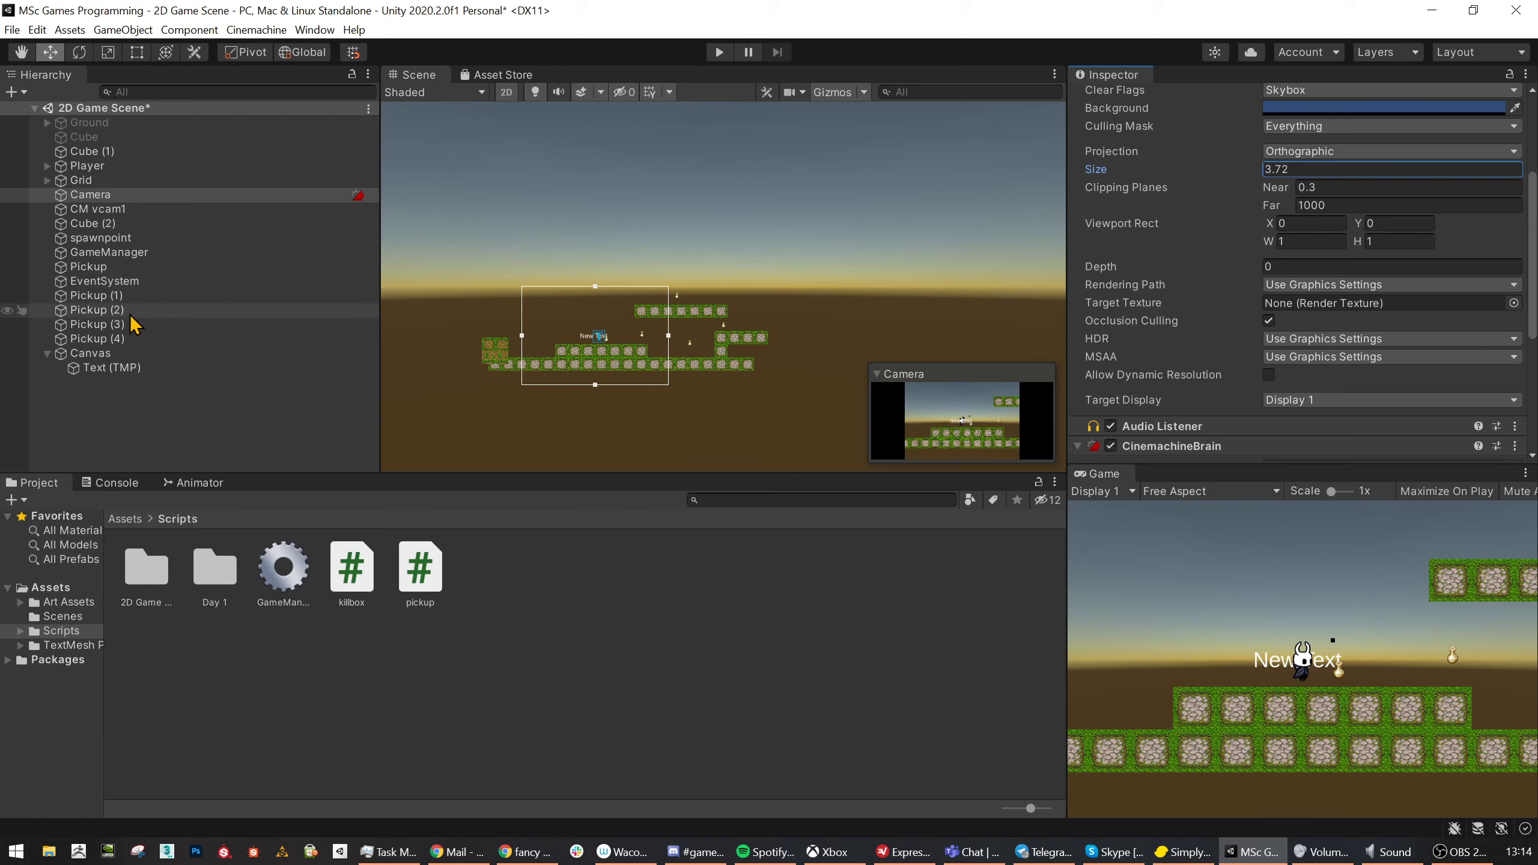
{"action": "left_click", "coordinate": [97, 209]}
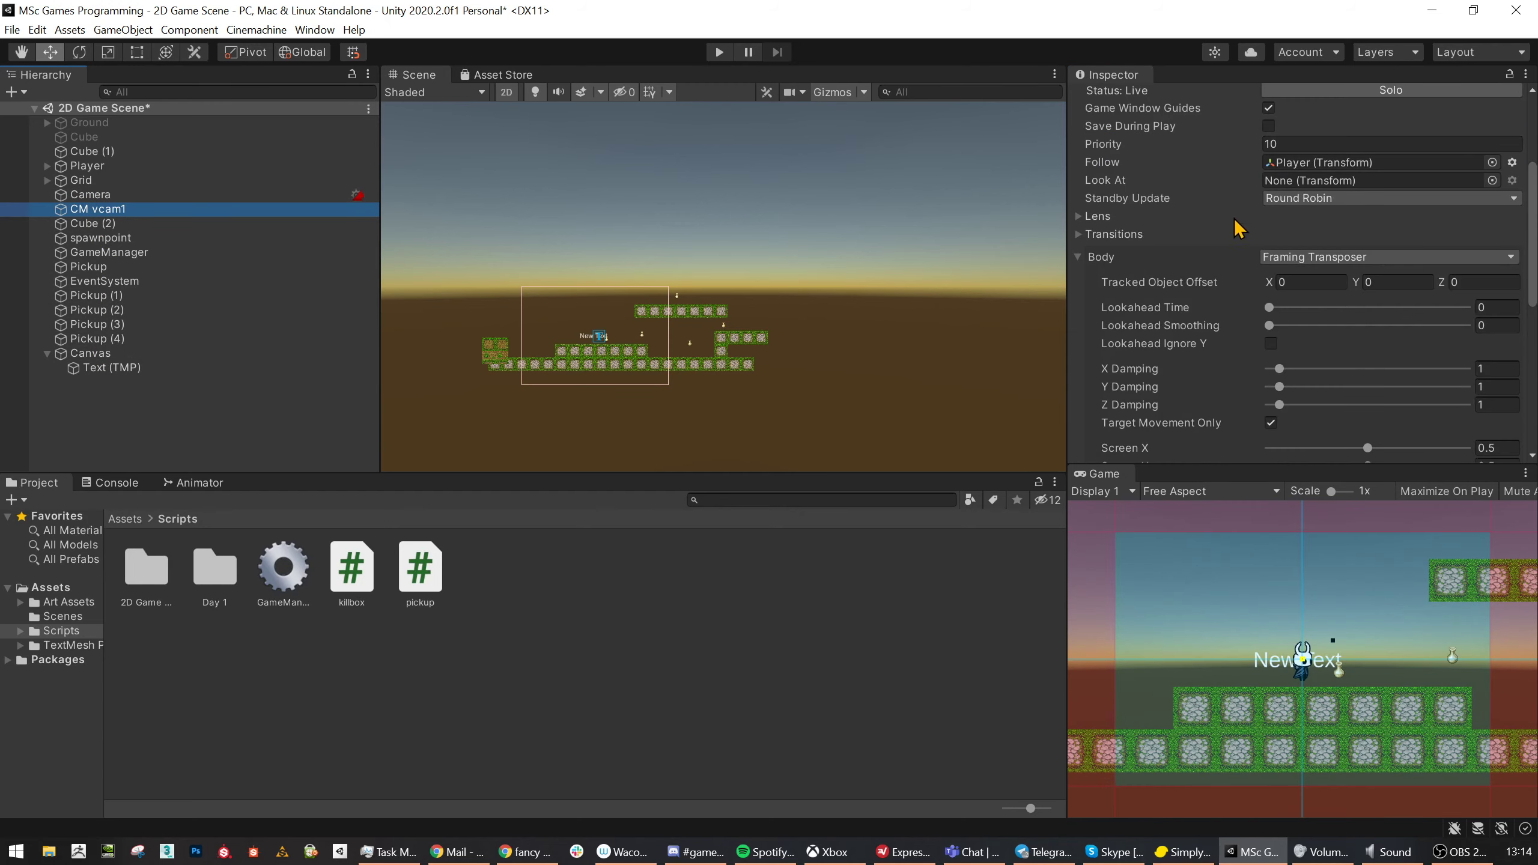
{"action": "scroll", "coordinate": [1238, 227], "scroll_direction": "up", "scroll_amount": 5}
{"action": "scroll", "coordinate": [1238, 218], "scroll_direction": "down", "scroll_amount": 5}
{"action": "scroll", "coordinate": [1238, 225], "scroll_direction": "down", "scroll_amount": 5}
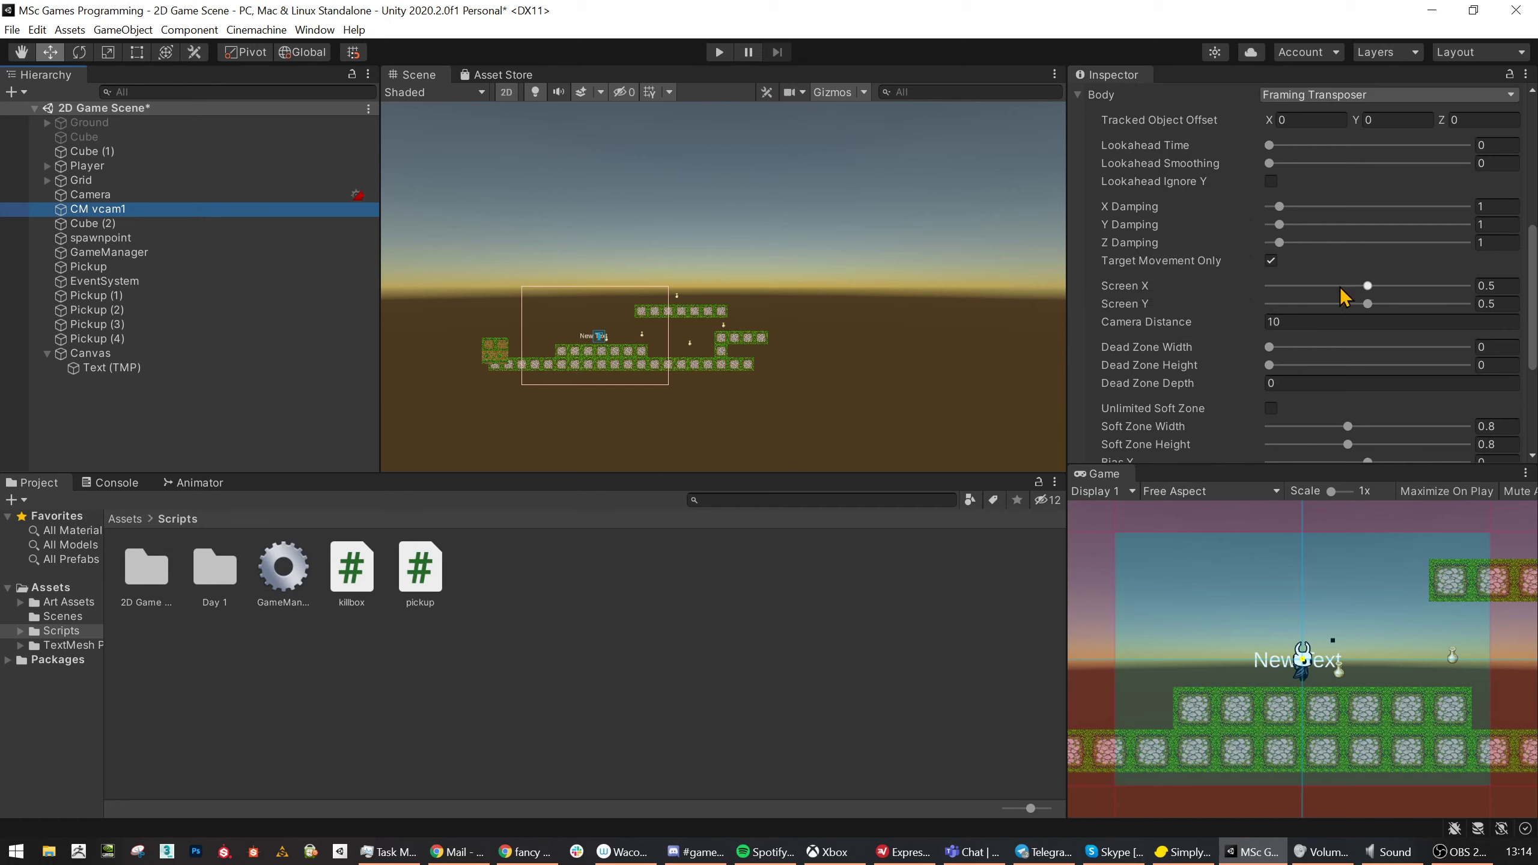
{"action": "scroll", "coordinate": [1241, 310], "scroll_direction": "down", "scroll_amount": 5}
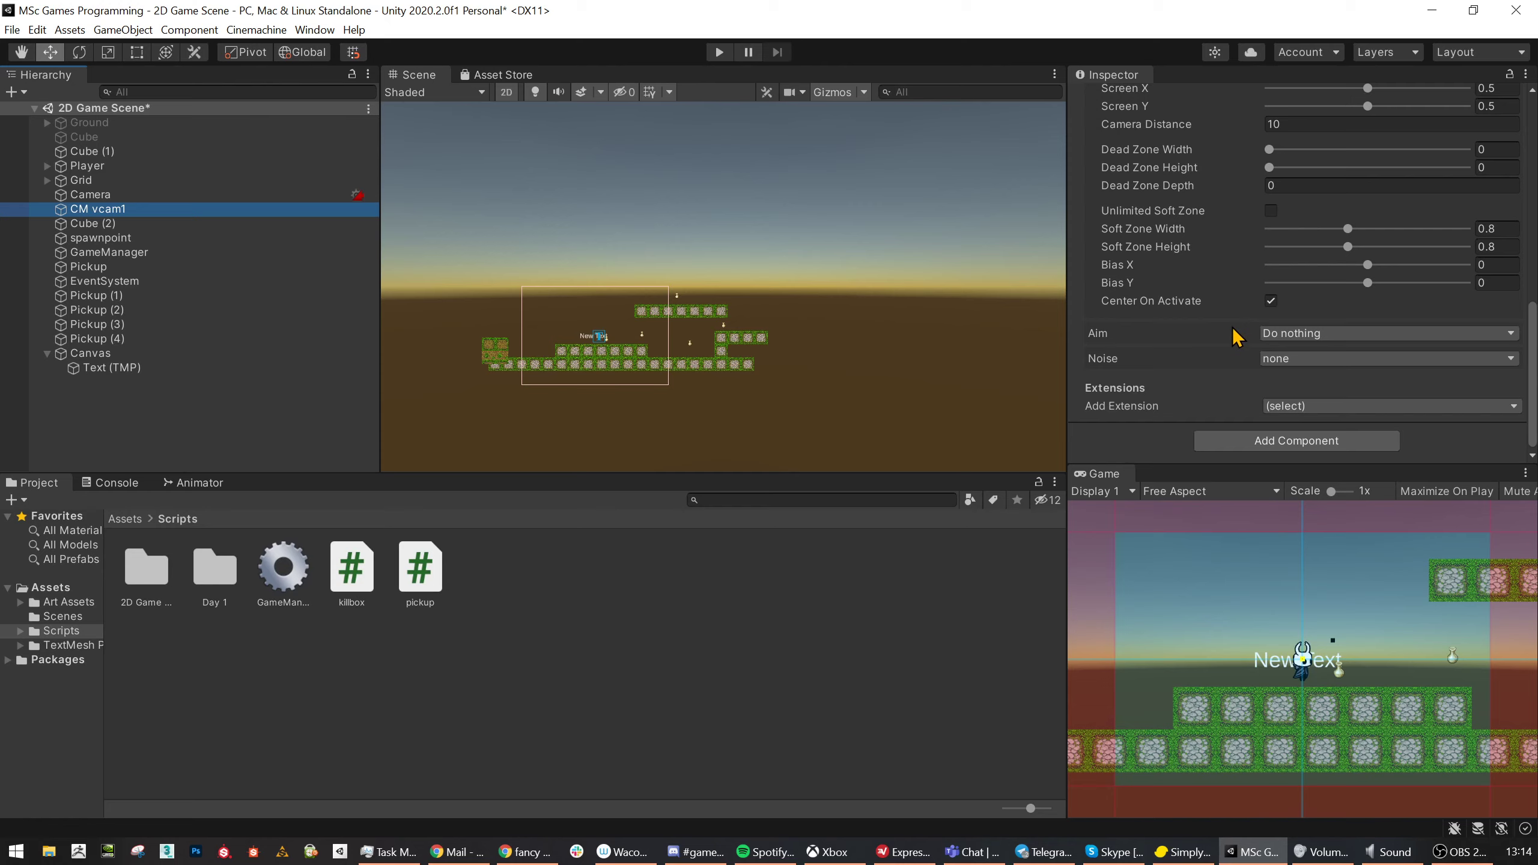
{"action": "scroll", "coordinate": [1229, 328], "scroll_direction": "up", "scroll_amount": 8}
{"action": "scroll", "coordinate": [1229, 335], "scroll_direction": "down", "scroll_amount": 8}
{"action": "scroll", "coordinate": [1210, 335], "scroll_direction": "up", "scroll_amount": 8}
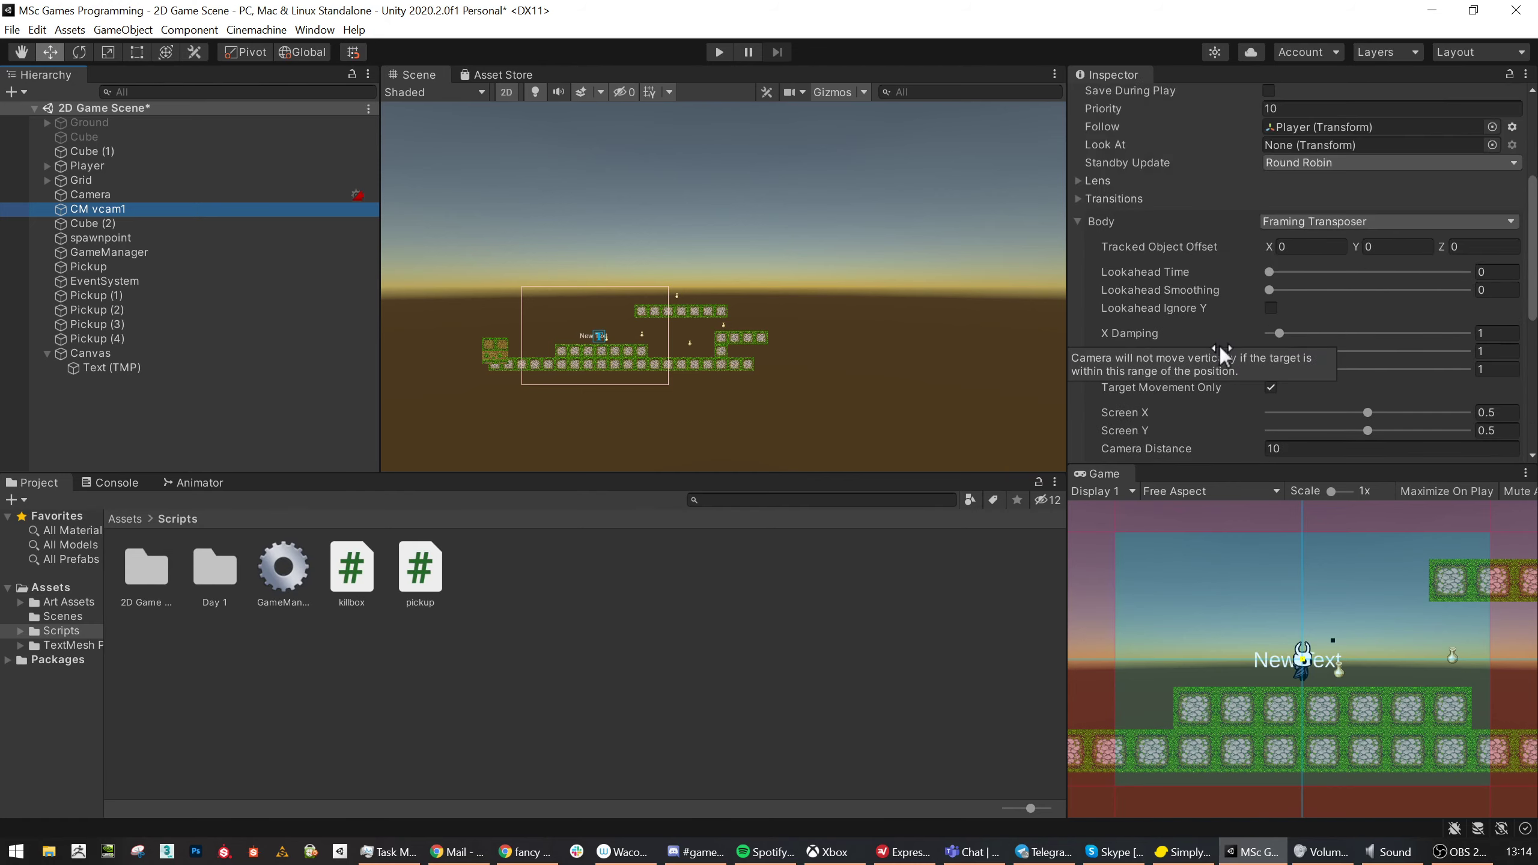
{"action": "scroll", "coordinate": [1230, 325], "scroll_direction": "up", "scroll_amount": 4}
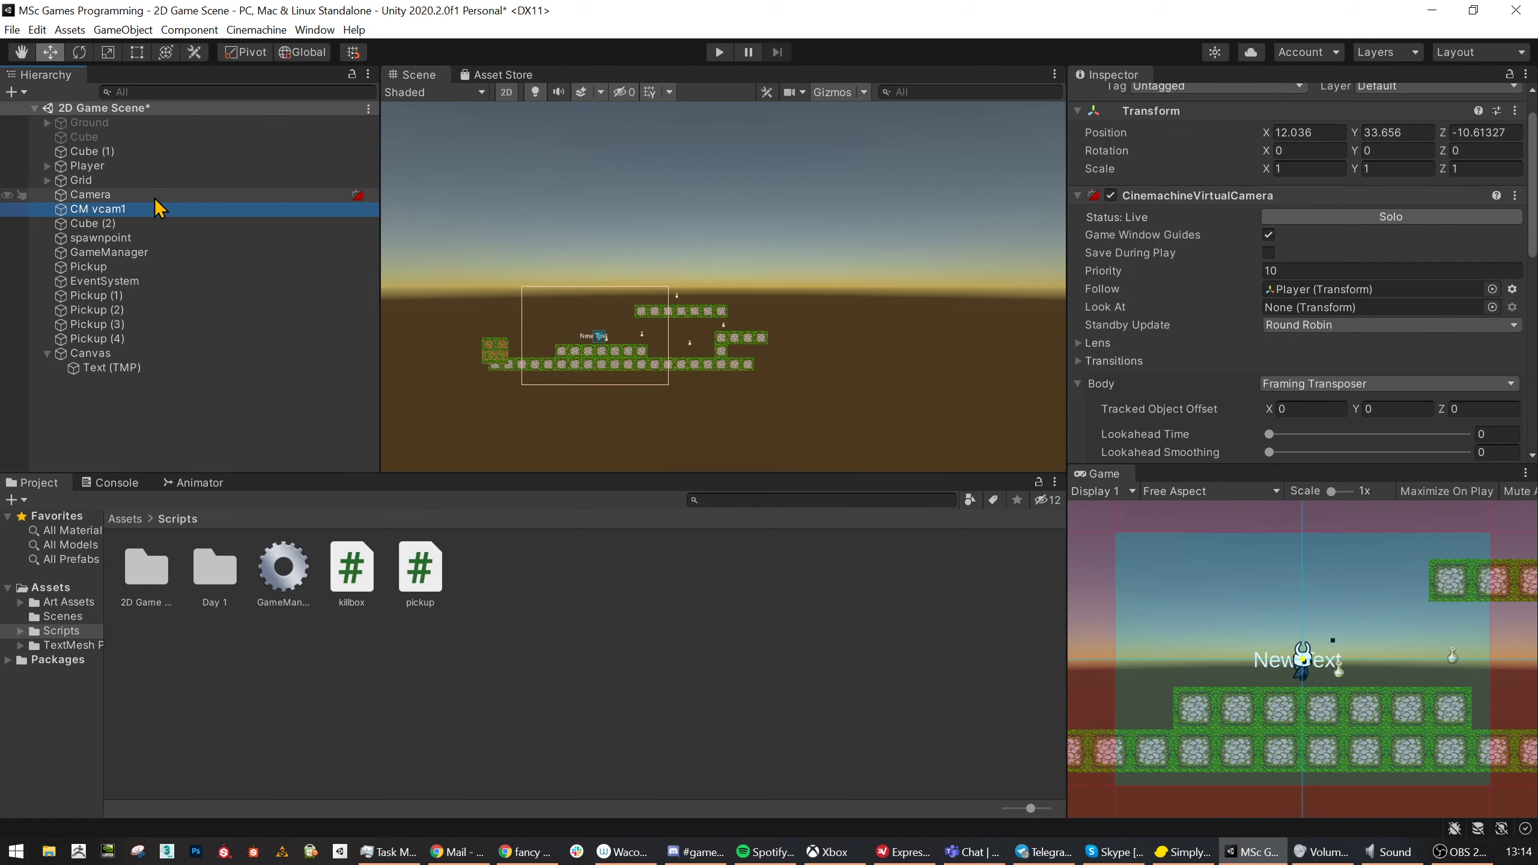
- Move the text to the upper-left corner of the Canvas, at about X -270, Y 215
{"action": "left_click", "coordinate": [125, 370]}
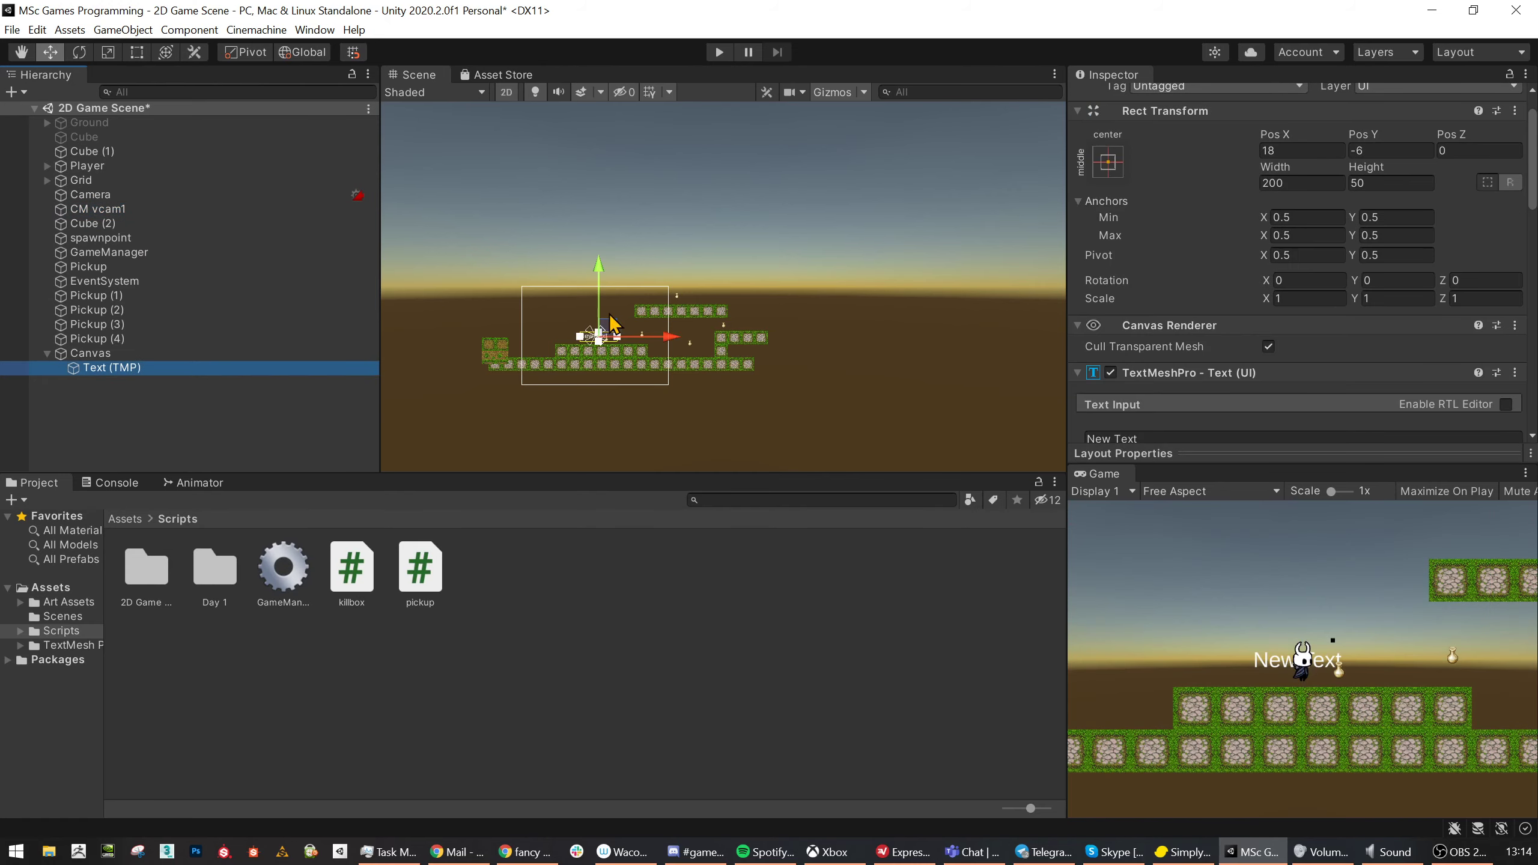
{"action": "scroll", "coordinate": [636, 376], "scroll_direction": "up", "scroll_amount": 5}
{"action": "middle_click_drag", "start_coordinate": [636, 375], "coordinate": [813, 397]}
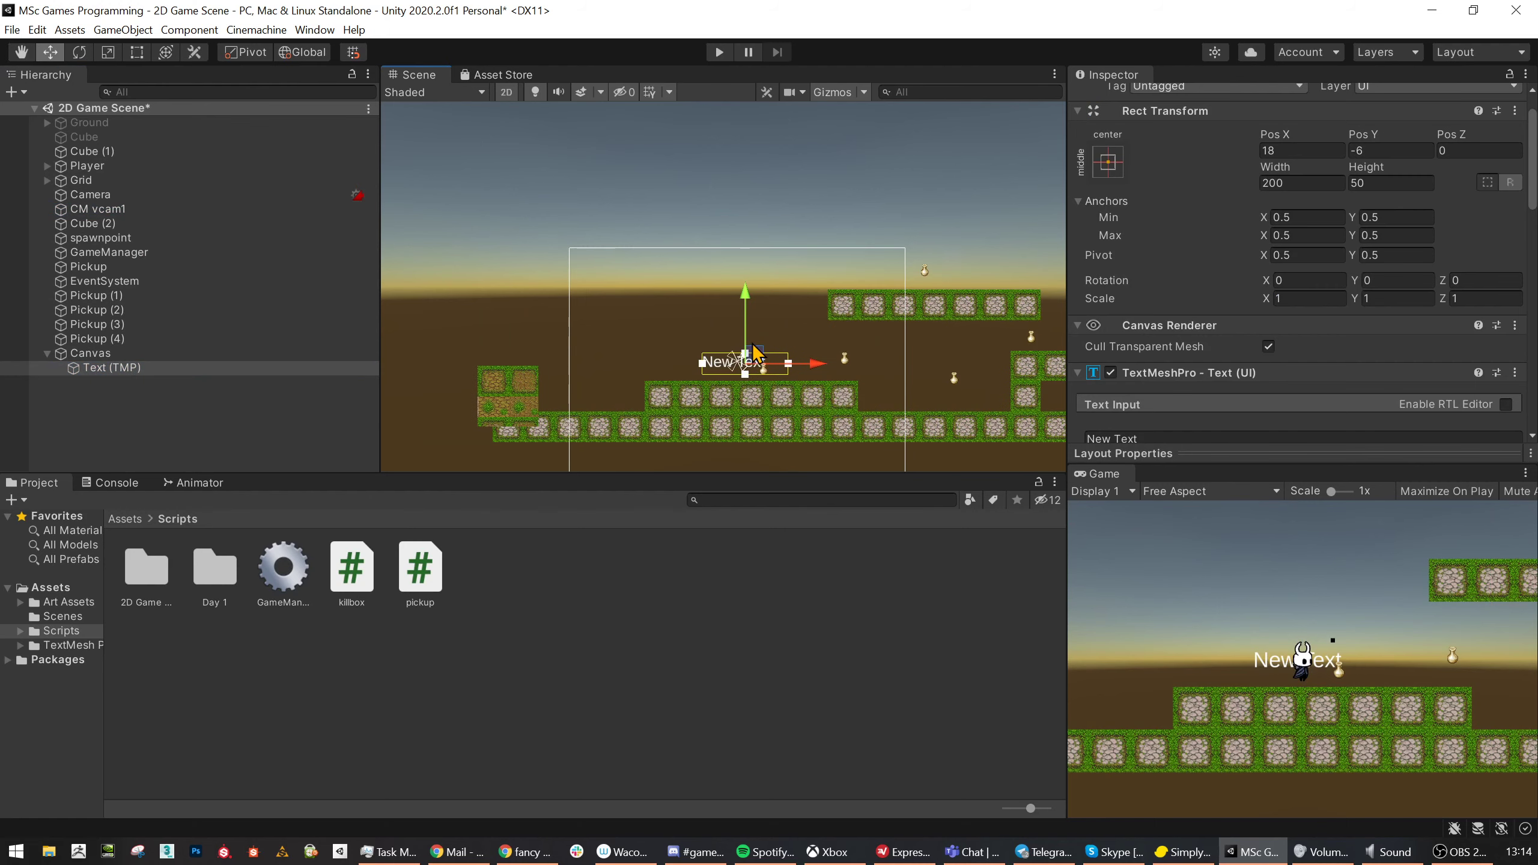
{"action": "left_click_drag", "start_coordinate": [755, 352], "coordinate": [630, 263]}
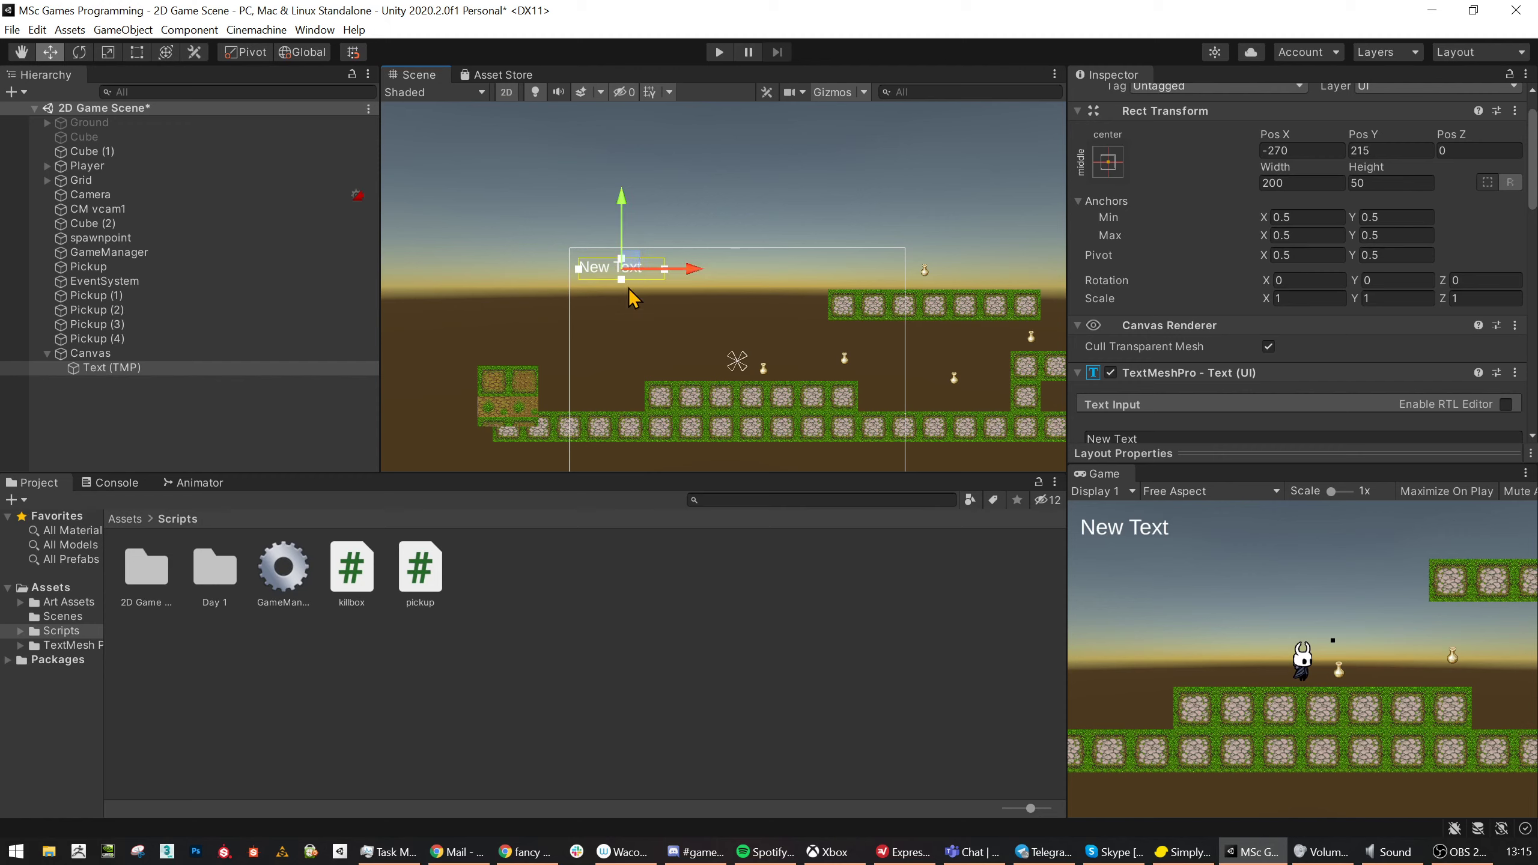
- Examine the text's anchor marker at the Canvas centre in relation to the text's position
{"action": "left_click", "coordinate": [749, 363]}
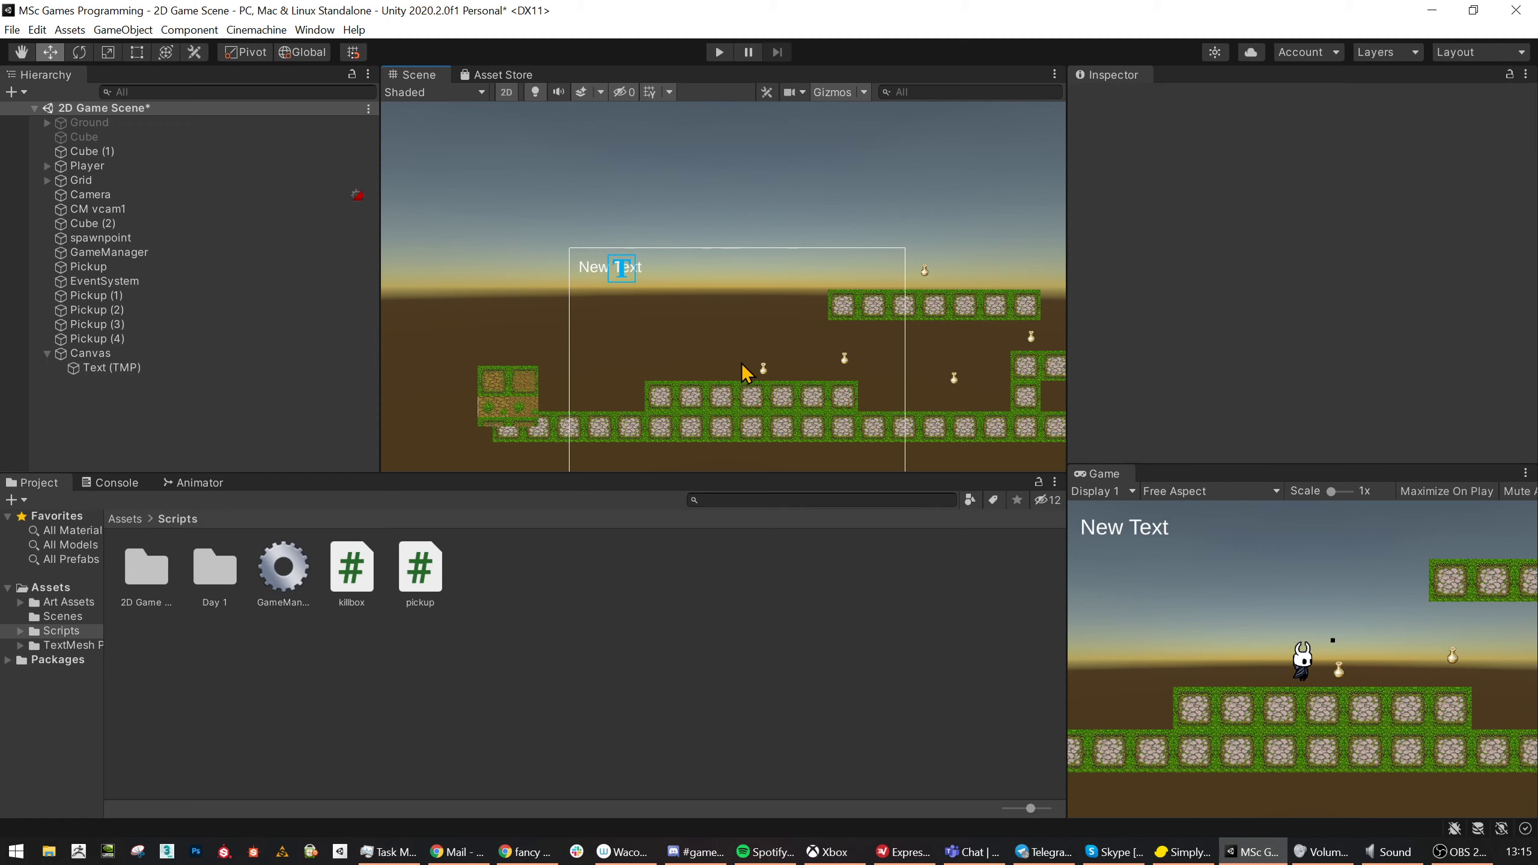
{"action": "left_click", "coordinate": [597, 278]}
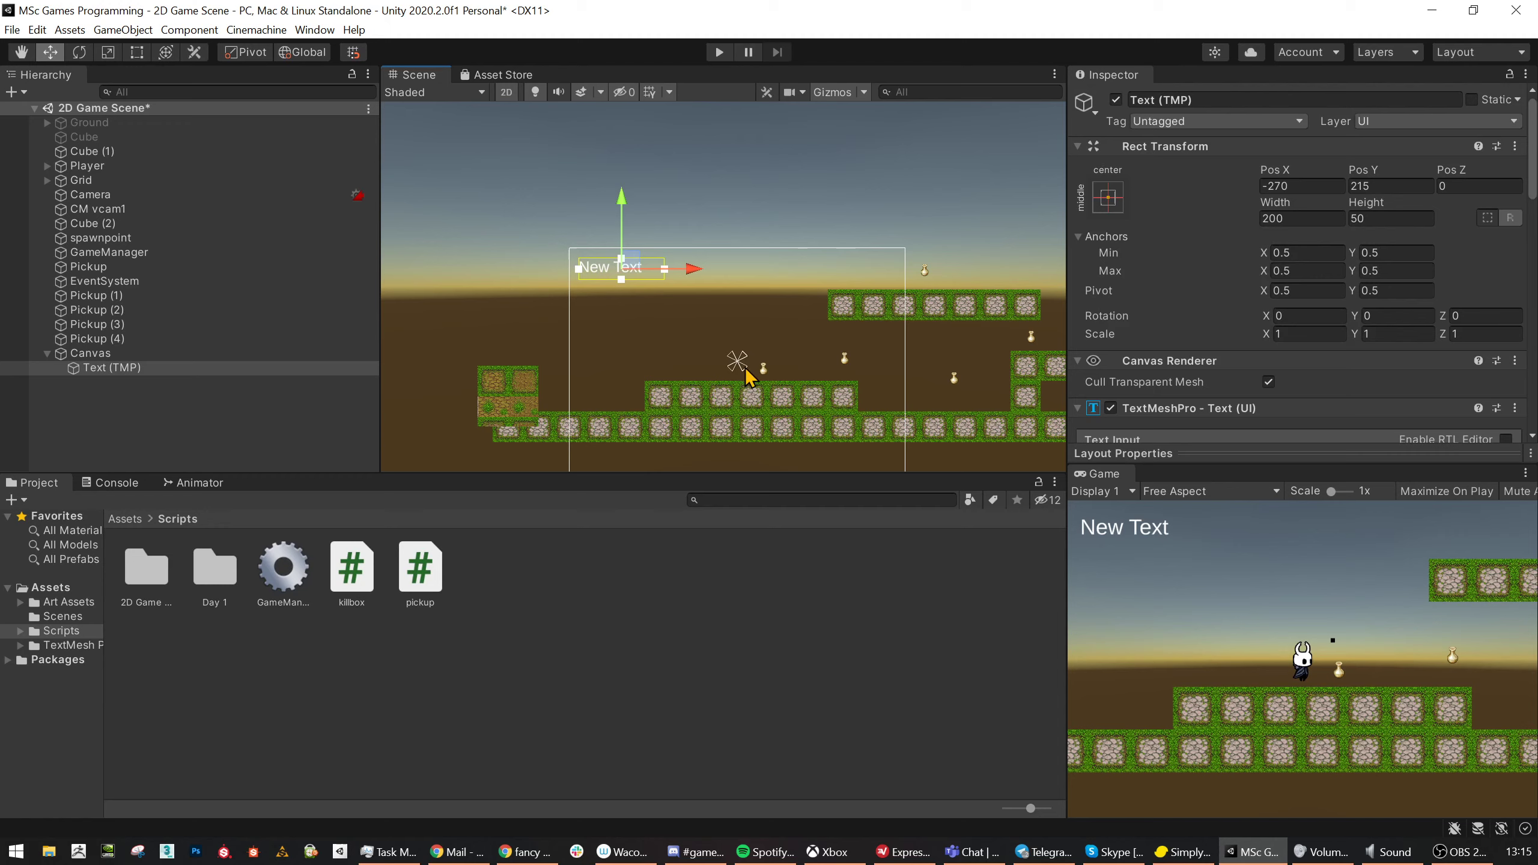
{"action": "mouse_move", "coordinate": [747, 368]}
{"action": "left_mouse_down"}
{"action": "mouse_move", "coordinate": [888, 371]}
{"action": "mouse_move", "coordinate": [776, 372]}
{"action": "mouse_move", "coordinate": [745, 354]}
{"action": "left_mouse_up"}
{"action": "left_click", "coordinate": [739, 358]}
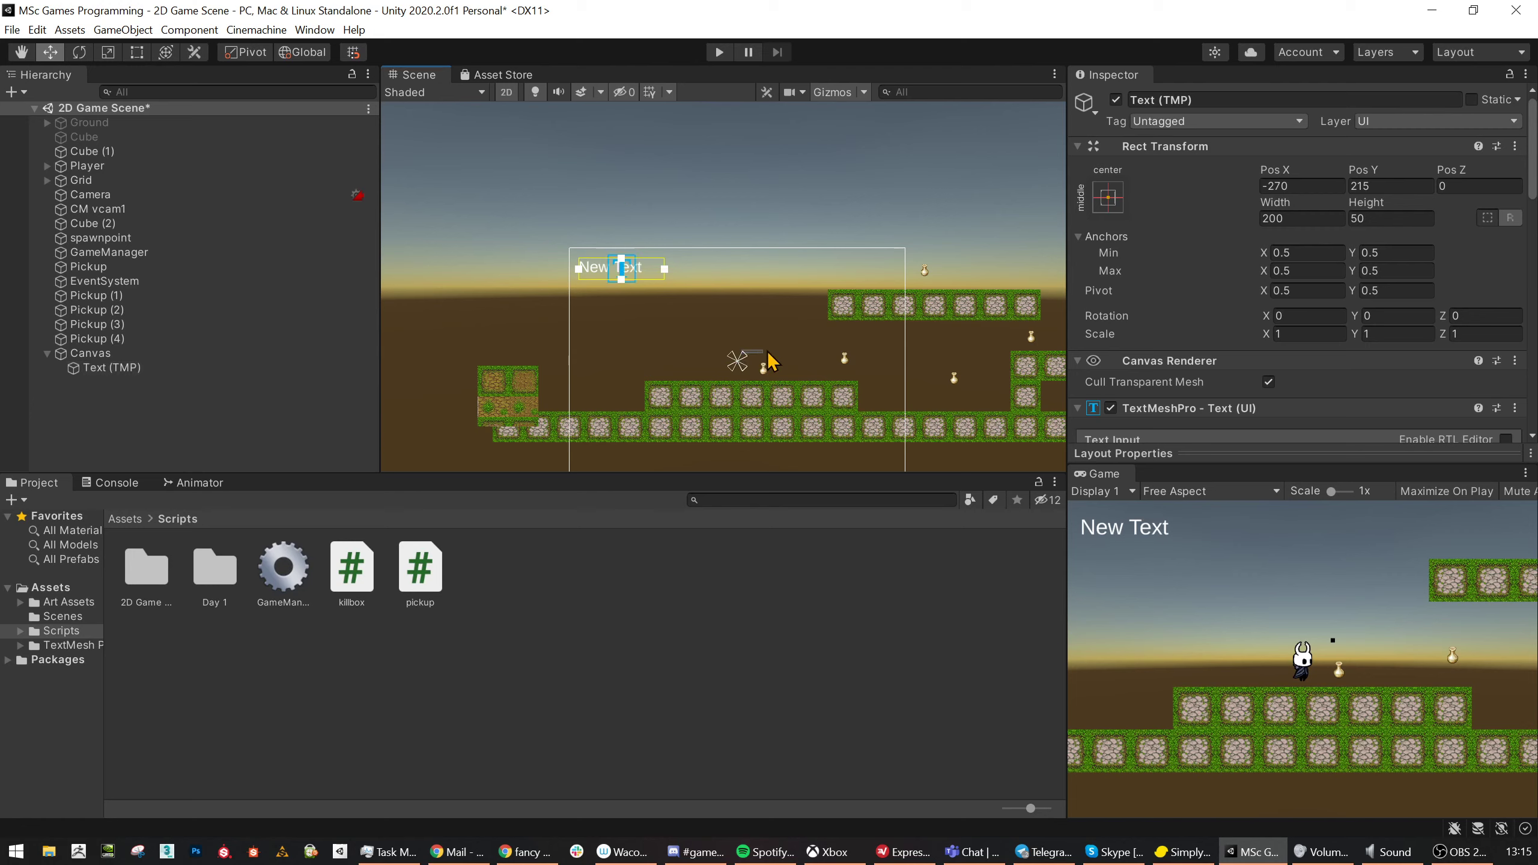
{"action": "left_click", "coordinate": [604, 282]}
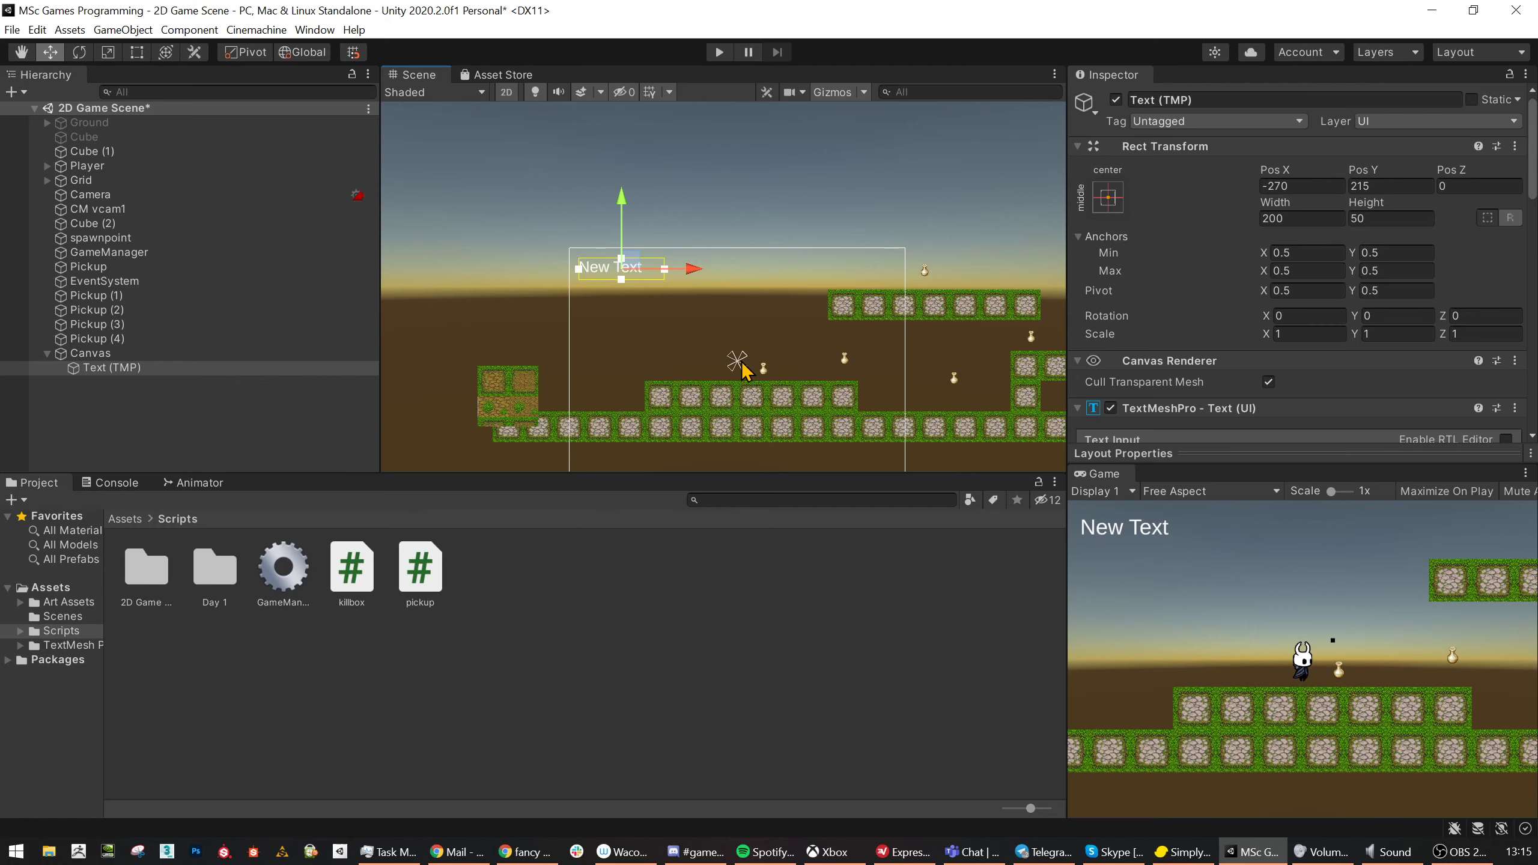
{"action": "mouse_move", "coordinate": [1067, 552]}
{"action": "left_mouse_down"}
{"action": "mouse_move", "coordinate": [702, 534]}
{"action": "mouse_move", "coordinate": [1078, 537]}
{"action": "mouse_move", "coordinate": [624, 543]}
{"action": "mouse_move", "coordinate": [1067, 559]}
{"action": "left_mouse_up"}
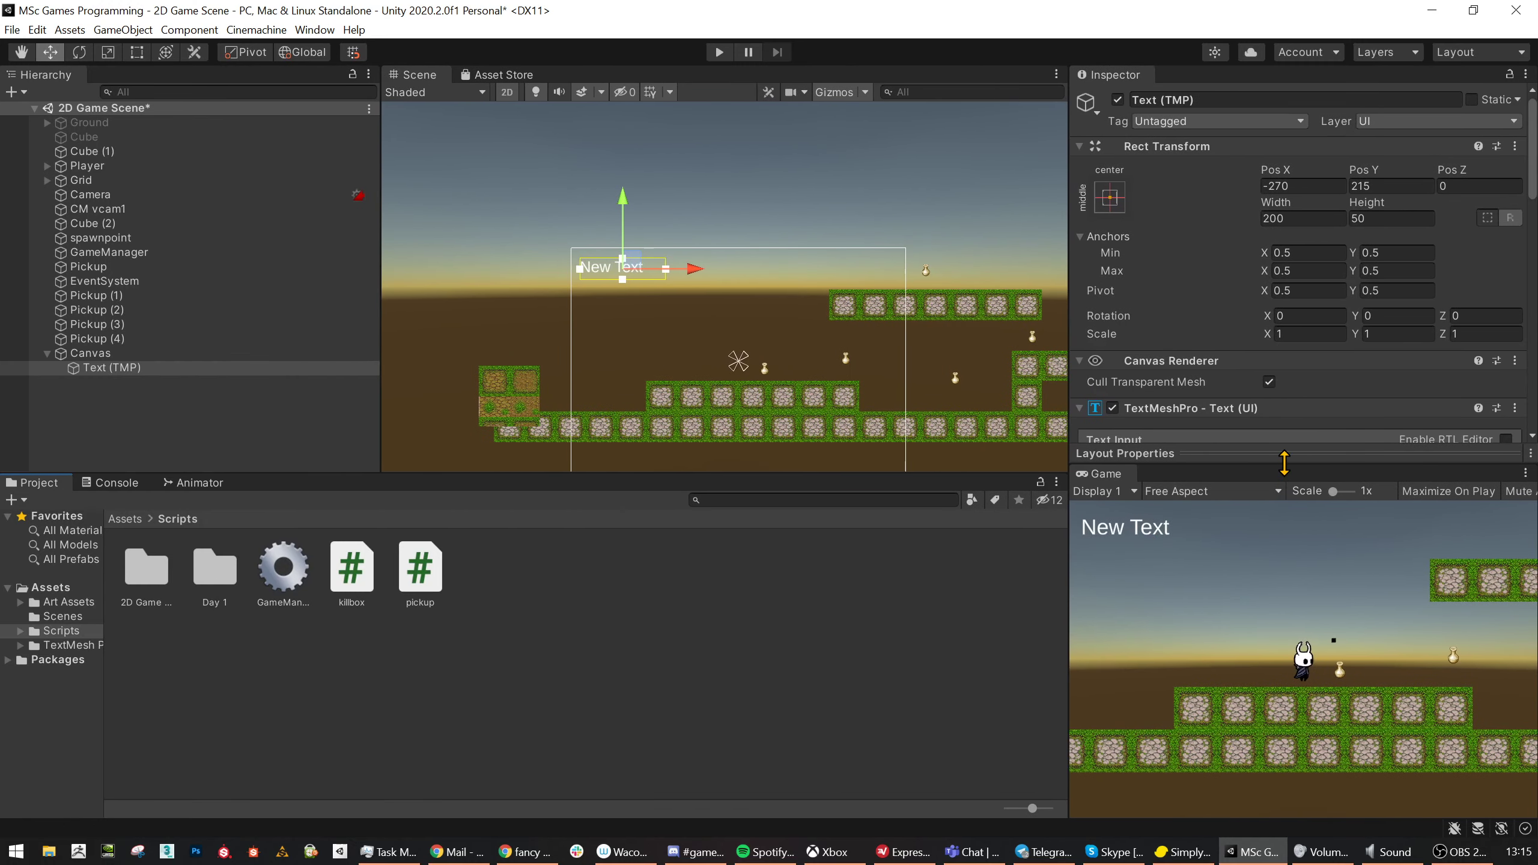
- Resize the Game view to several widths and heights to examine how the centre-anchored text shifts relative to the Canvas
{"action": "mouse_move", "coordinate": [1285, 463]}
{"action": "left_mouse_down"}
{"action": "mouse_move", "coordinate": [1287, 230]}
{"action": "mouse_move", "coordinate": [1290, 457]}
{"action": "left_mouse_up"}
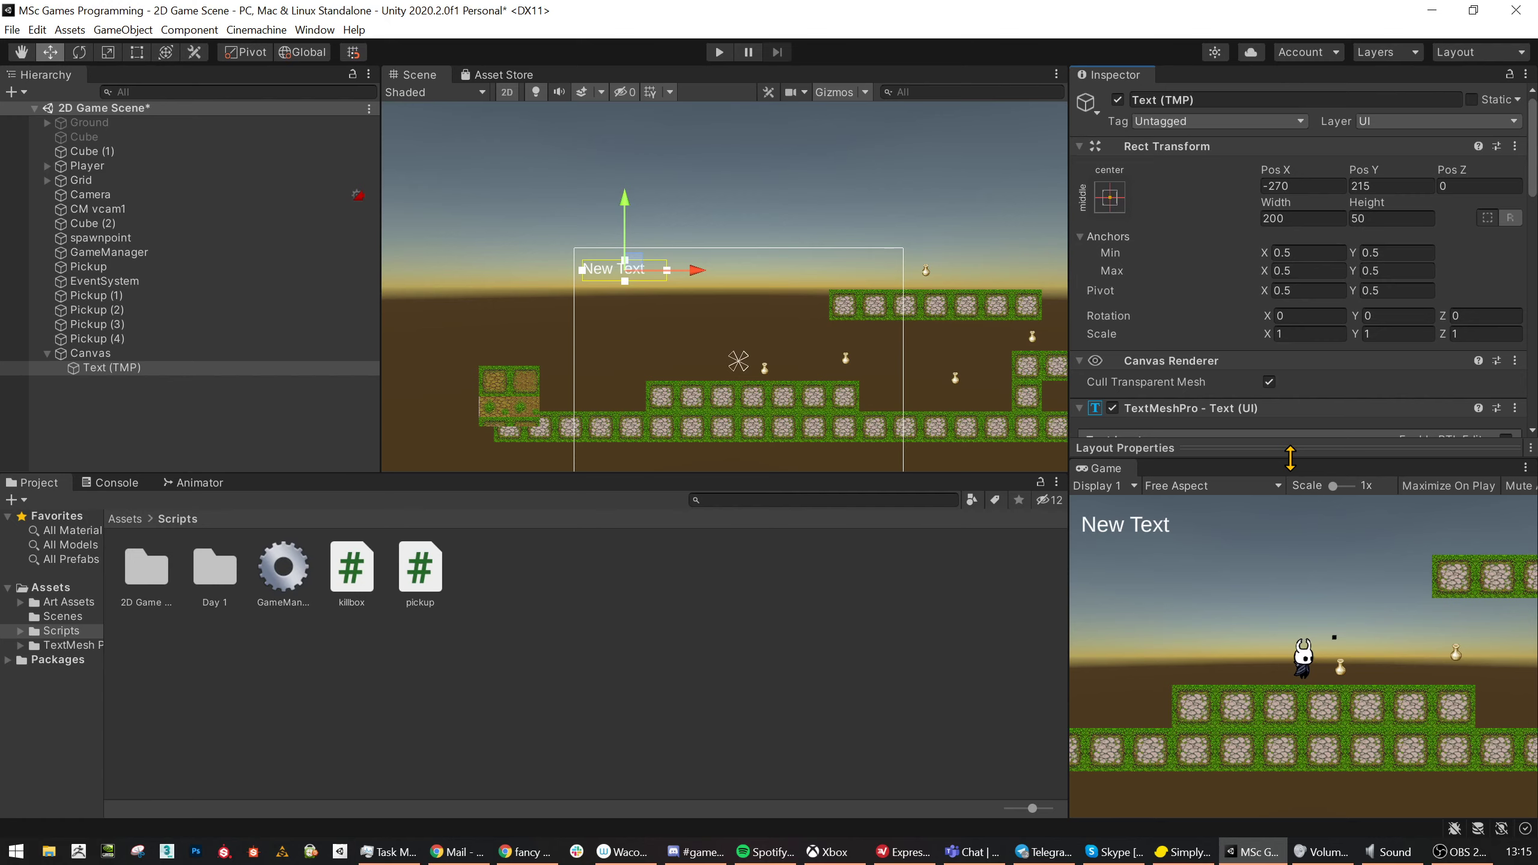
{"action": "left_click_drag", "start_coordinate": [1290, 458], "coordinate": [1290, 639]}
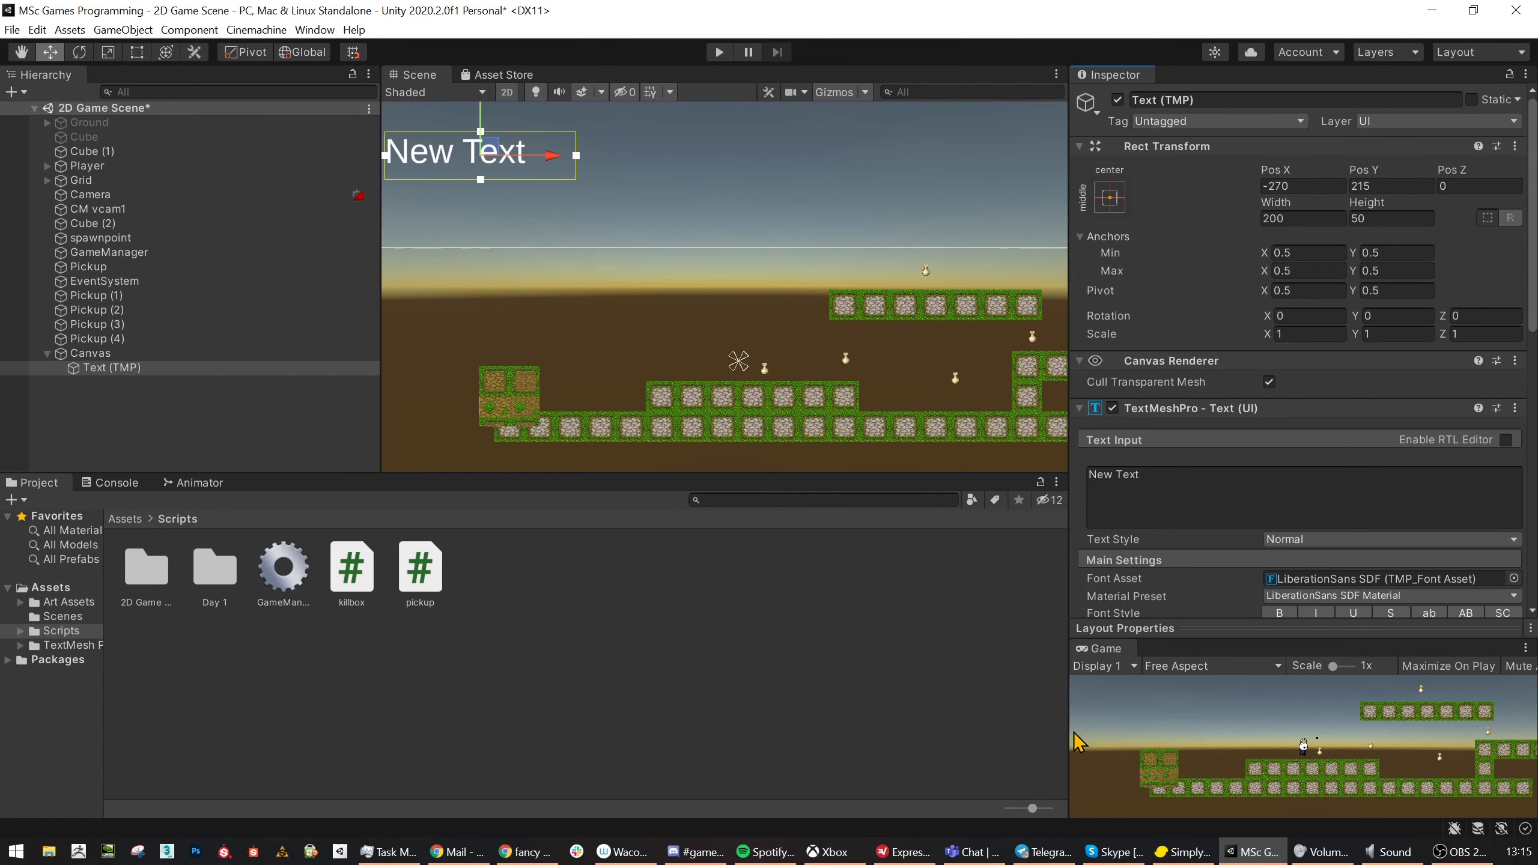
{"action": "left_click_drag", "start_coordinate": [1071, 734], "coordinate": [1291, 727]}
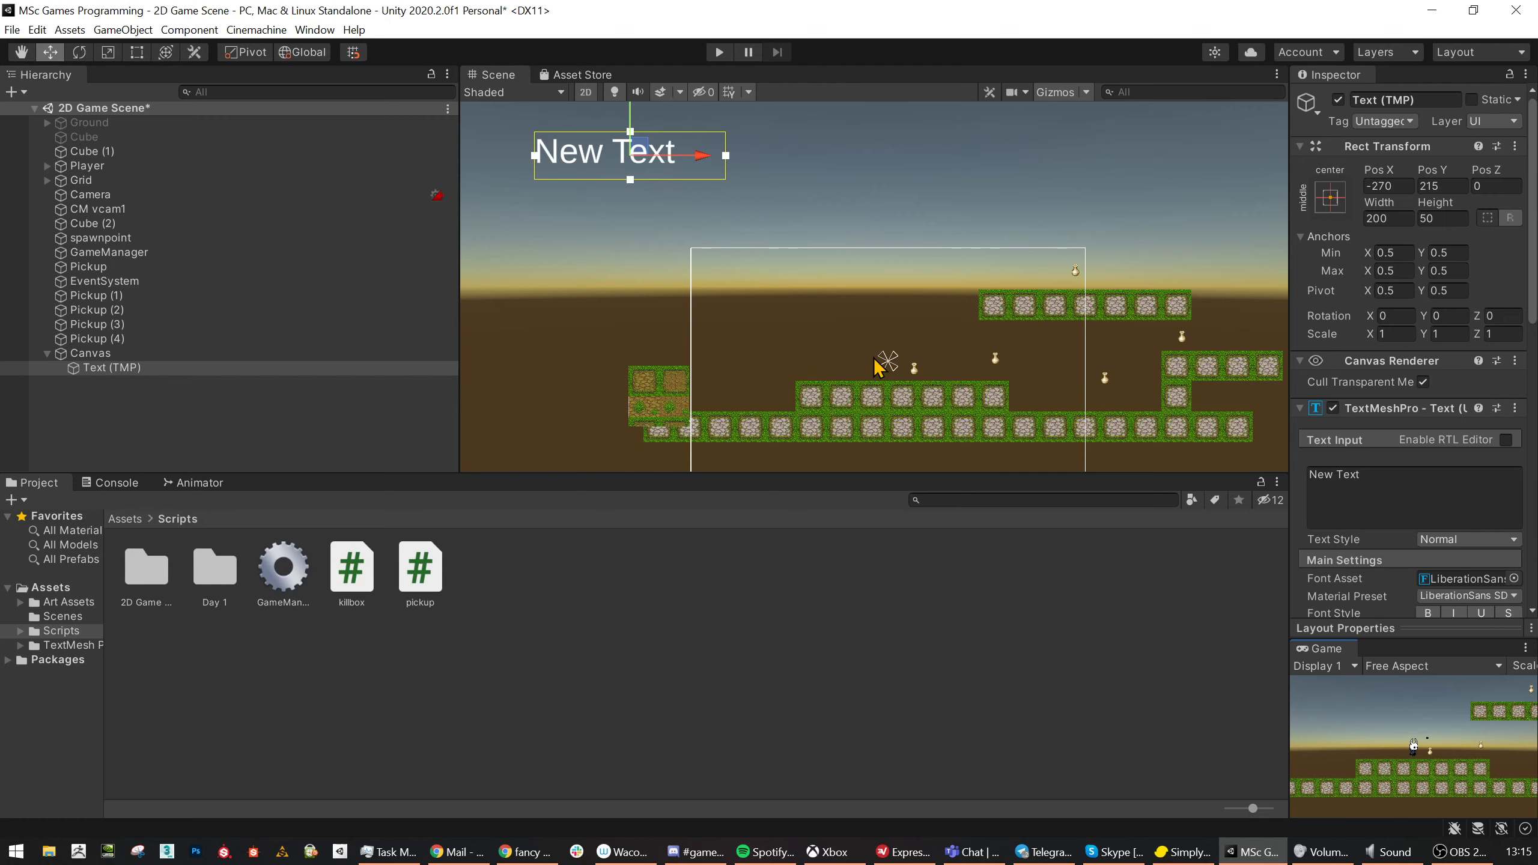
{"action": "left_click_drag", "start_coordinate": [1290, 628], "coordinate": [969, 630]}
{"action": "left_click_drag", "start_coordinate": [1202, 639], "coordinate": [1191, 372]}
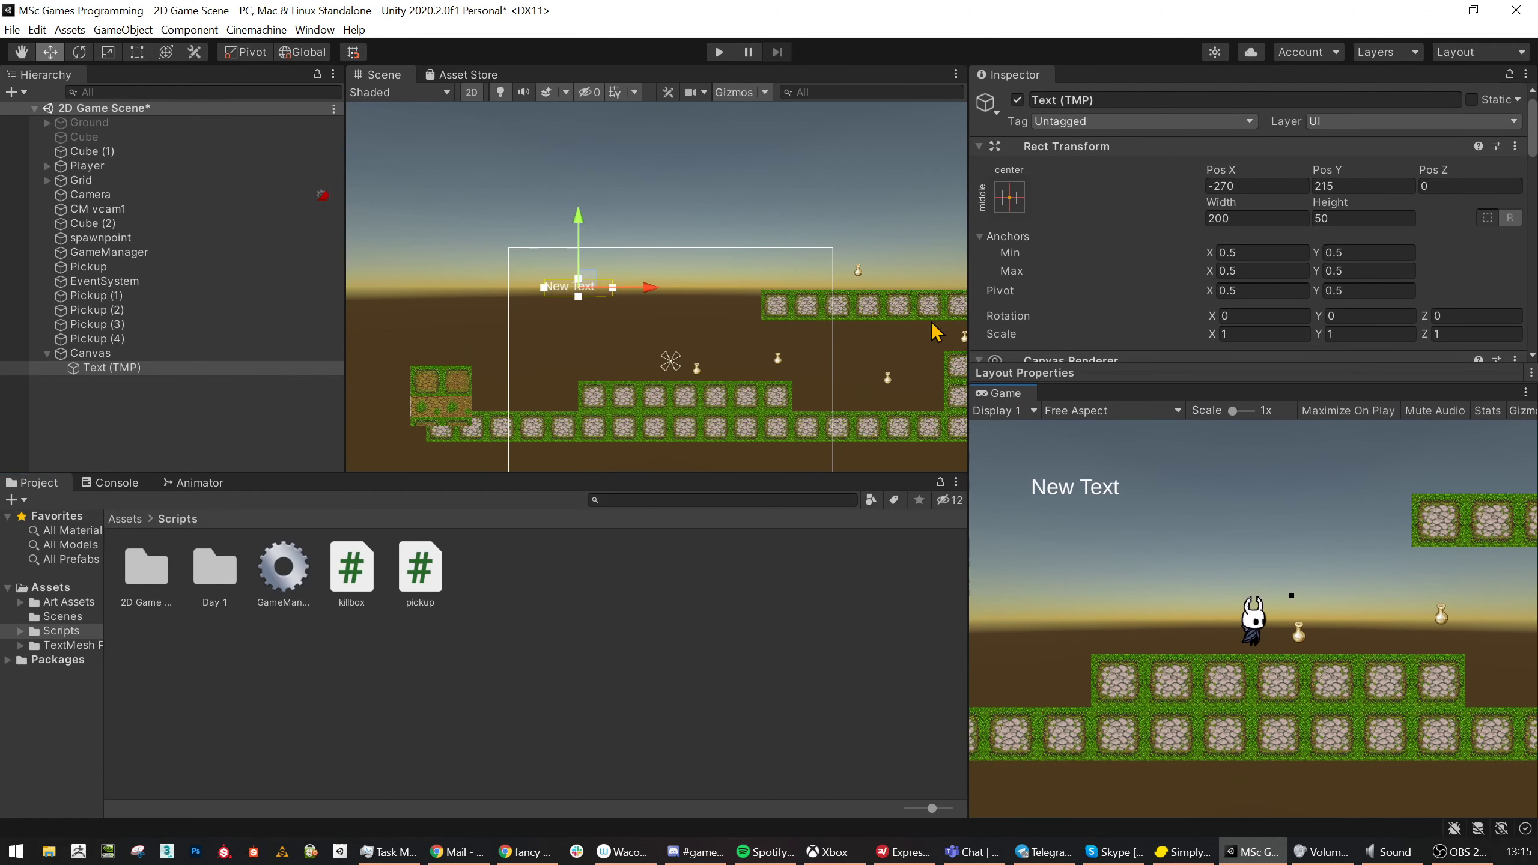
- Set the Game view to Full HD (1920x1080) and move the text to the Canvas's upper-left corner, at about X -816, Y 464
{"action": "left_click", "coordinate": [1117, 411]}
{"action": "left_click", "coordinate": [1132, 525]}
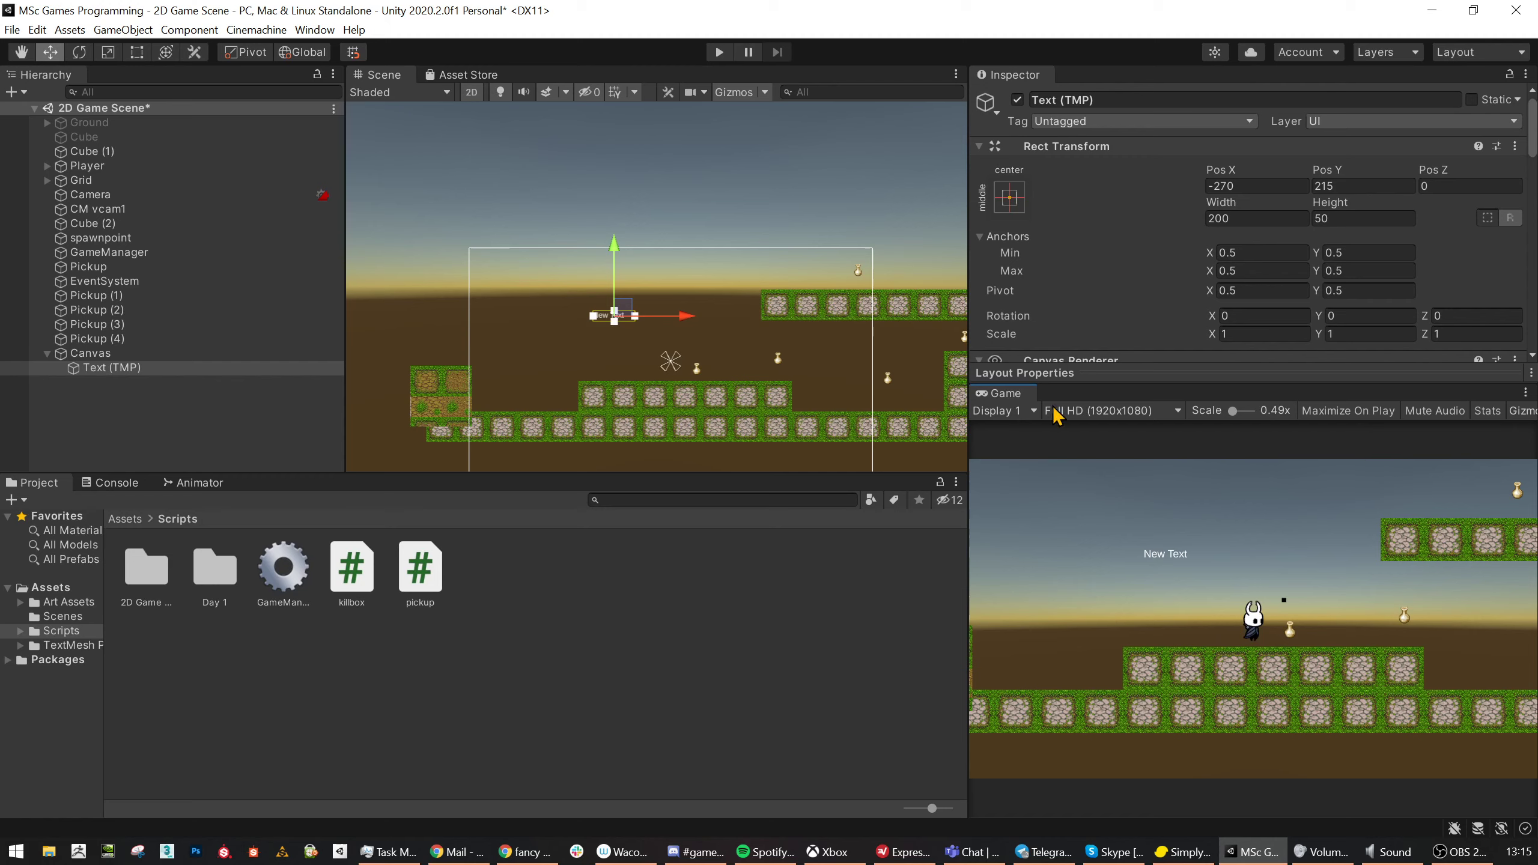
{"action": "scroll", "coordinate": [606, 306], "scroll_direction": "up", "scroll_amount": 2}
{"action": "left_click_drag", "start_coordinate": [627, 310], "coordinate": [482, 236]}
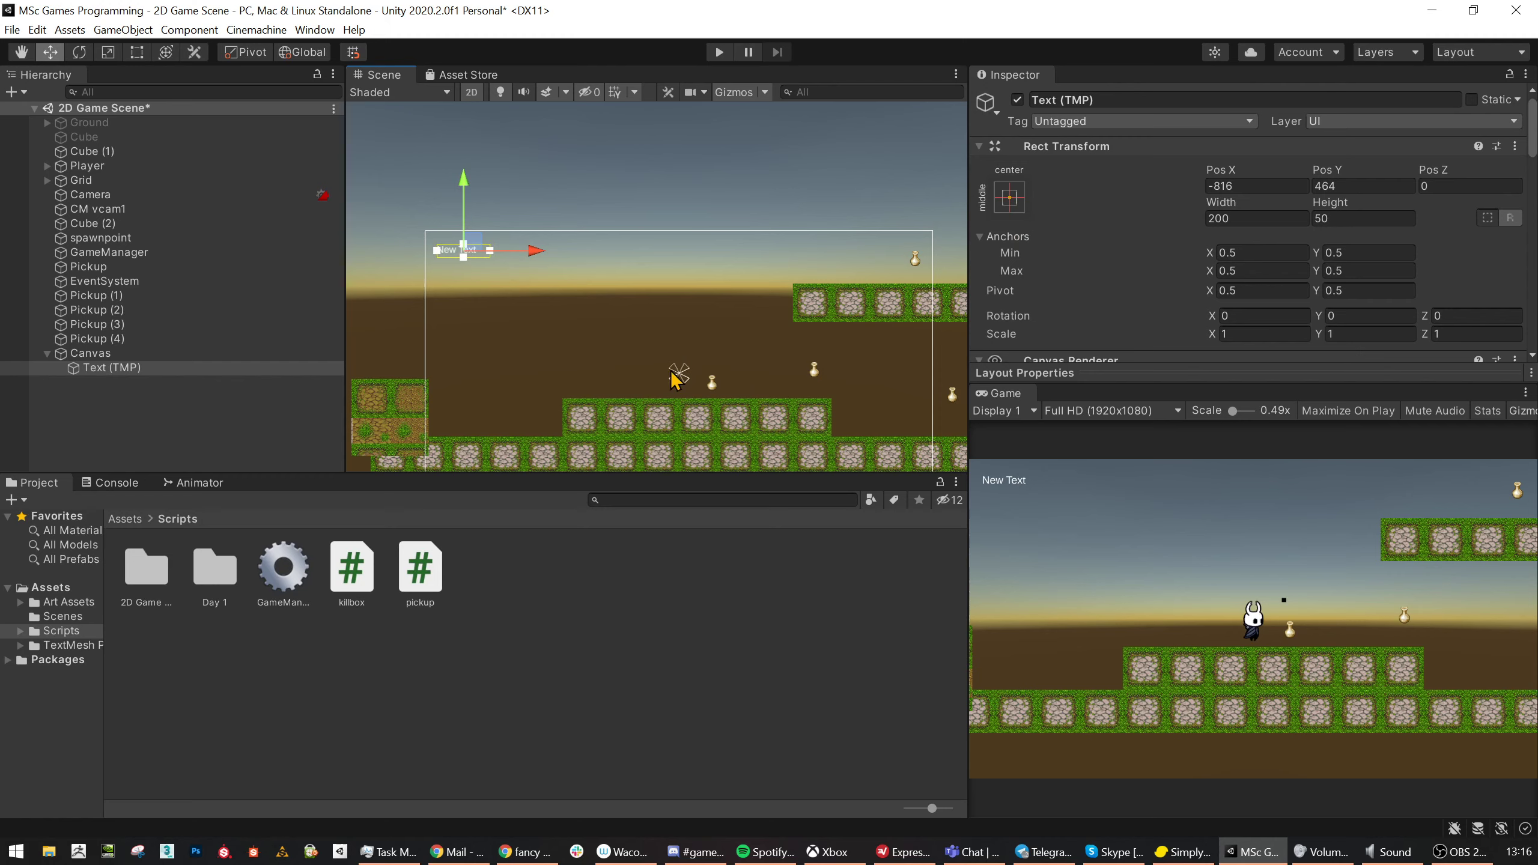
- Move all of the text's anchors to the Canvas's upper-left corner and check its placement in a resized Game view
{"action": "left_click_drag", "start_coordinate": [678, 375], "coordinate": [404, 225]}
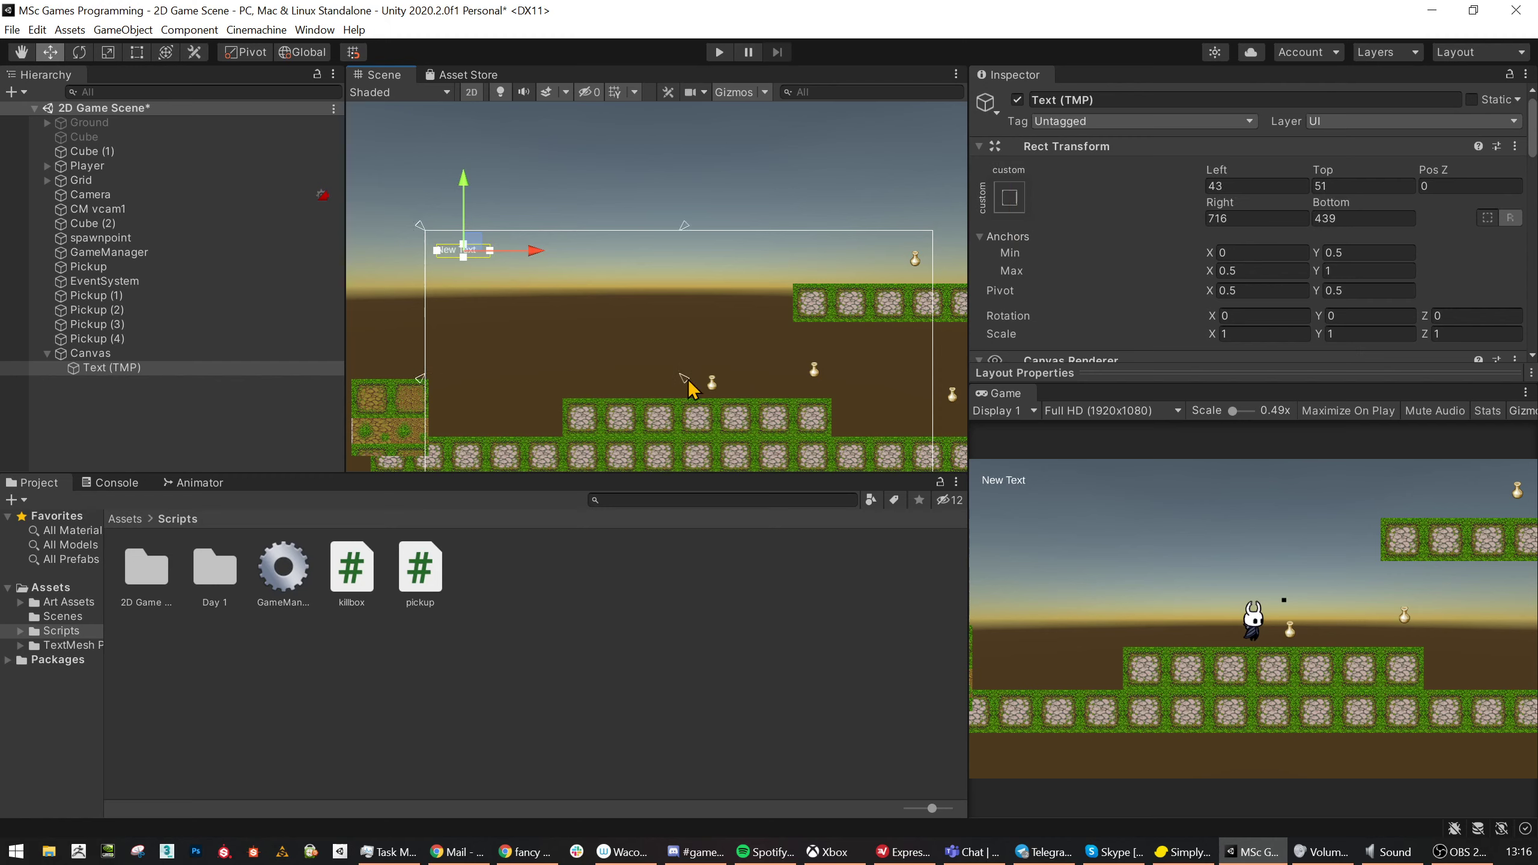
{"action": "left_click_drag", "start_coordinate": [686, 379], "coordinate": [425, 230]}
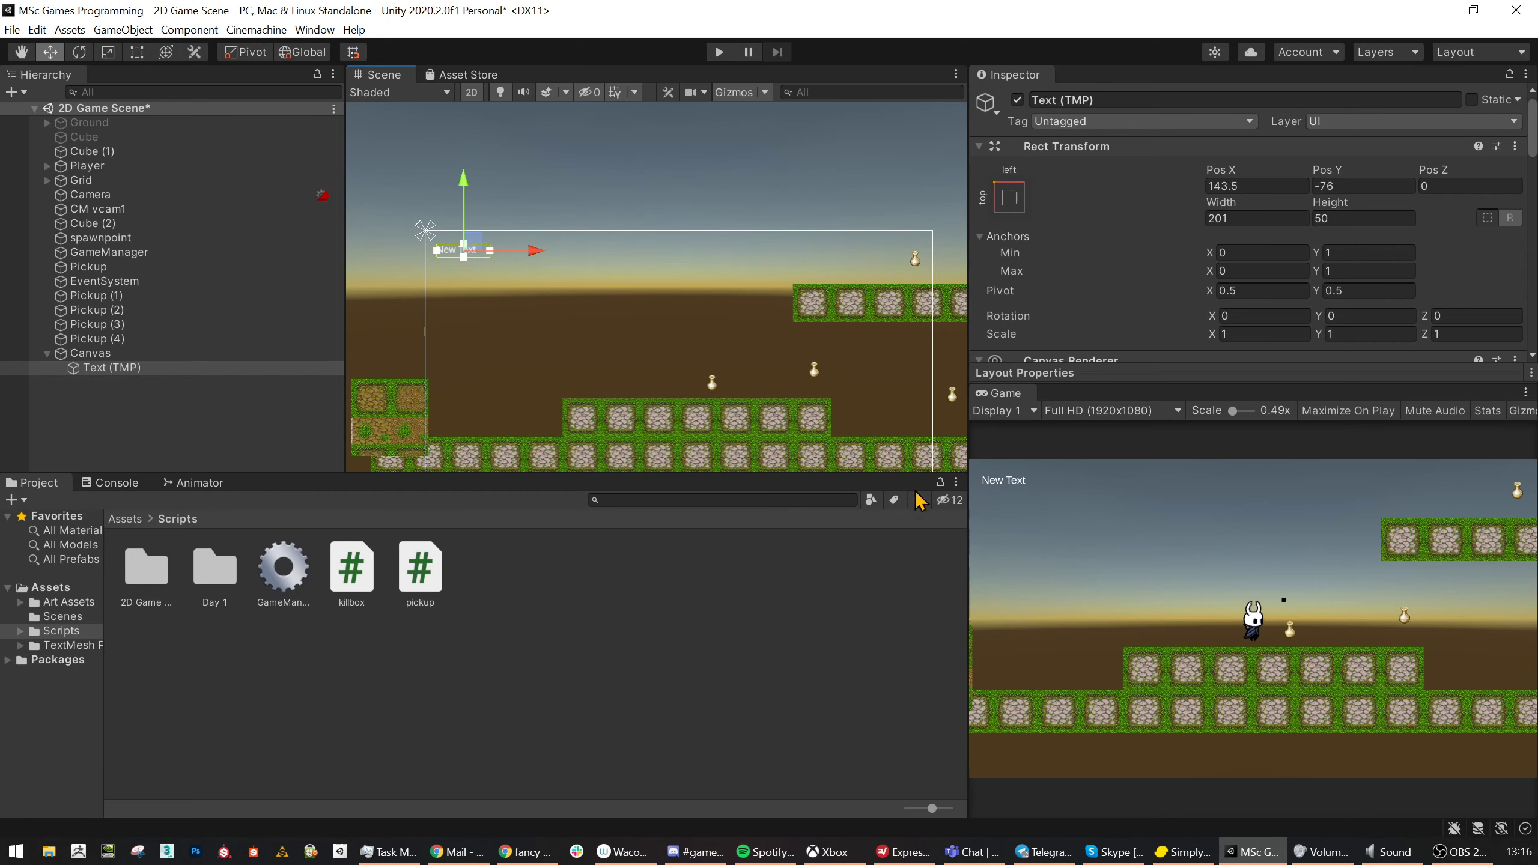
{"action": "left_click_drag", "start_coordinate": [970, 517], "coordinate": [875, 539]}
{"action": "mouse_move", "coordinate": [1077, 385]}
{"action": "left_mouse_down"}
{"action": "mouse_move", "coordinate": [1088, 446]}
{"action": "mouse_move", "coordinate": [1088, 370]}
{"action": "mouse_move", "coordinate": [1081, 408]}
{"action": "left_mouse_up"}
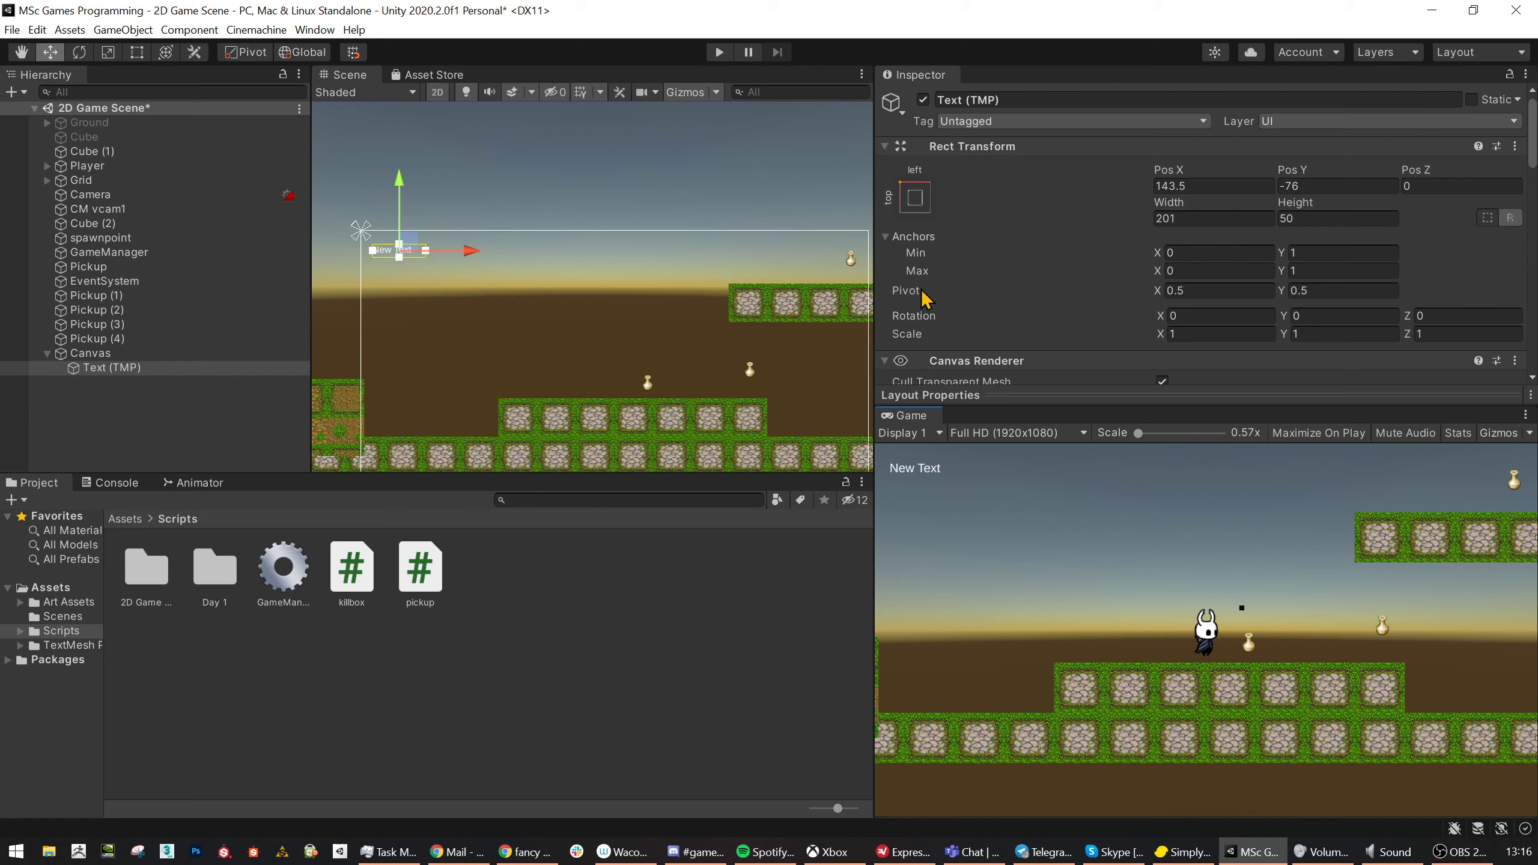
- Try the middle-center, middle-left and middle-right anchor presets on the text, ending on top-left
{"action": "left_click", "coordinate": [915, 198]}
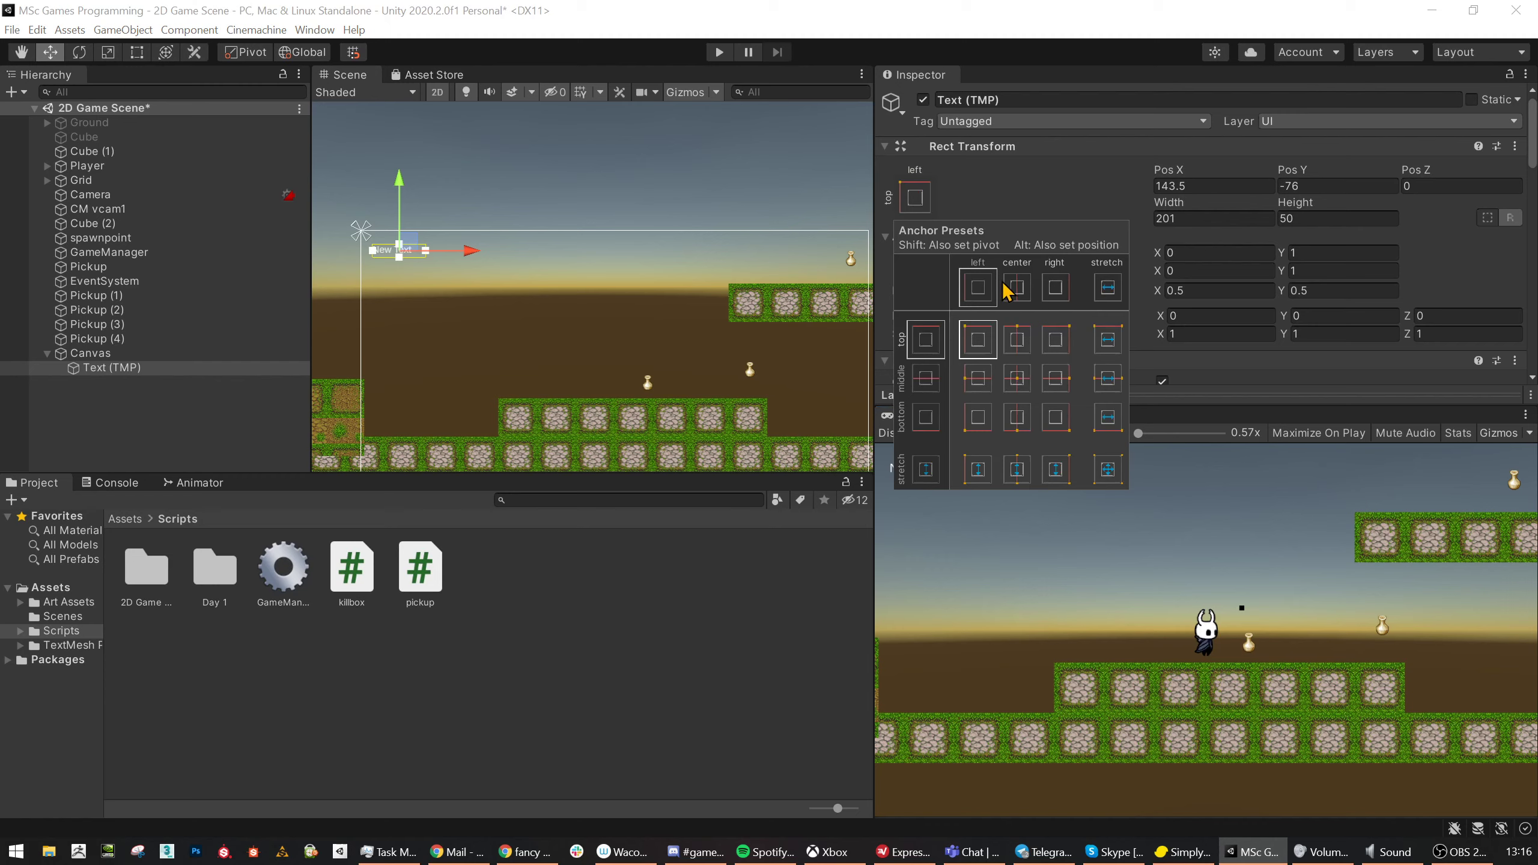
{"action": "left_click", "coordinate": [1020, 380]}
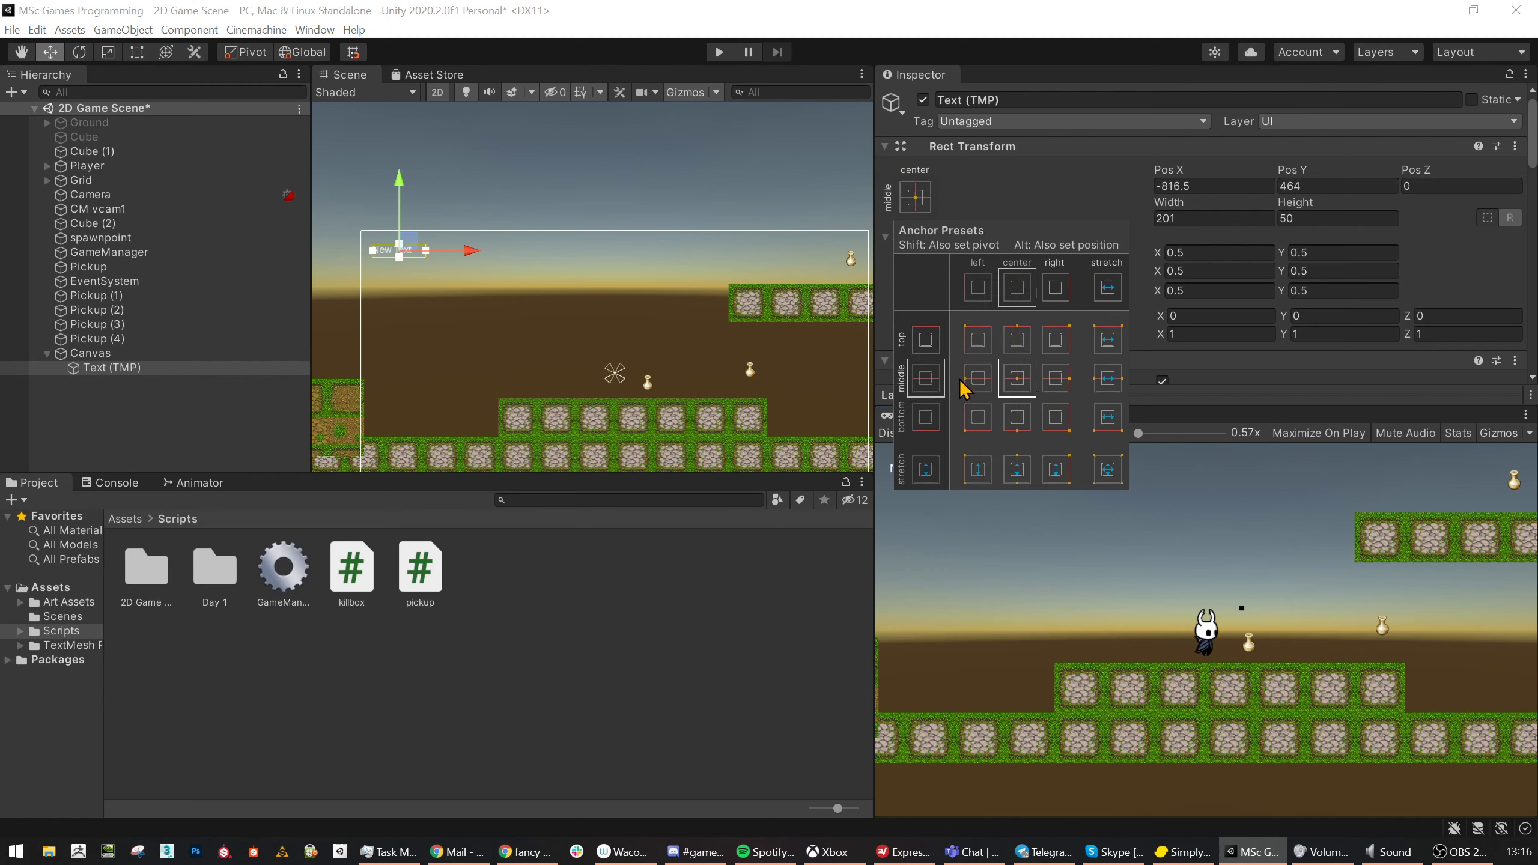
{"action": "left_click", "coordinate": [980, 381]}
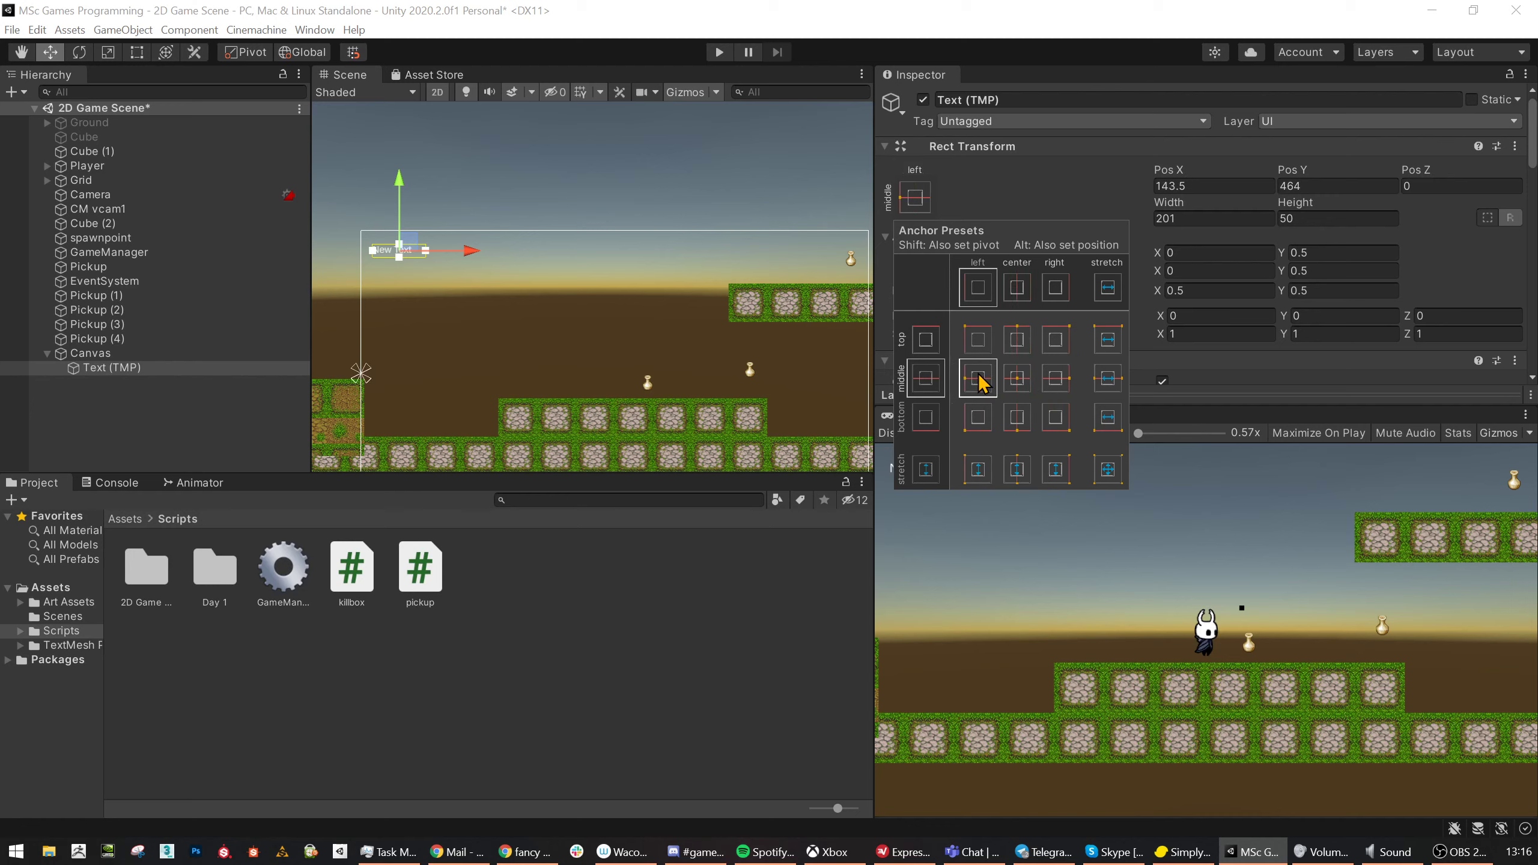
{"action": "left_click", "coordinate": [1059, 381]}
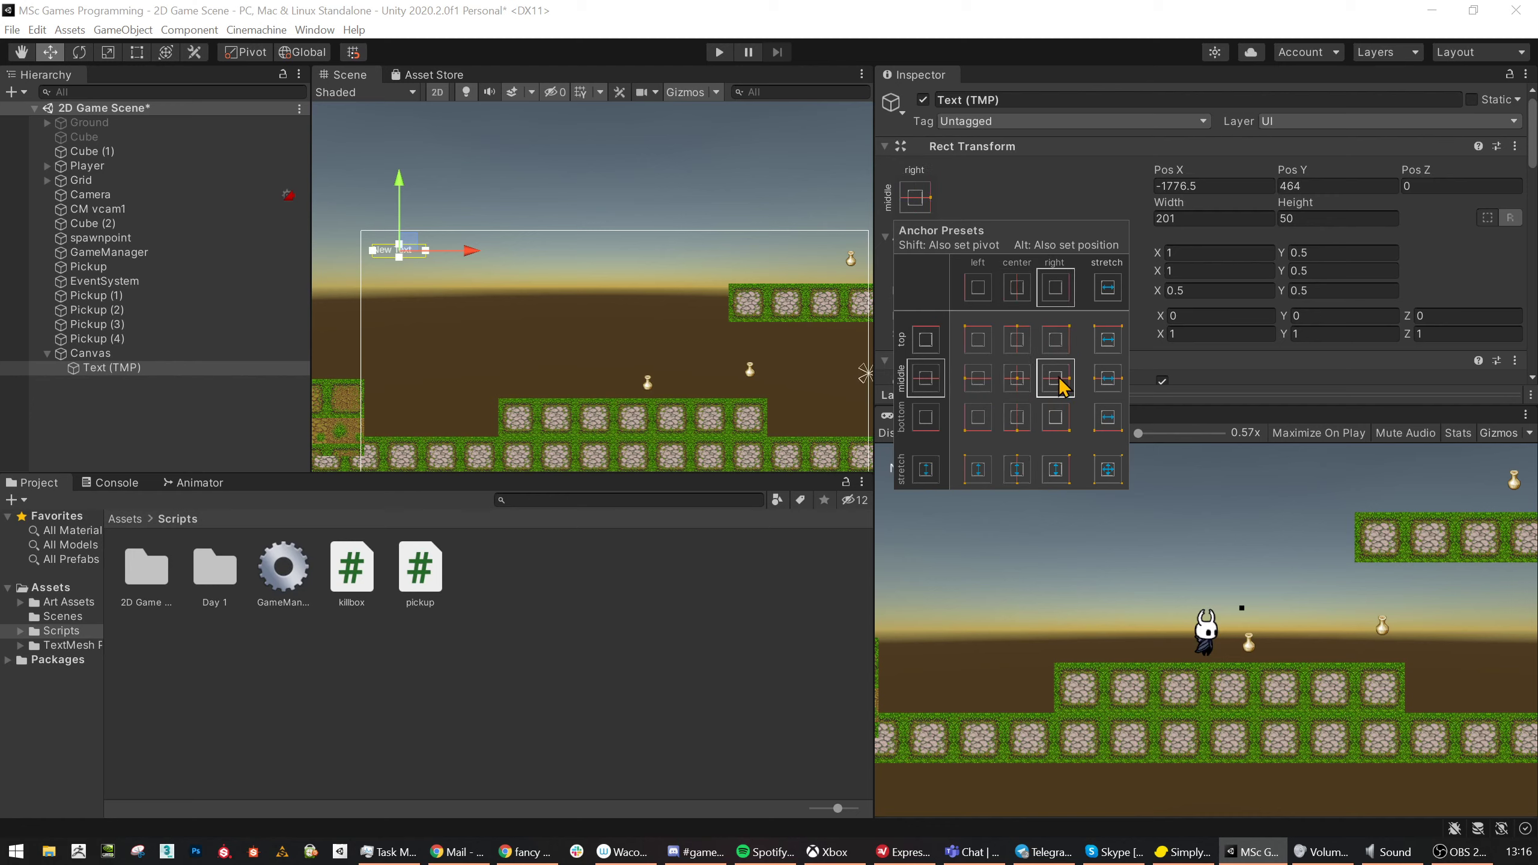
{"action": "left_click", "coordinate": [983, 340]}
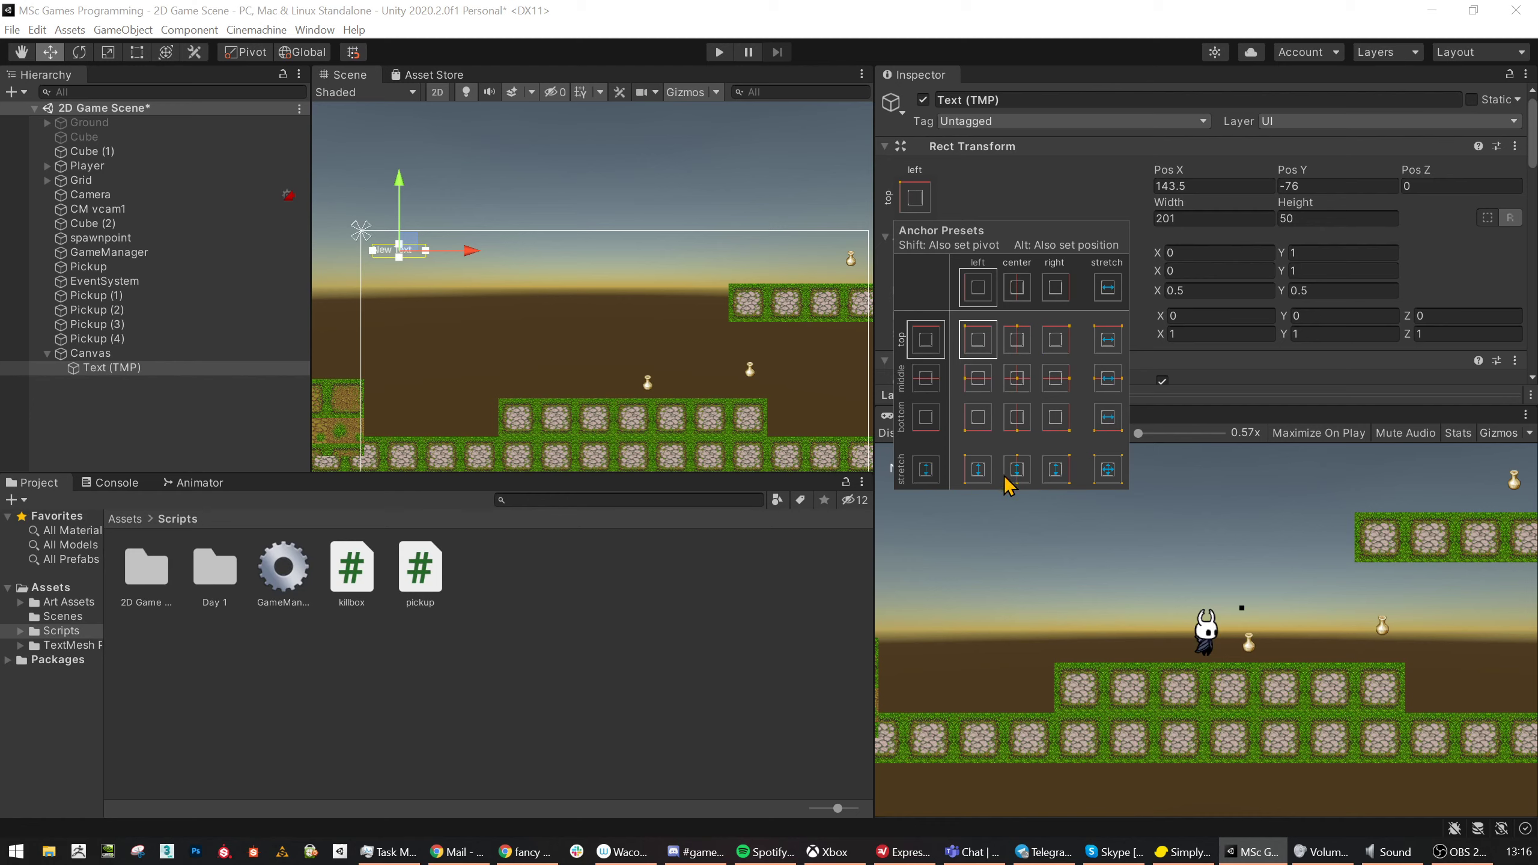
- Try the vertically stretched, horizontally centred anchor preset and move the text to the Canvas's middle, at about X -10
{"action": "middle_click_drag", "start_coordinate": [755, 399], "coordinate": [725, 370]}
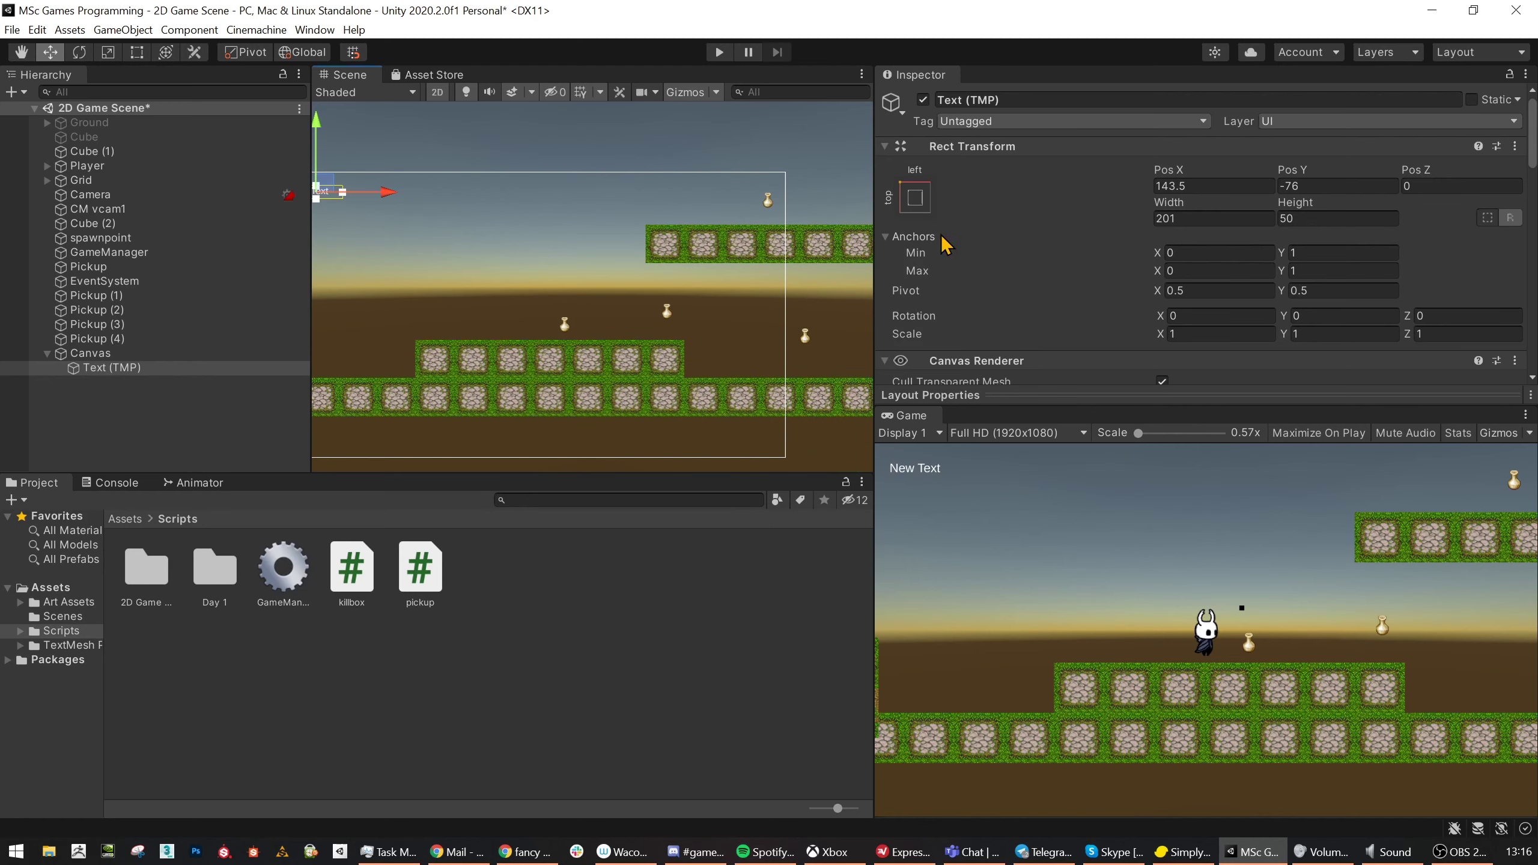
{"action": "left_click", "coordinate": [921, 195]}
{"action": "left_click", "coordinate": [1022, 479]}
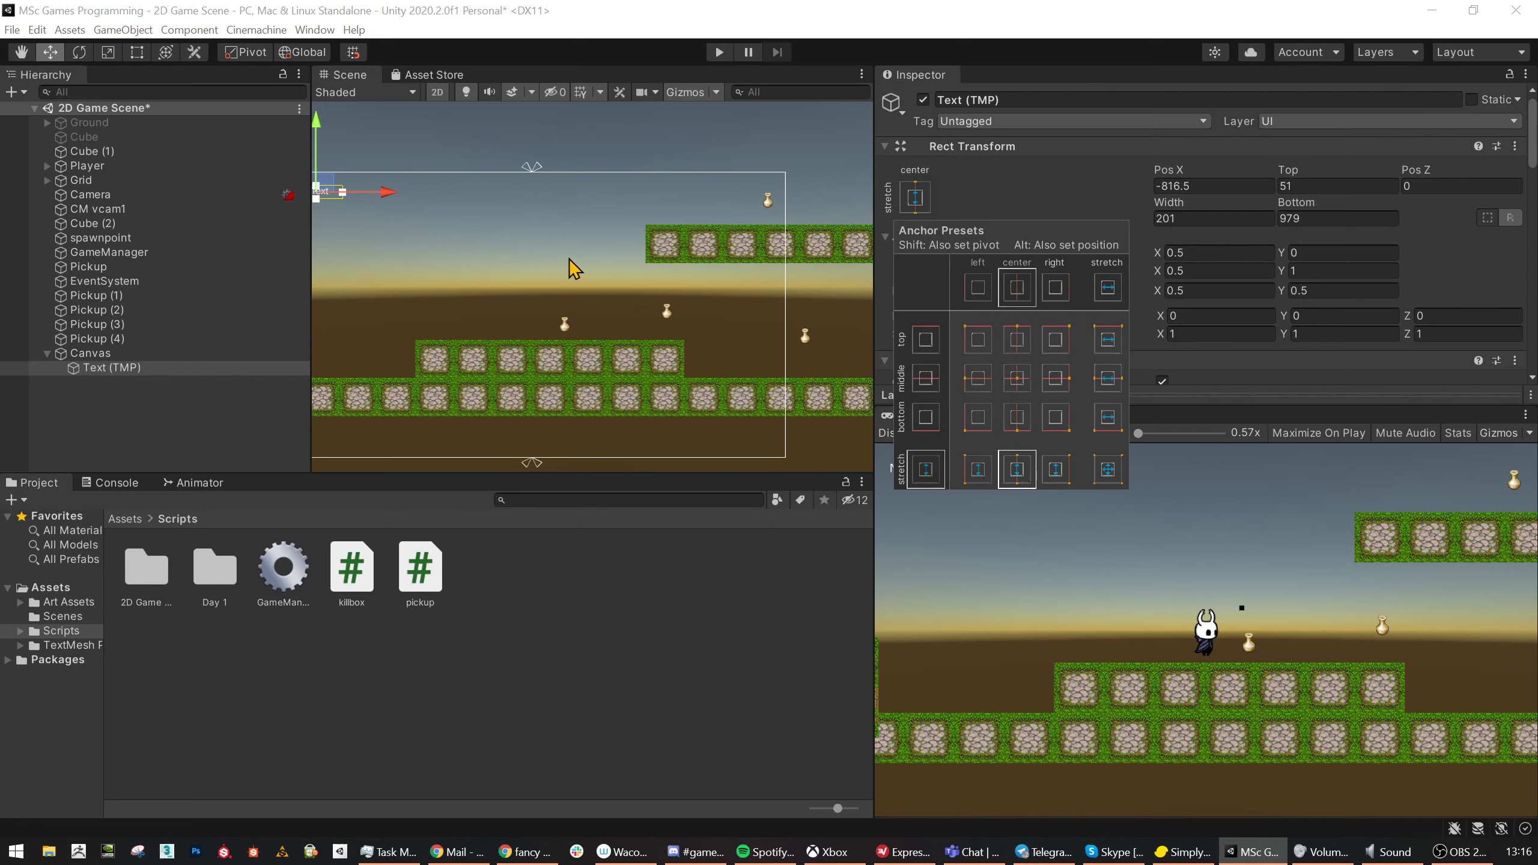
{"action": "scroll", "coordinate": [570, 259], "scroll_direction": "down", "scroll_amount": 1}
{"action": "left_click_drag", "start_coordinate": [367, 200], "coordinate": [552, 305]}
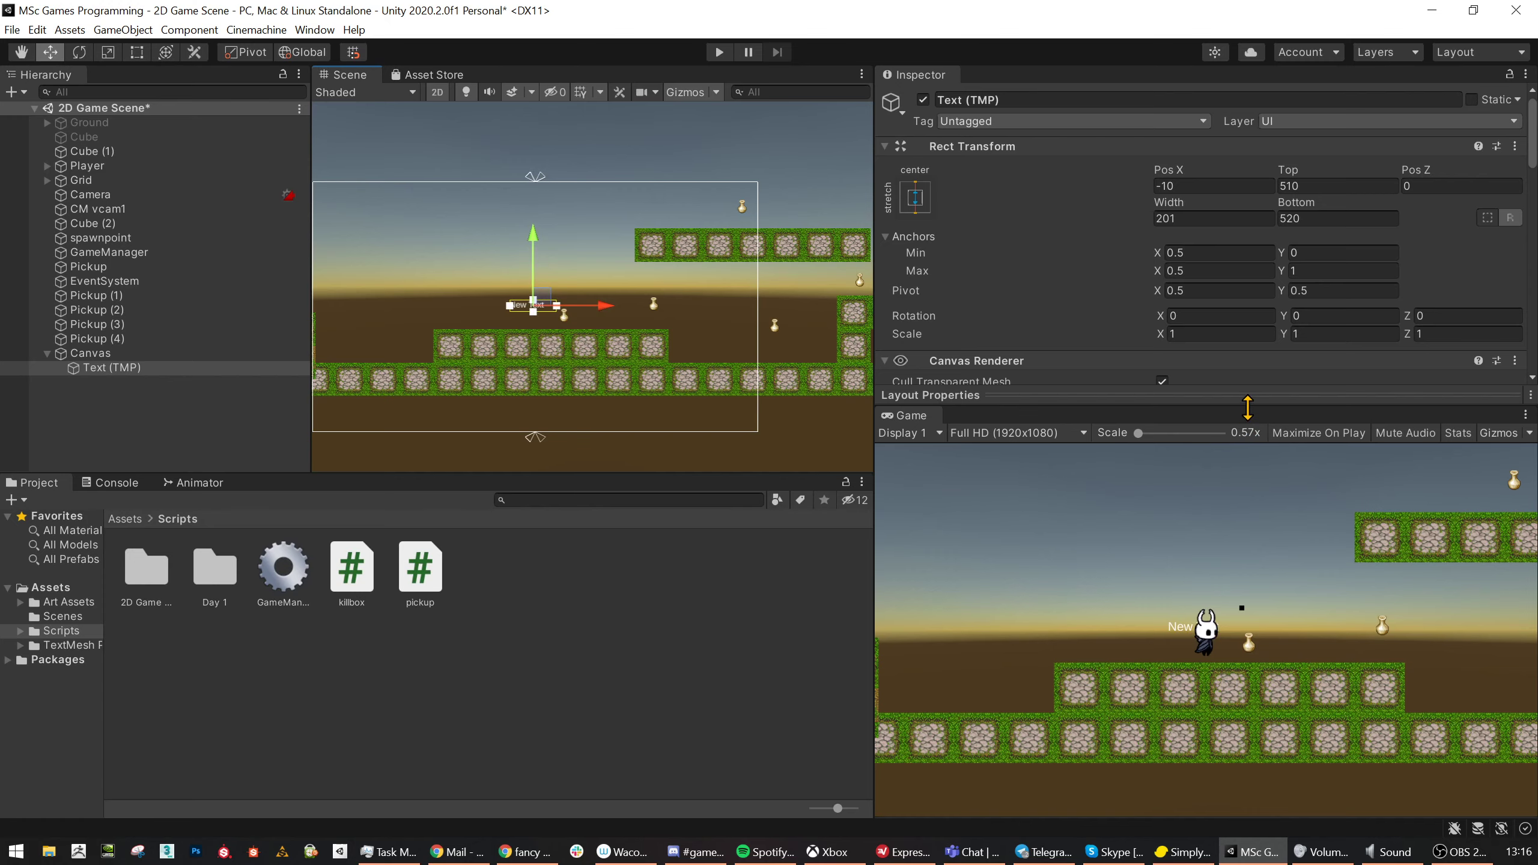
- Set the Game view's aspect to Free Aspect and resize the view to check how the stretched text behaves
{"action": "left_click_drag", "start_coordinate": [1248, 407], "coordinate": [1248, 445]}
{"action": "left_click", "coordinate": [1036, 473]}
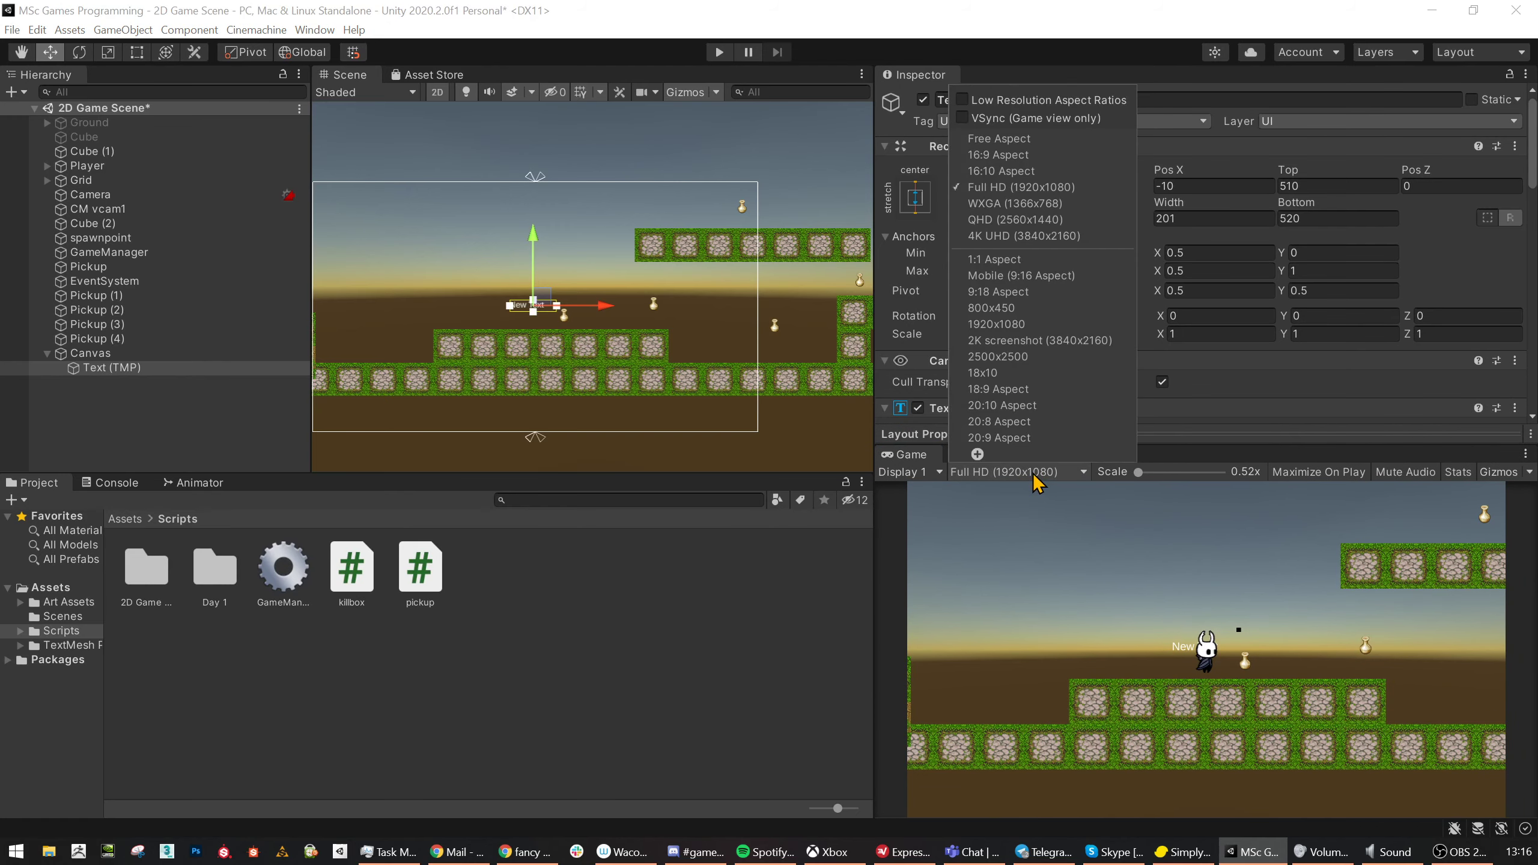
{"action": "left_click", "coordinate": [1000, 138]}
{"action": "left_click_drag", "start_coordinate": [1187, 441], "coordinate": [1177, 374]}
- Return the text to the top-left anchor preset and restore its earlier position and size
{"action": "left_click", "coordinate": [915, 197]}
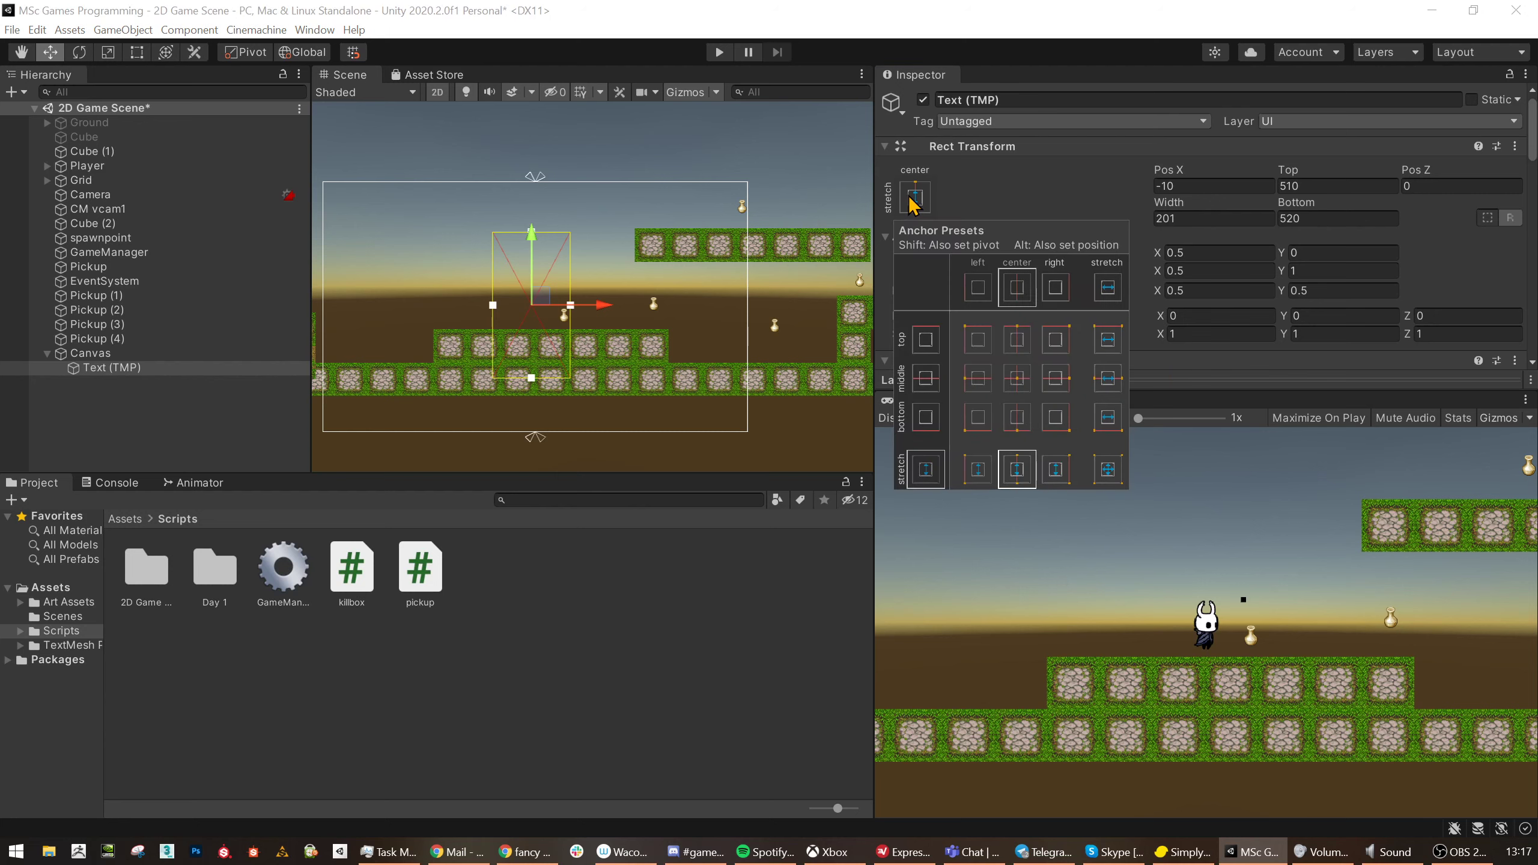
{"action": "left_click", "coordinate": [979, 341]}
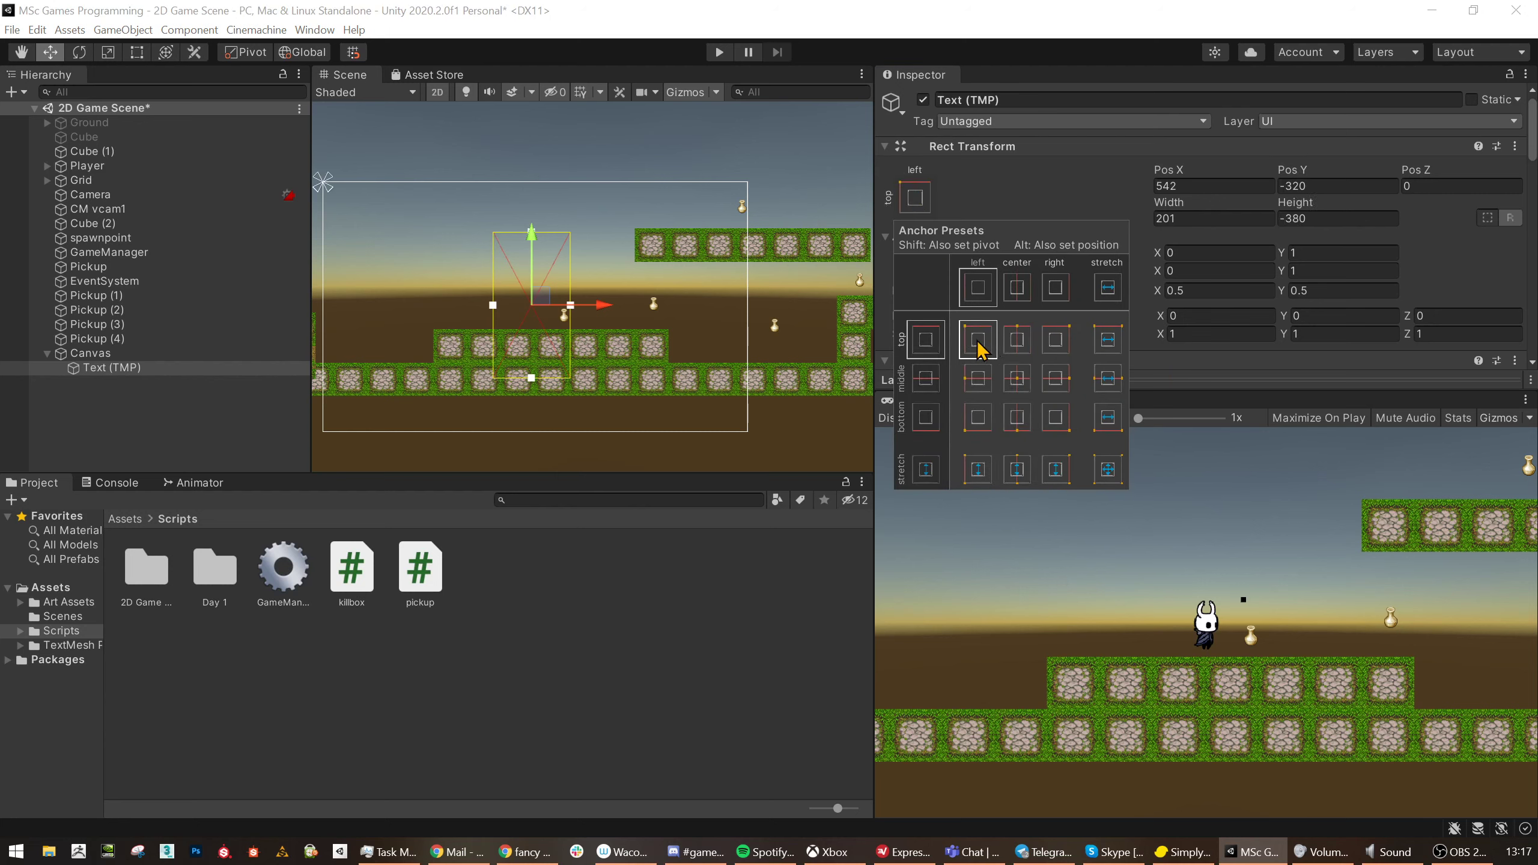
{"action": "left_click", "coordinate": [1066, 207]}
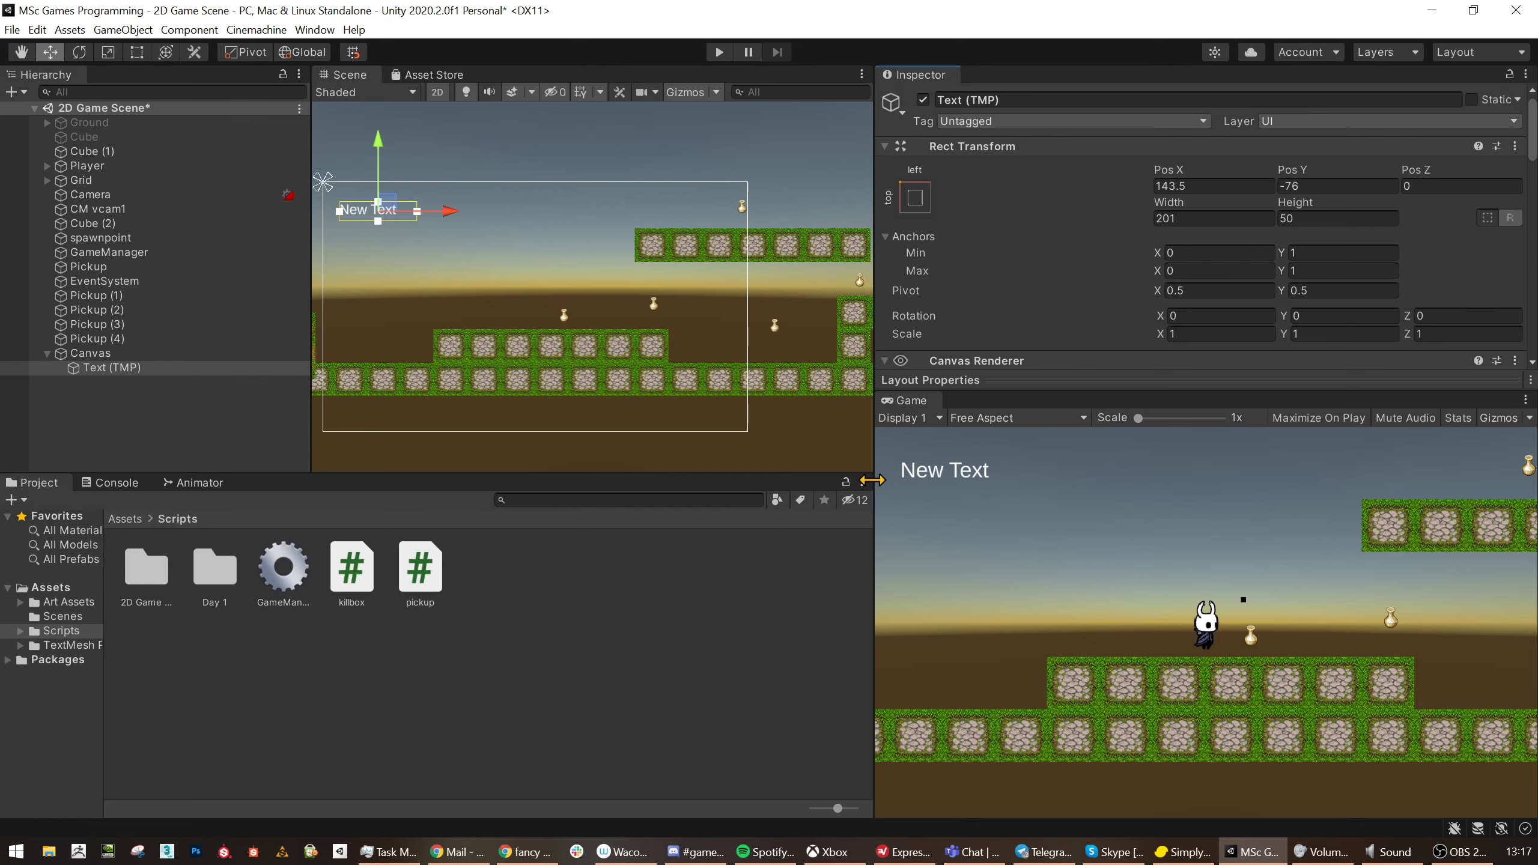
- Move the text closer to the Canvas's upper-left corner, at about X 127, Y -48
{"action": "mouse_move", "coordinate": [872, 480]}
{"action": "left_mouse_down"}
{"action": "mouse_move", "coordinate": [1202, 473]}
{"action": "mouse_move", "coordinate": [836, 473]}
{"action": "mouse_move", "coordinate": [962, 464]}
{"action": "mouse_move", "coordinate": [860, 463]}
{"action": "left_mouse_up"}
{"action": "scroll", "coordinate": [962, 178], "scroll_direction": "down", "scroll_amount": 5}
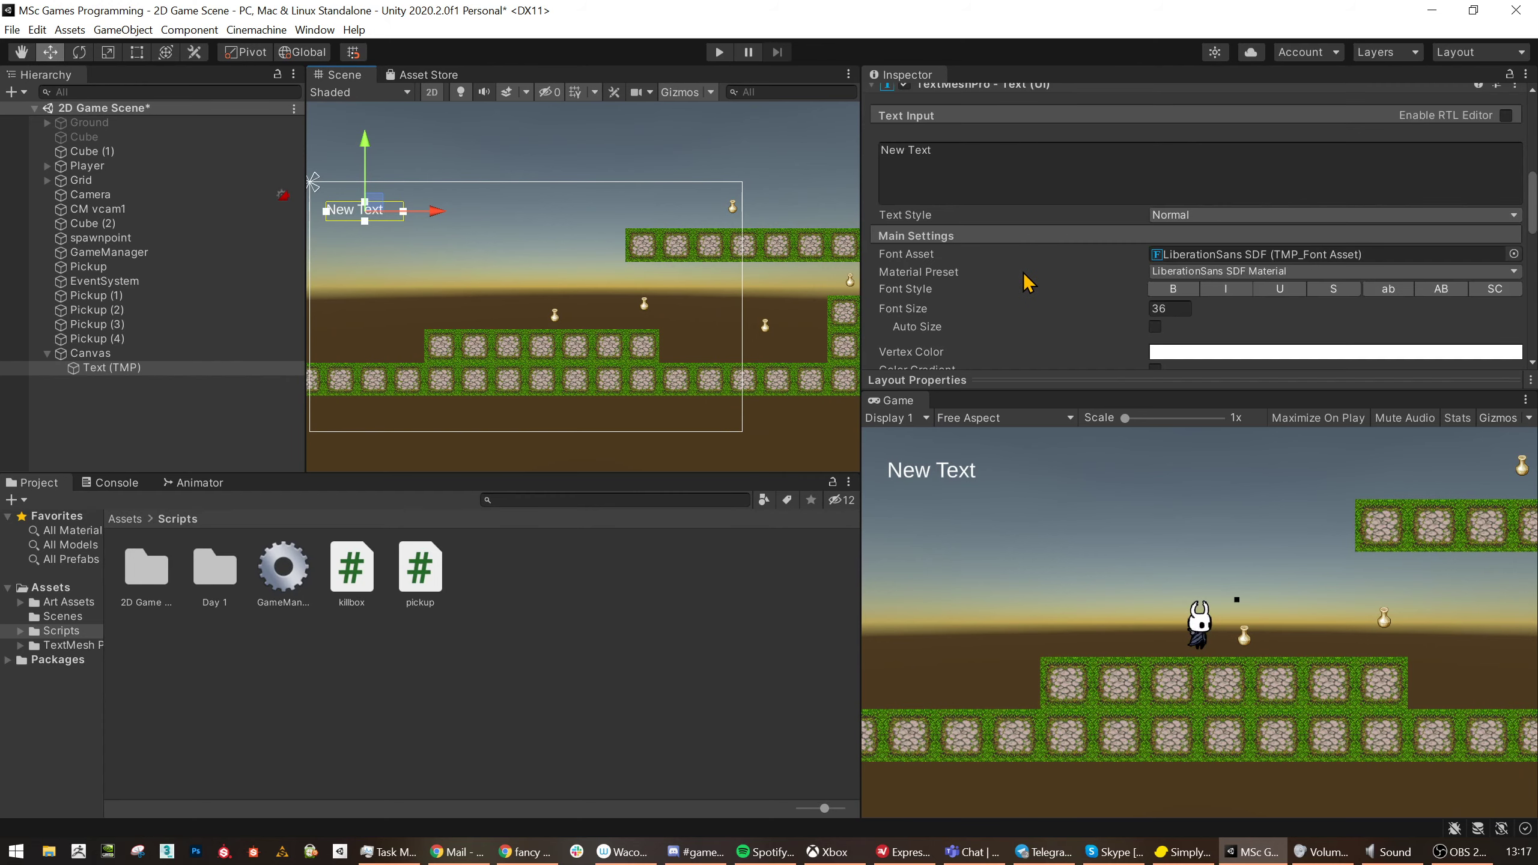
{"action": "left_click", "coordinate": [950, 151]}
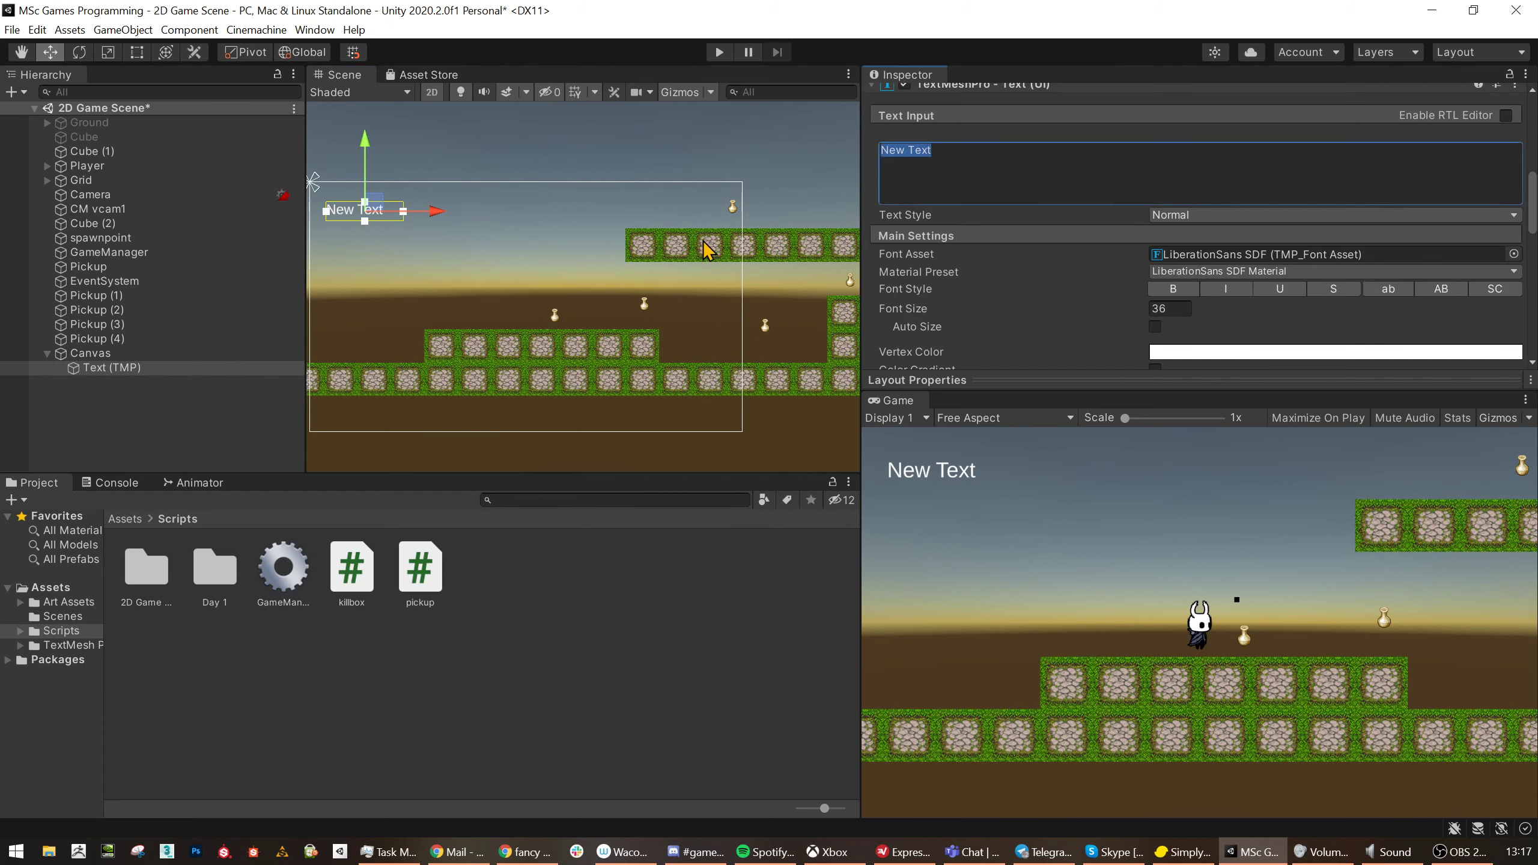
{"action": "left_click", "coordinate": [379, 207]}
{"action": "left_click", "coordinate": [130, 340]}
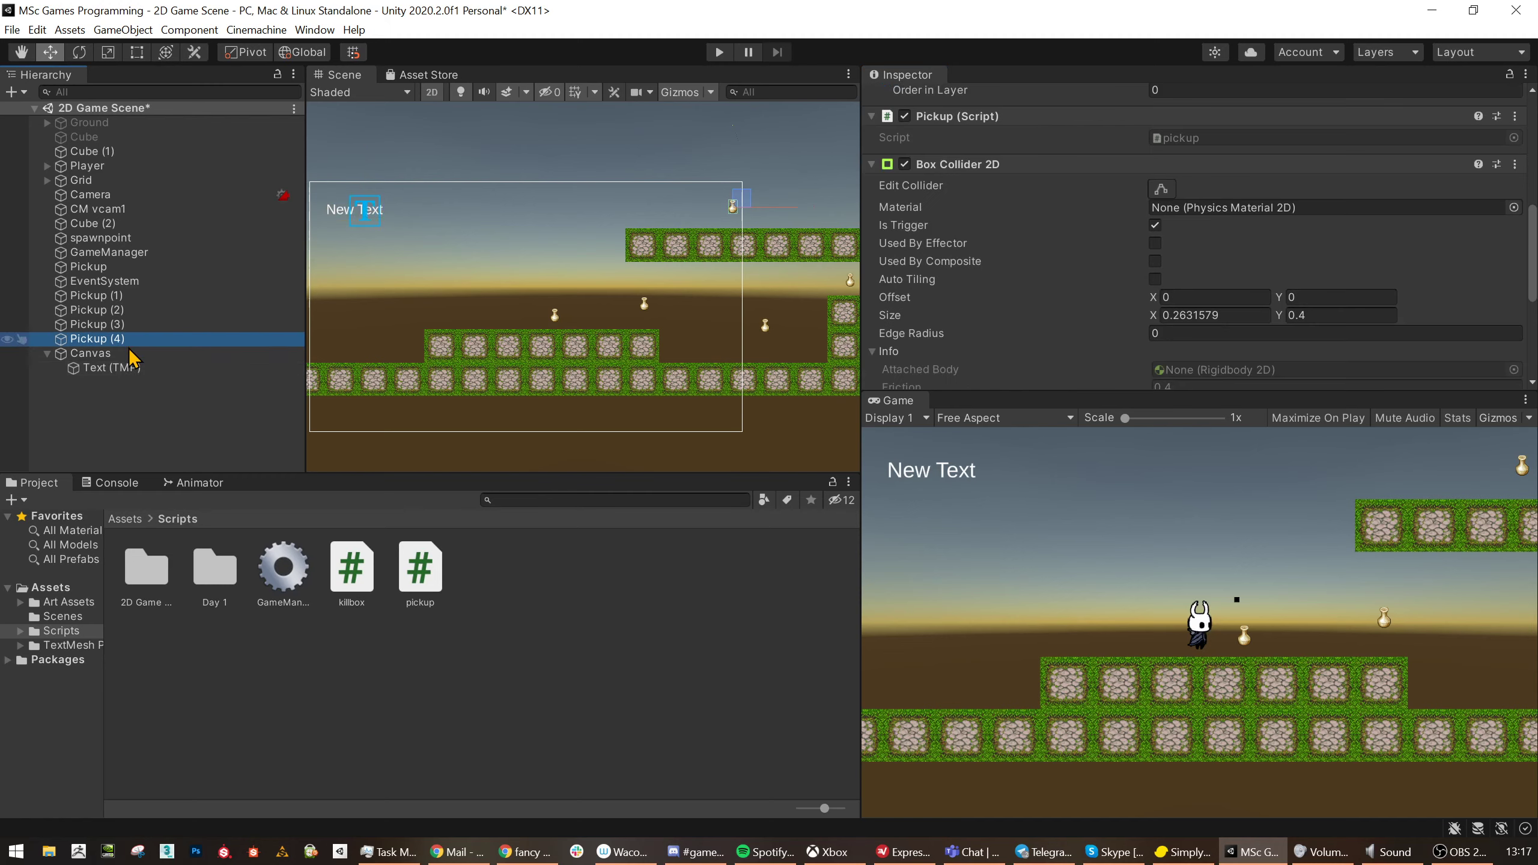
{"action": "left_click", "coordinate": [109, 368]}
{"action": "left_click_drag", "start_coordinate": [383, 200], "coordinate": [377, 190]}
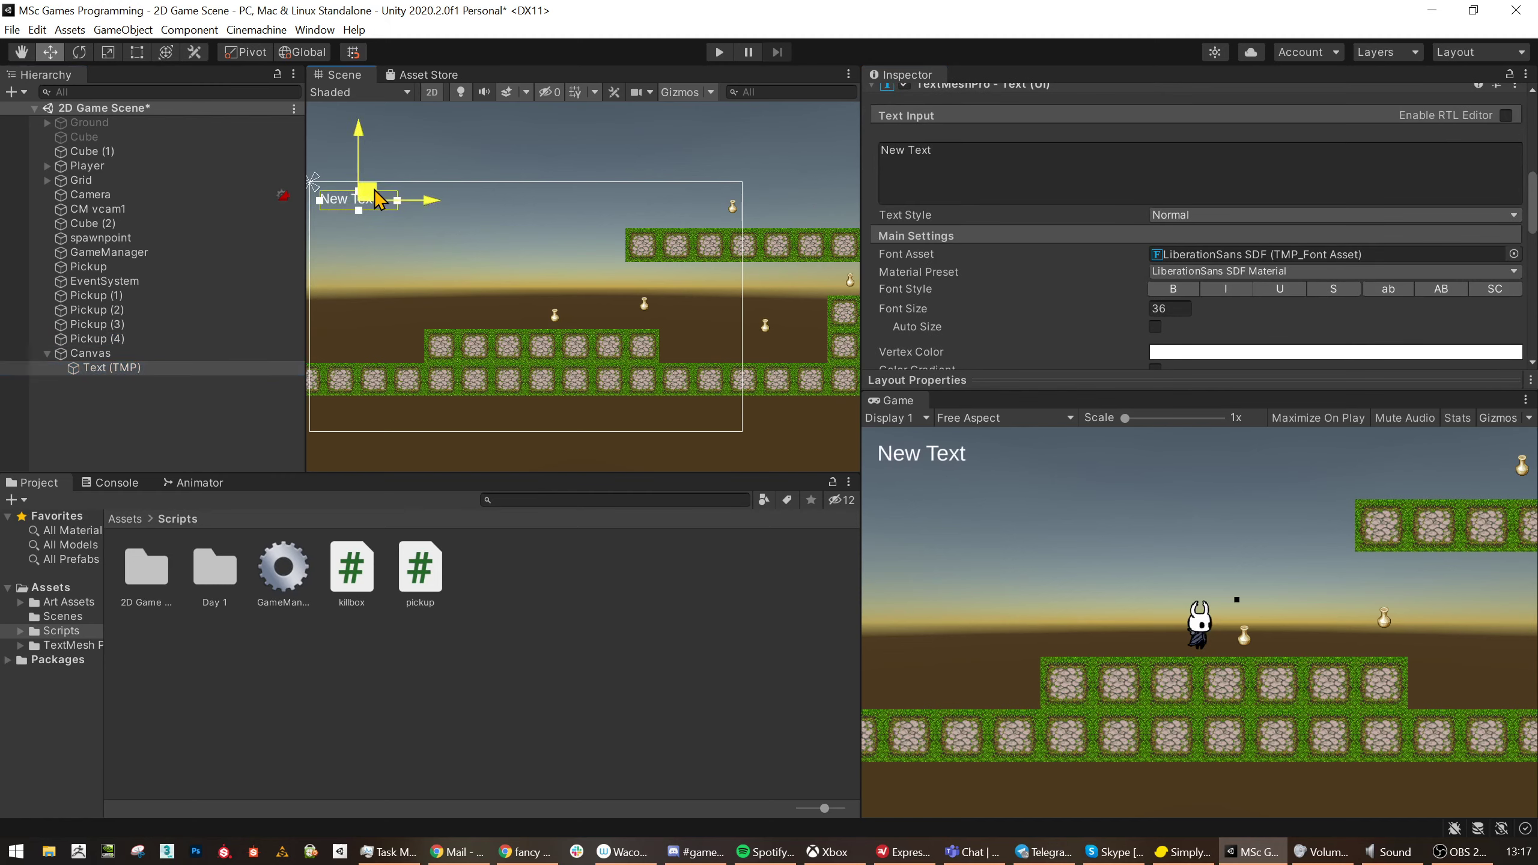
- Replace the text's content with "Hello I am Score"
{"action": "left_click", "coordinate": [963, 151]}
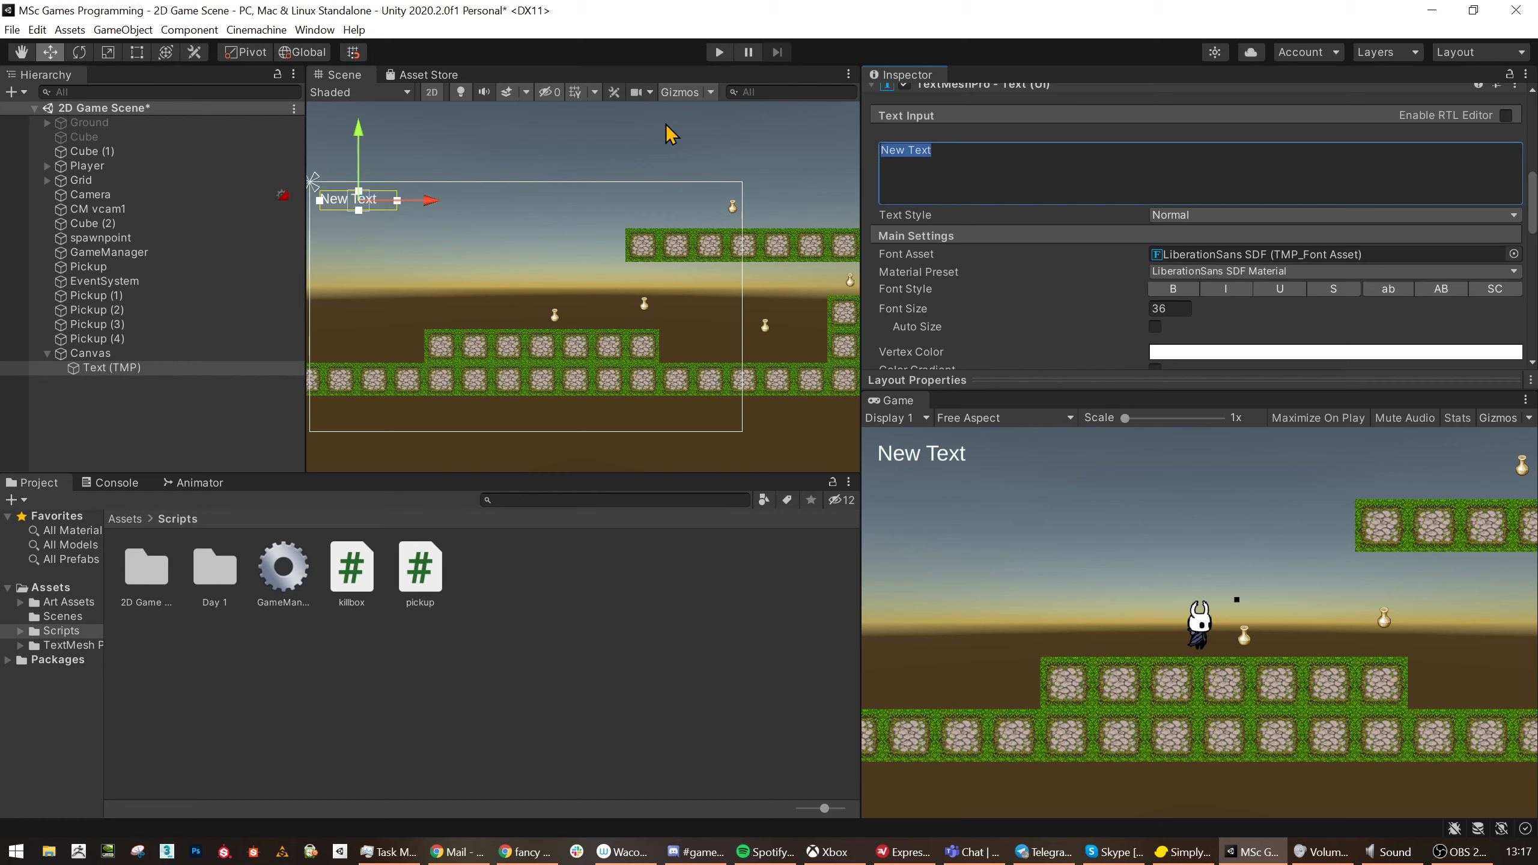
{"action": "type", "text": "Hello"}
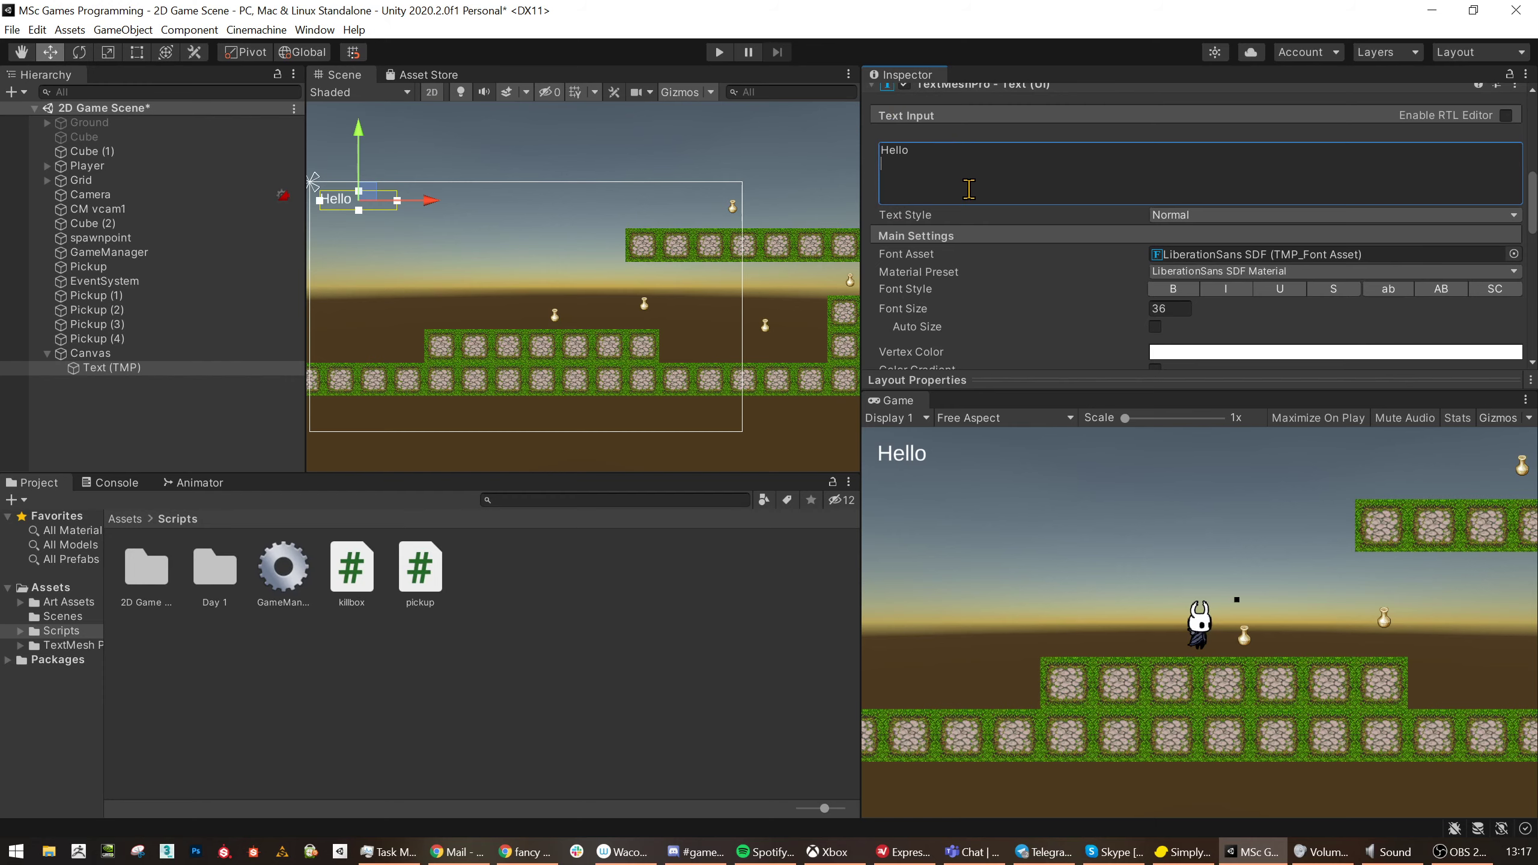
{"action": "scroll", "coordinate": [1017, 276], "scroll_direction": "down", "scroll_amount": 10}
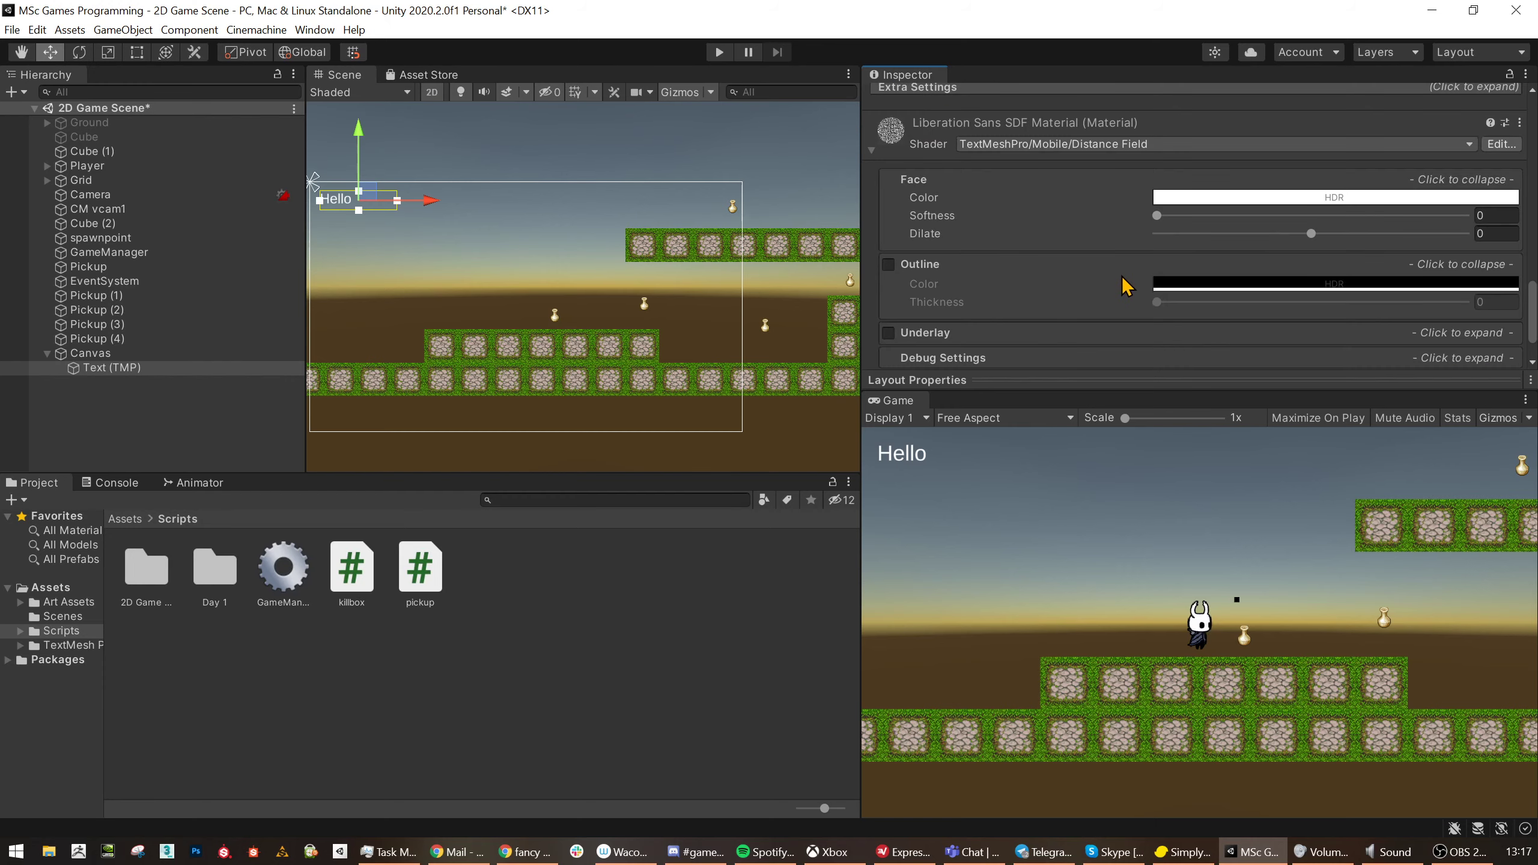
{"action": "scroll", "coordinate": [1121, 318], "scroll_direction": "up", "scroll_amount": 15}
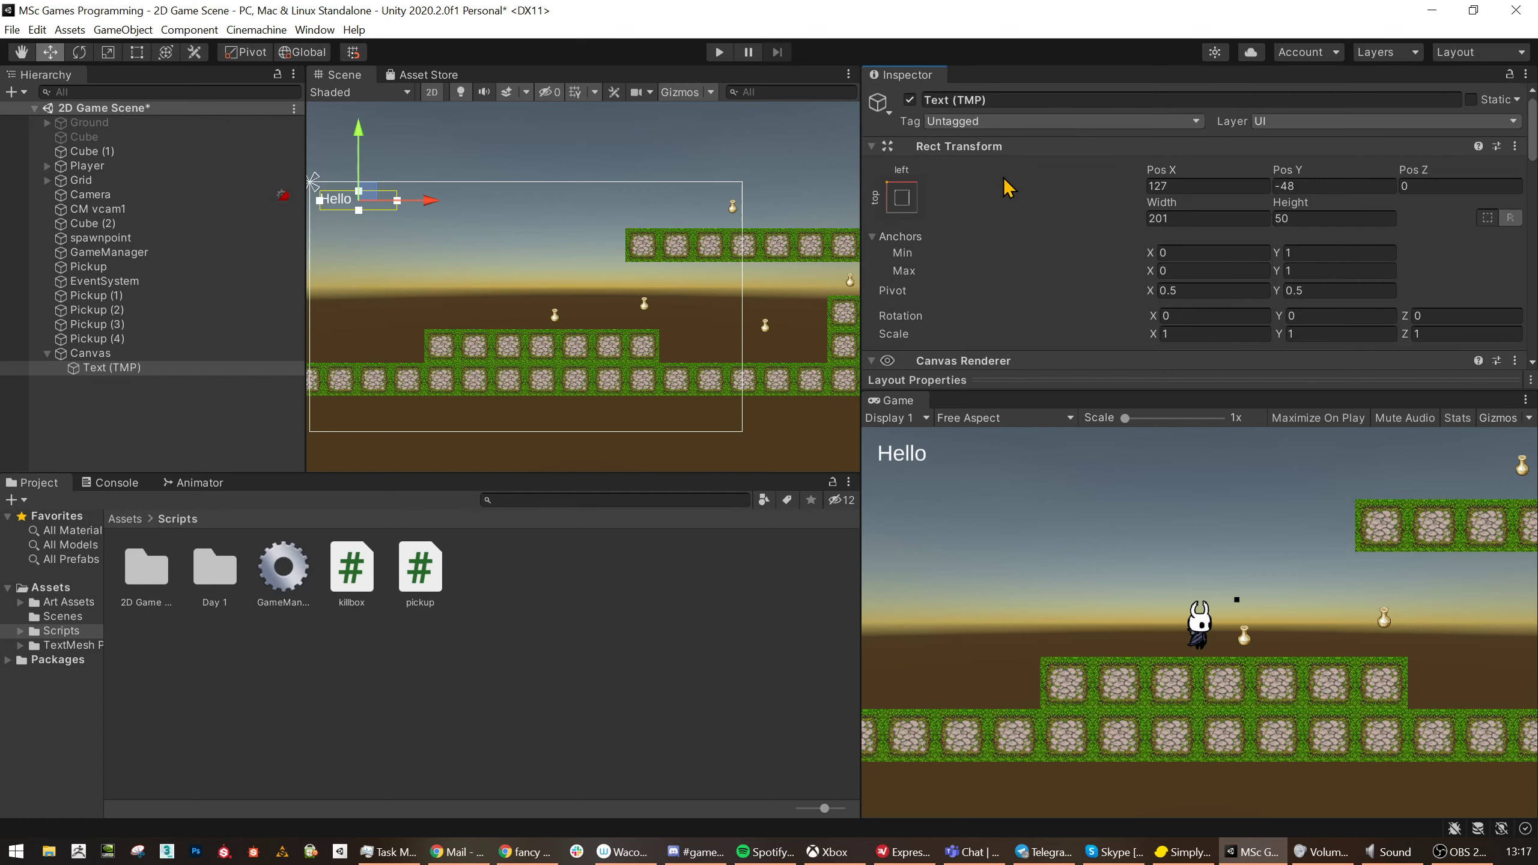
{"action": "scroll", "coordinate": [1085, 267], "scroll_direction": "down", "scroll_amount": 15}
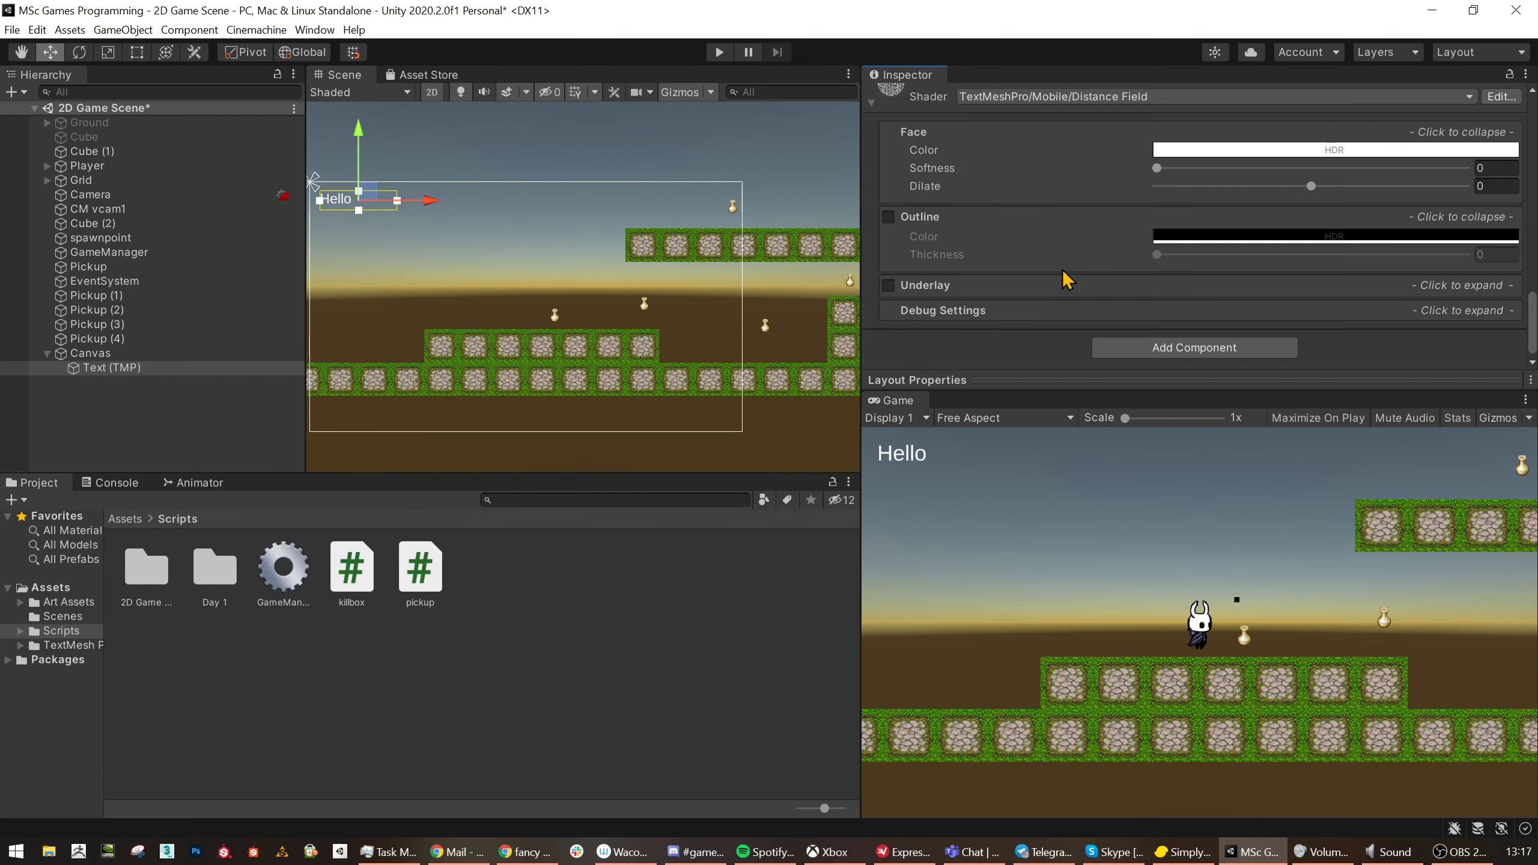
{"action": "scroll", "coordinate": [987, 245], "scroll_direction": "up", "scroll_amount": 10}
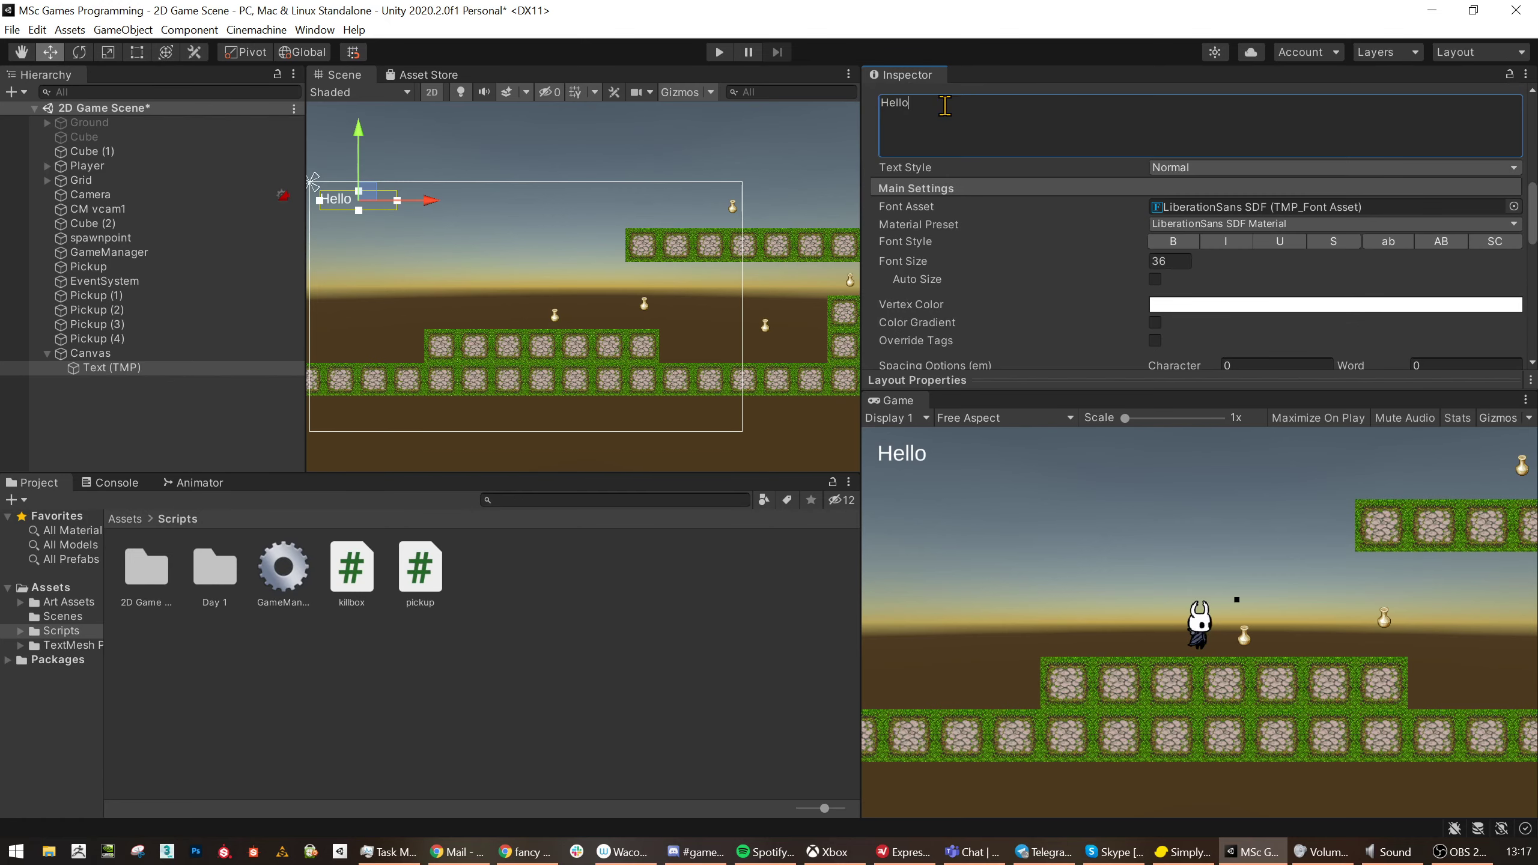
{"action": "type", "text": "am Score"}
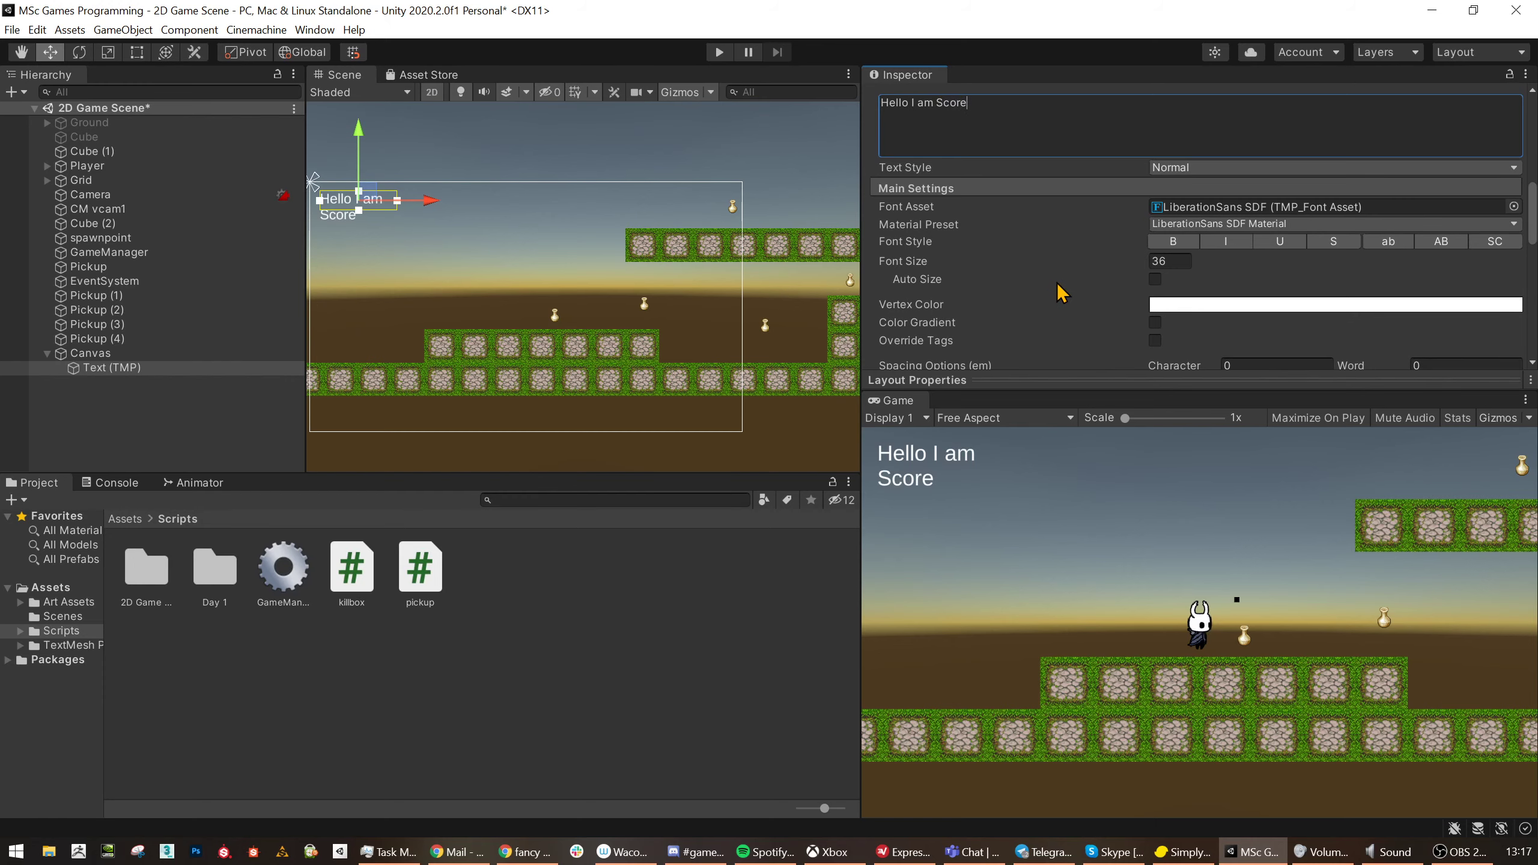
- Rename the text object ScoreText
{"action": "scroll", "coordinate": [1054, 261], "scroll_direction": "up", "scroll_amount": 10}
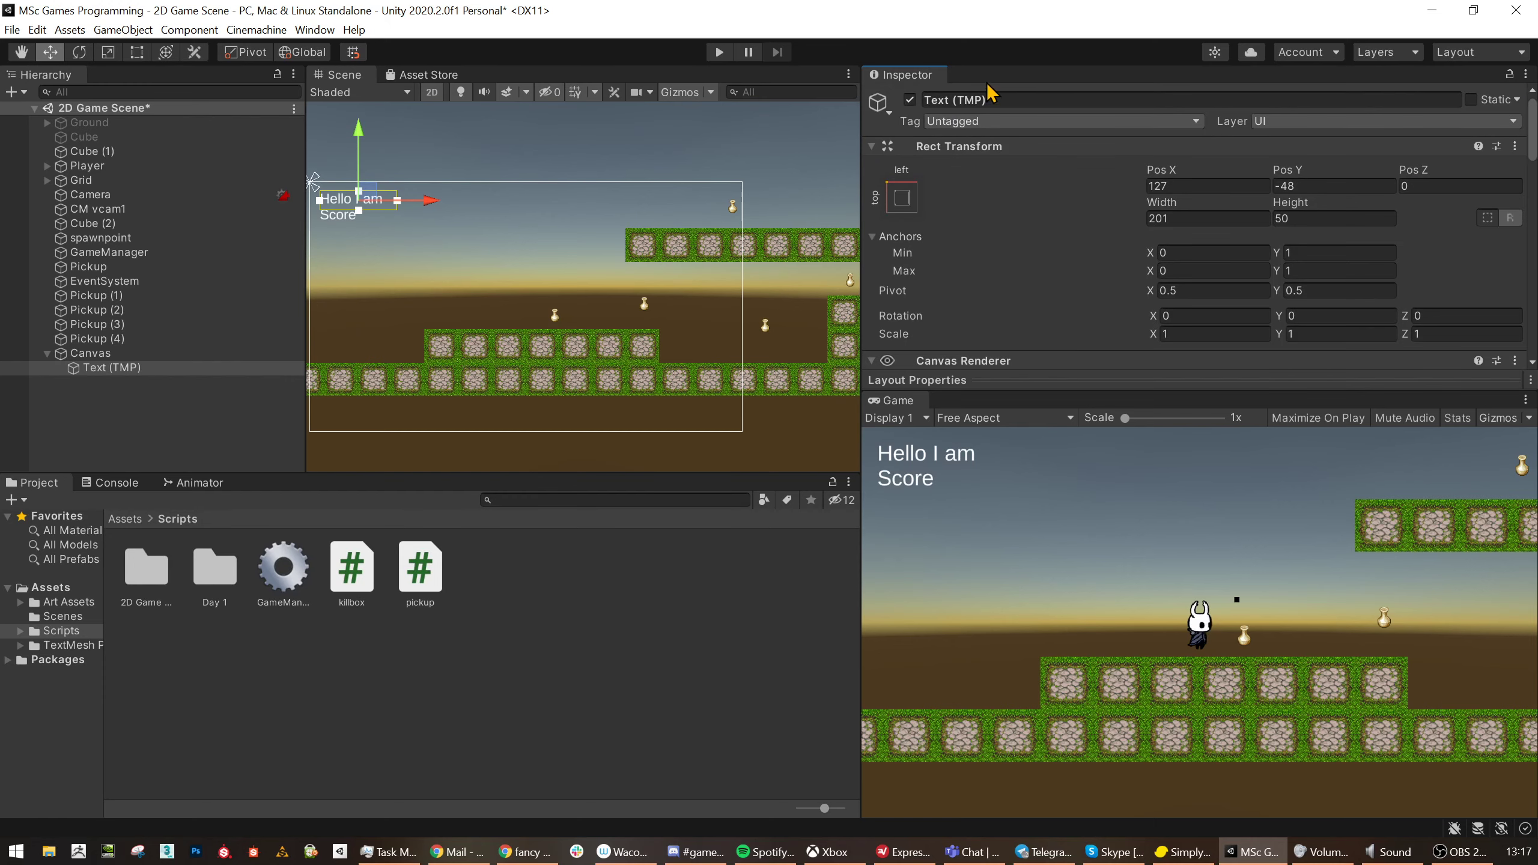
{"action": "left_click", "coordinate": [990, 99]}
{"action": "type", "text": "ScoreText"}
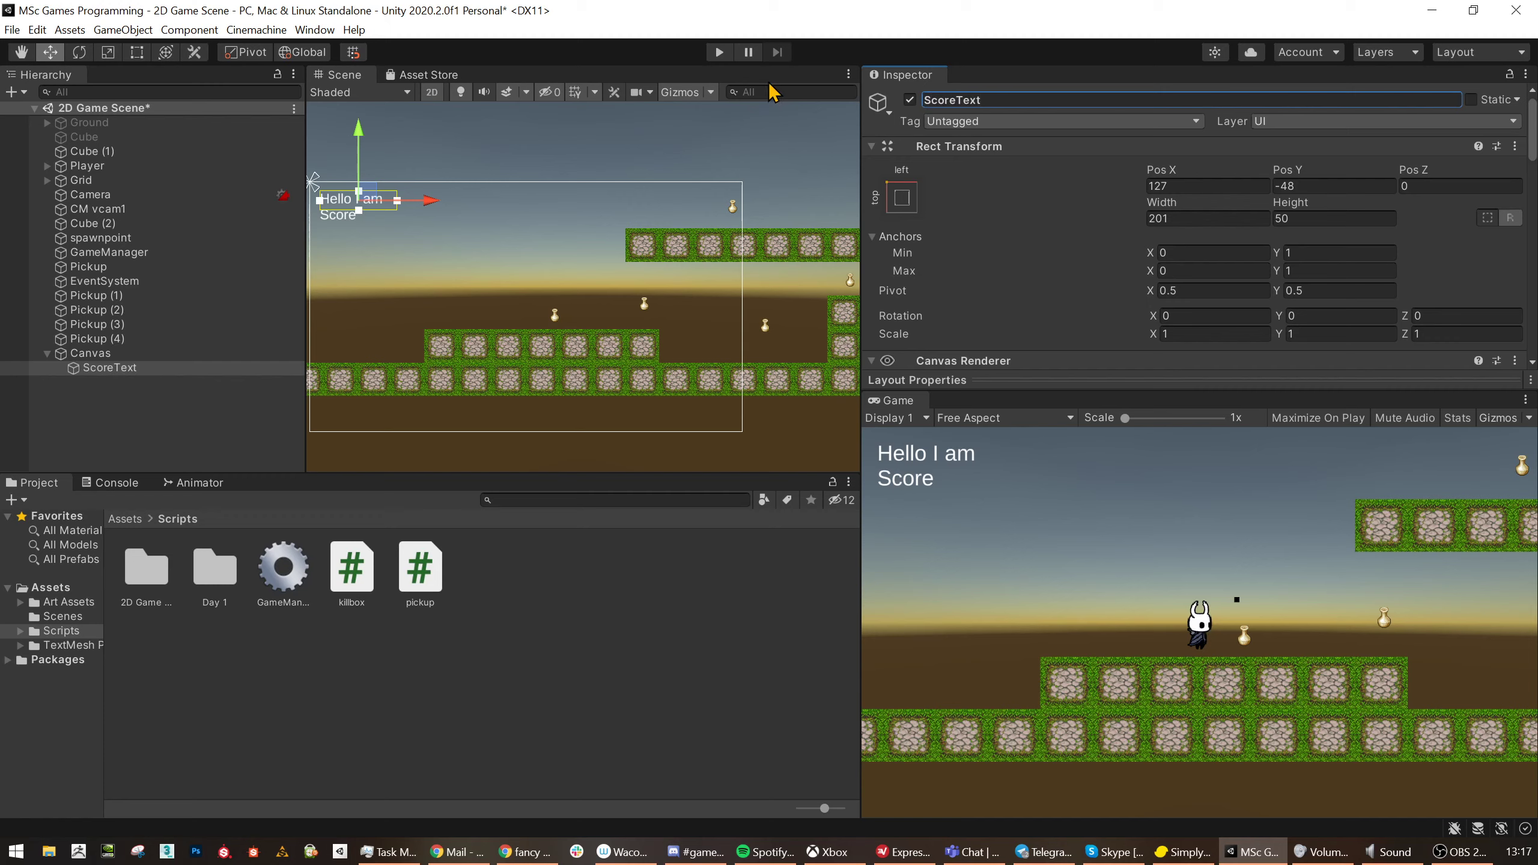
{"action": "scroll", "coordinate": [1140, 280], "scroll_direction": "down", "scroll_amount": 5}
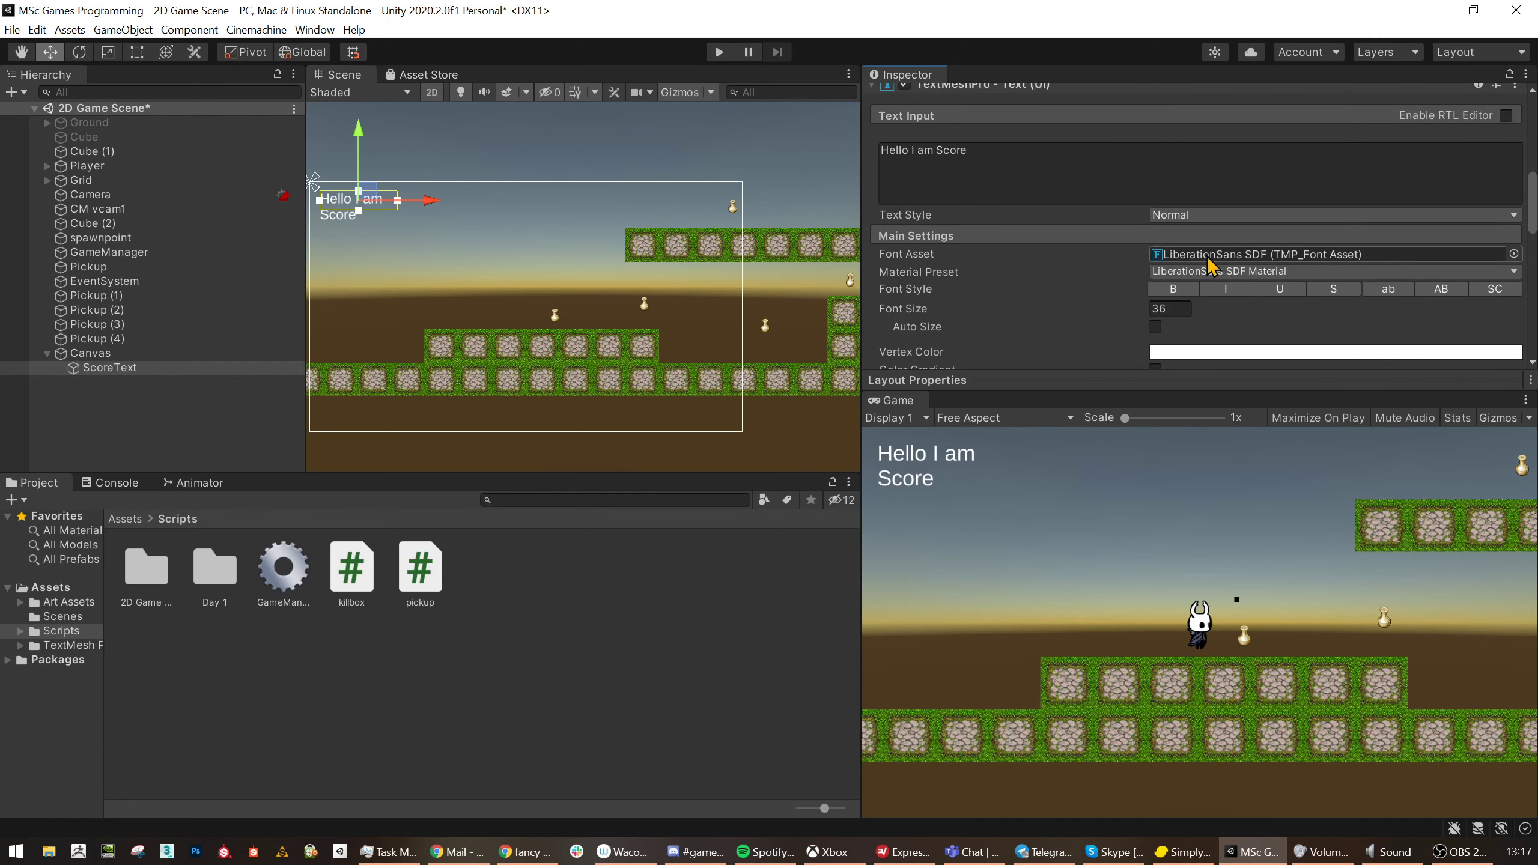
- Examine the font assets available for the score text without changing its font
{"action": "left_click", "coordinate": [1515, 254]}
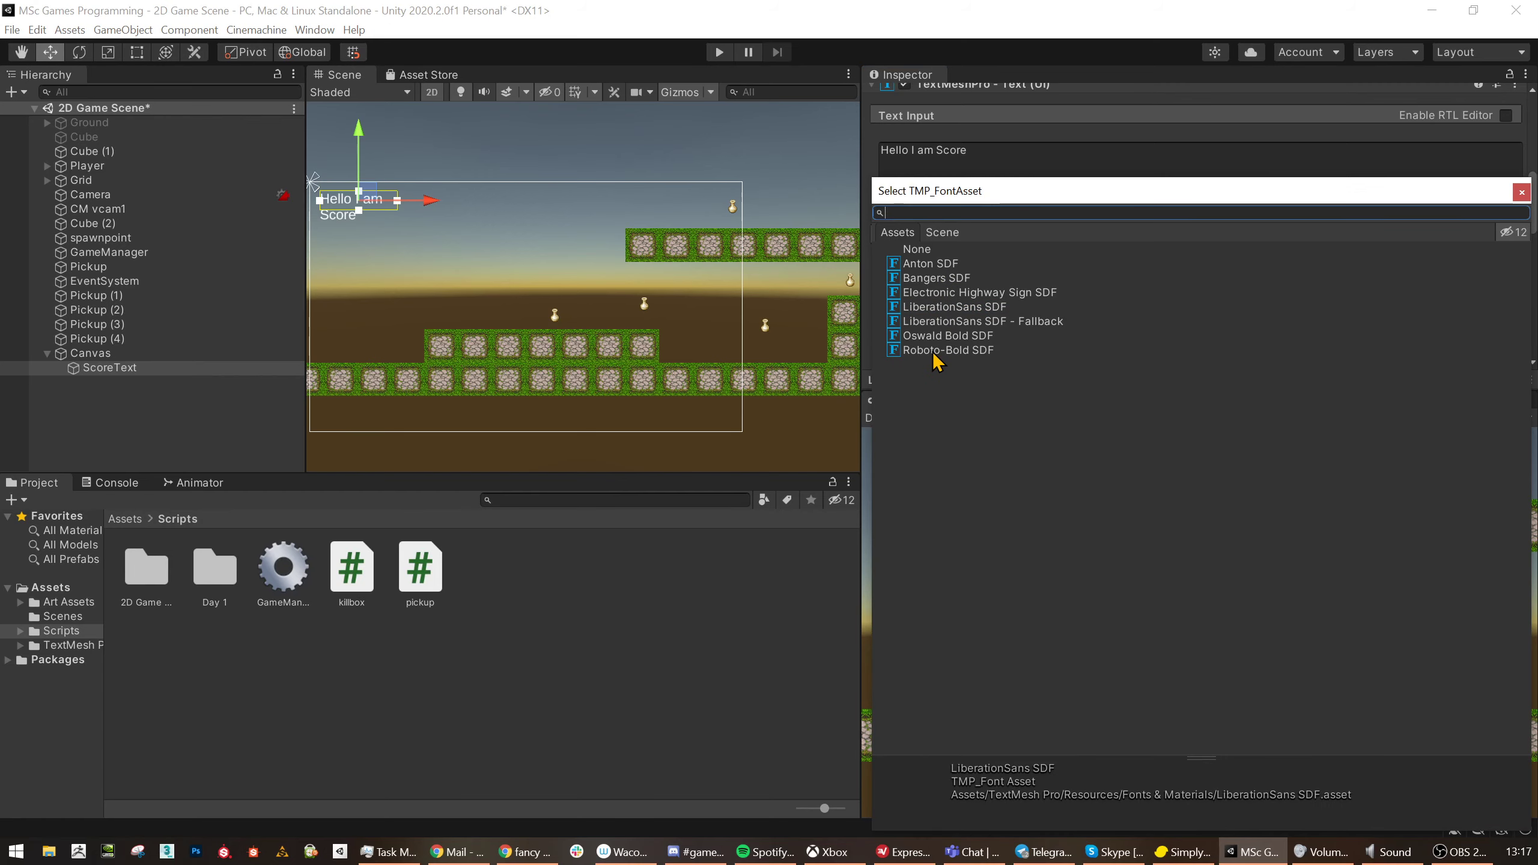
{"action": "key", "text": "Escape"}
{"action": "left_click", "coordinate": [1515, 255]}
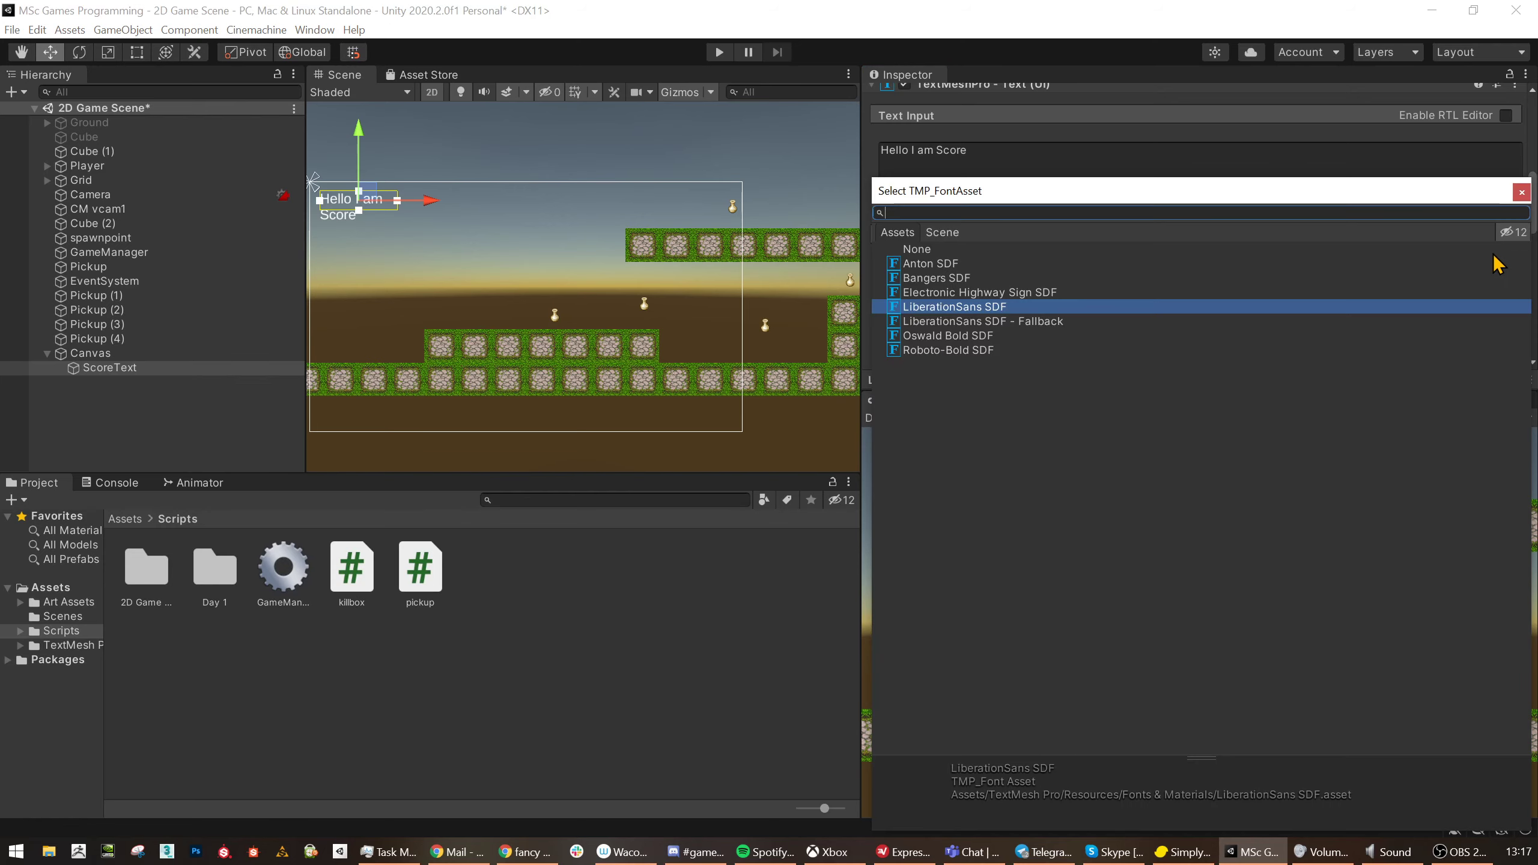
{"action": "key", "text": "Escape"}
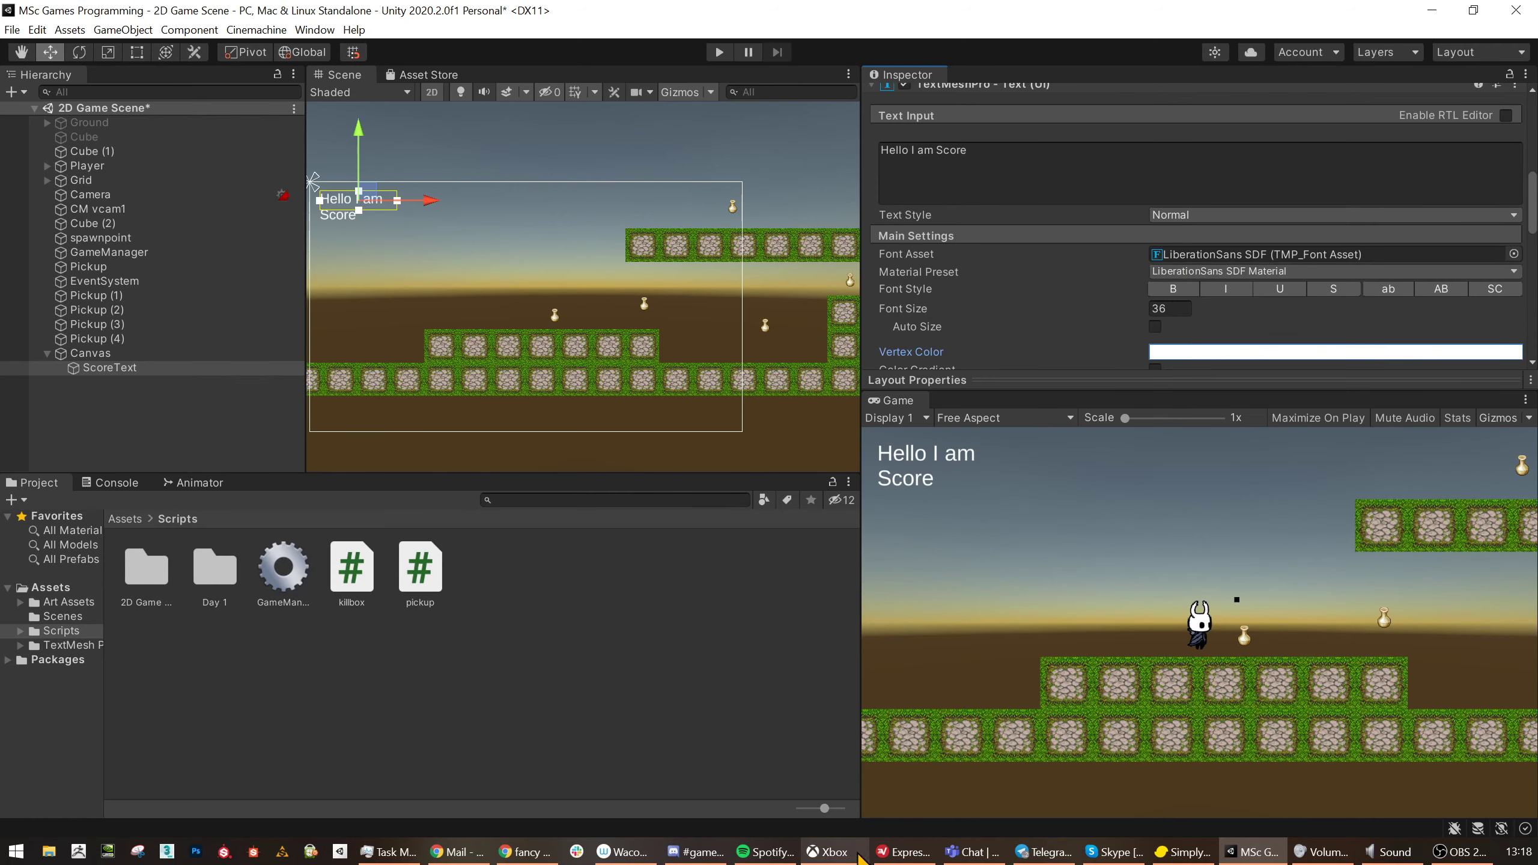
{"action": "mouse_move", "coordinate": [857, 856]}
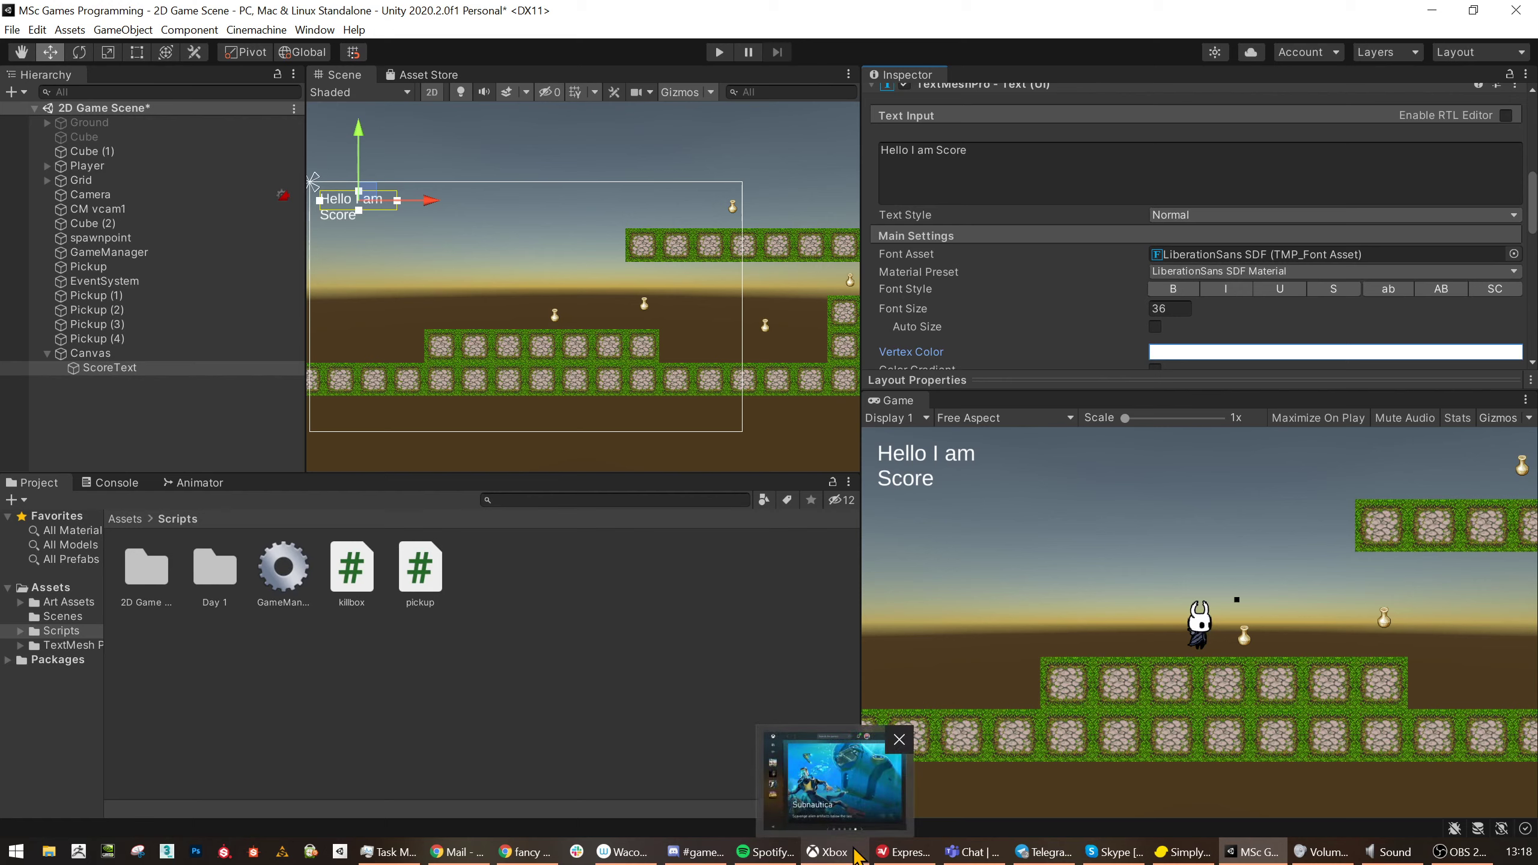
{"action": "left_click", "coordinate": [696, 852]}
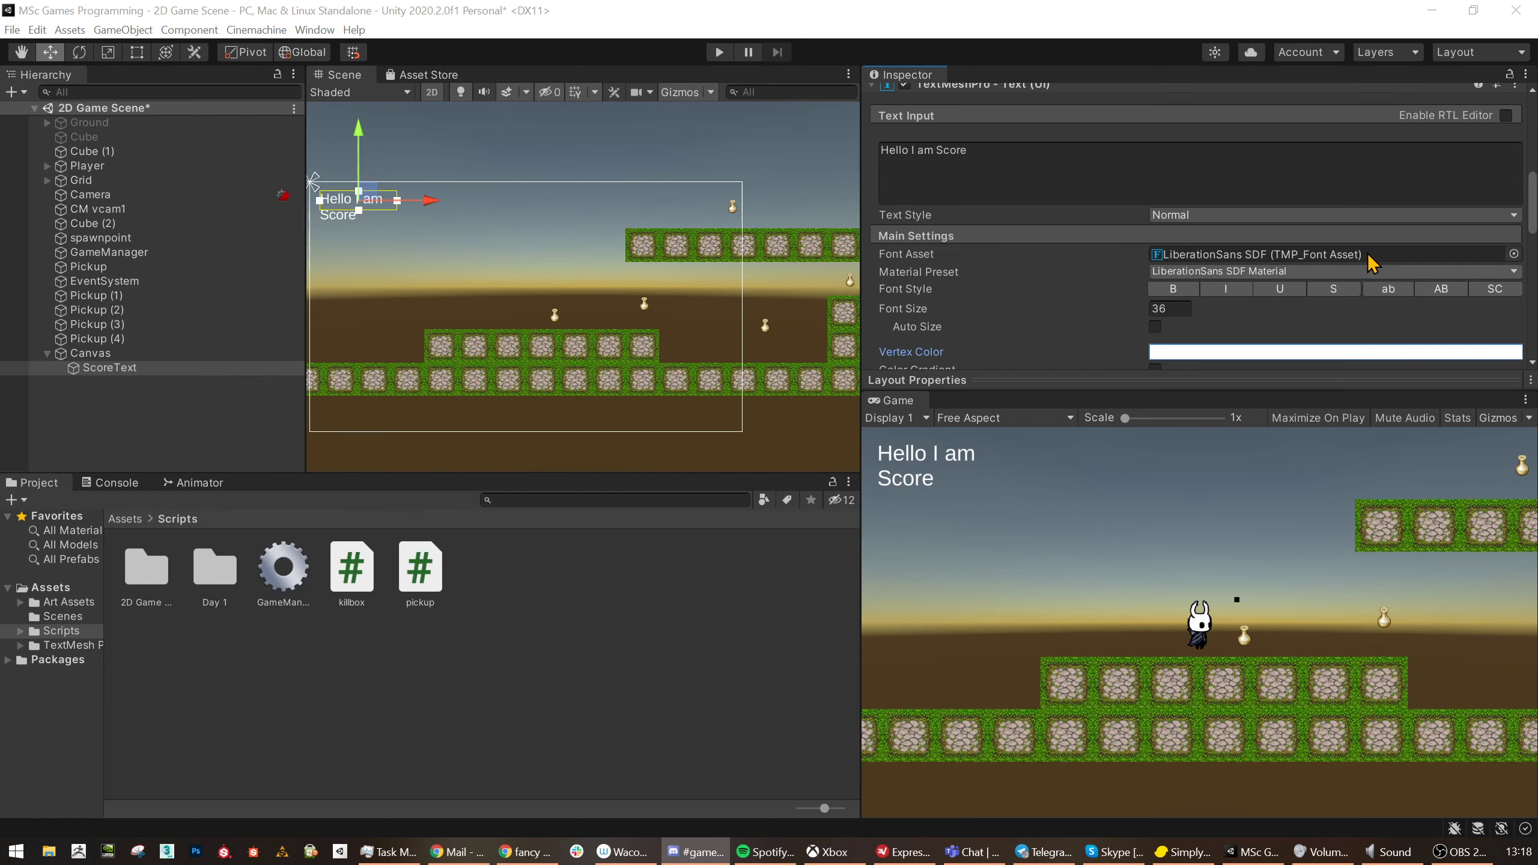
{"action": "left_click", "coordinate": [1514, 255]}
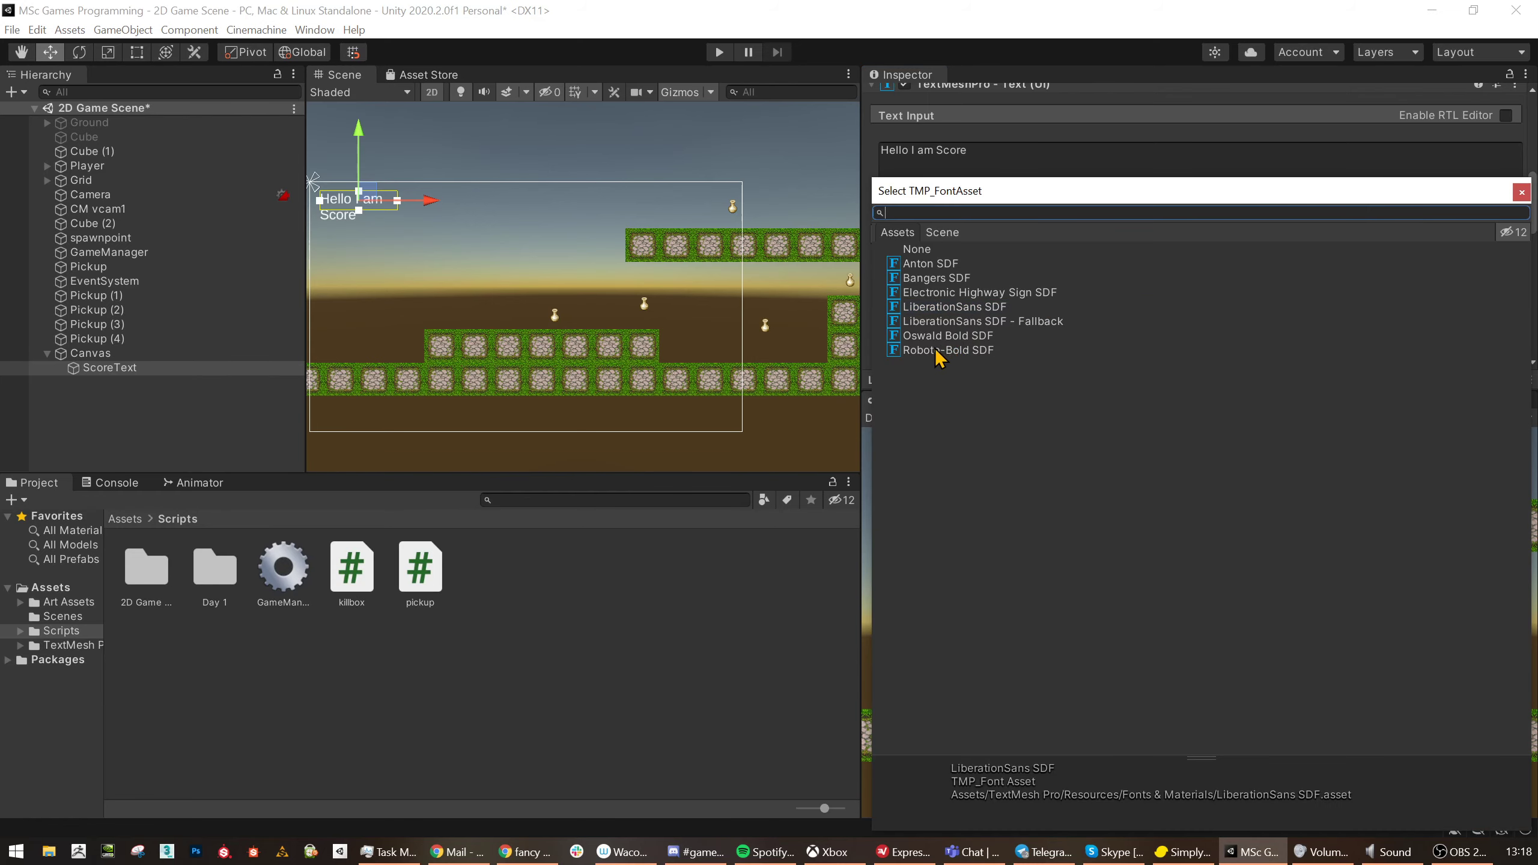
{"action": "key", "text": "Escape"}
- Try centre, middle and bottom alignments on ScoreText, returning it to left and top alignment
{"action": "scroll", "coordinate": [1248, 270], "scroll_direction": "down", "scroll_amount": 10}
{"action": "scroll", "coordinate": [1206, 260], "scroll_direction": "up", "scroll_amount": 5}
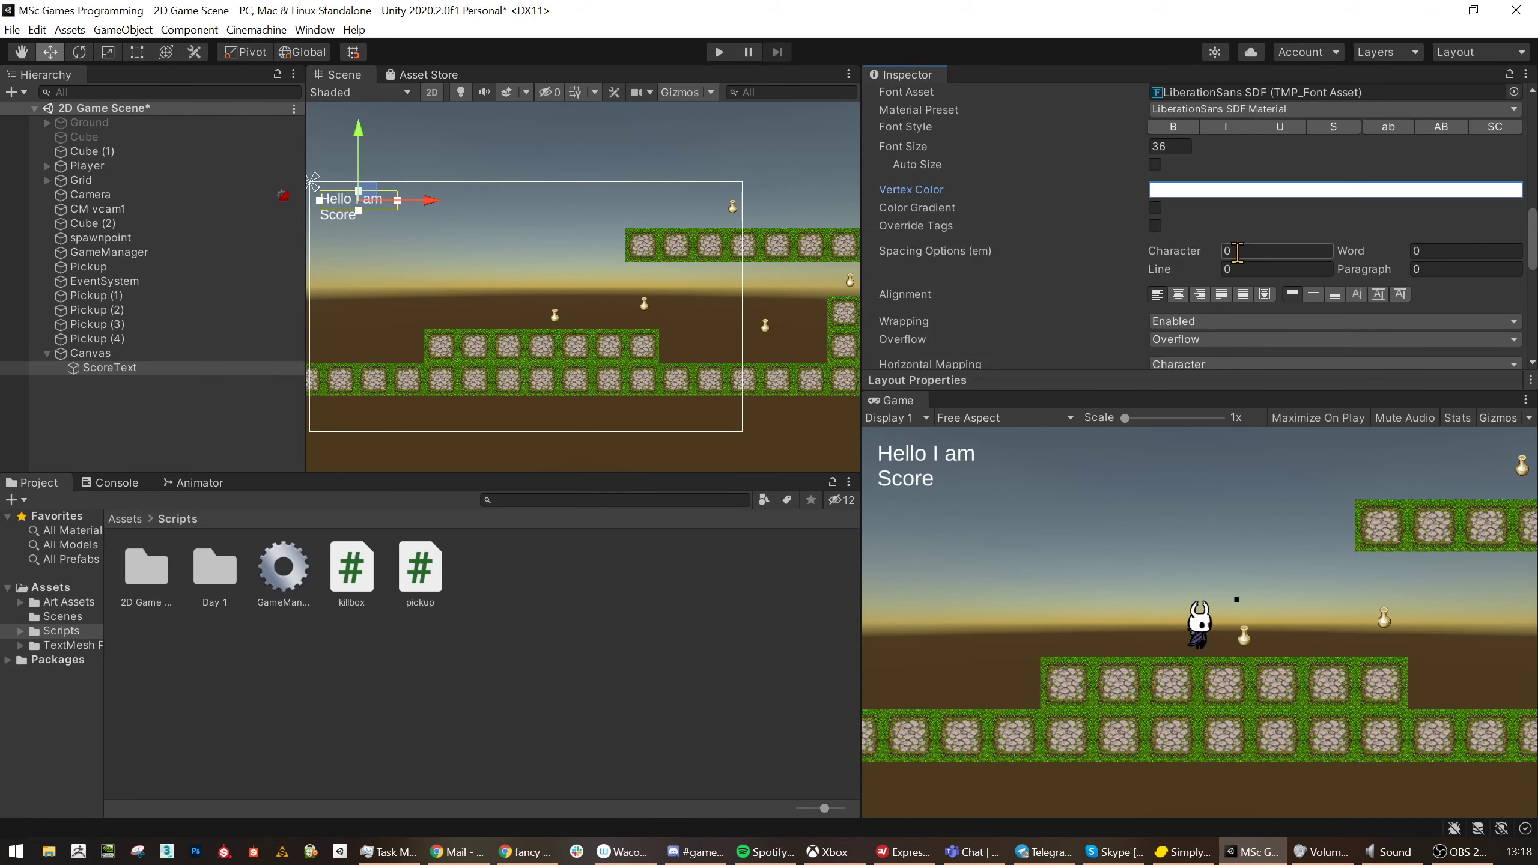
{"action": "left_click", "coordinate": [1178, 294]}
{"action": "left_click", "coordinate": [1158, 294]}
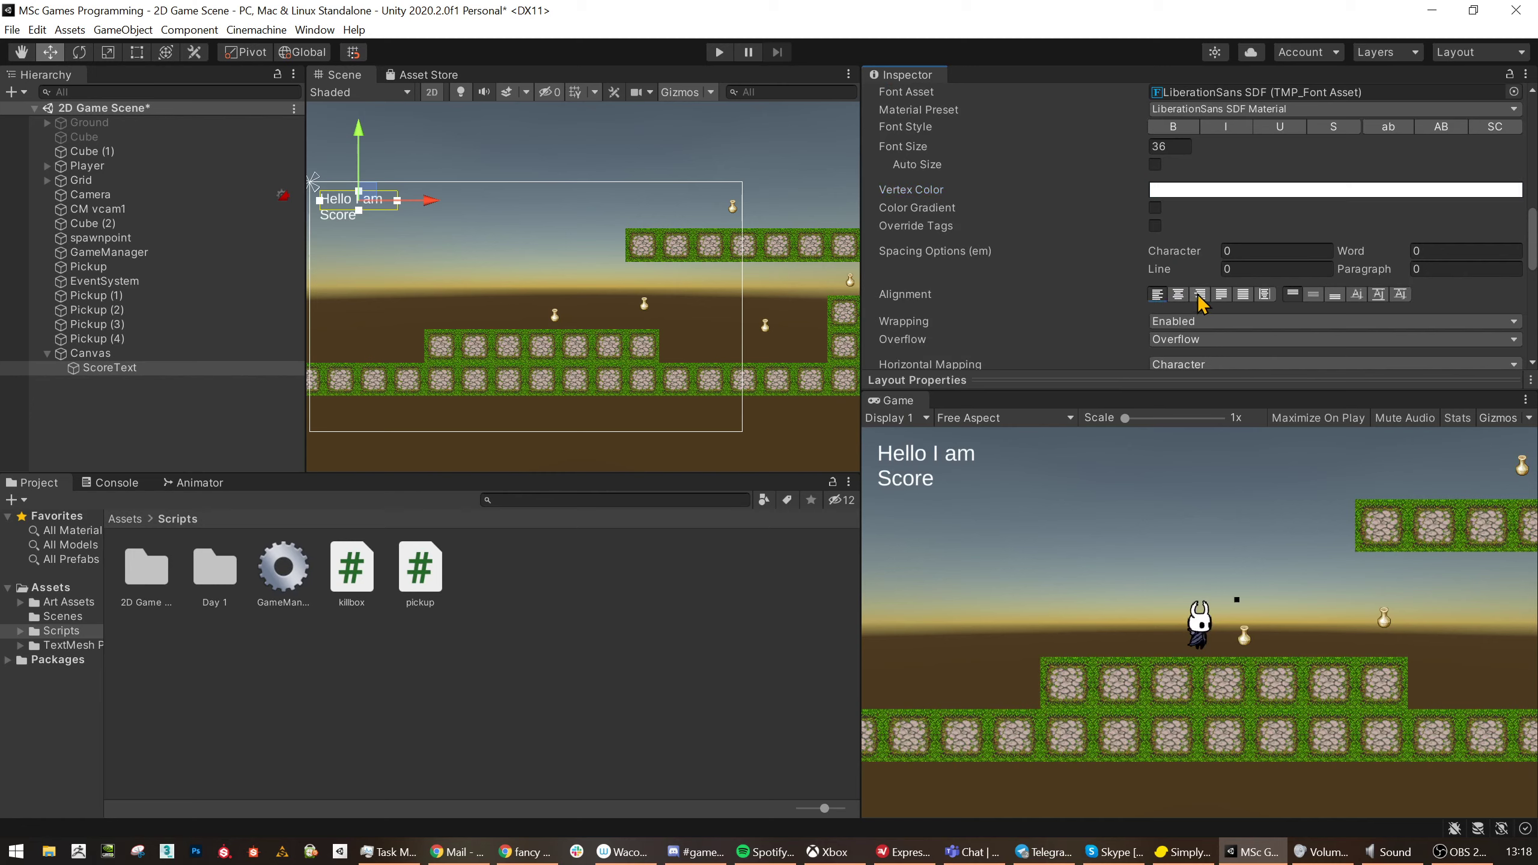
{"action": "left_click", "coordinate": [1178, 295]}
{"action": "left_click", "coordinate": [1164, 299]}
{"action": "left_click", "coordinate": [1314, 295]}
{"action": "left_click", "coordinate": [1335, 296]}
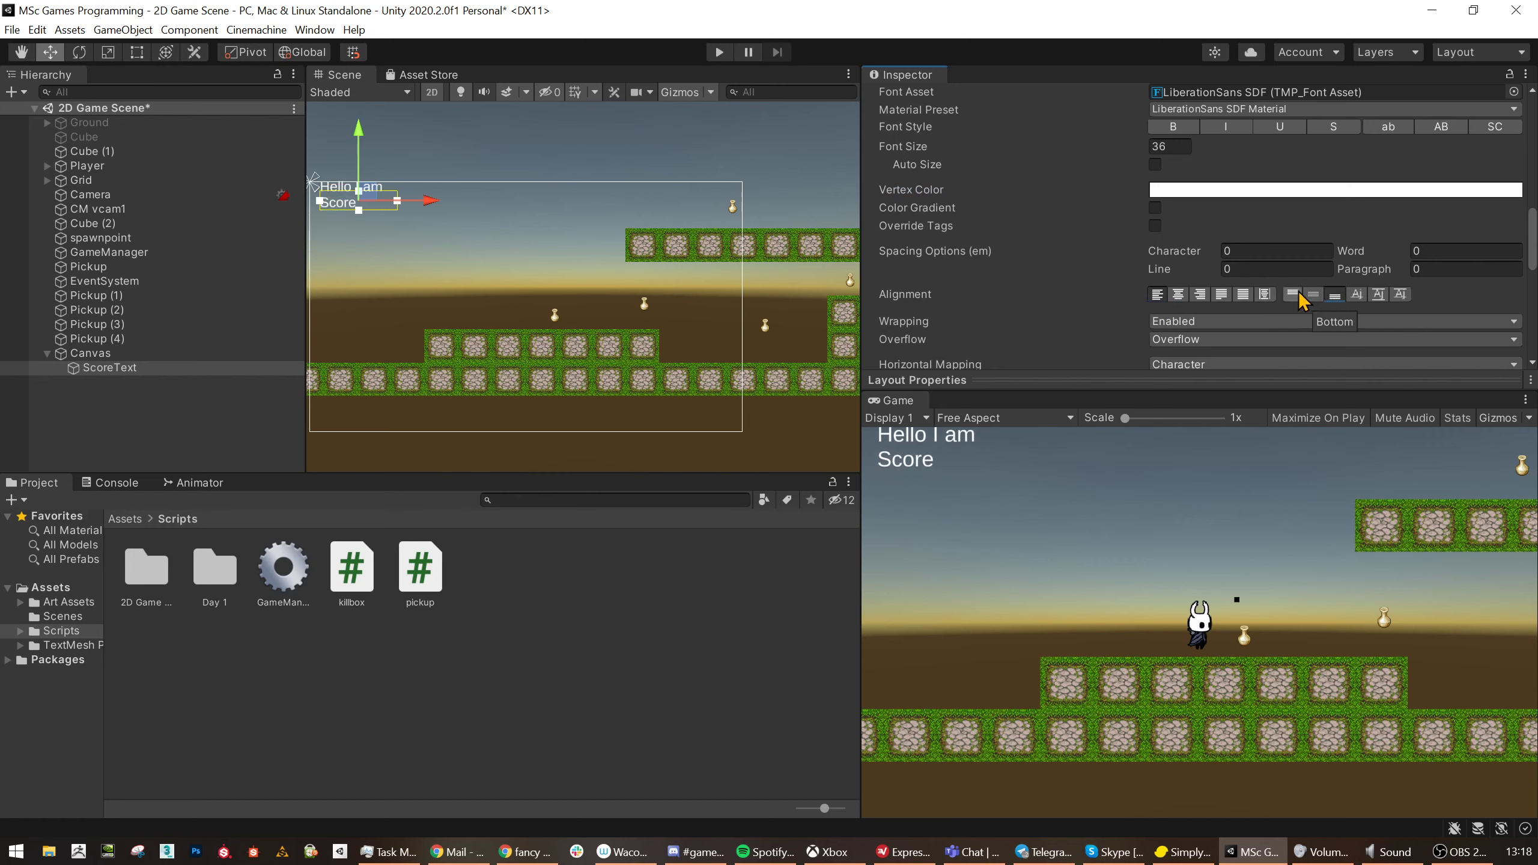
{"action": "left_click", "coordinate": [1295, 294]}
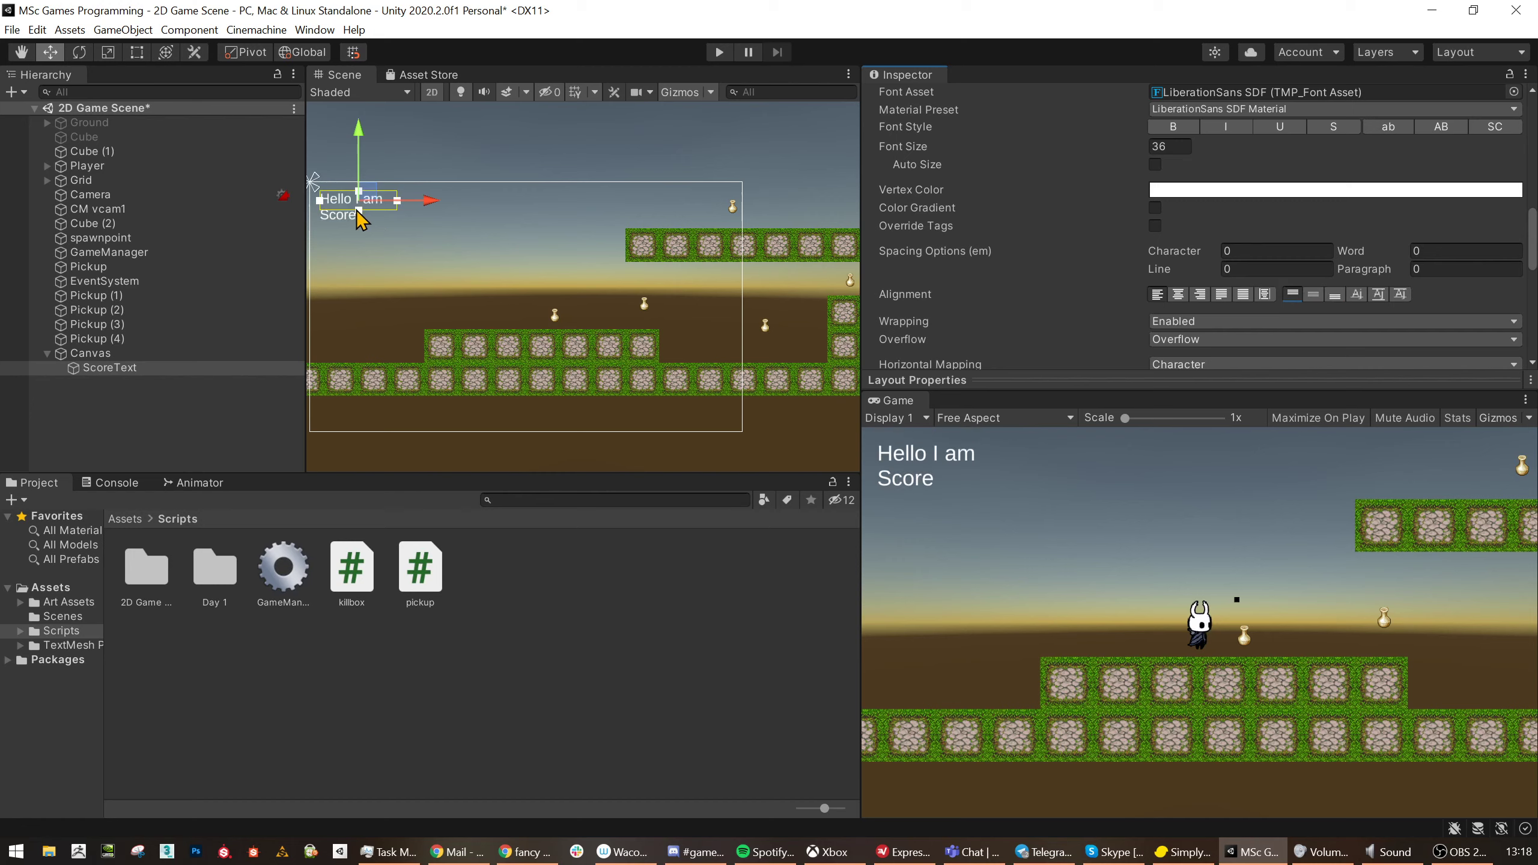
- Enlarge ScoreText's text area around both lines and try the Truncate overflow mode before returning it to Overflow
{"action": "left_click_drag", "start_coordinate": [359, 210], "coordinate": [410, 208]}
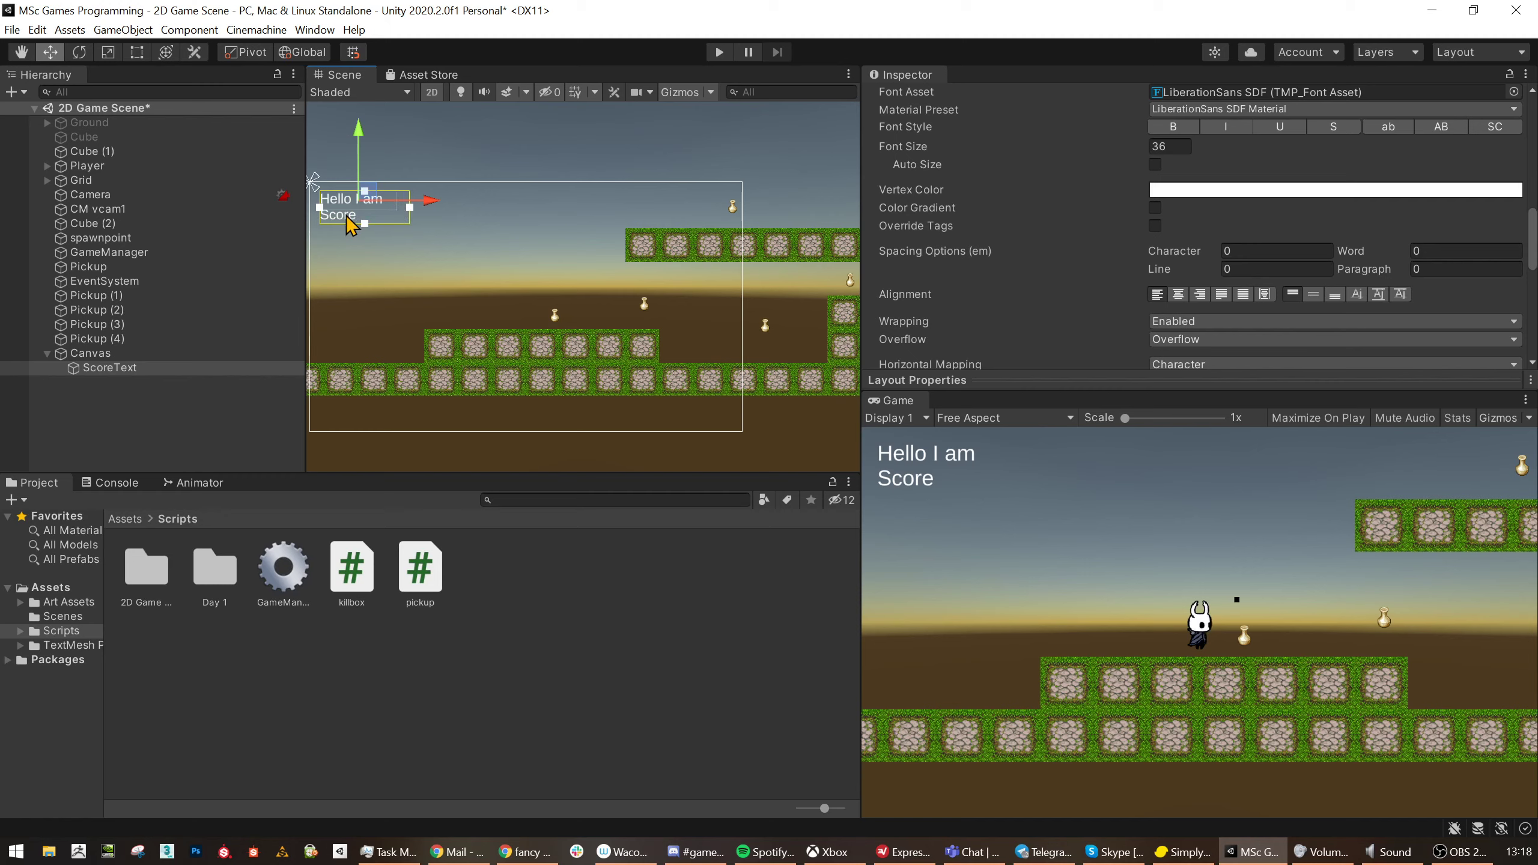
{"action": "scroll", "coordinate": [1114, 290], "scroll_direction": "down", "scroll_amount": 5}
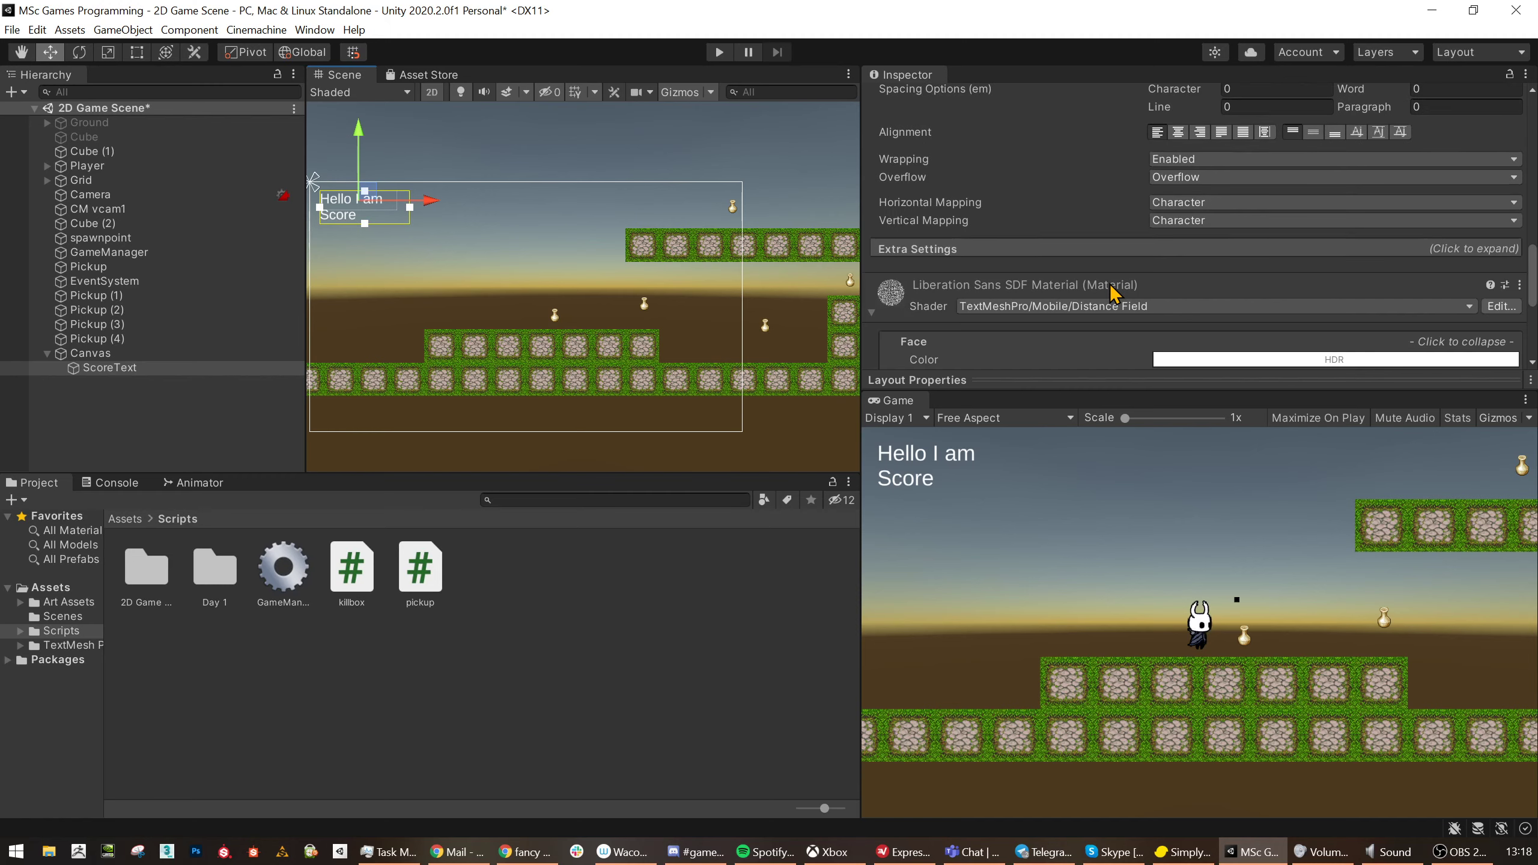
{"action": "left_click", "coordinate": [1175, 160]}
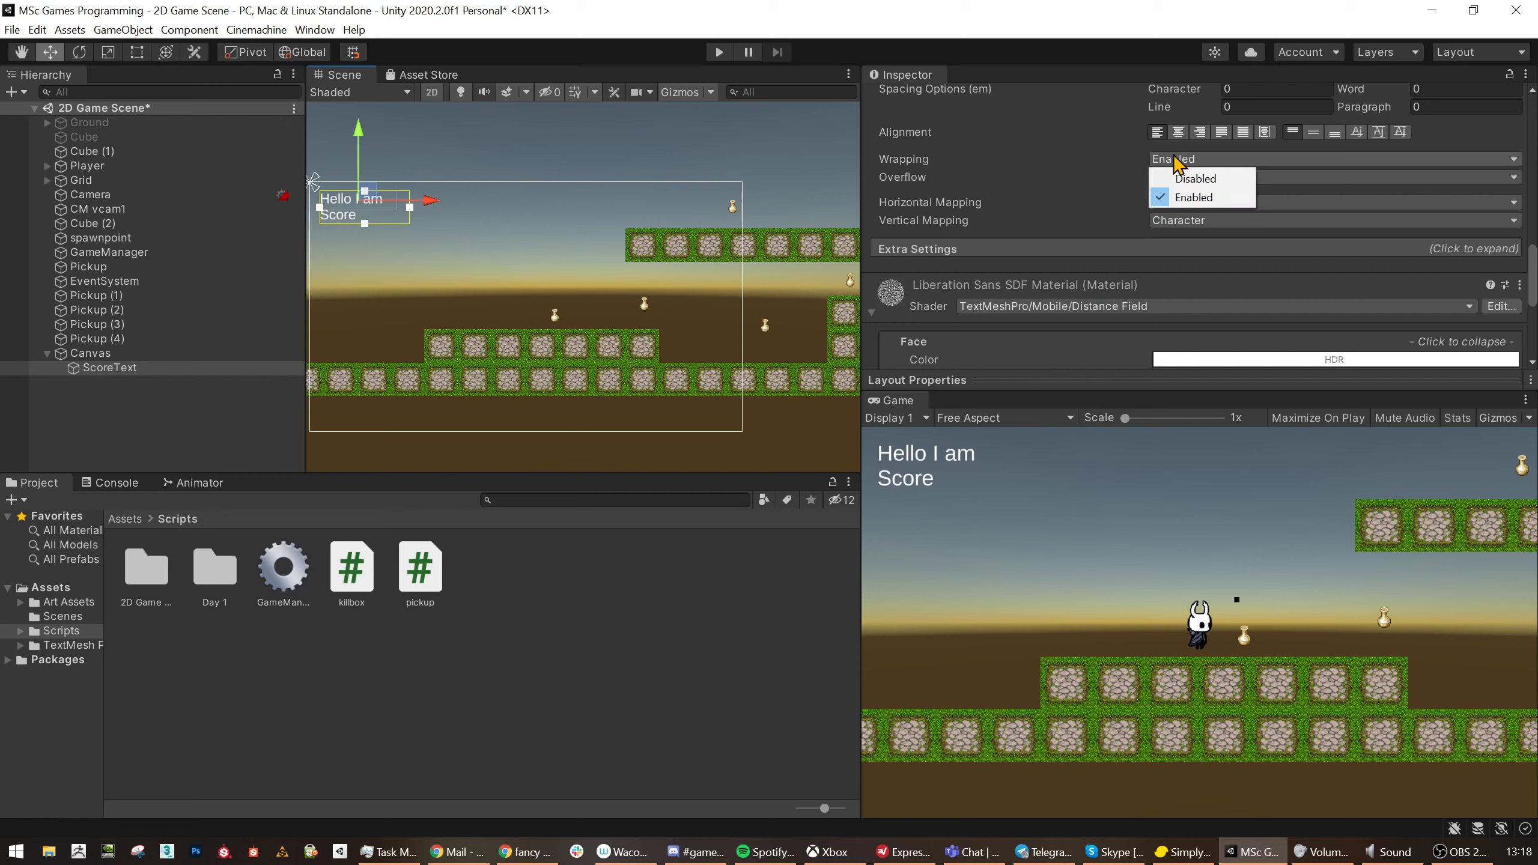
{"action": "left_click", "coordinate": [1371, 178]}
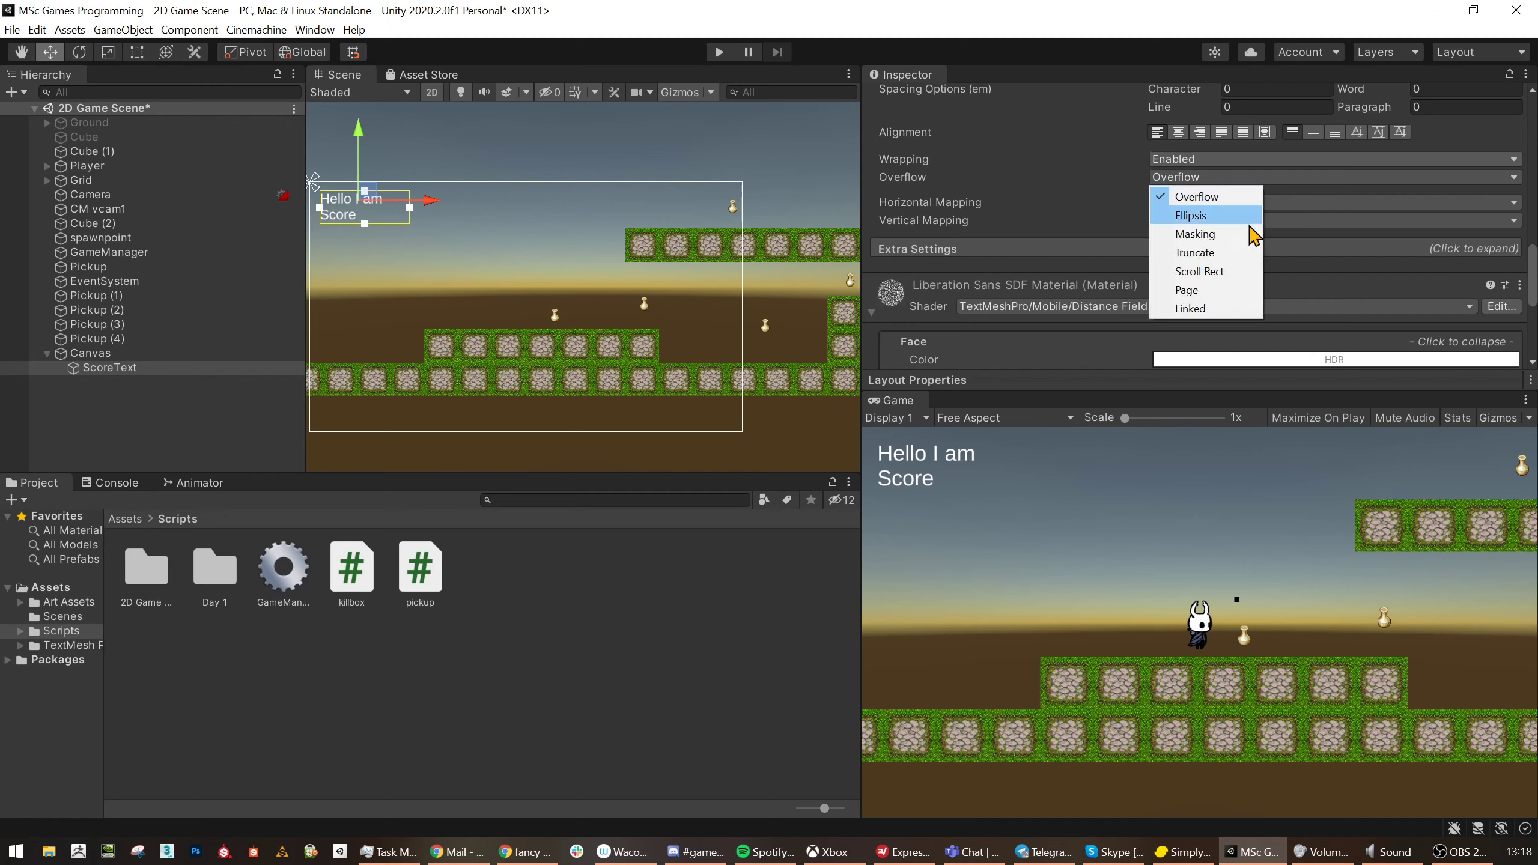
{"action": "left_click", "coordinate": [1241, 254]}
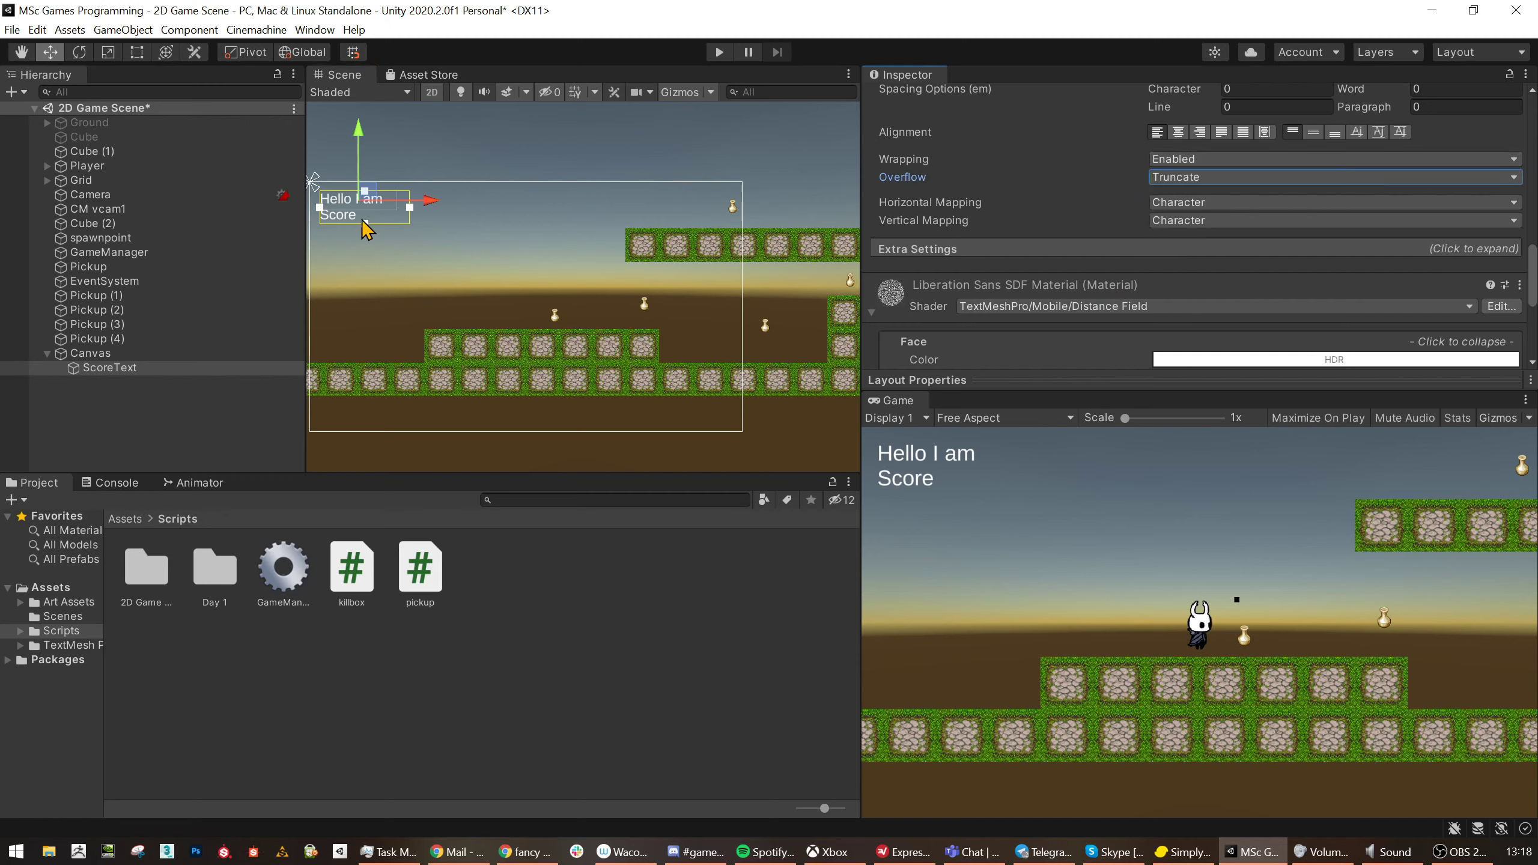
{"action": "left_click_drag", "start_coordinate": [366, 223], "coordinate": [365, 228]}
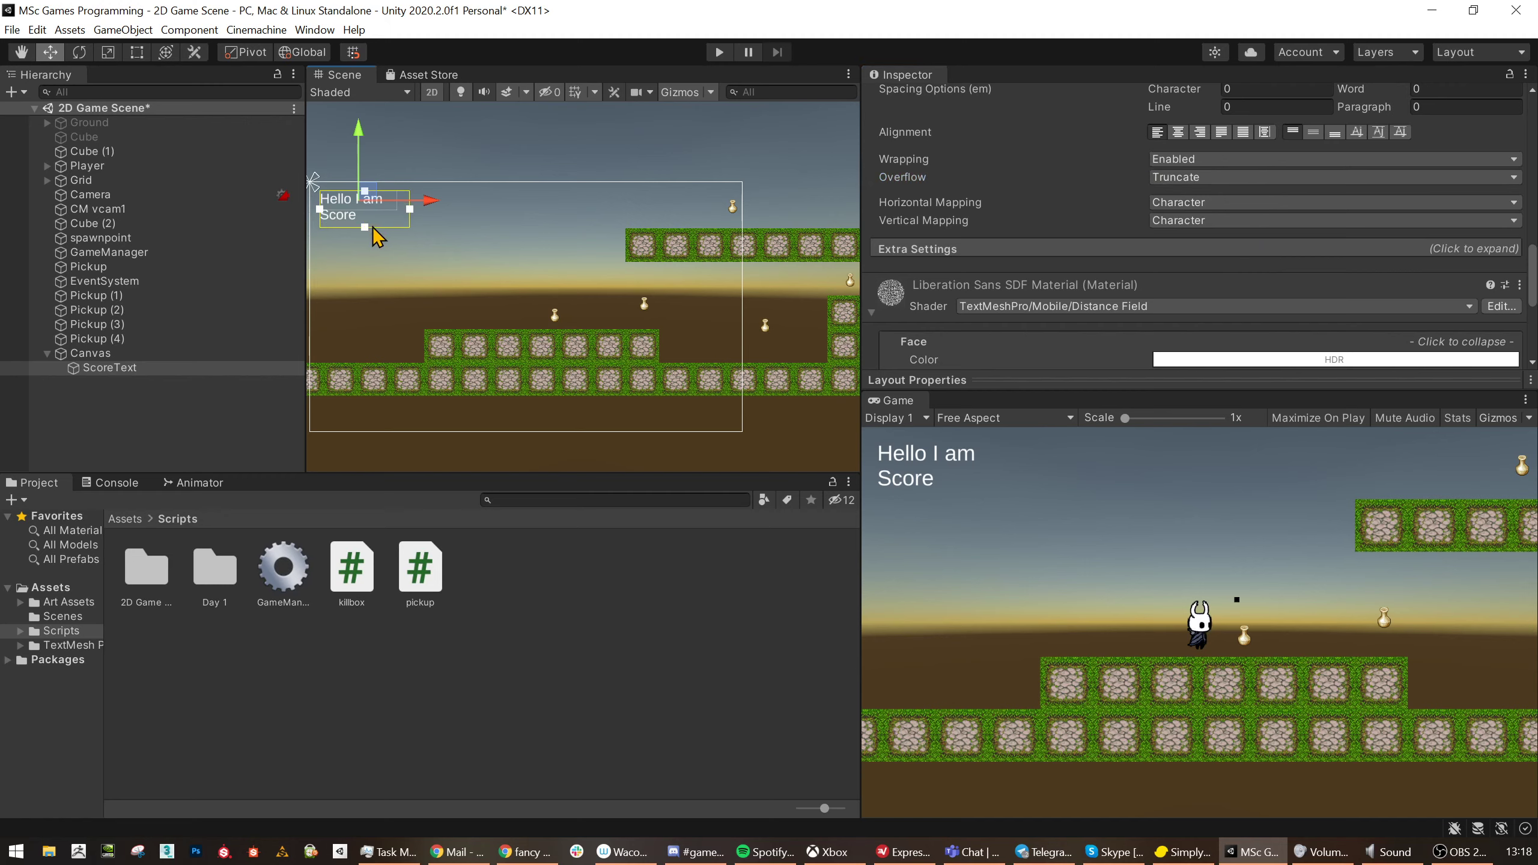
{"action": "left_click", "coordinate": [1200, 178]}
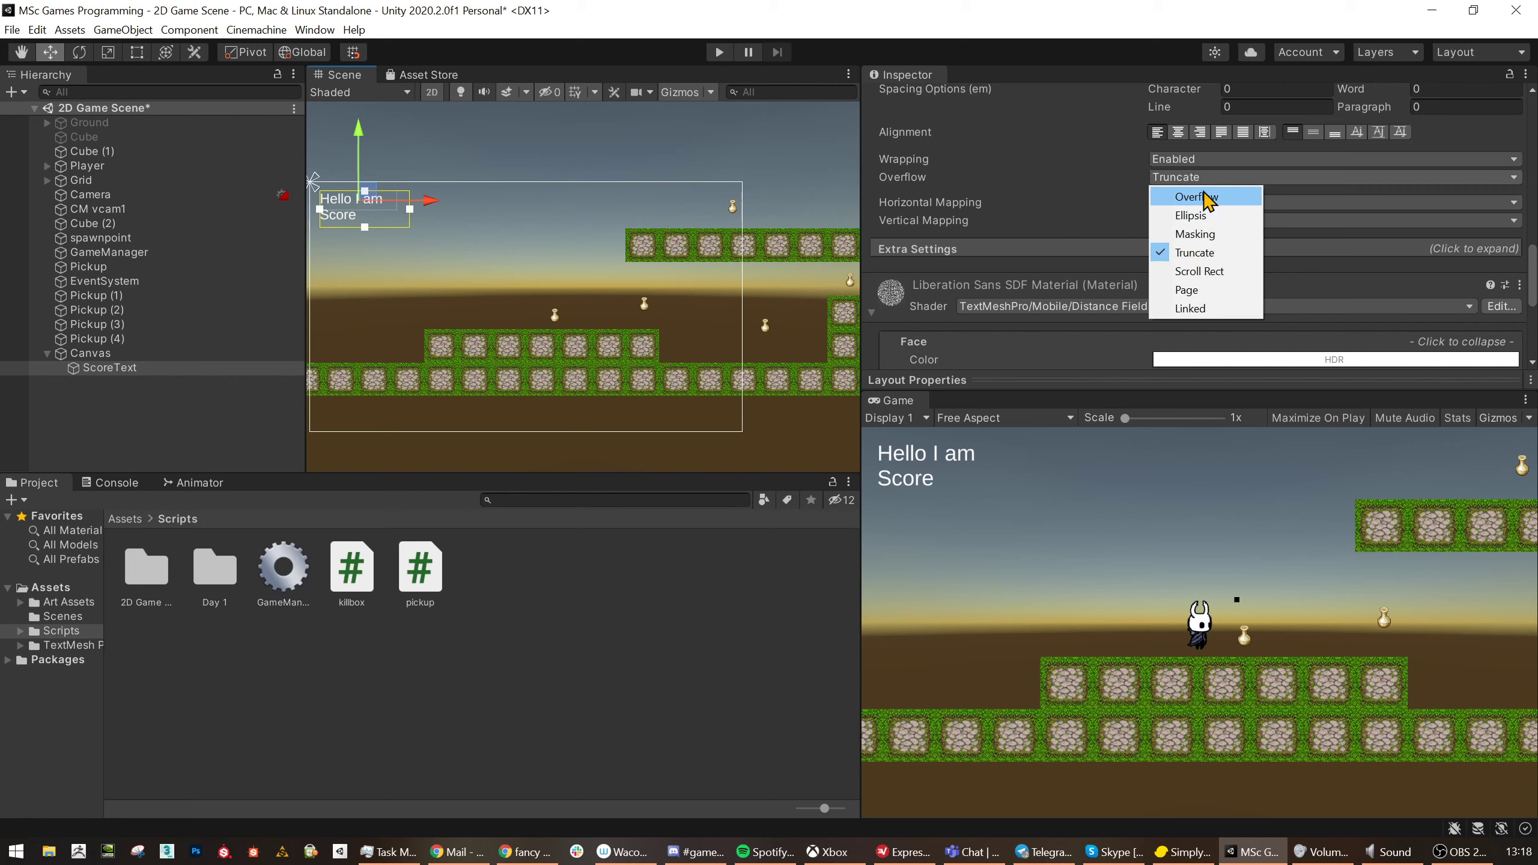
{"action": "left_click", "coordinate": [1203, 194]}
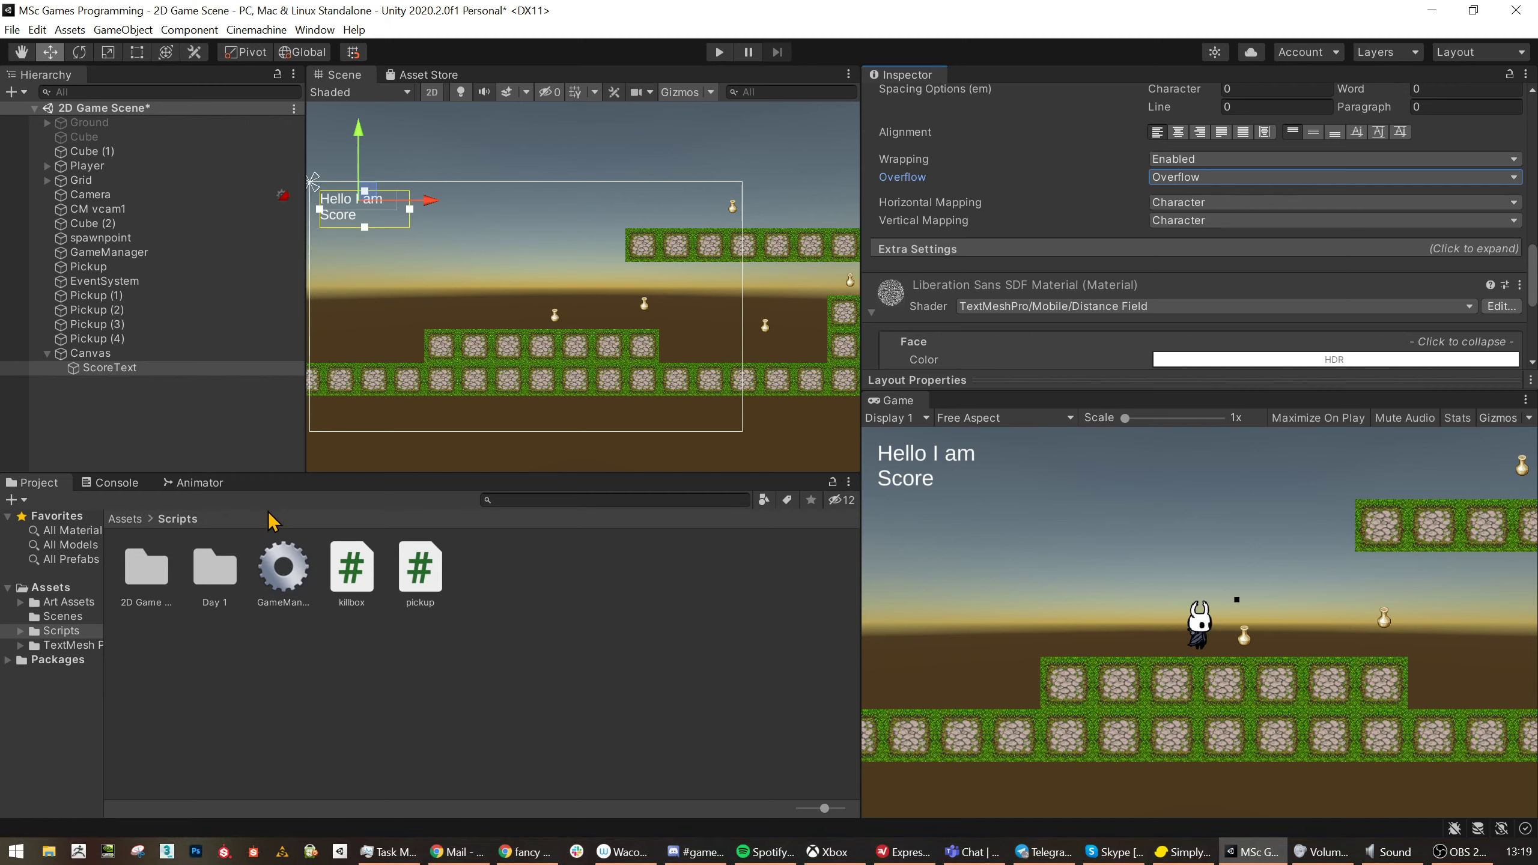
- Duplicate ScoreText and move the copy horizontally to the Canvas's upper-right area, at about X 956, Y -48
{"action": "left_click", "coordinate": [112, 370]}
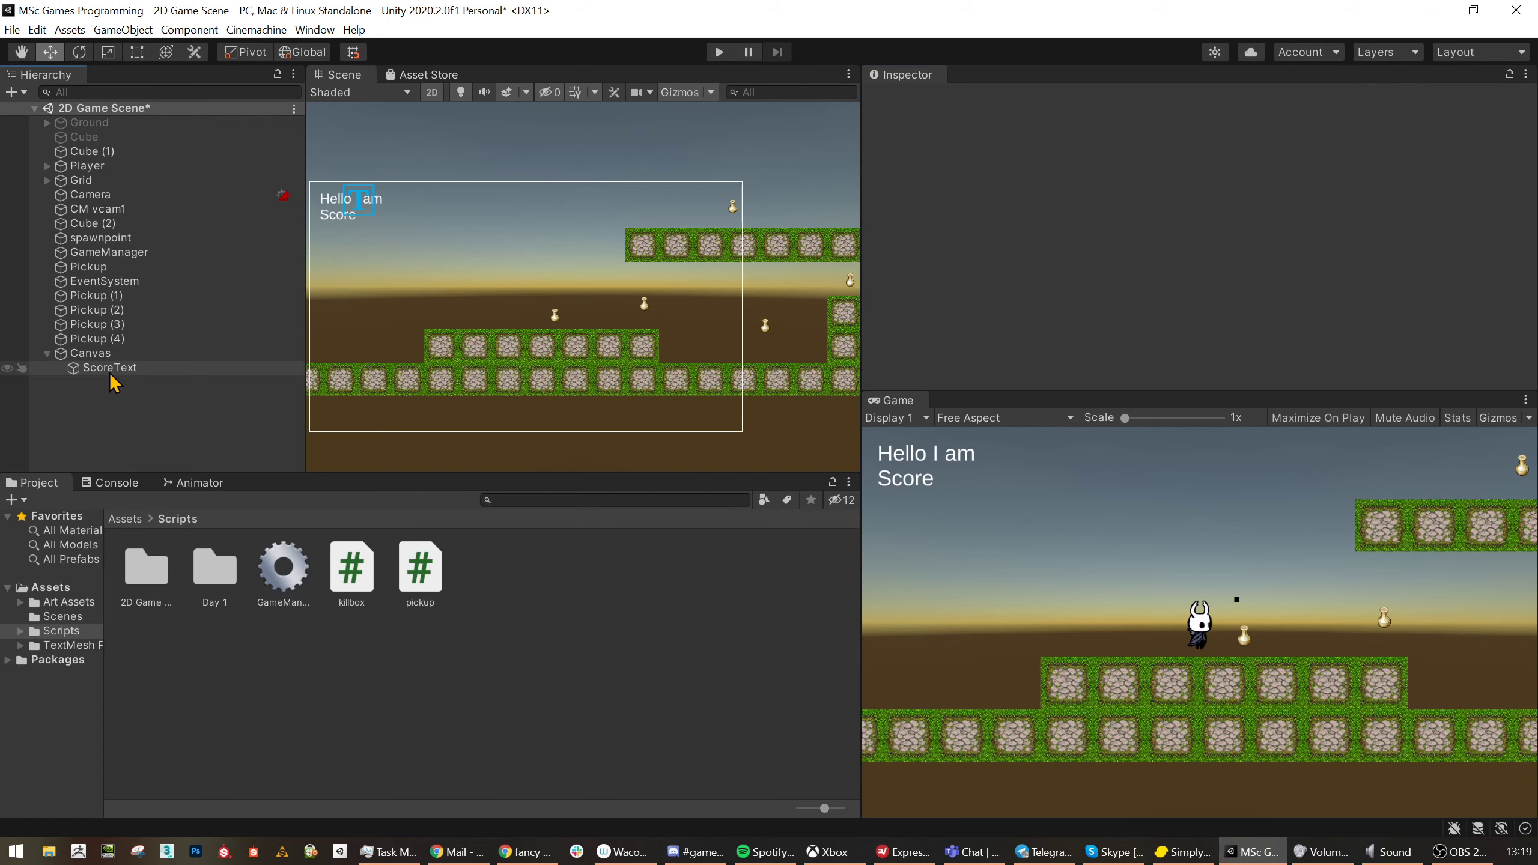
{"action": "key", "text": "ctrl+d"}
{"action": "scroll", "coordinate": [582, 228], "scroll_direction": "down", "scroll_amount": 2}
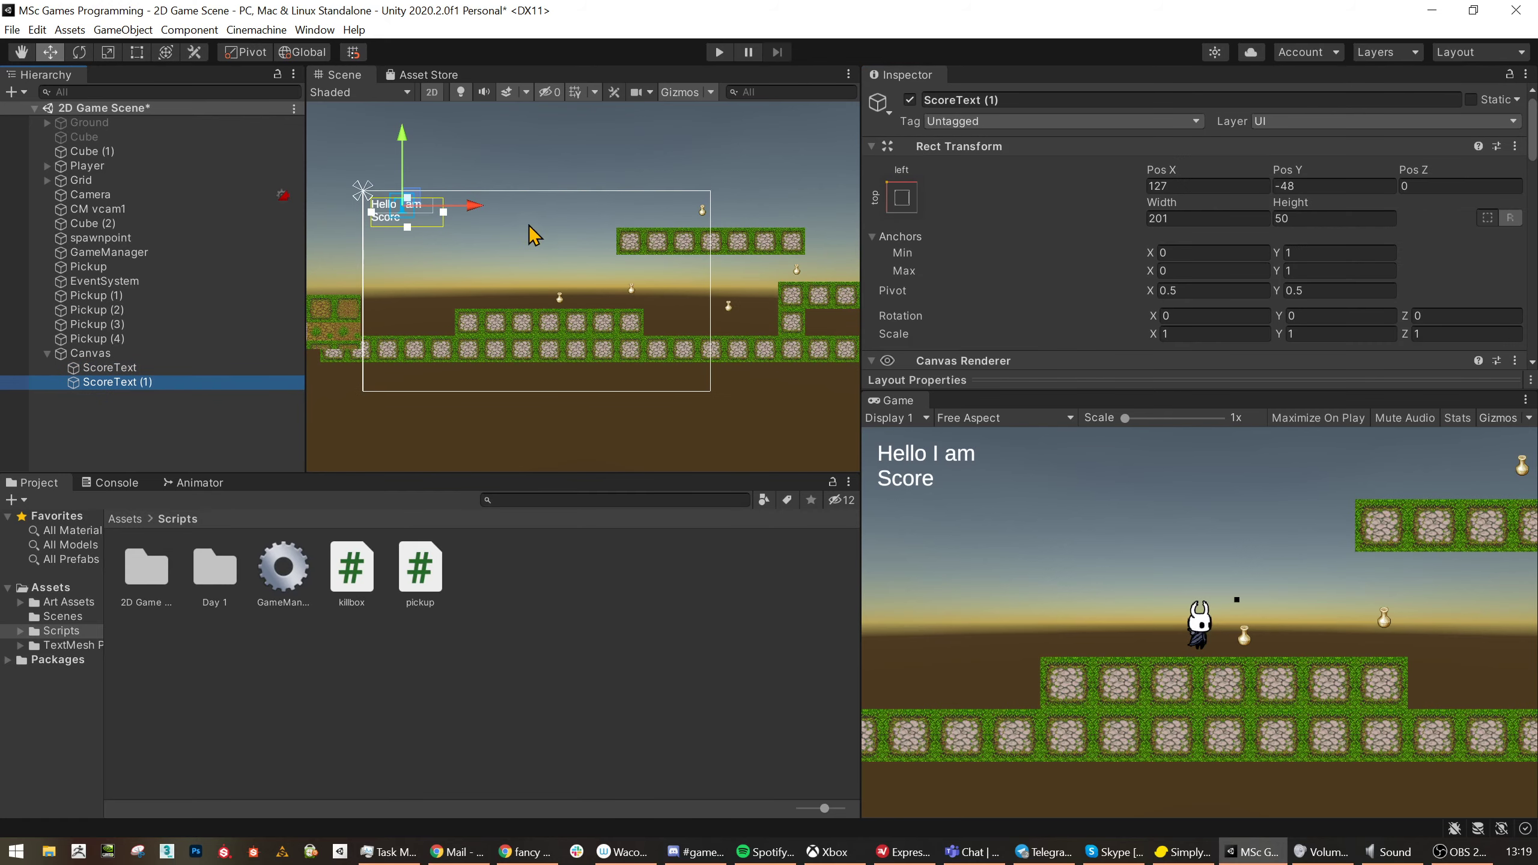
{"action": "left_click_drag", "start_coordinate": [498, 222], "coordinate": [753, 221]}
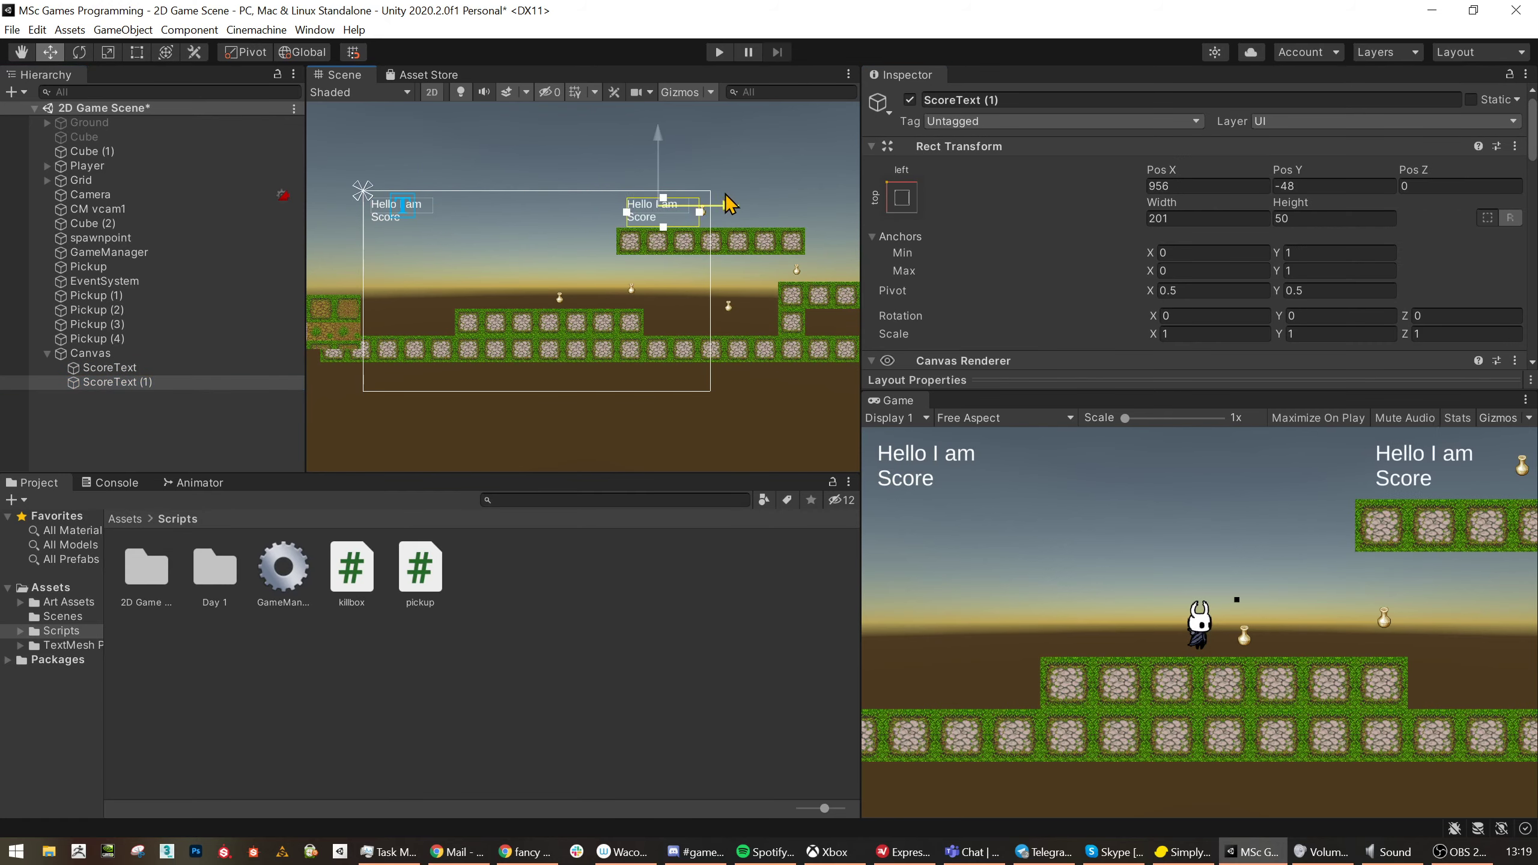
- Anchor the copied text to the top-right preset and rename it PickupText
{"action": "left_click", "coordinate": [902, 197]}
{"action": "left_click", "coordinate": [1042, 339]}
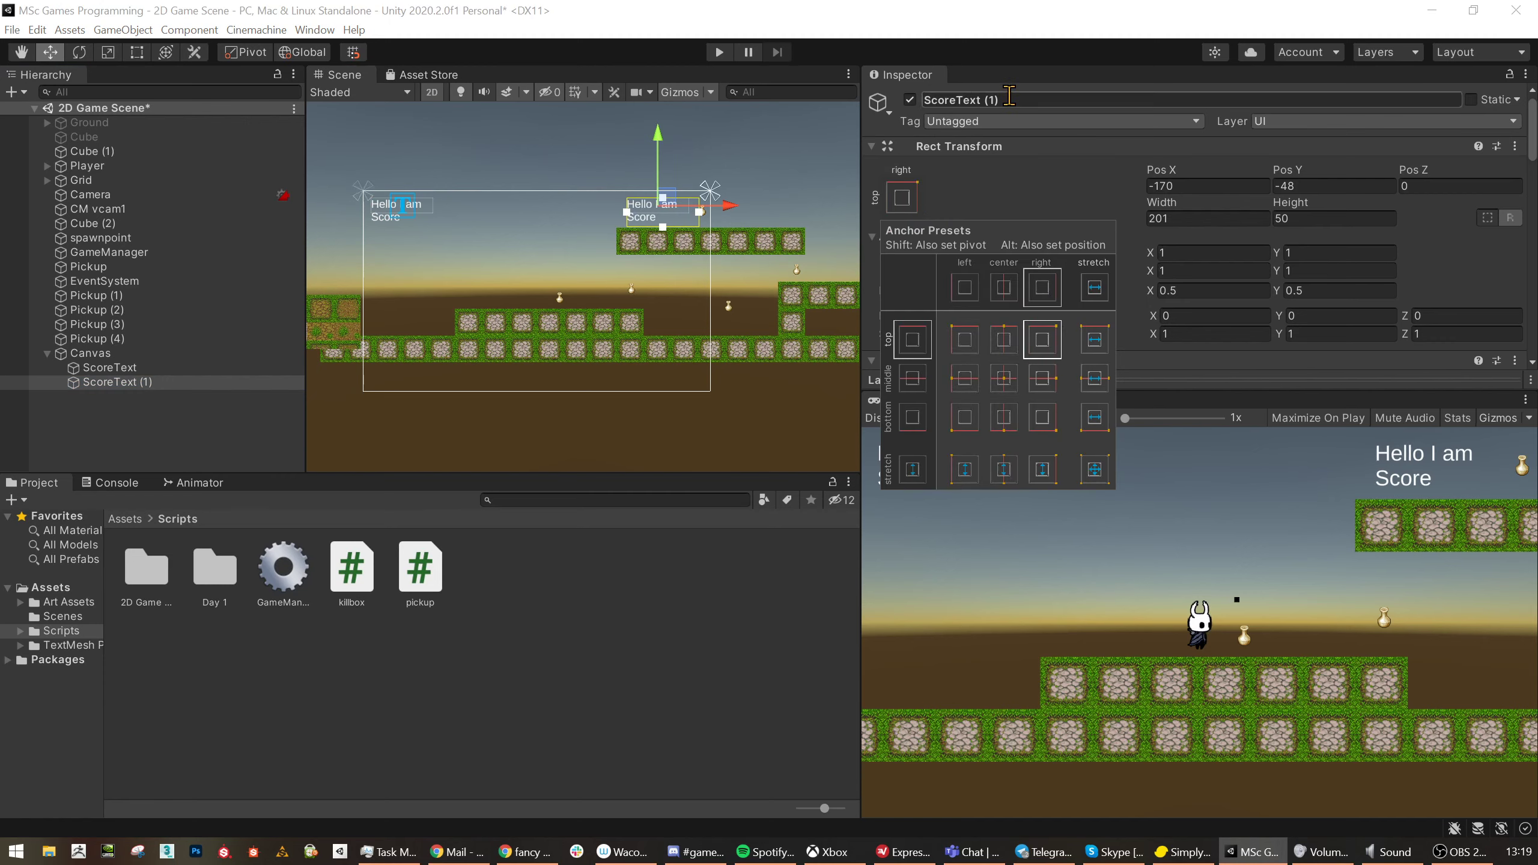
{"action": "double_click", "coordinate": [988, 100]}
{"action": "key", "text": "BackSpace"}
{"action": "key", "text": "BackSpace"}
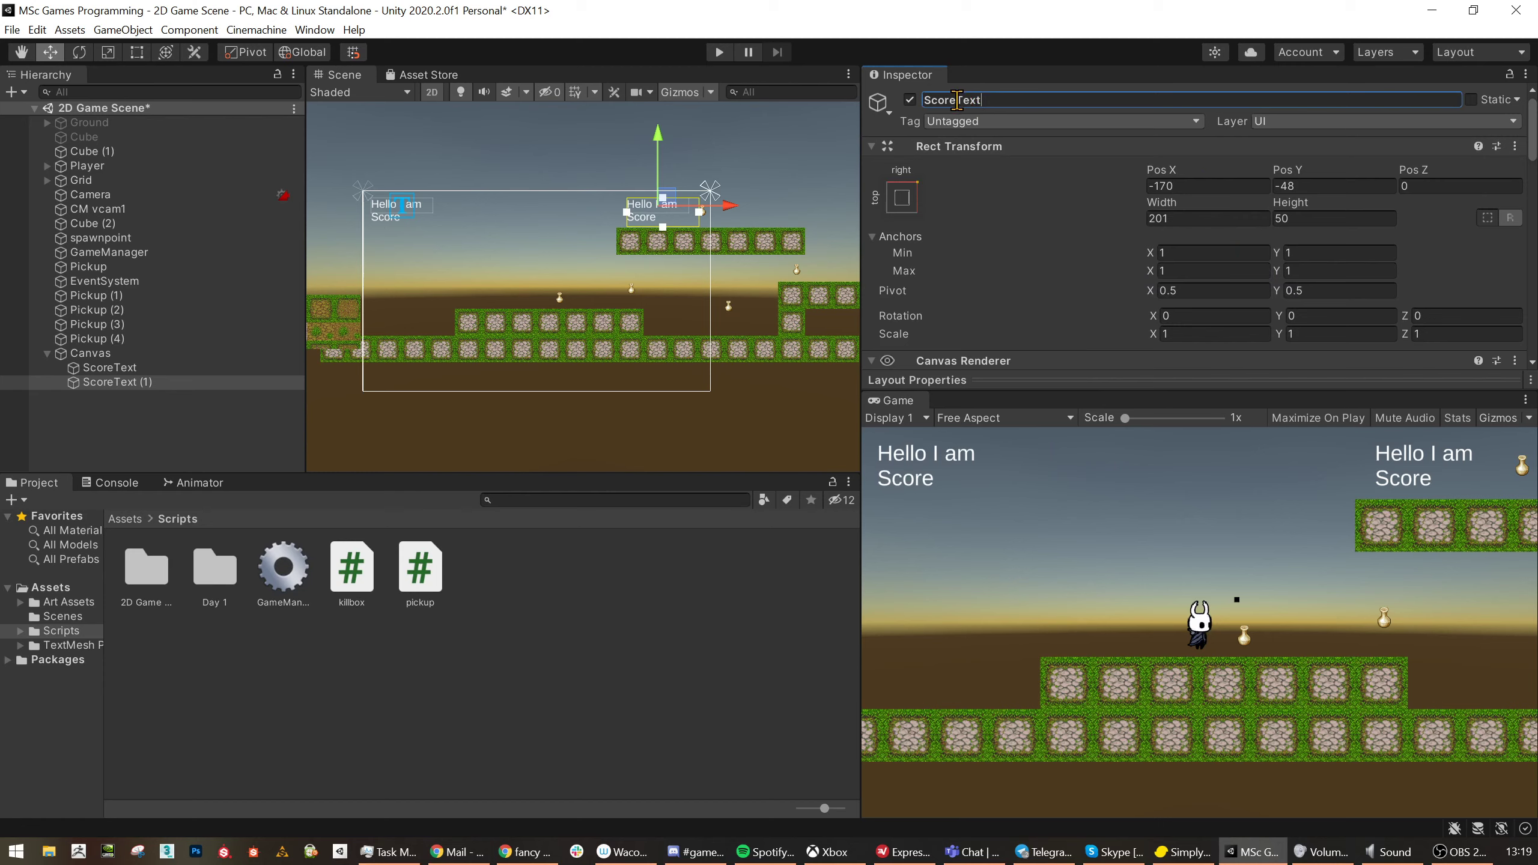
{"action": "left_click_drag", "start_coordinate": [947, 106], "coordinate": [908, 101]}
{"action": "type", "text": "Pickup"}
- Set PickupText's horizontal text alignment to right
{"action": "scroll", "coordinate": [1072, 329], "scroll_direction": "down", "scroll_amount": 5}
{"action": "scroll", "coordinate": [1332, 296], "scroll_direction": "up", "scroll_amount": 5}
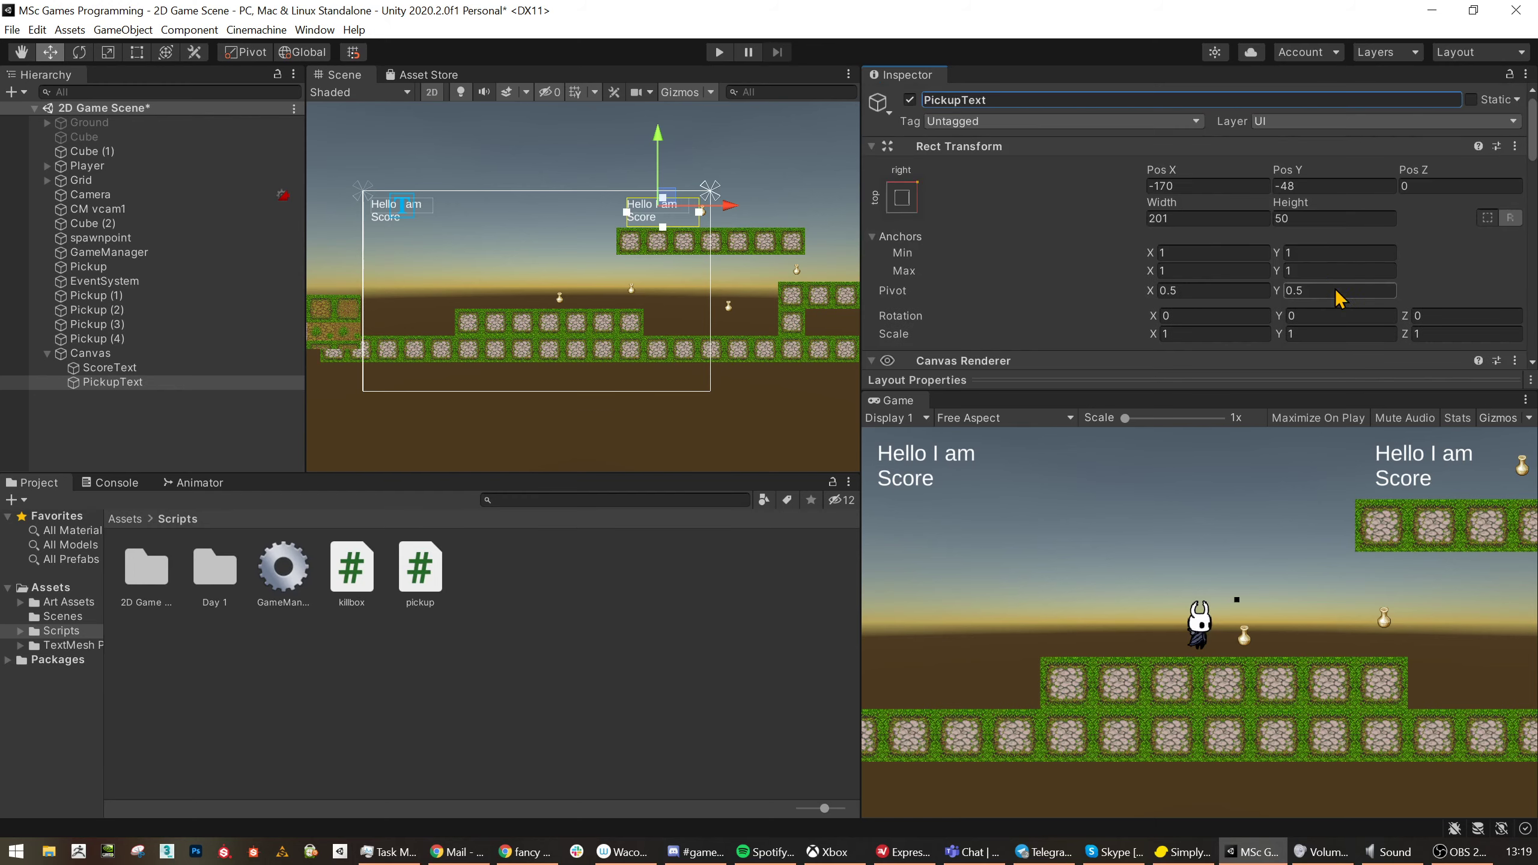
{"action": "scroll", "coordinate": [1338, 297], "scroll_direction": "down", "scroll_amount": 5}
{"action": "left_click", "coordinate": [1200, 295]}
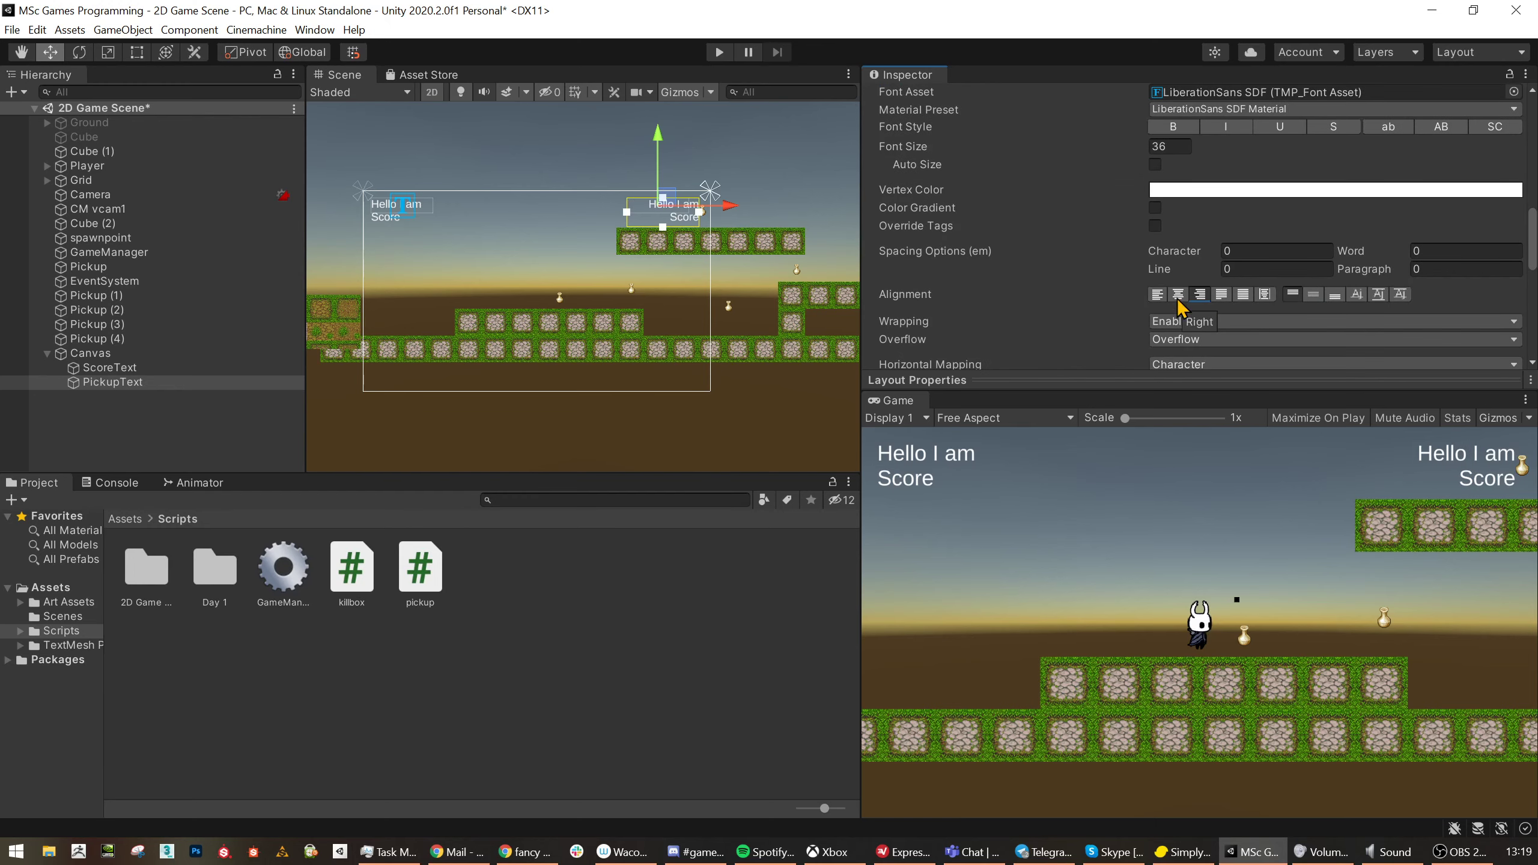
- Change PickupText's content to "Hello I am Pickup" and save the scene
{"action": "scroll", "coordinate": [1153, 285], "scroll_direction": "down", "scroll_amount": 5}
{"action": "scroll", "coordinate": [1030, 285], "scroll_direction": "up", "scroll_amount": 5}
{"action": "scroll", "coordinate": [1054, 270], "scroll_direction": "up", "scroll_amount": 3}
{"action": "scroll", "coordinate": [1042, 267], "scroll_direction": "down", "scroll_amount": 5}
{"action": "scroll", "coordinate": [1005, 221], "scroll_direction": "up", "scroll_amount": 5}
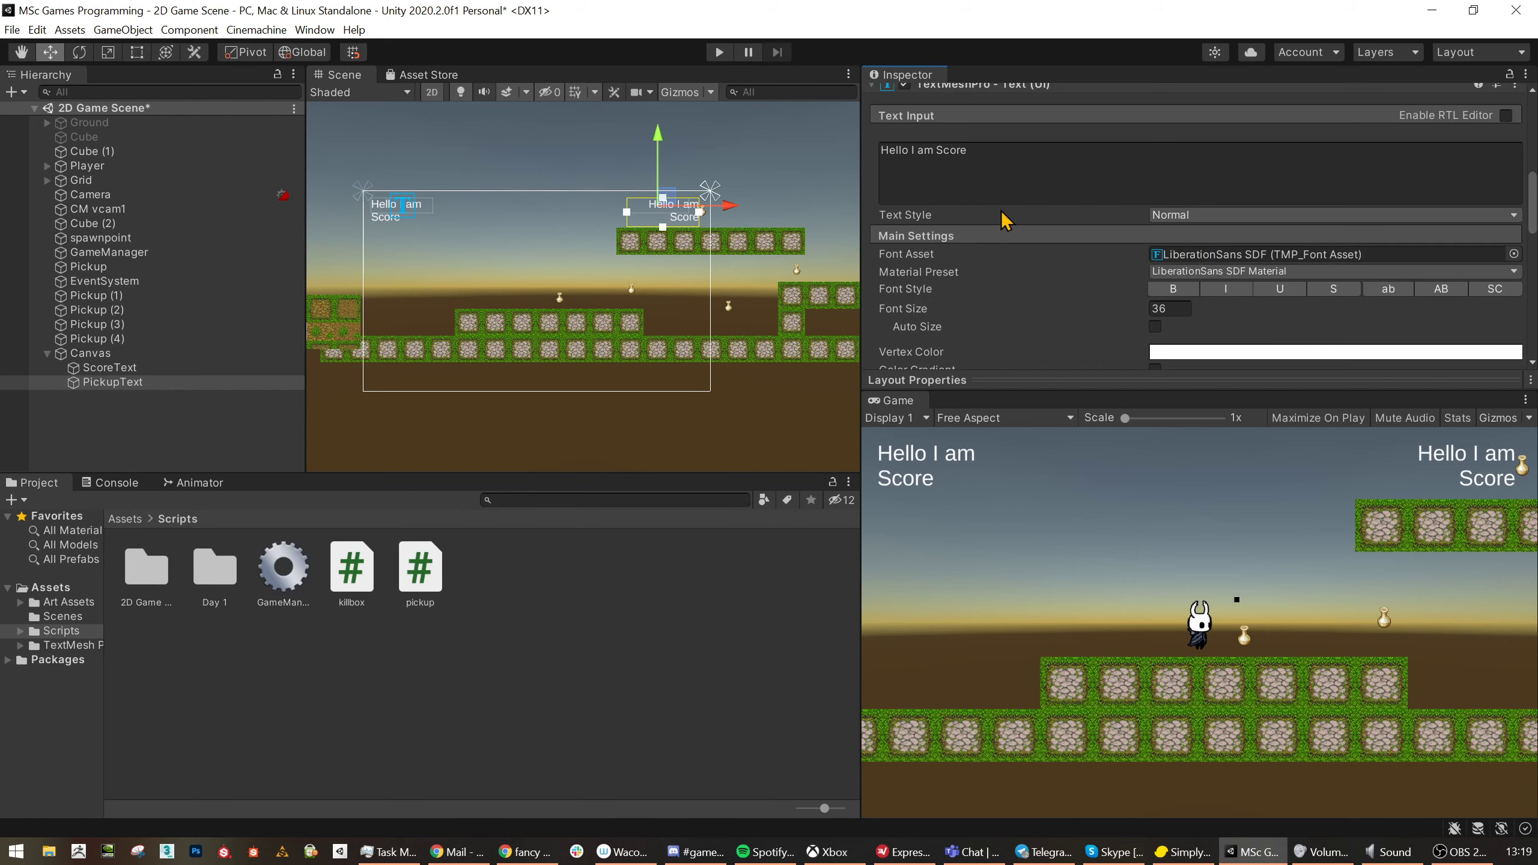
{"action": "left_click_drag", "start_coordinate": [977, 153], "coordinate": [940, 160]}
{"action": "type", "text": "Pickup"}
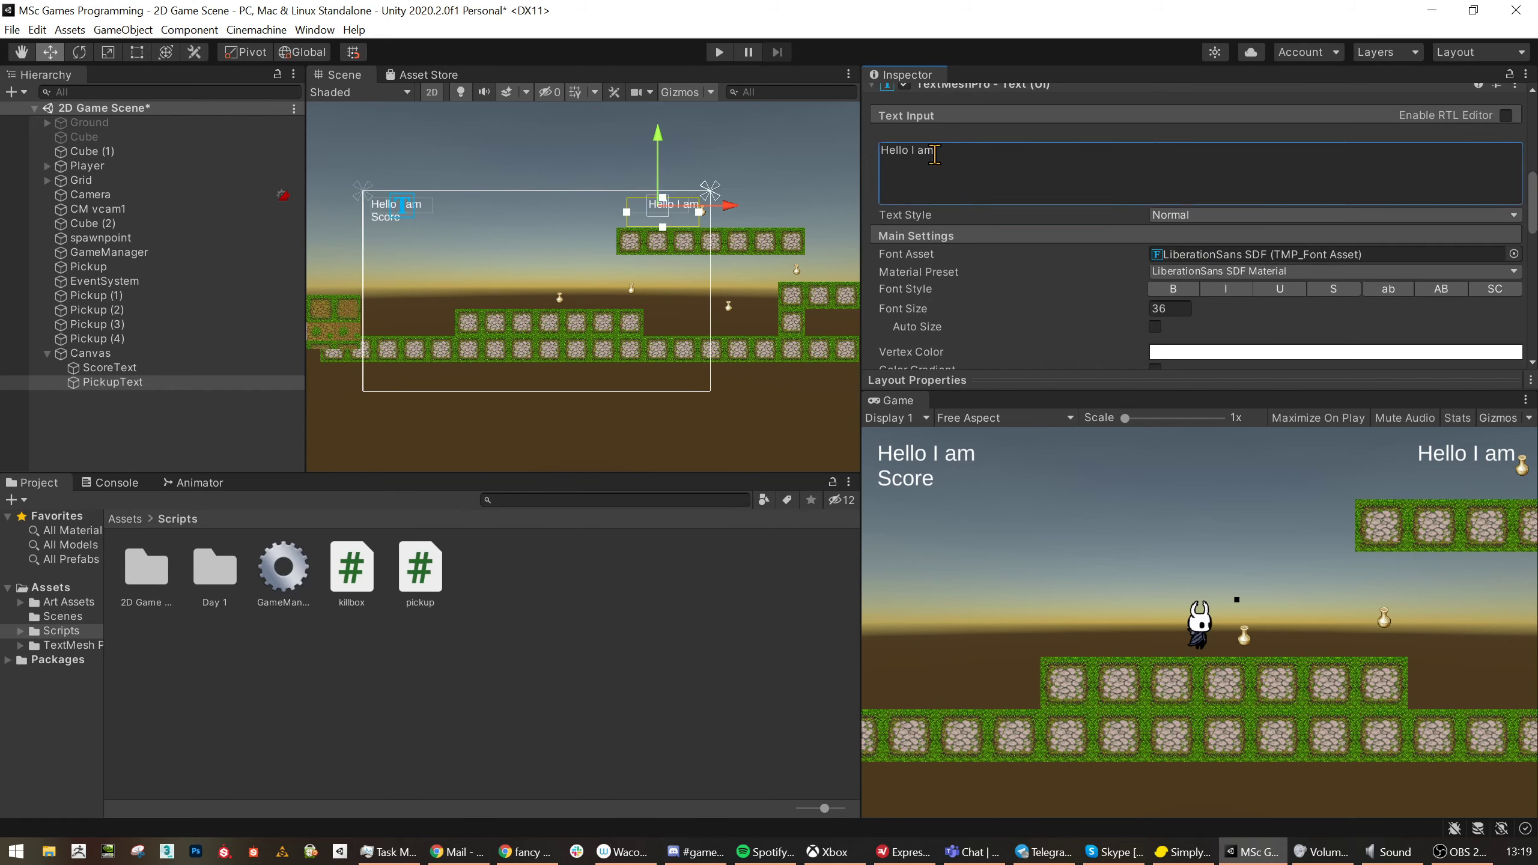
{"action": "key", "text": "Return"}
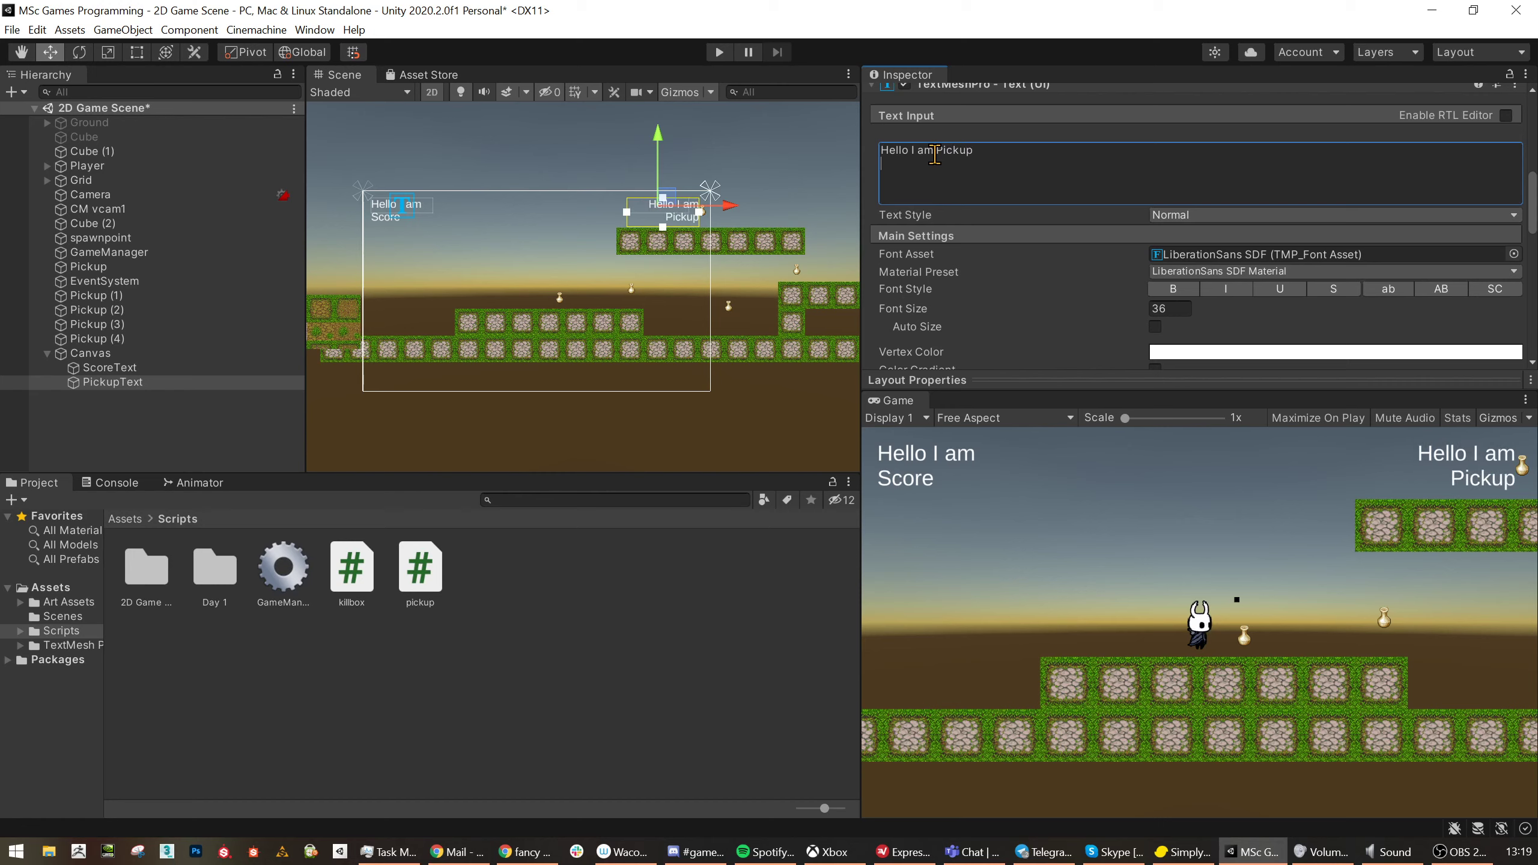
{"action": "left_click", "coordinate": [225, 439]}
{"action": "key", "text": "ctrl+s"}
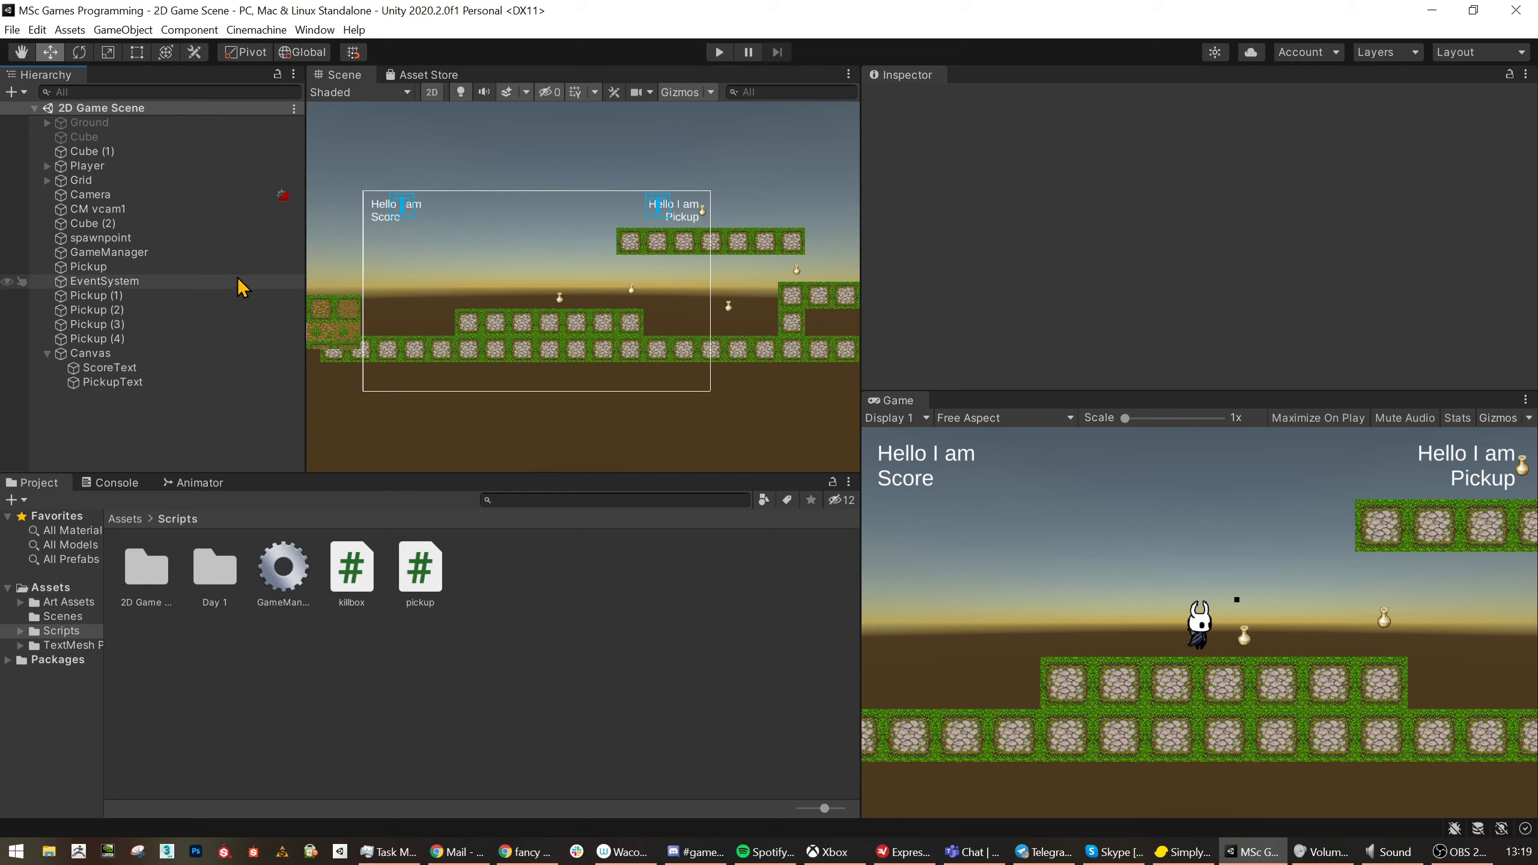
- Delete the duplicate pickups, Pickup (1) to Pickup (4), keeping only the original Pickup in the scene
{"action": "left_click", "coordinate": [213, 268]}
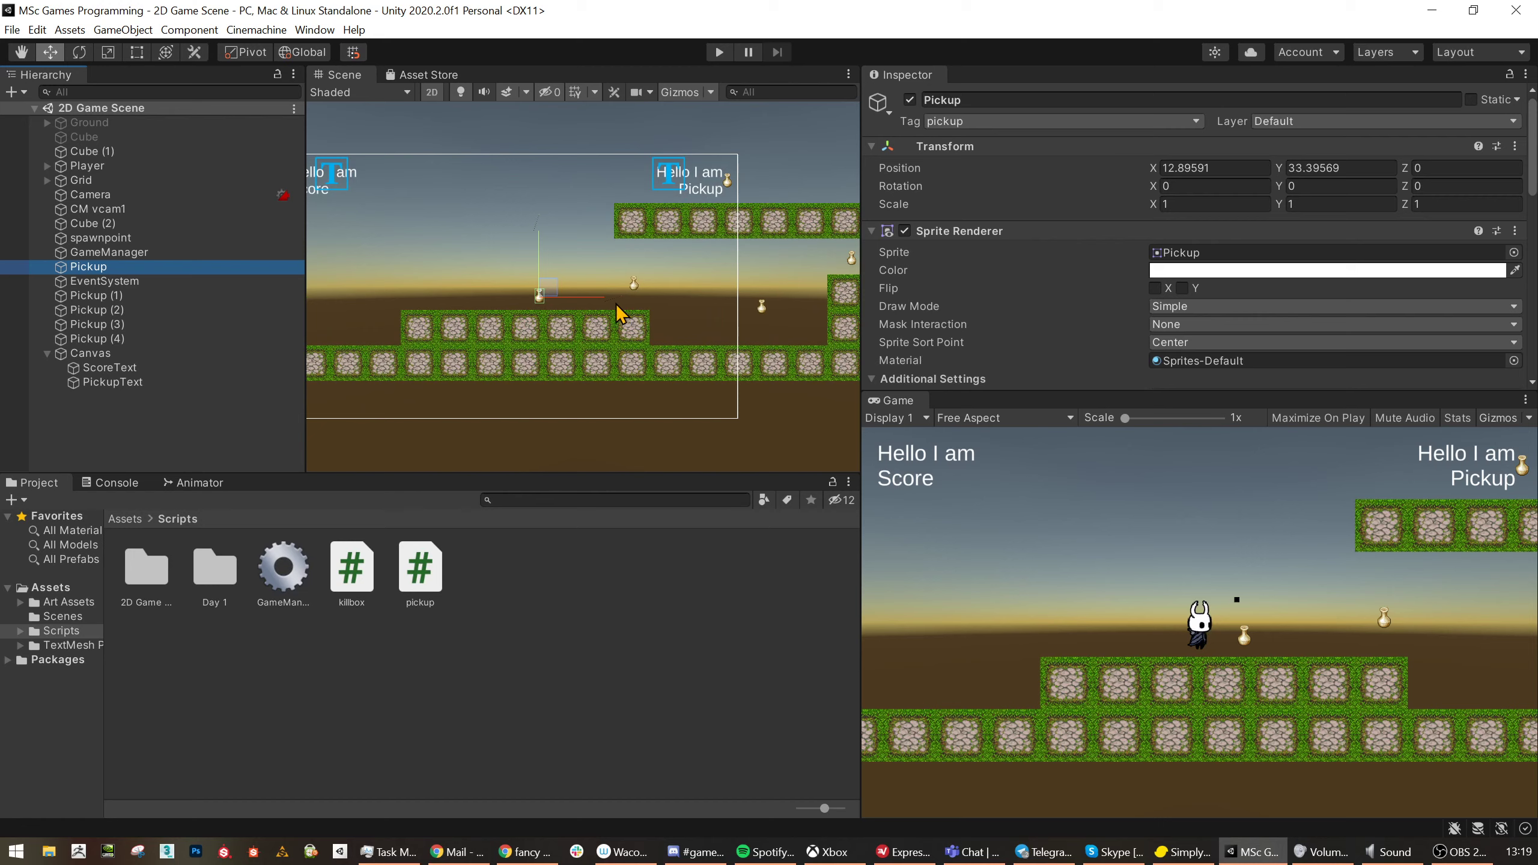
{"action": "scroll", "coordinate": [615, 303], "scroll_direction": "up", "scroll_amount": 5}
{"action": "middle_click_drag", "start_coordinate": [520, 304], "coordinate": [492, 315]}
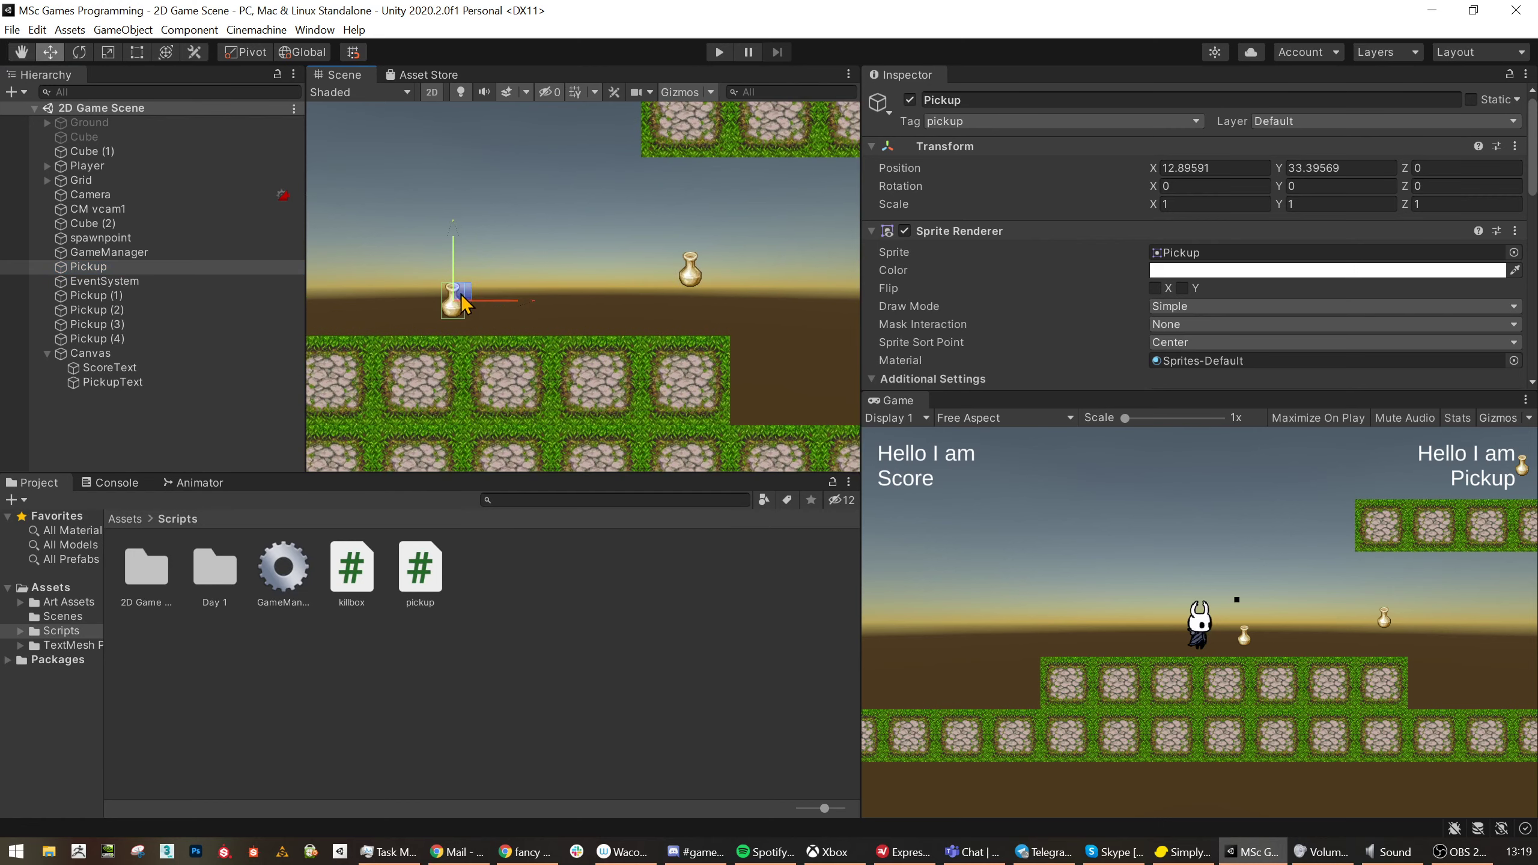
{"action": "left_click", "coordinate": [117, 299]}
{"action": "left_click", "coordinate": [107, 340], "text": "shift"}
{"action": "key", "text": "Delete"}
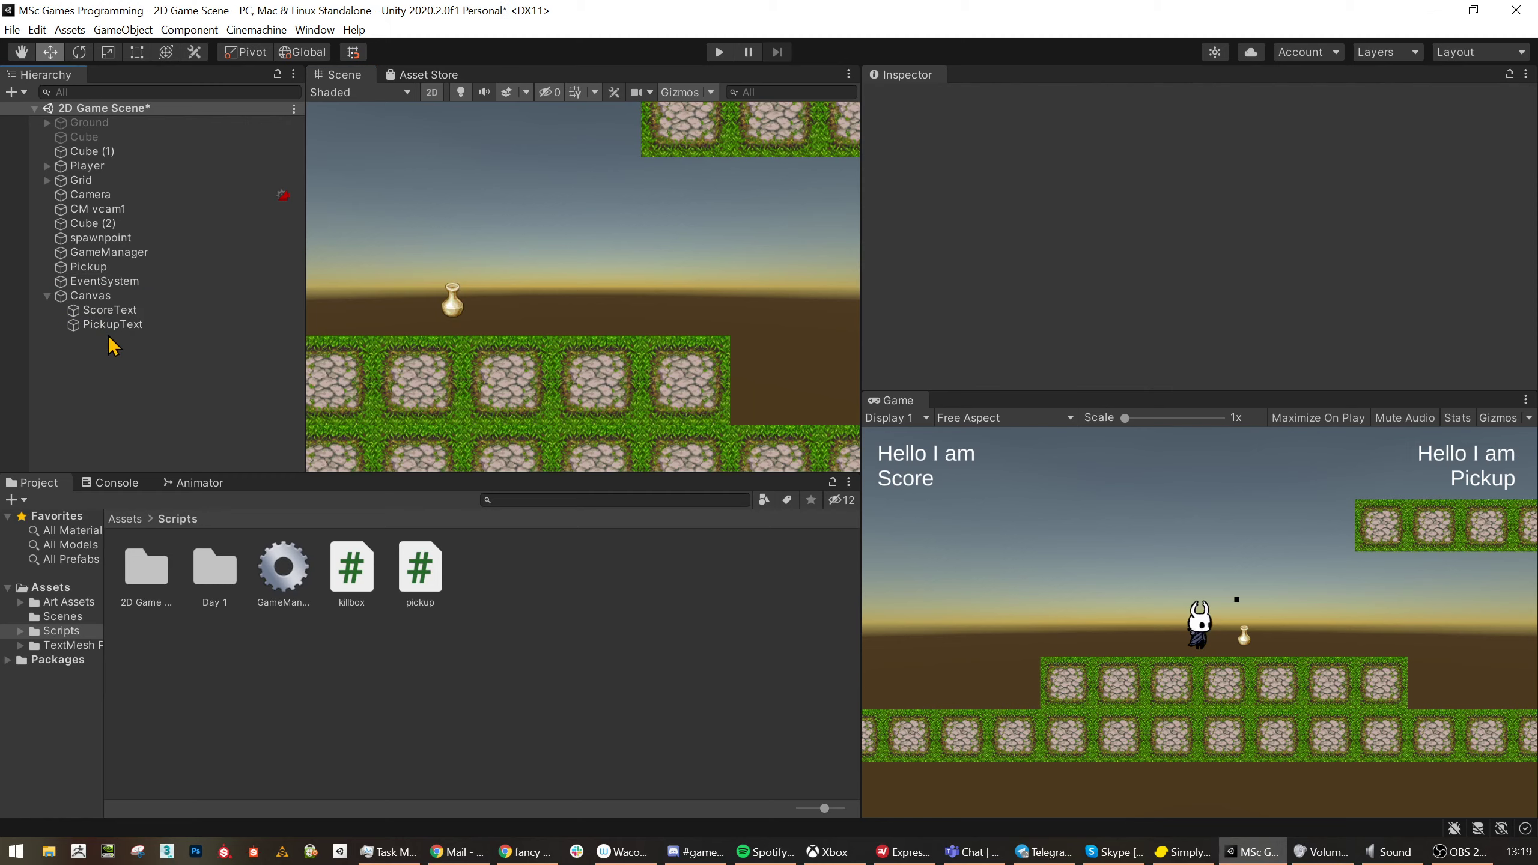
- Browse the project's scene and art folders to find the Pickup sprite inside the PathAndObjects sprite sheet in Art Assets
{"action": "left_click", "coordinate": [91, 267]}
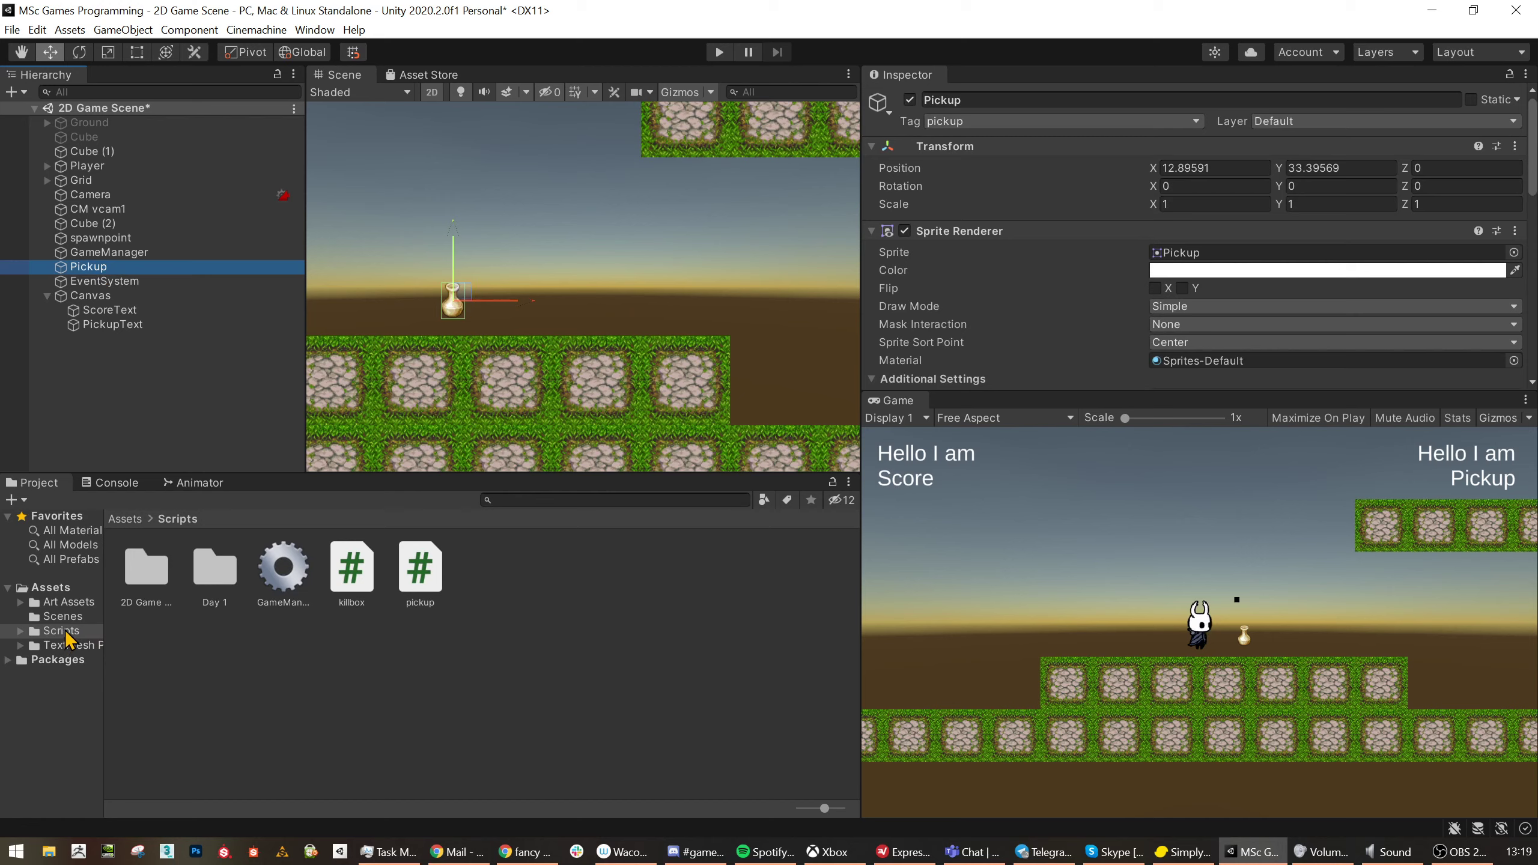
{"action": "left_click", "coordinate": [20, 632]}
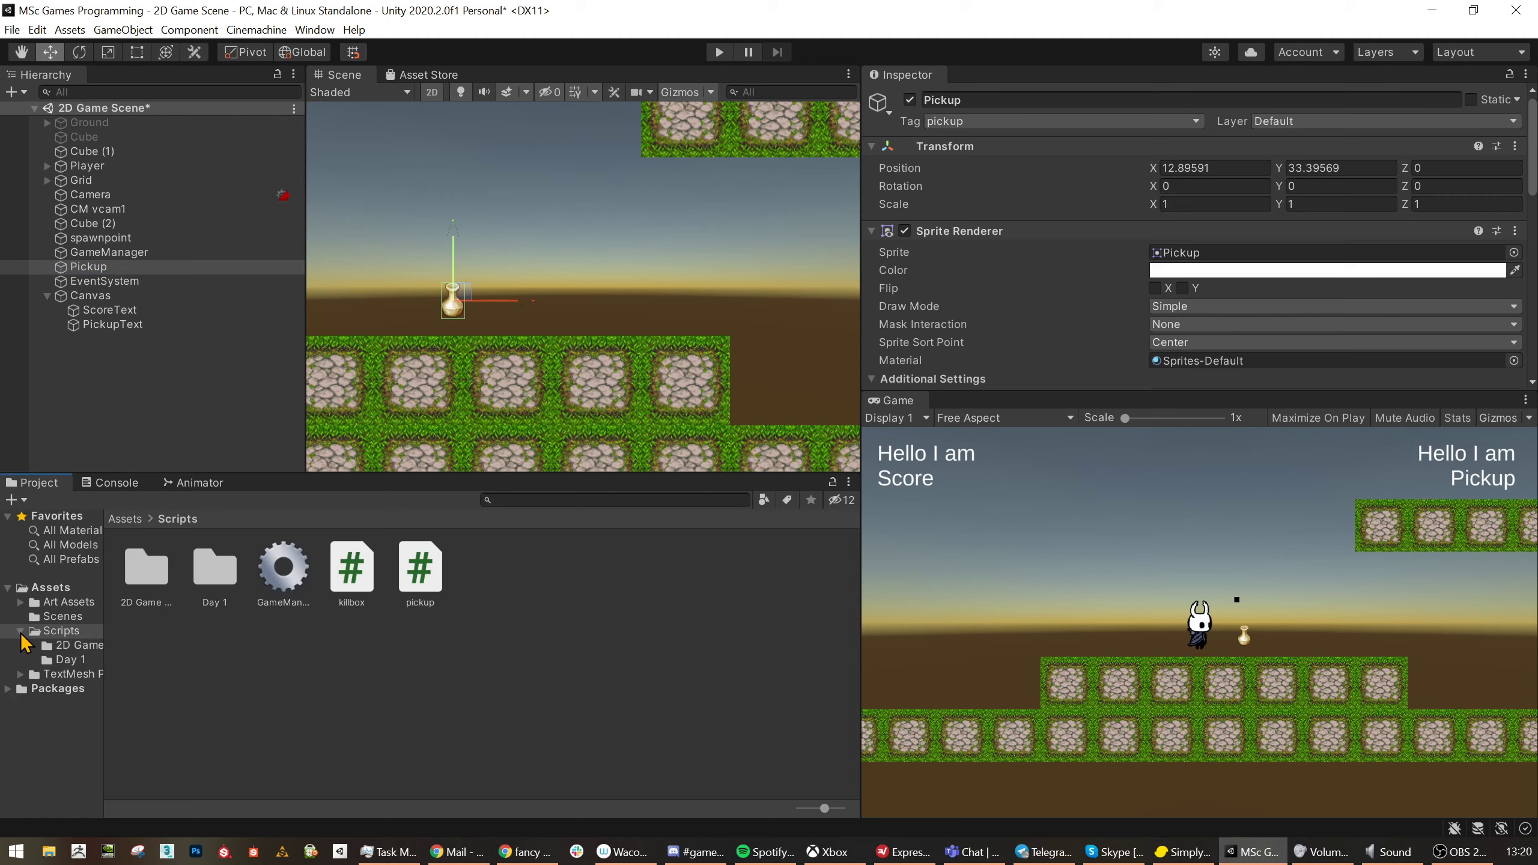
{"action": "left_click", "coordinate": [63, 617]}
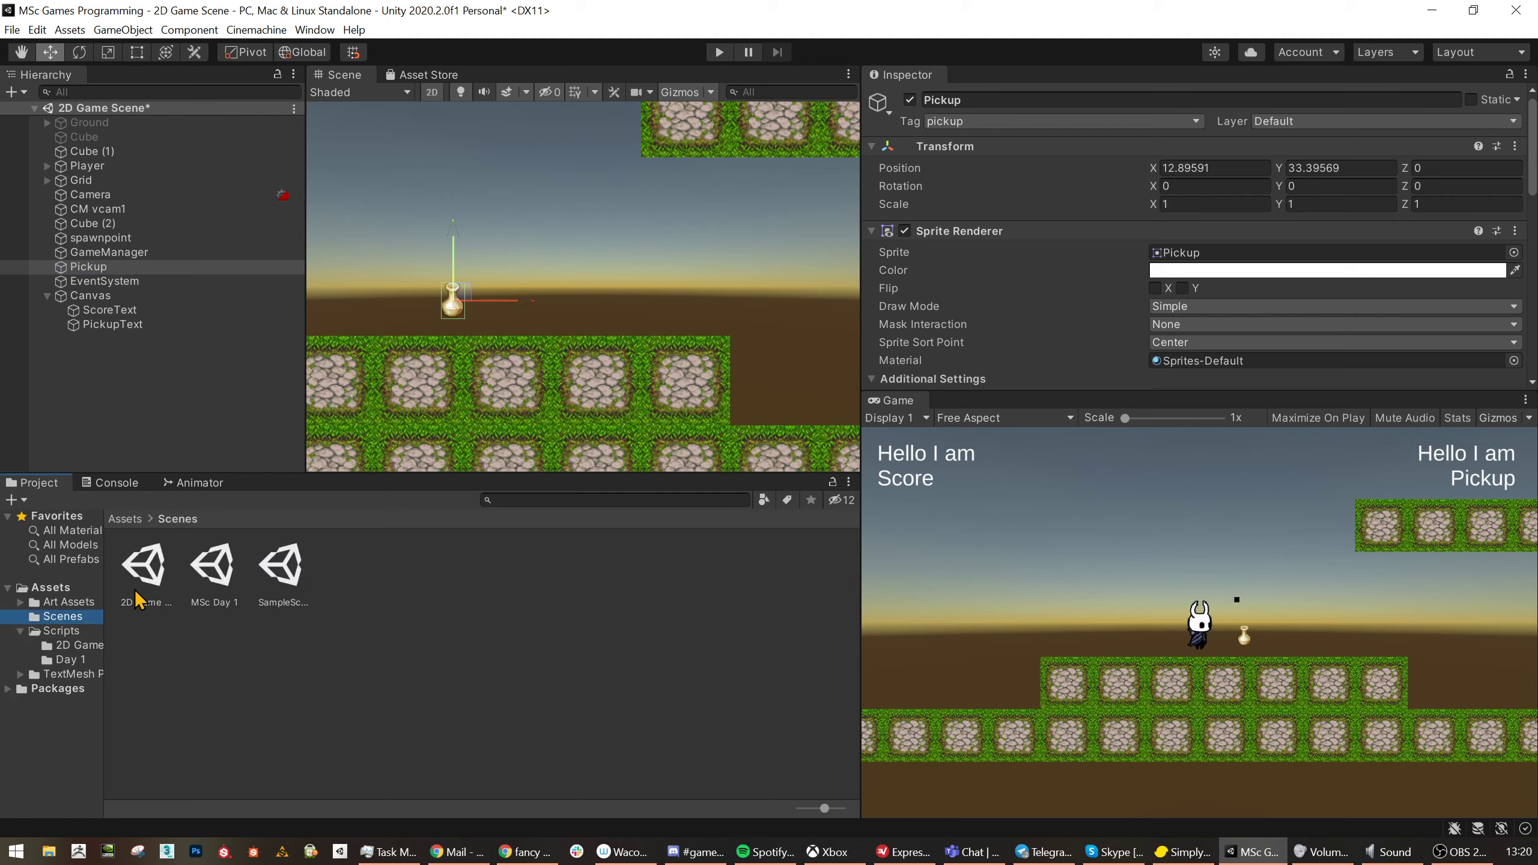
{"action": "left_click", "coordinate": [61, 631]}
{"action": "left_click", "coordinate": [68, 601]}
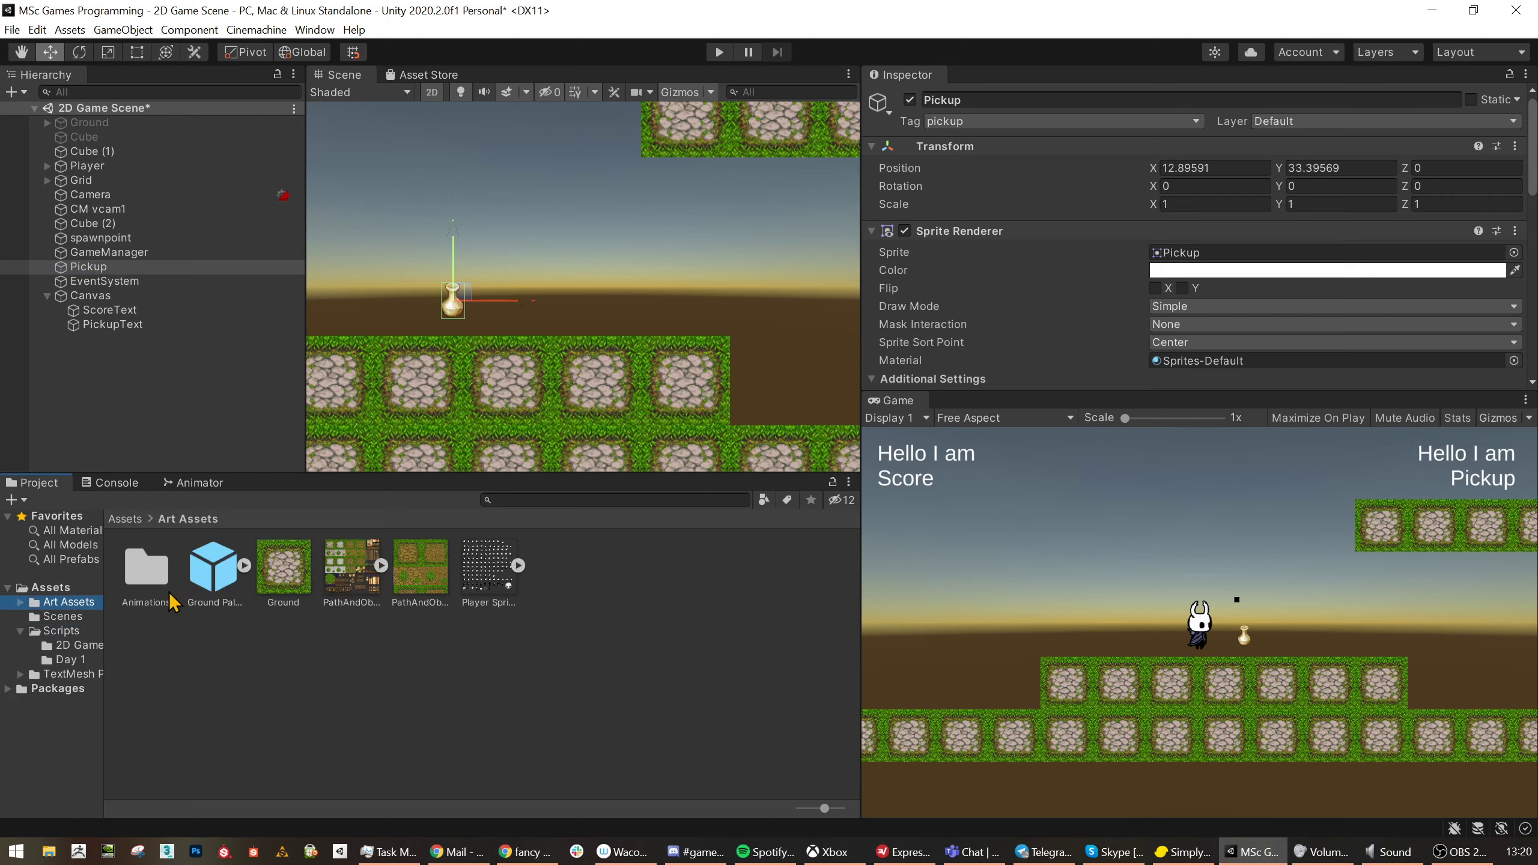
{"action": "left_click", "coordinate": [381, 565]}
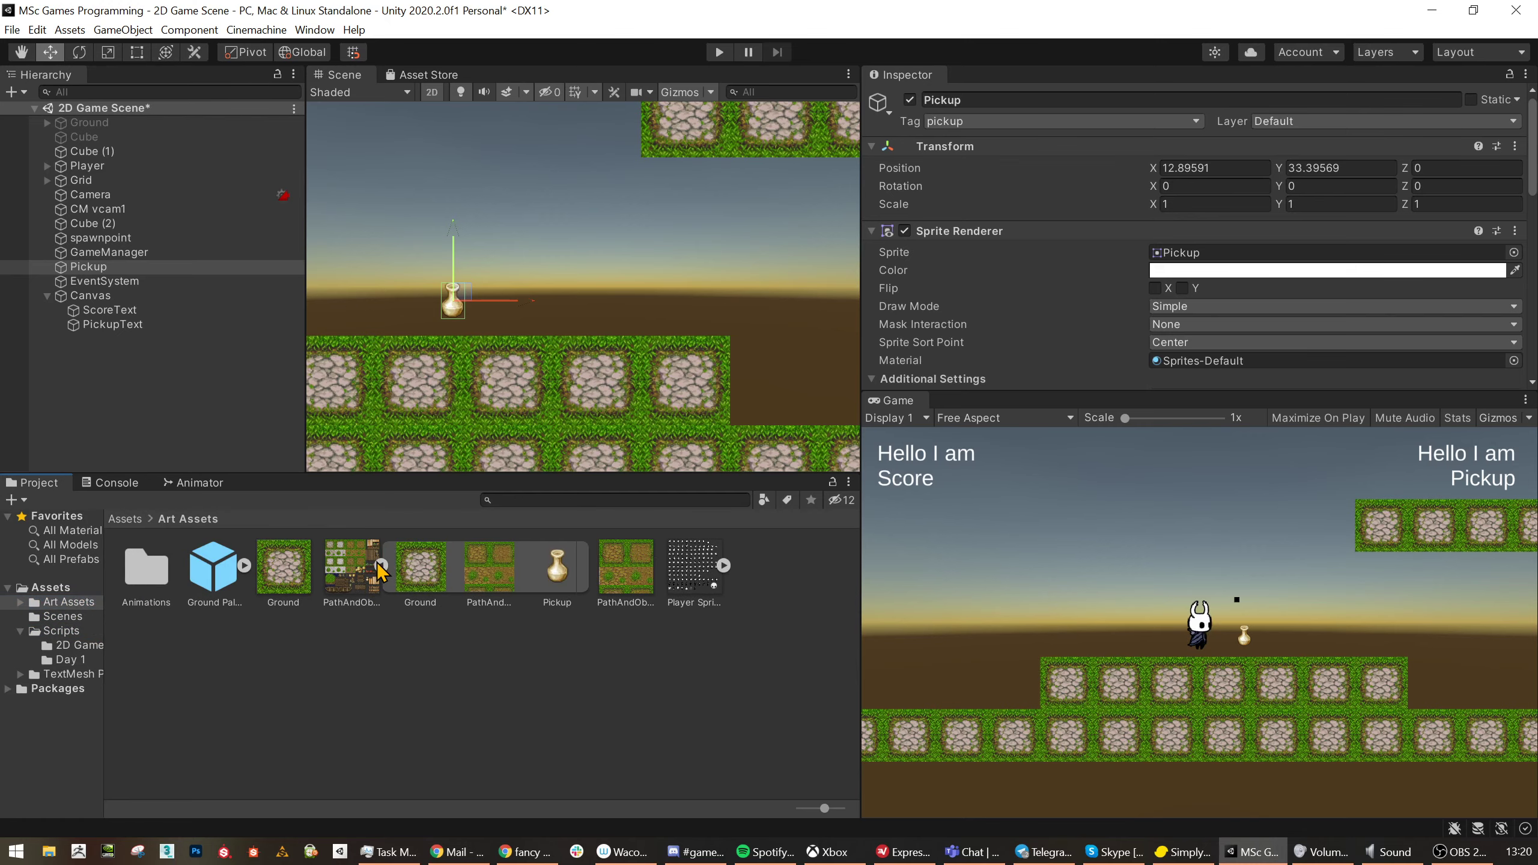
- Examine the Pickup slice of the PathAndObjects texture in the Sprite Editor, leaving its slicing as it is
{"action": "left_click", "coordinate": [343, 564]}
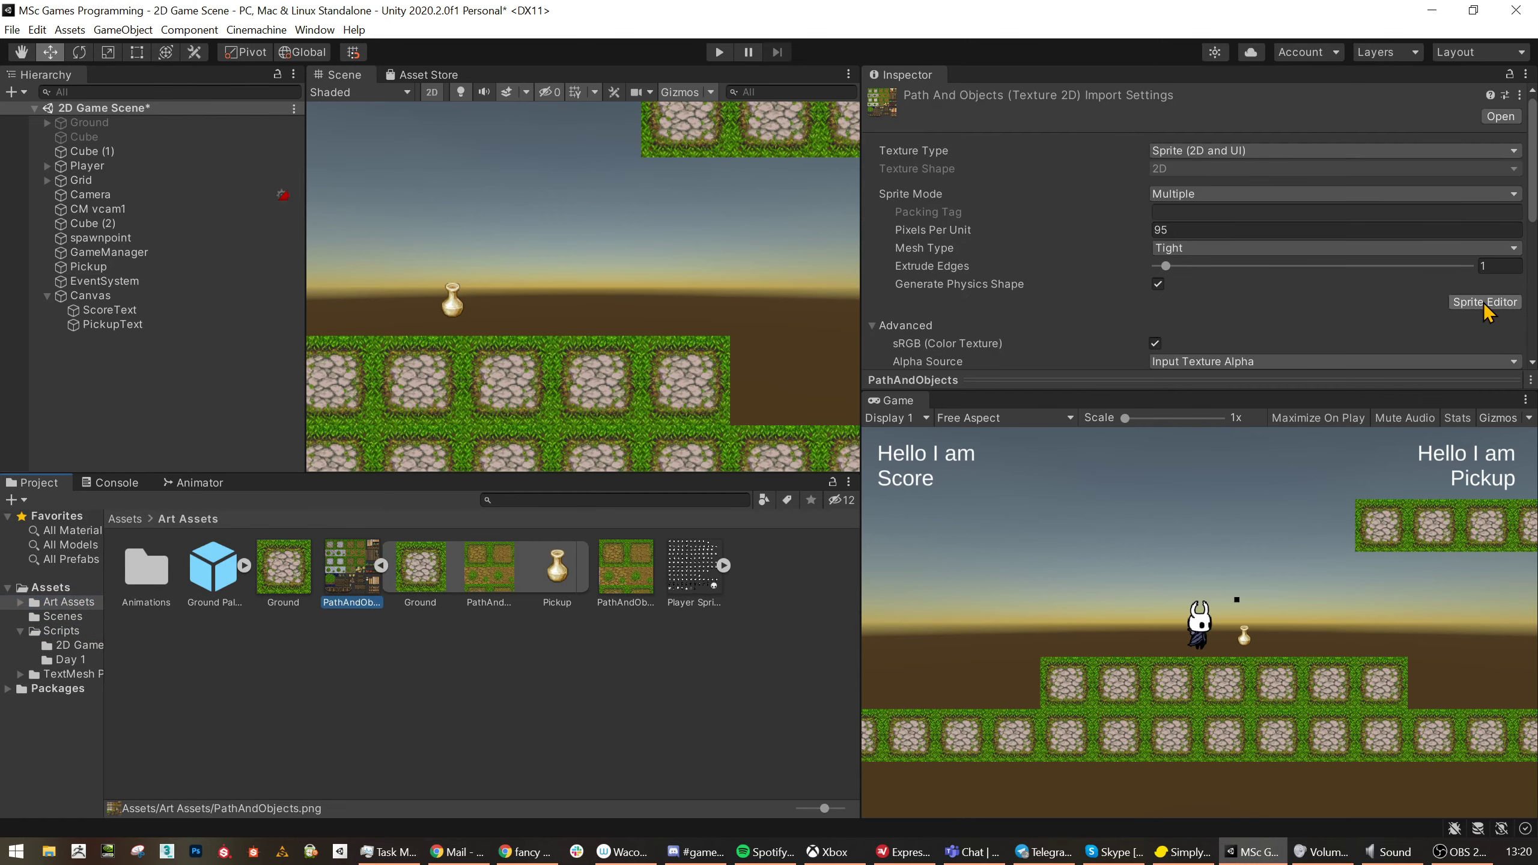
{"action": "left_click", "coordinate": [1485, 301]}
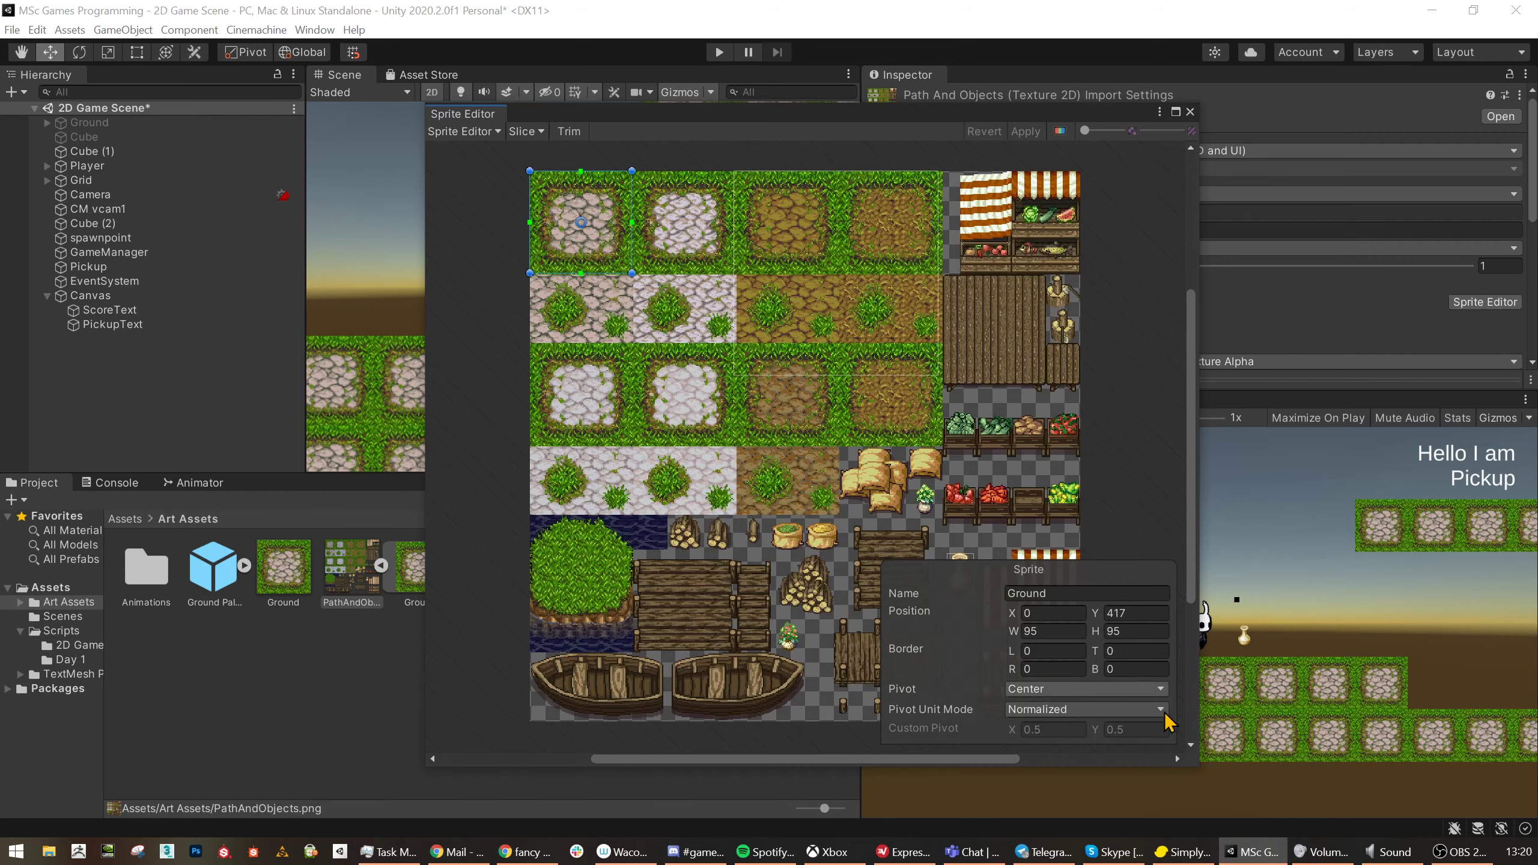
{"action": "left_click_drag", "start_coordinate": [1198, 766], "coordinate": [1387, 847]}
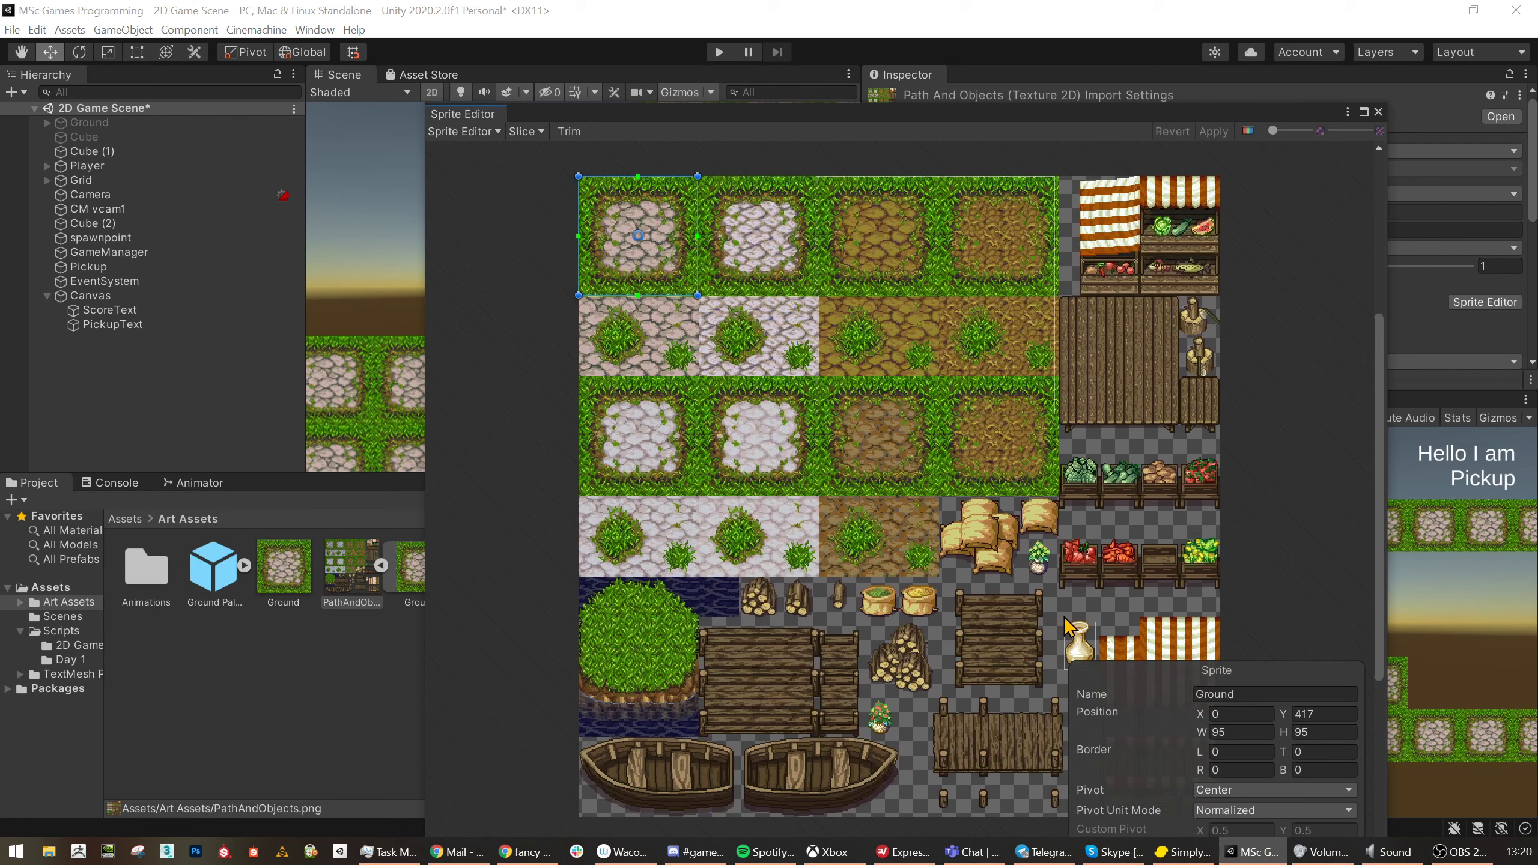
{"action": "left_click", "coordinate": [1084, 630]}
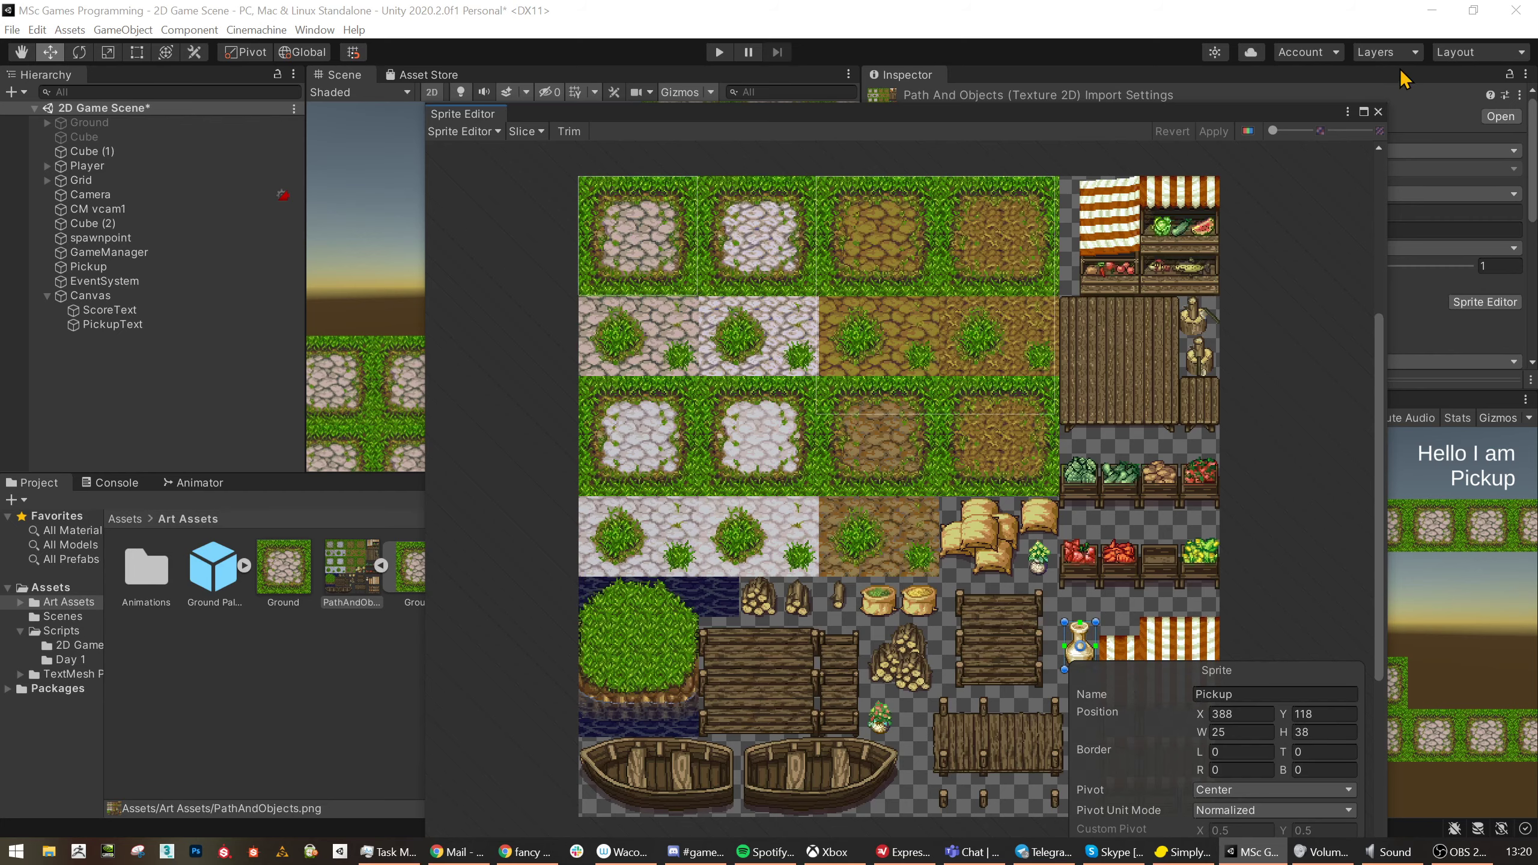
{"action": "left_click", "coordinate": [1379, 112]}
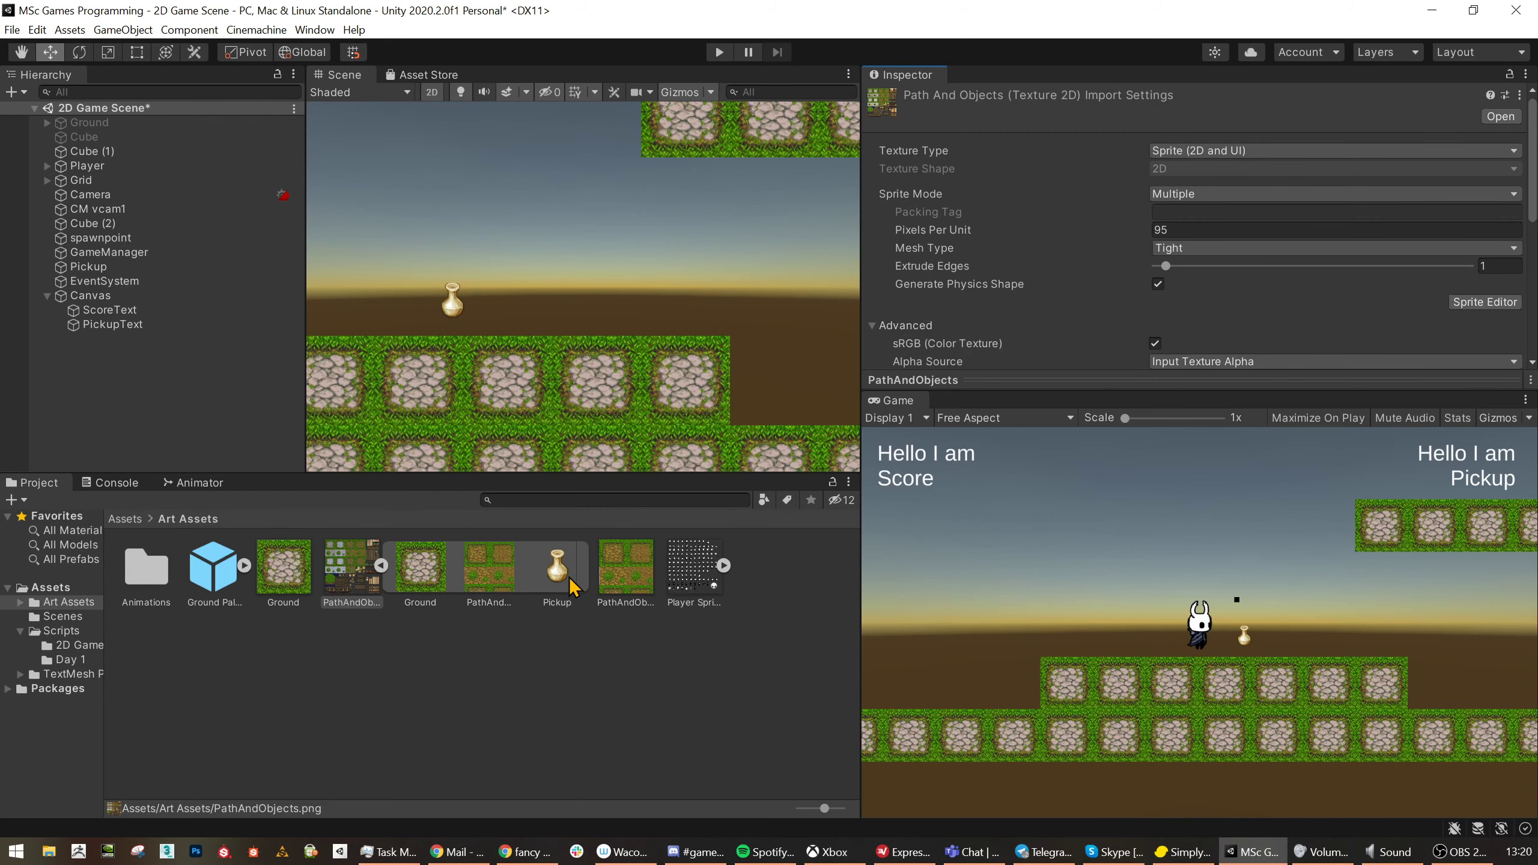
- Open the pickup script attached to the Pickup object in Visual Studio
{"action": "left_click", "coordinate": [103, 267]}
{"action": "scroll", "coordinate": [1054, 237], "scroll_direction": "down", "scroll_amount": 3}
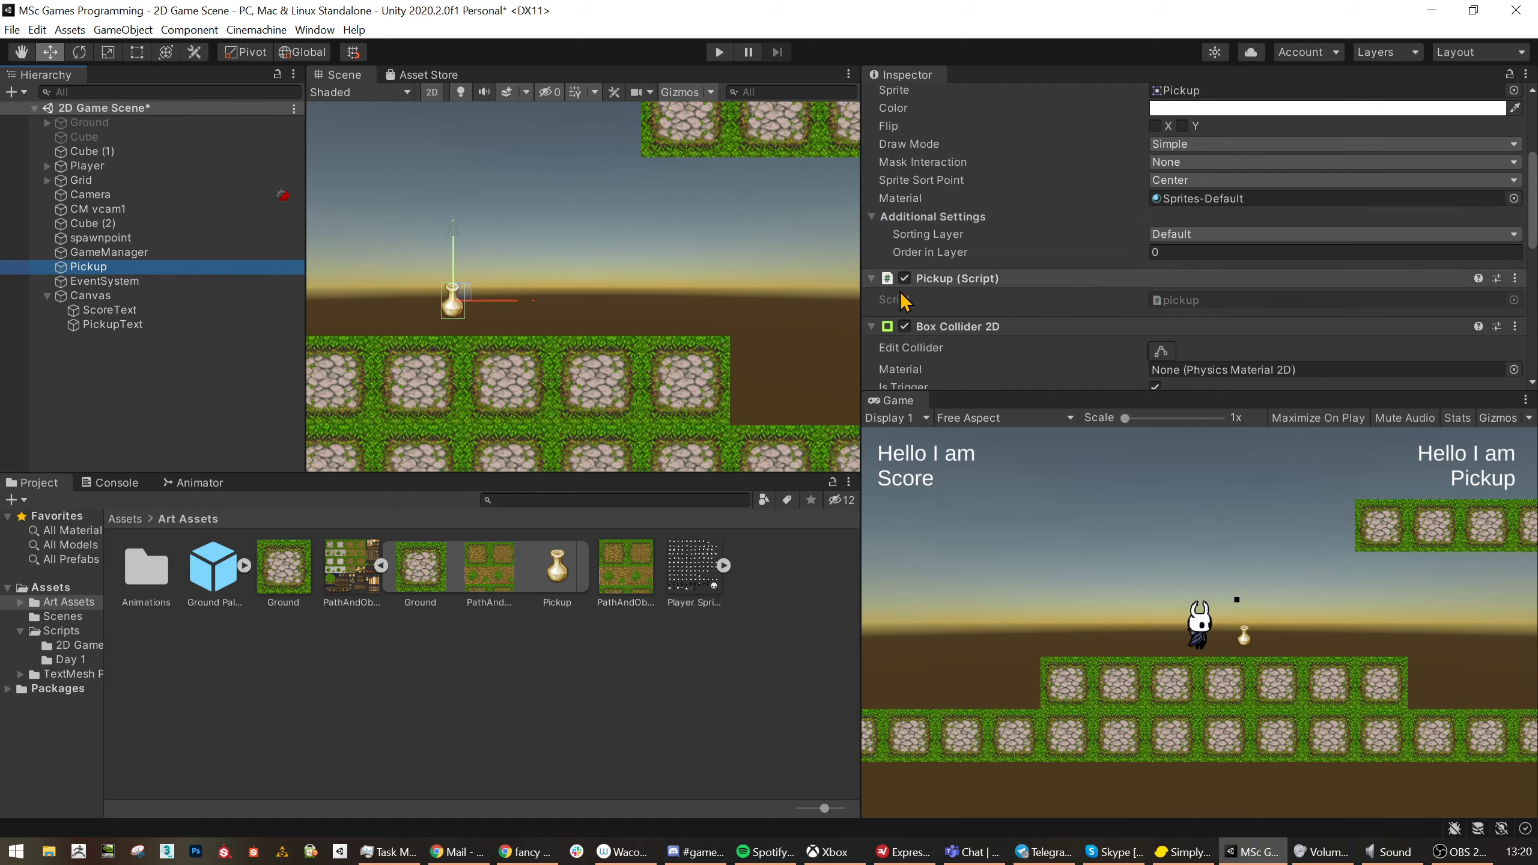
{"action": "double_click", "coordinate": [1181, 300]}
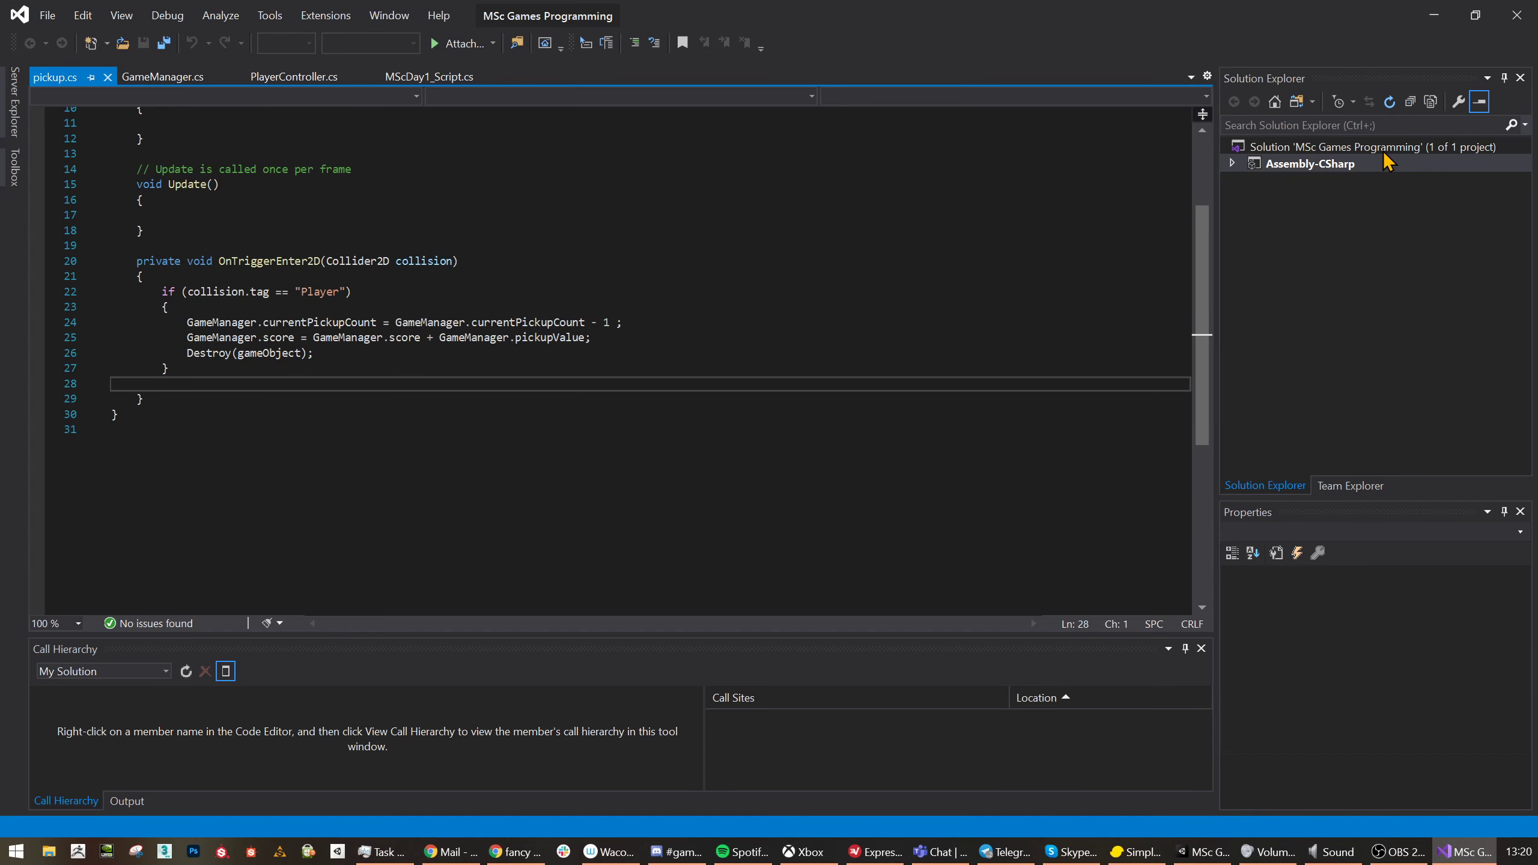
{"action": "scroll", "coordinate": [745, 267], "scroll_direction": "up", "scroll_amount": 3}
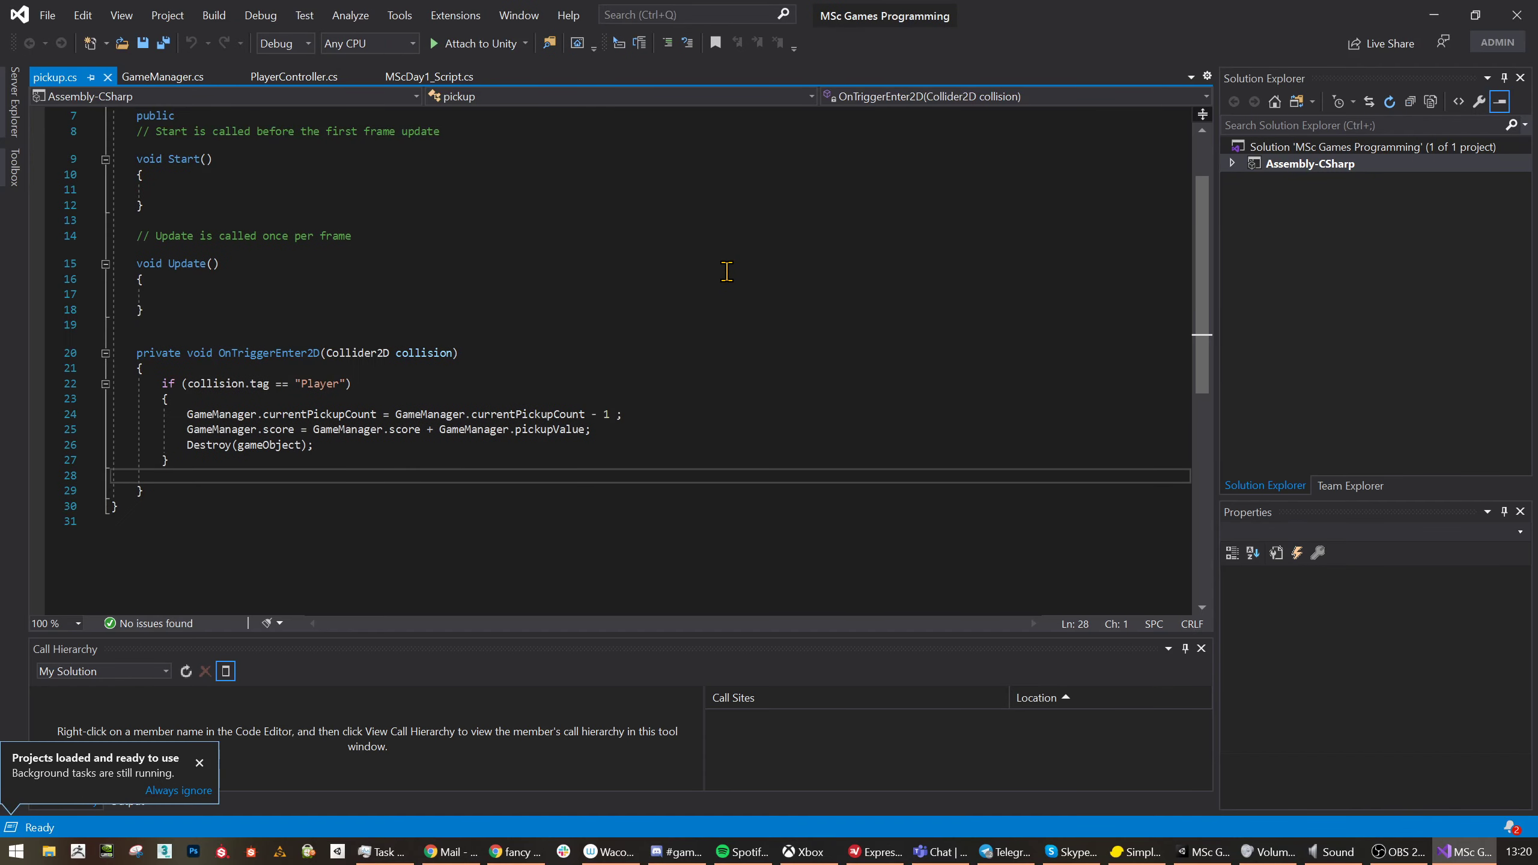
{"action": "left_click_drag", "start_coordinate": [160, 358], "coordinate": [112, 205]}
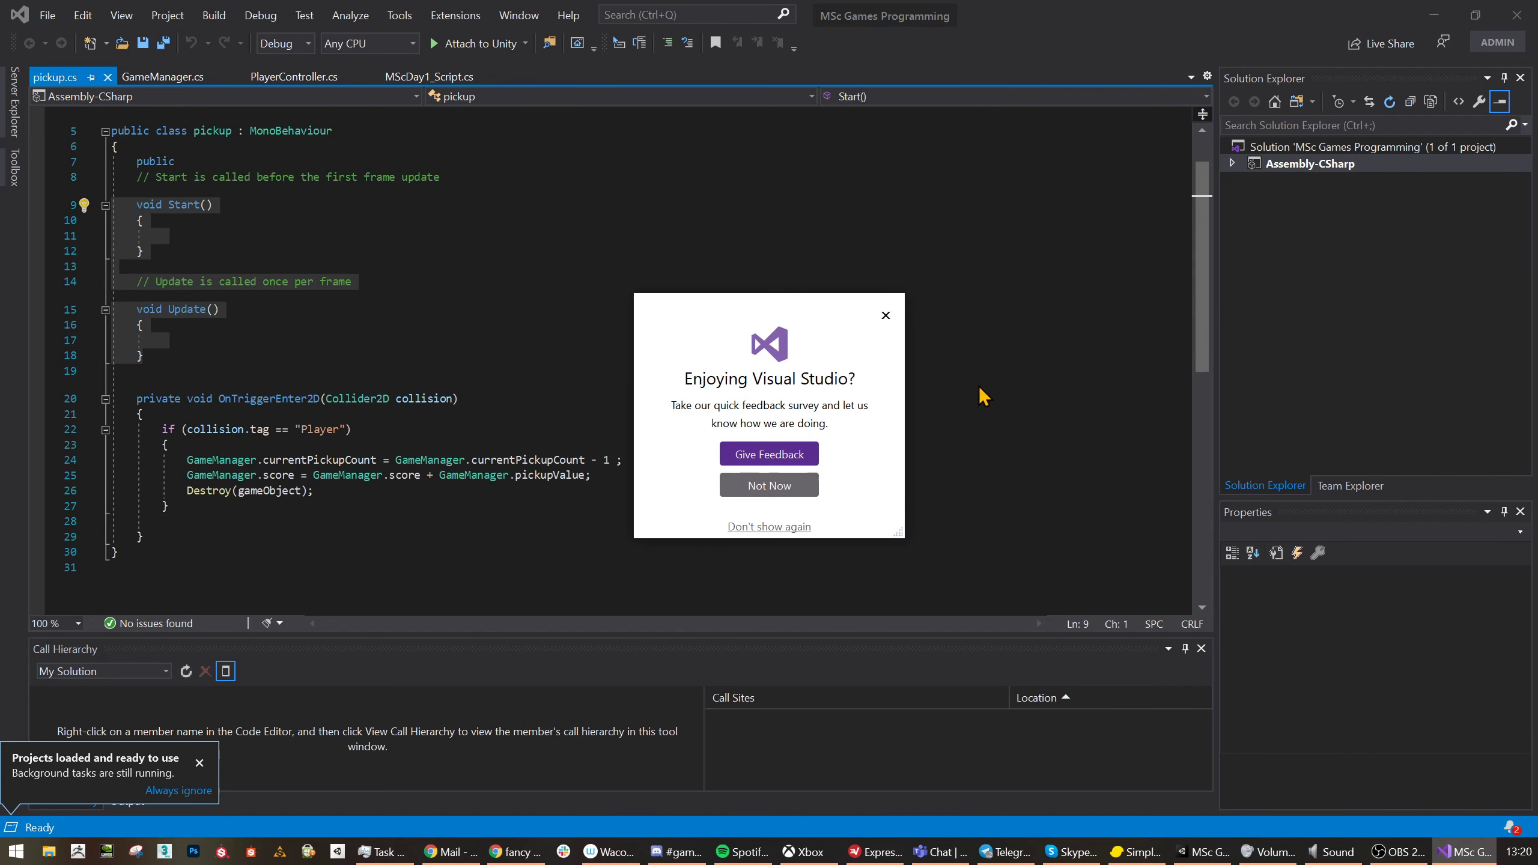
{"action": "left_click", "coordinate": [770, 487]}
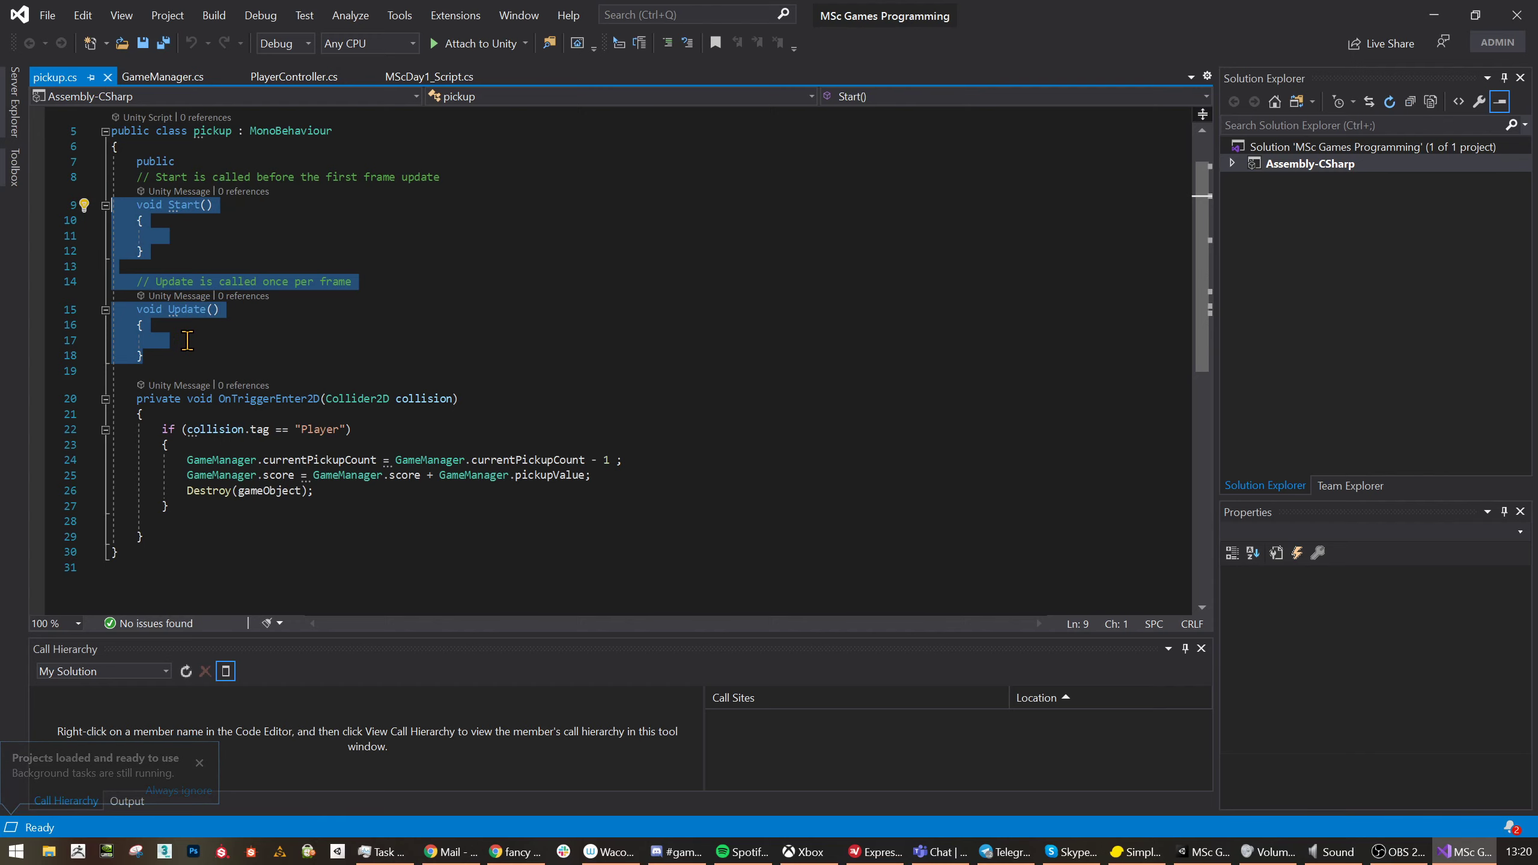
{"action": "key", "text": "Delete"}
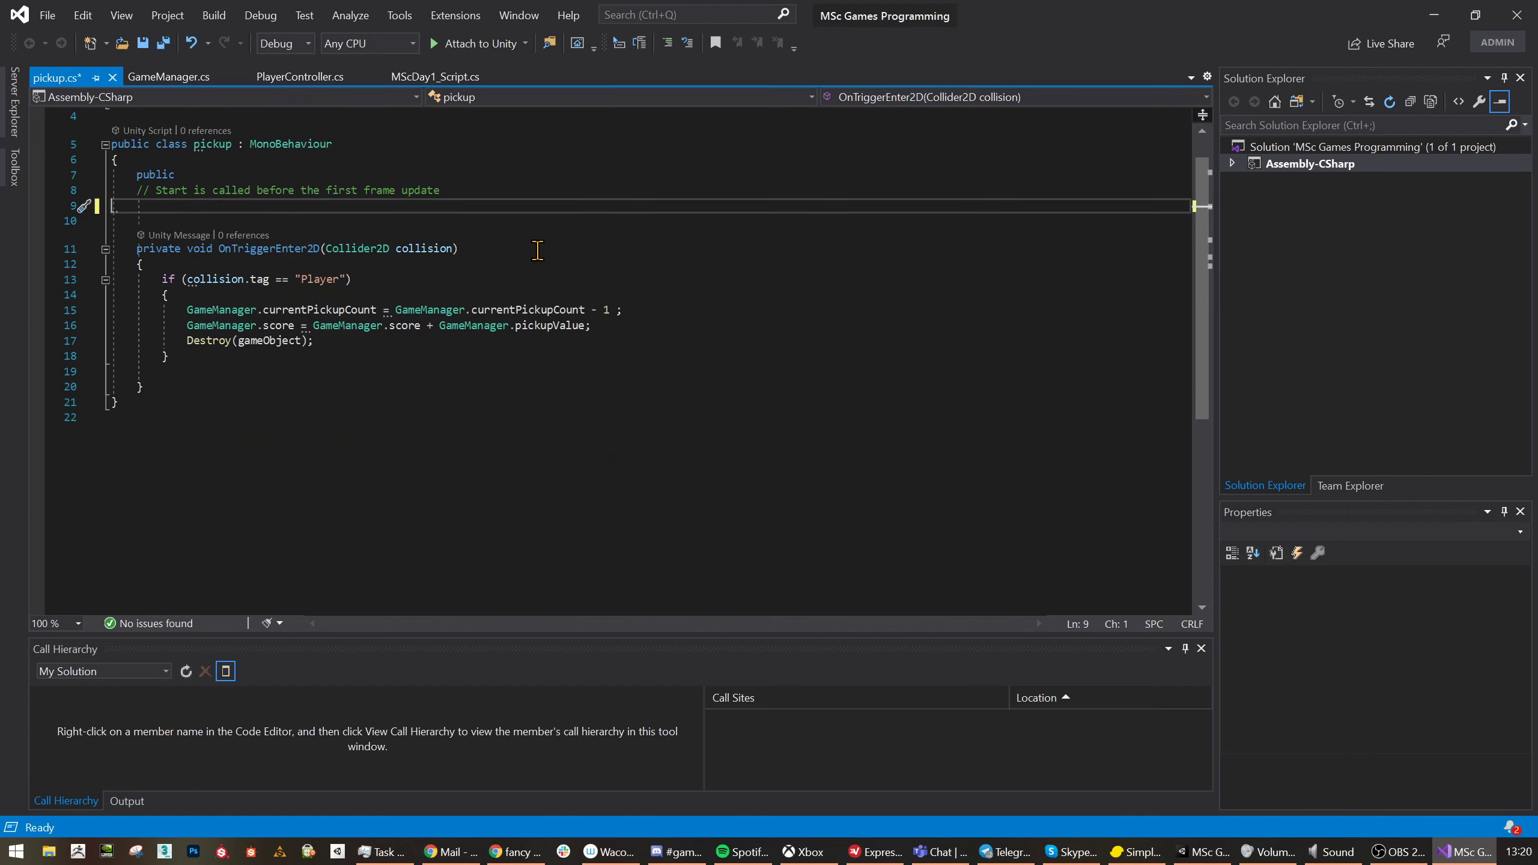
{"action": "key", "text": "ctrl+s"}
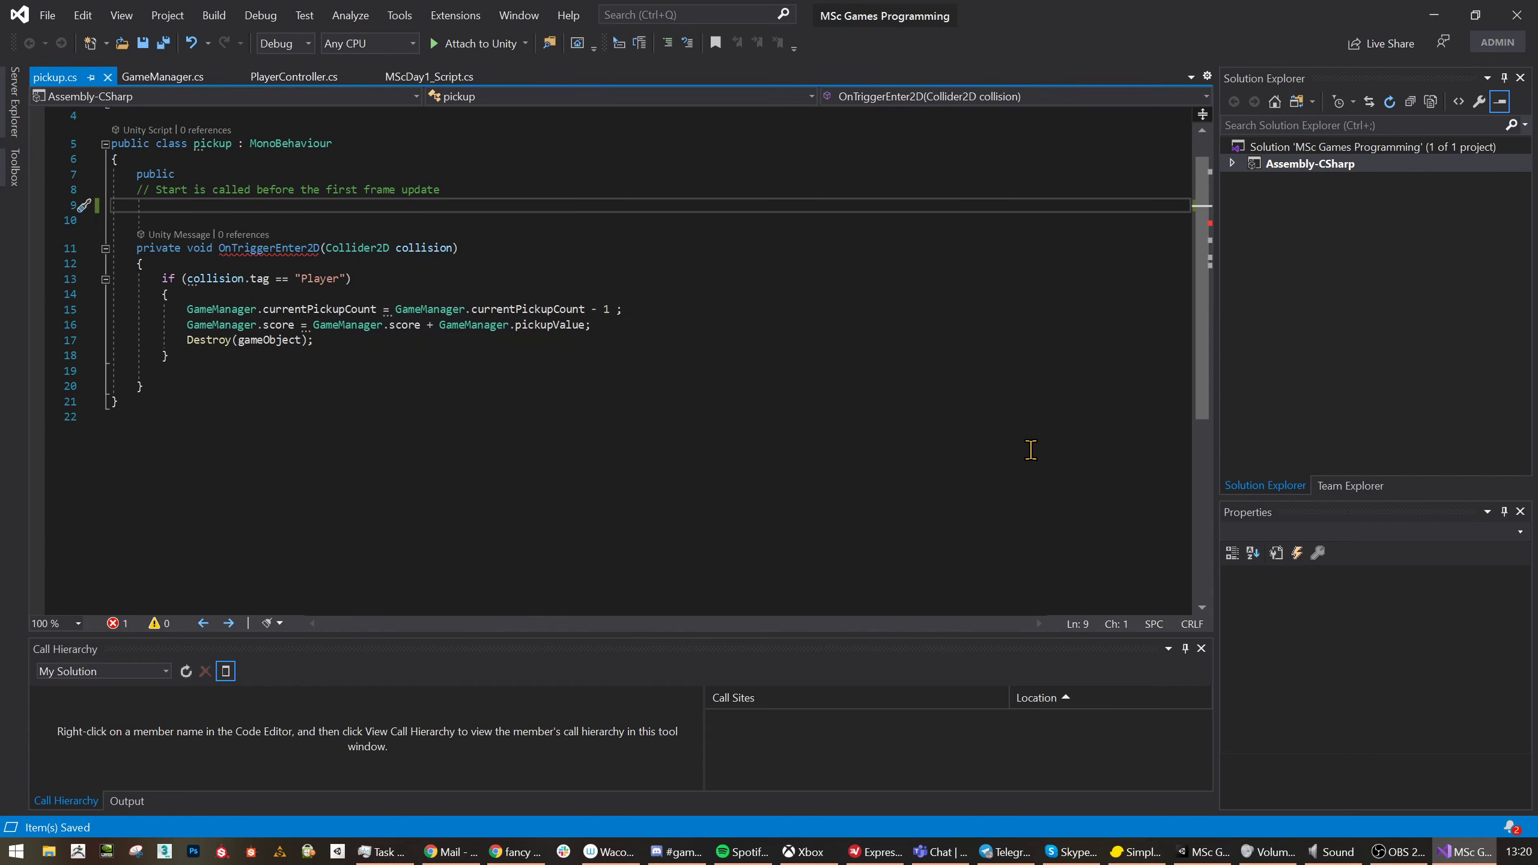
{"action": "mouse_move", "coordinate": [261, 257]}
{"action": "key", "text": "ctrl+z"}
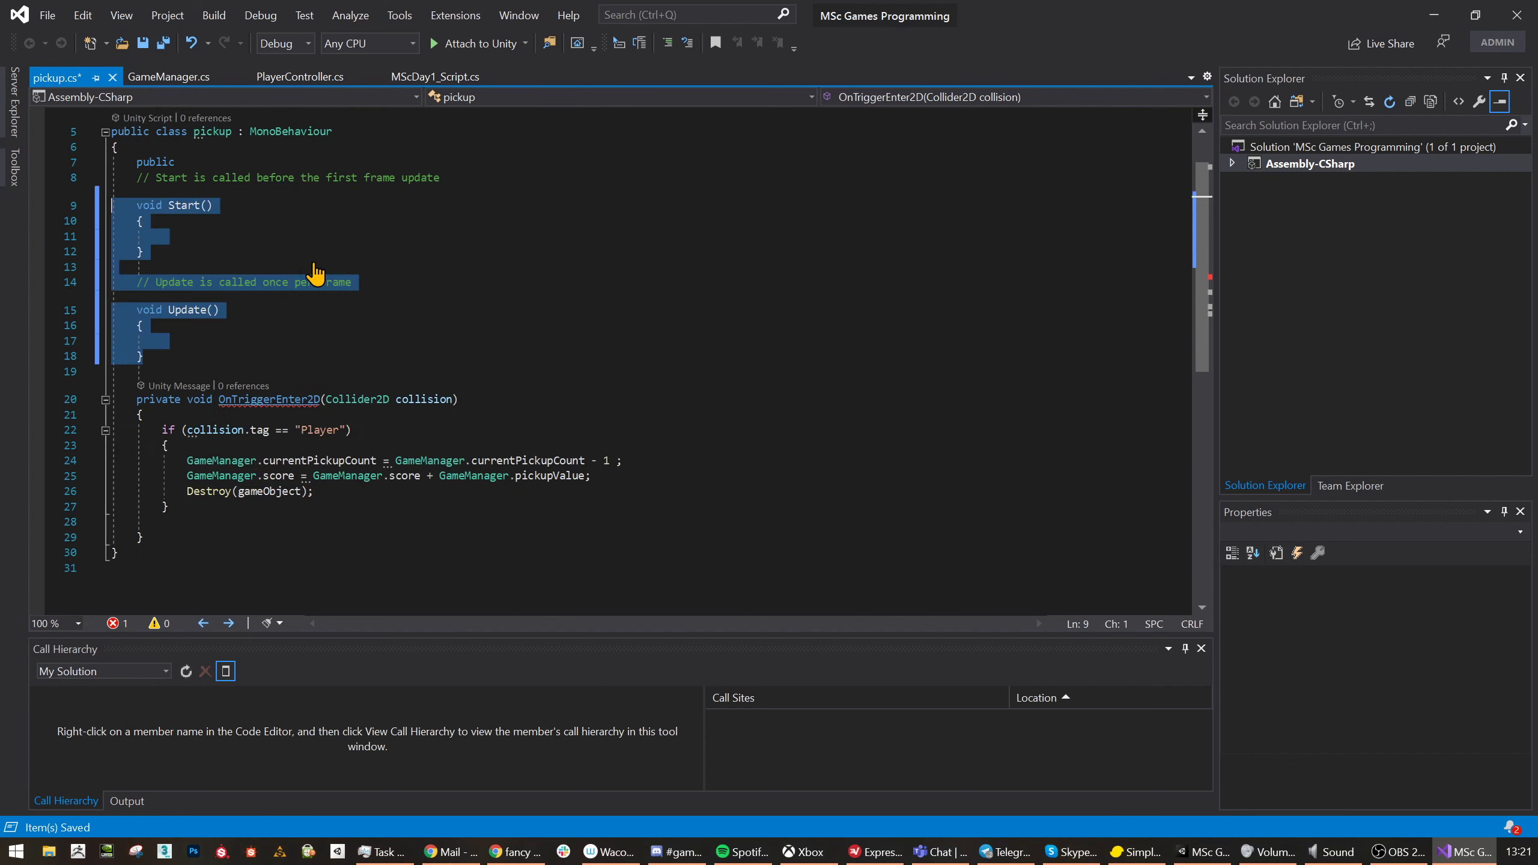
- Examine the OnTriggerEnter2D method in pickup.cs, including its Player tag check and score handling
{"action": "mouse_move", "coordinate": [283, 400]}
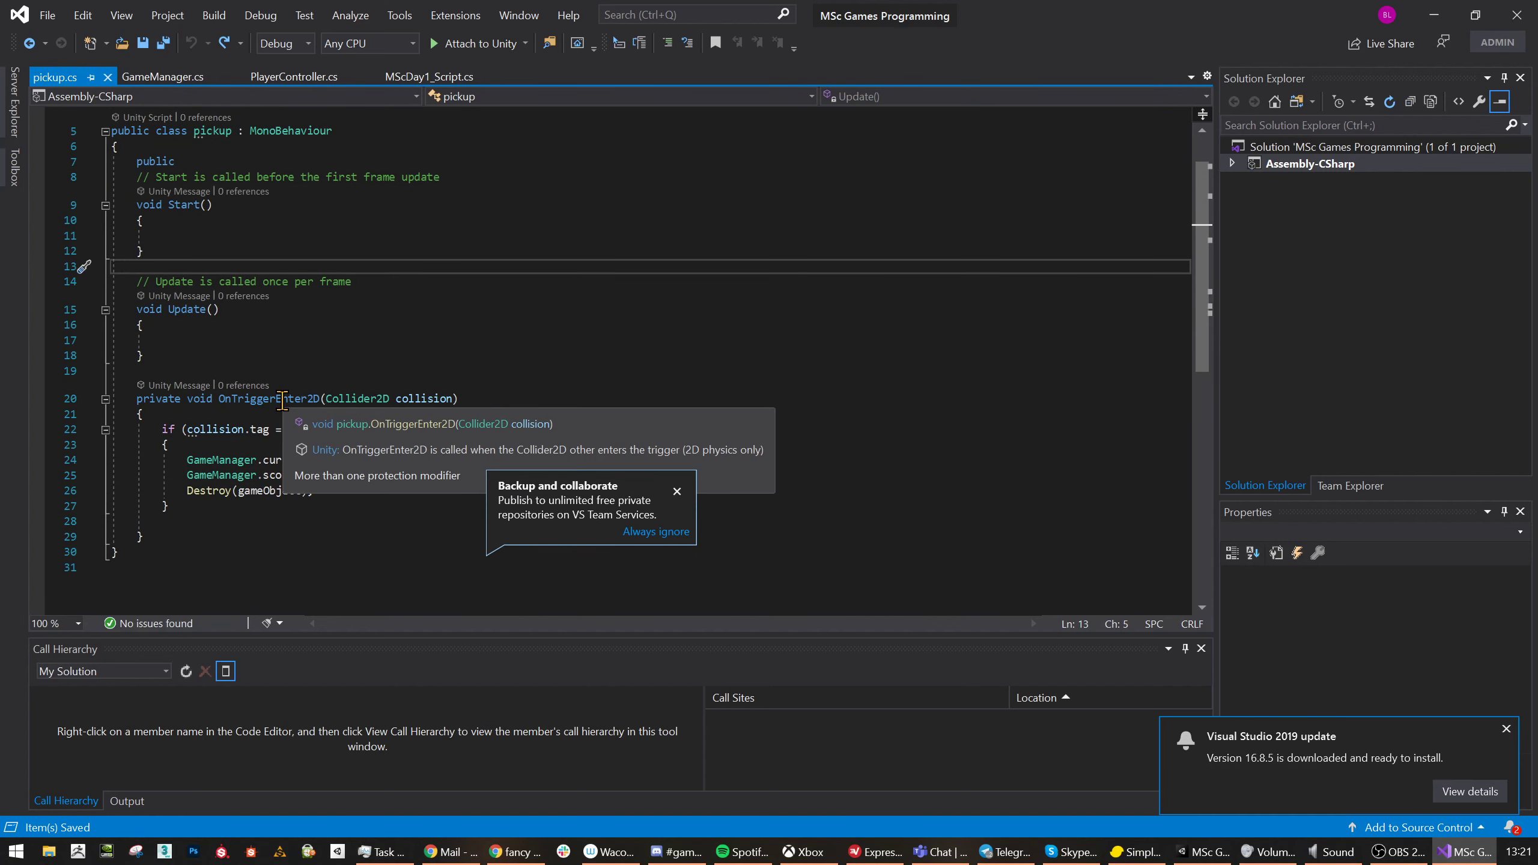
{"action": "scroll", "coordinate": [328, 328], "scroll_direction": "up", "scroll_amount": 1}
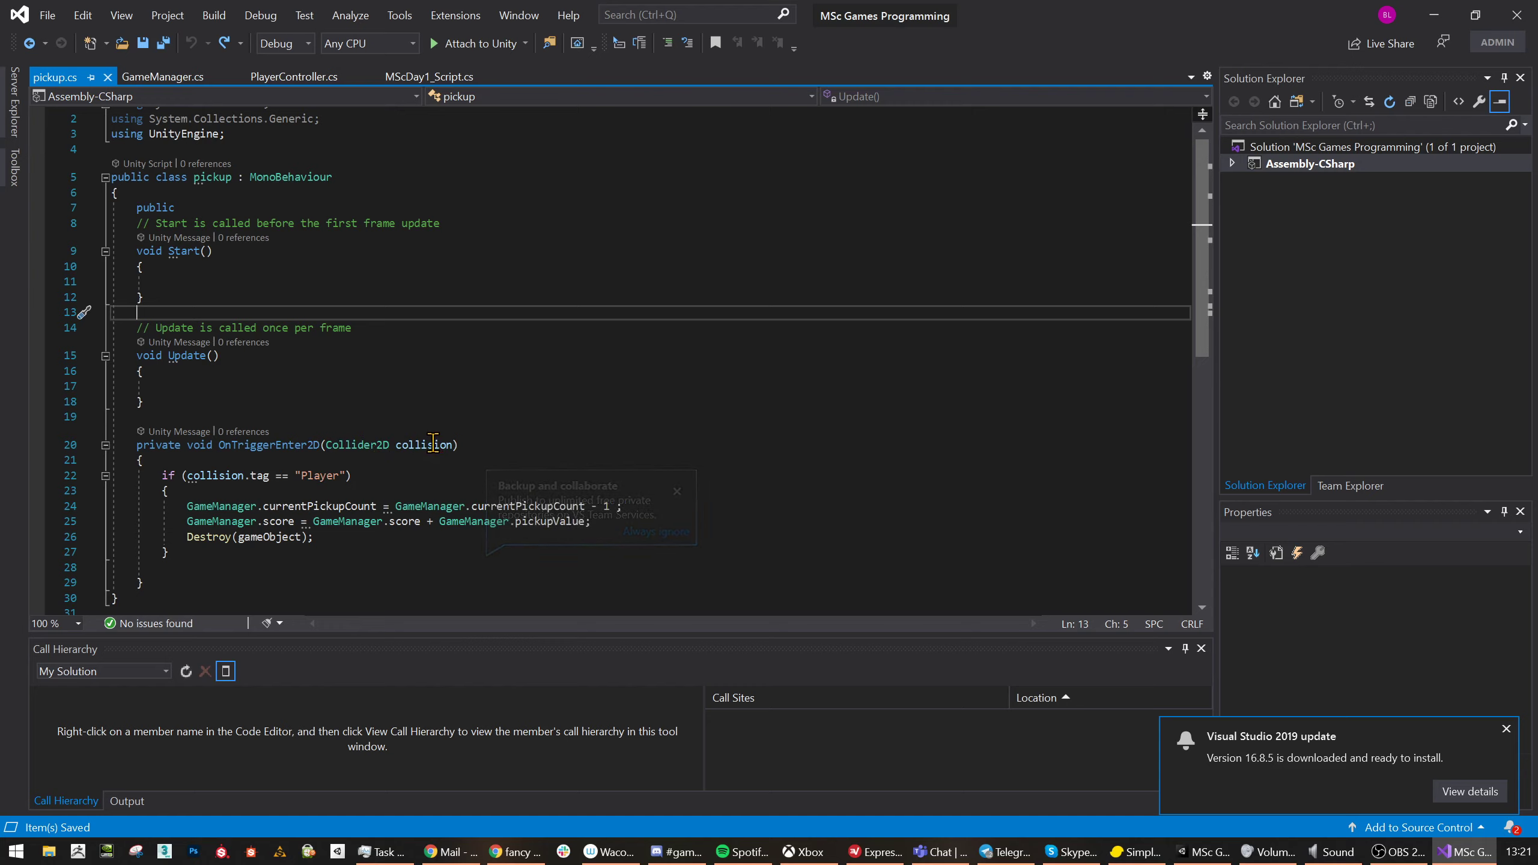
{"action": "scroll", "coordinate": [178, 487], "scroll_direction": "down", "scroll_amount": 2}
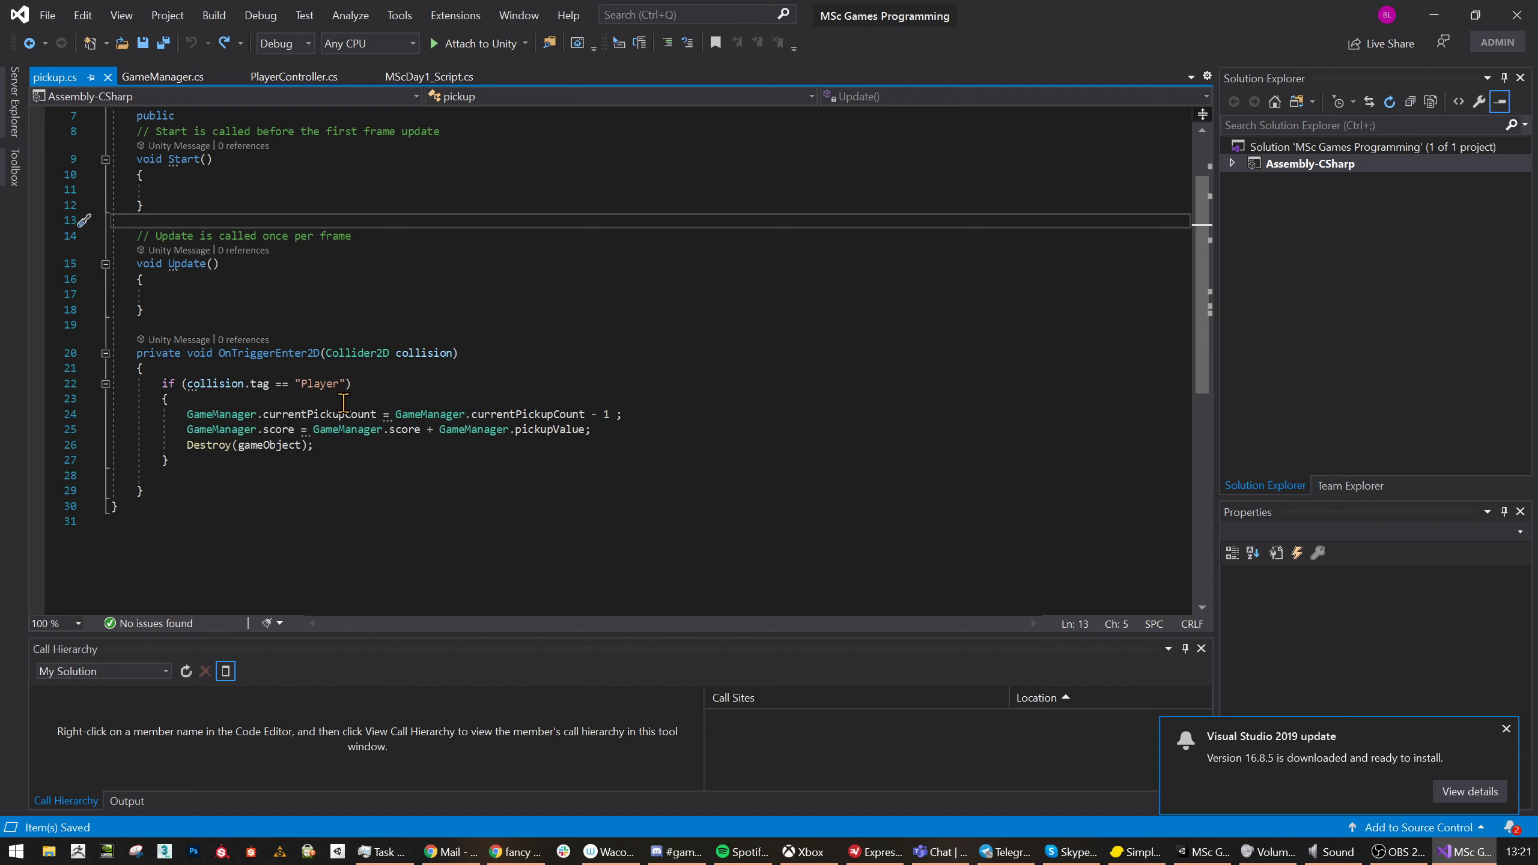
- Switch to Unity to examine the Pickup's Box Collider 2D trigger settings, and return to pickup.cs in Visual Studio
{"action": "key", "text": "alt+Tab"}
{"action": "left_click", "coordinate": [460, 310]}
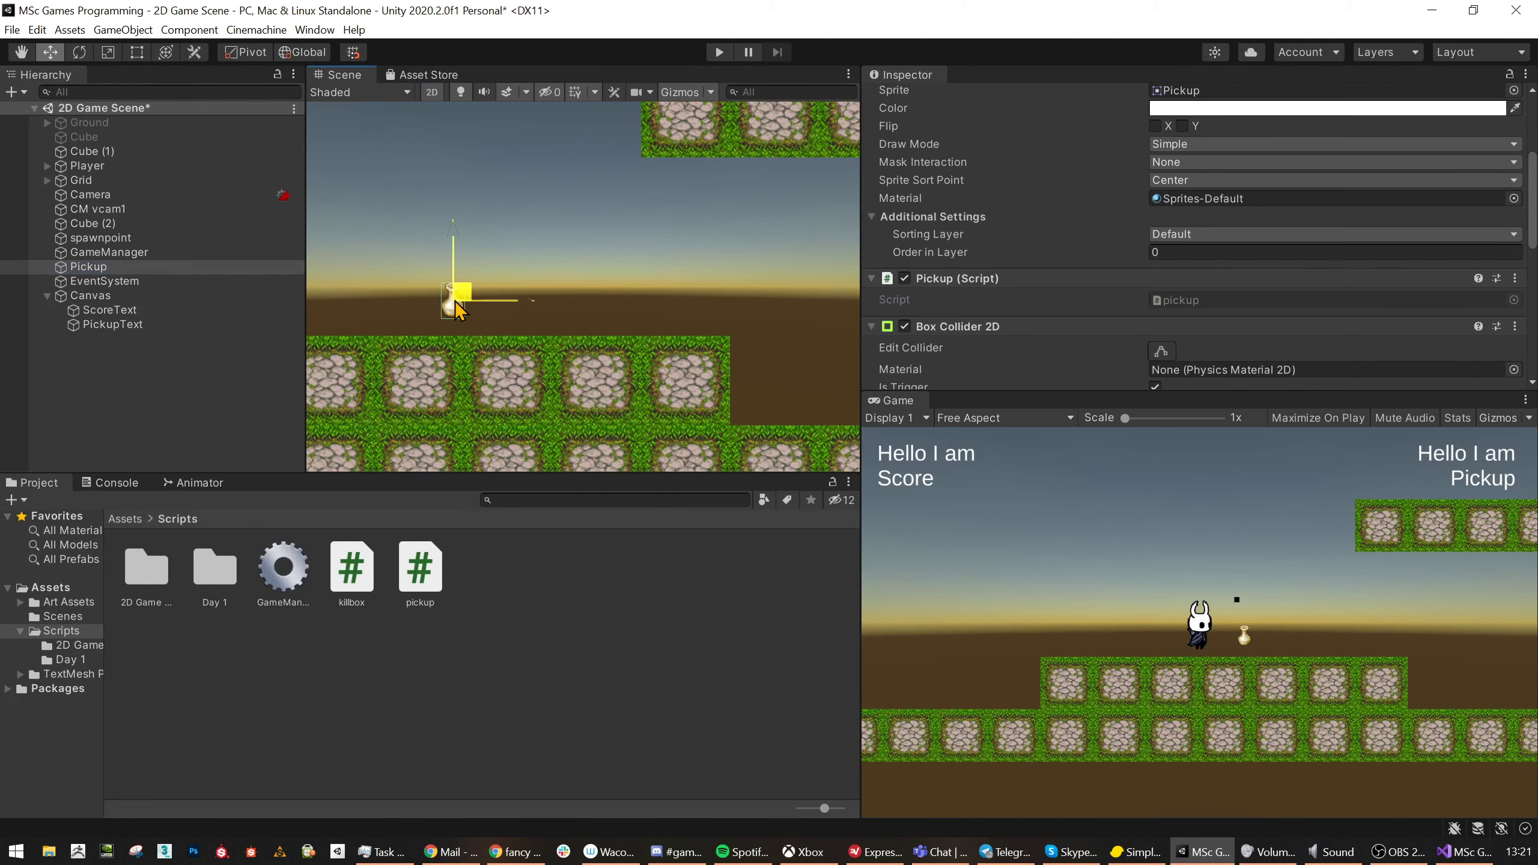
{"action": "scroll", "coordinate": [991, 311], "scroll_direction": "down", "scroll_amount": 5}
{"action": "scroll", "coordinate": [990, 312], "scroll_direction": "up", "scroll_amount": 5}
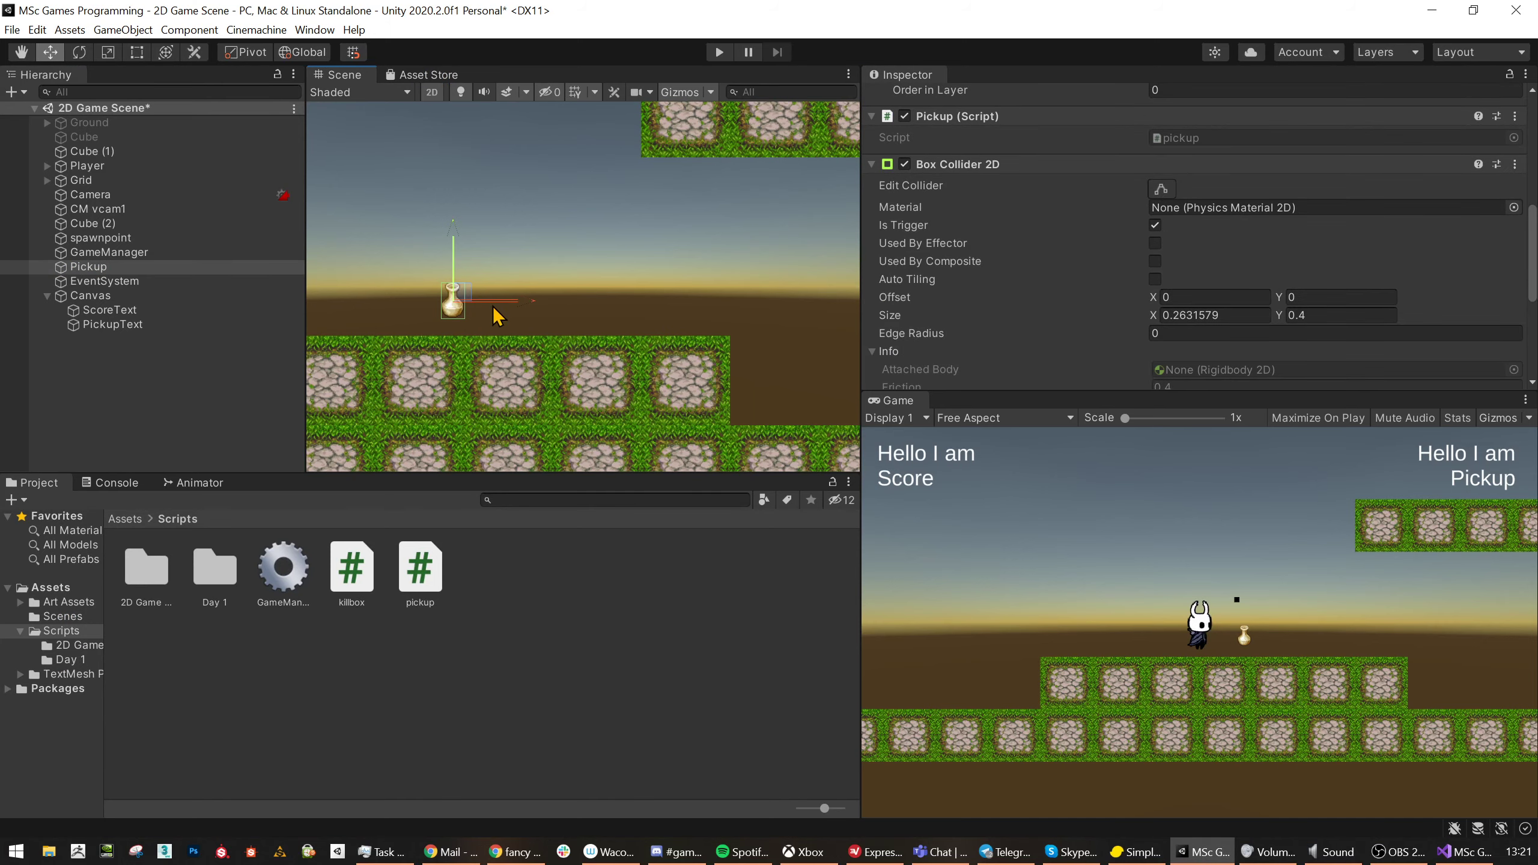
{"action": "key", "text": "alt+Tab"}
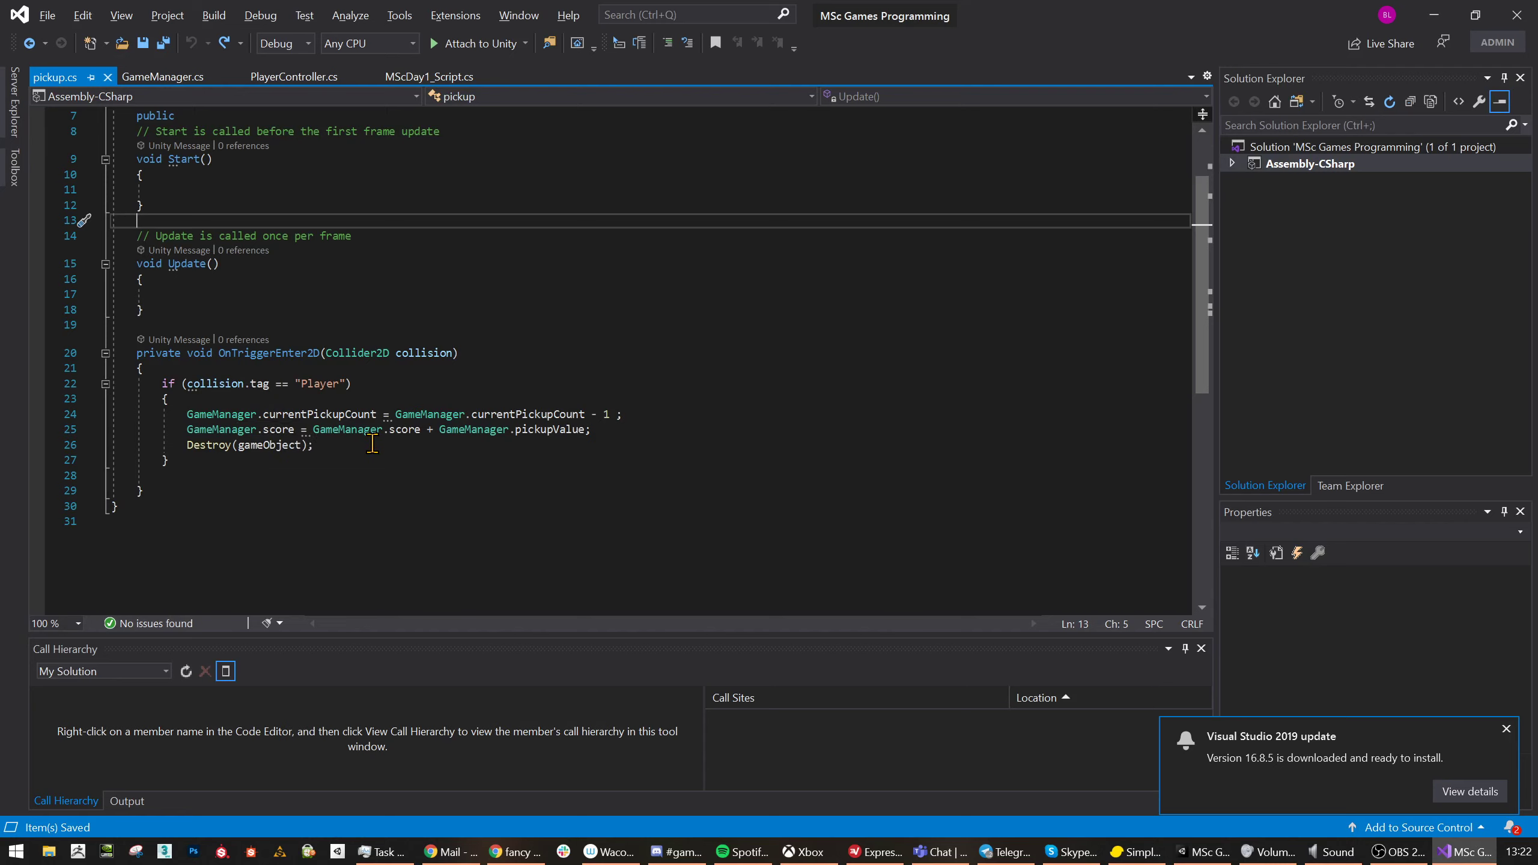
- Switch to Unity and open the script attached to the GameManager object to examine its score and pickup variables
{"action": "key", "text": "alt+Tab"}
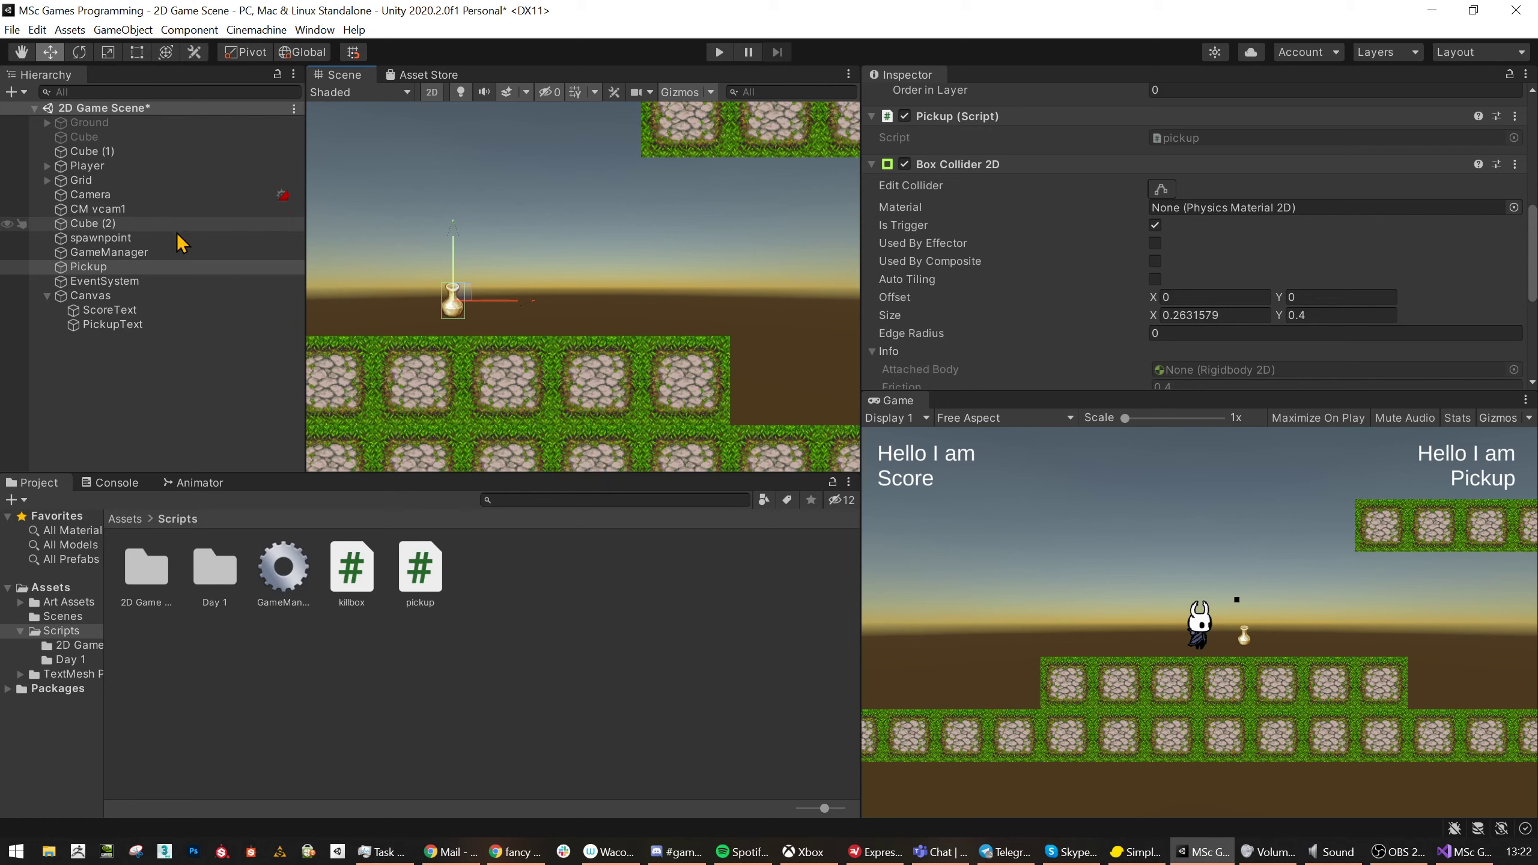
{"action": "left_click", "coordinate": [164, 260]}
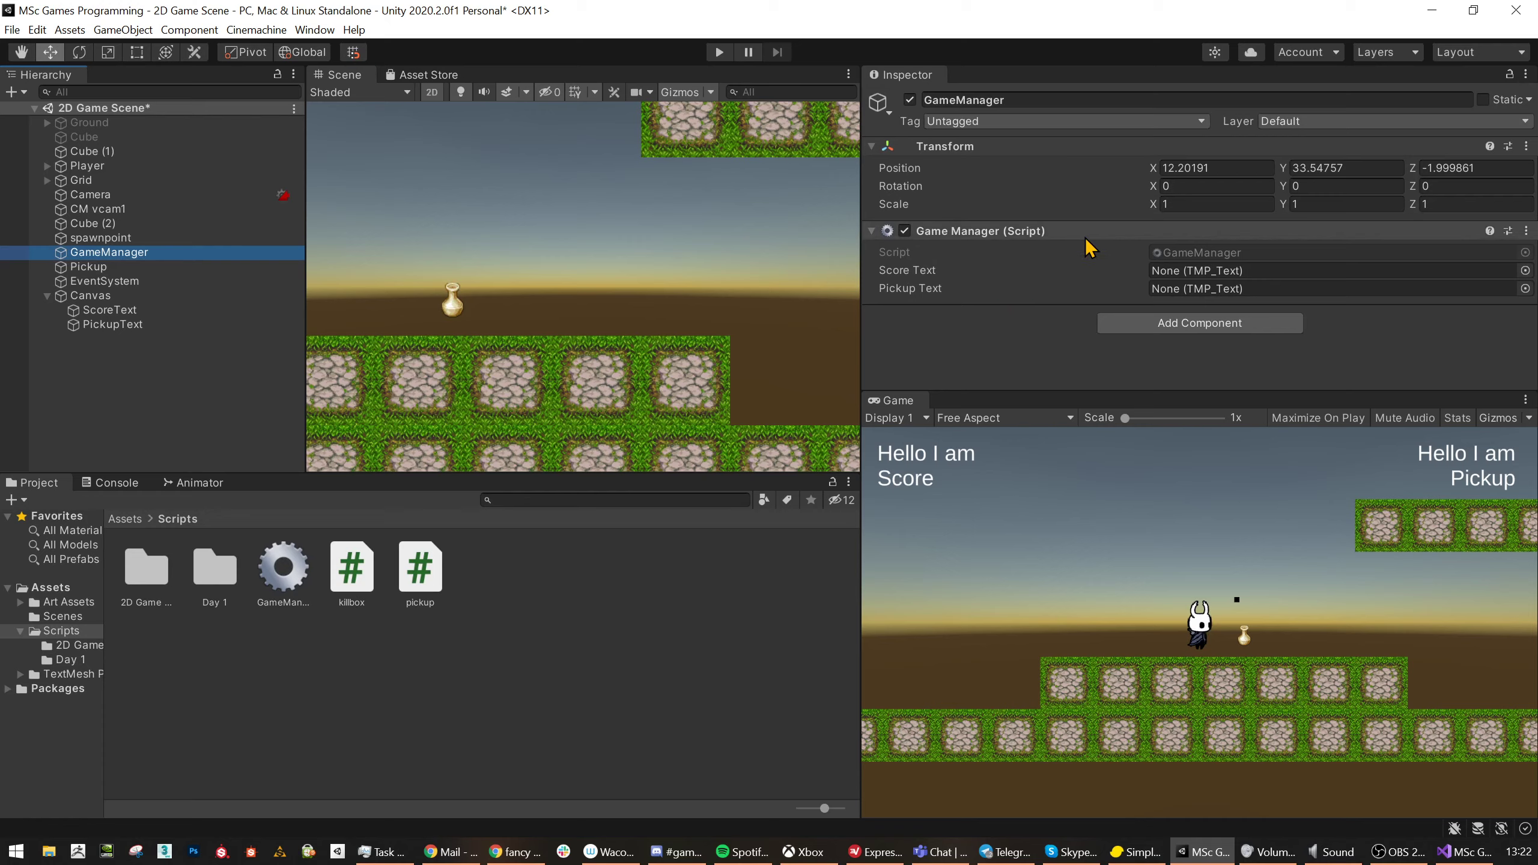
{"action": "double_click", "coordinate": [1172, 252]}
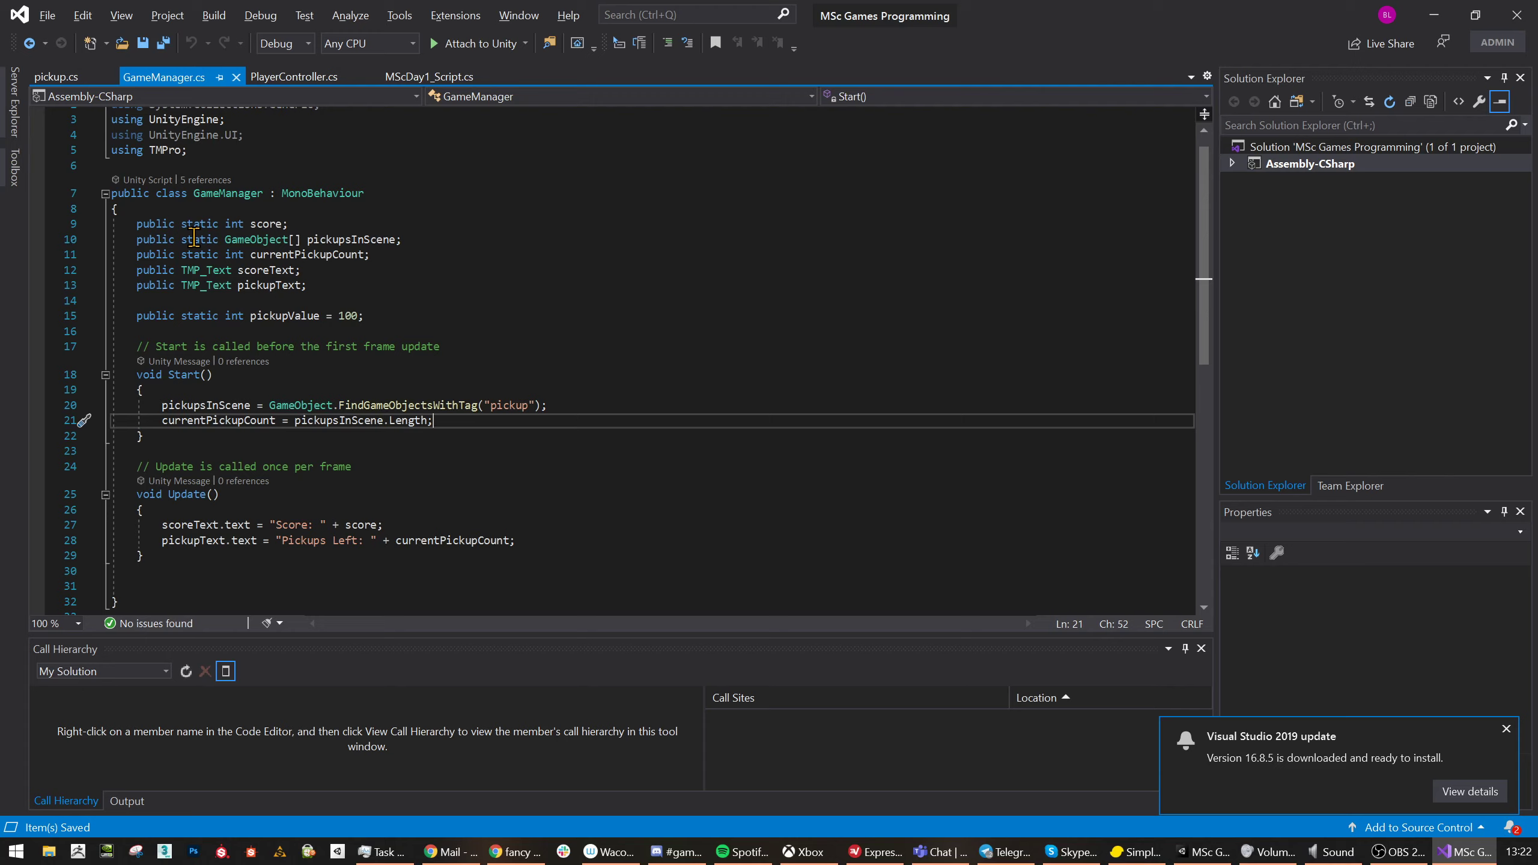
- Look up "unity dontdestroyonload" in the browser and read the Object.DontDestroyOnLoad description in the Unity documentation
{"action": "key", "text": "alt+Tab"}
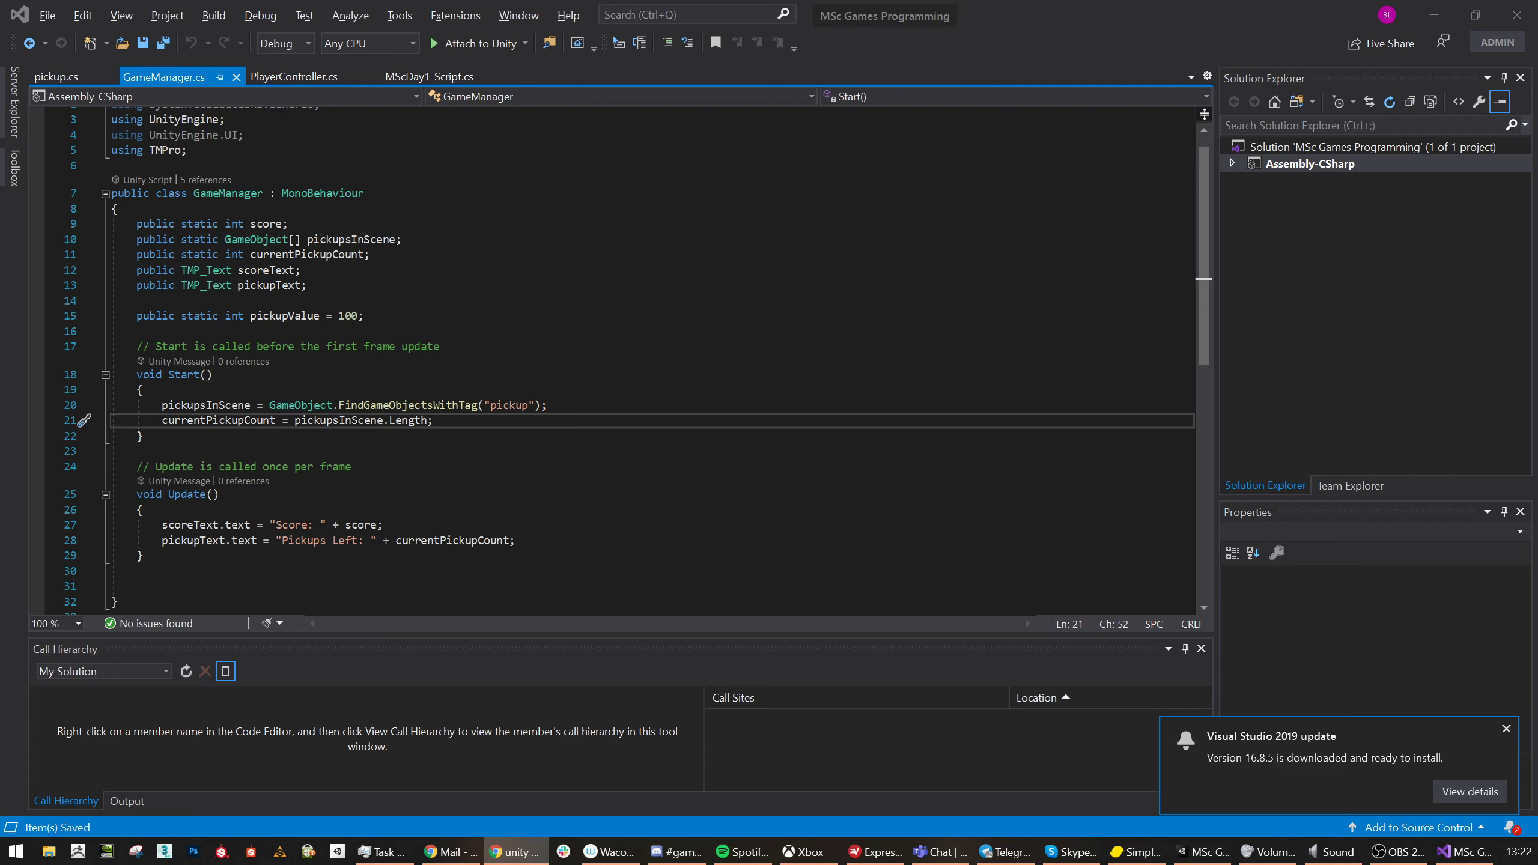
{"action": "left_click", "coordinate": [517, 852]}
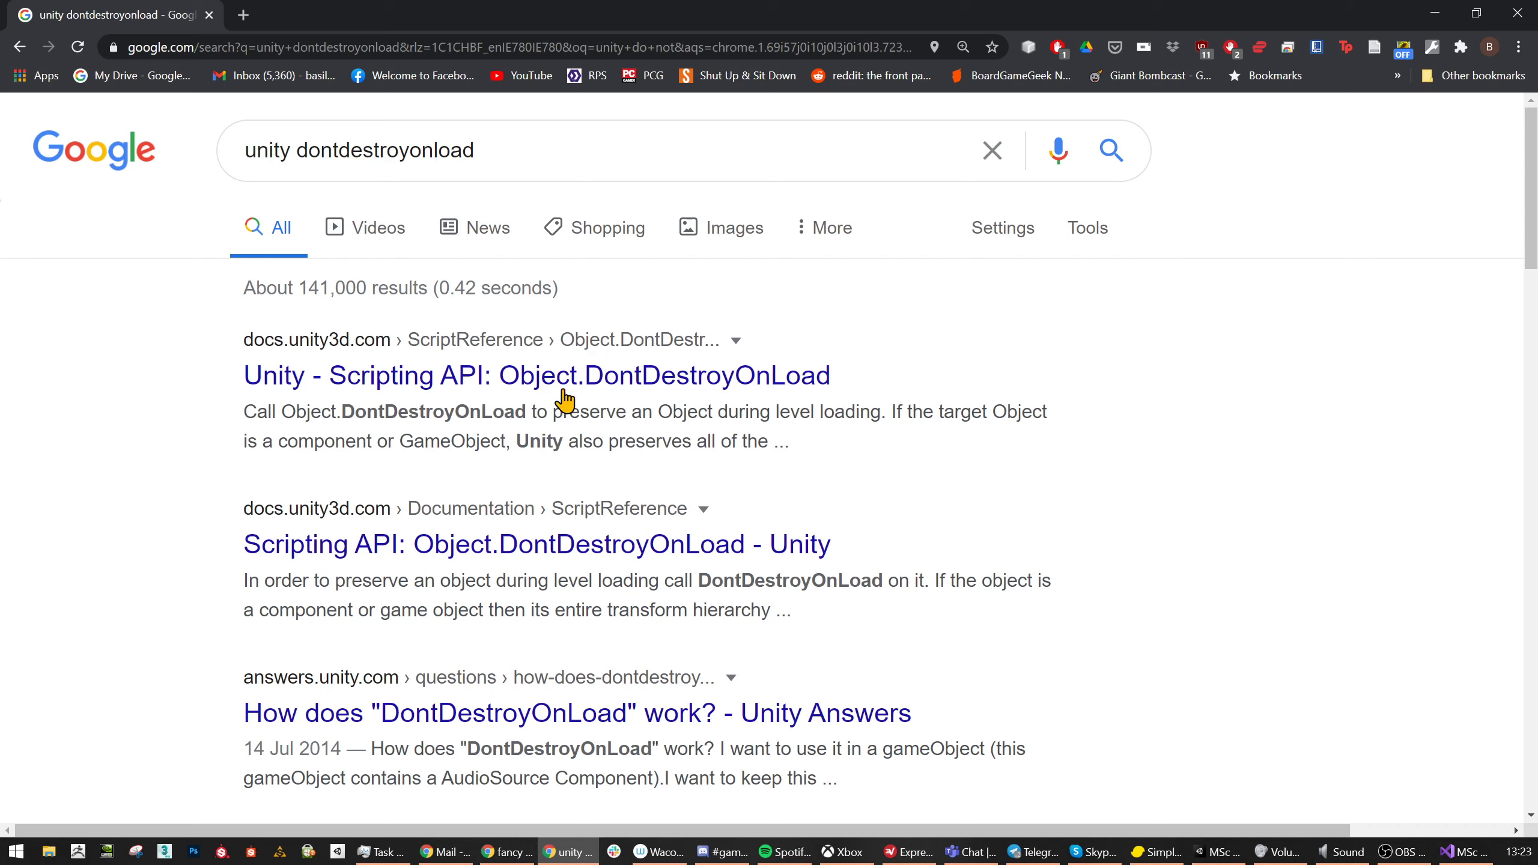
{"action": "left_click", "coordinate": [539, 378]}
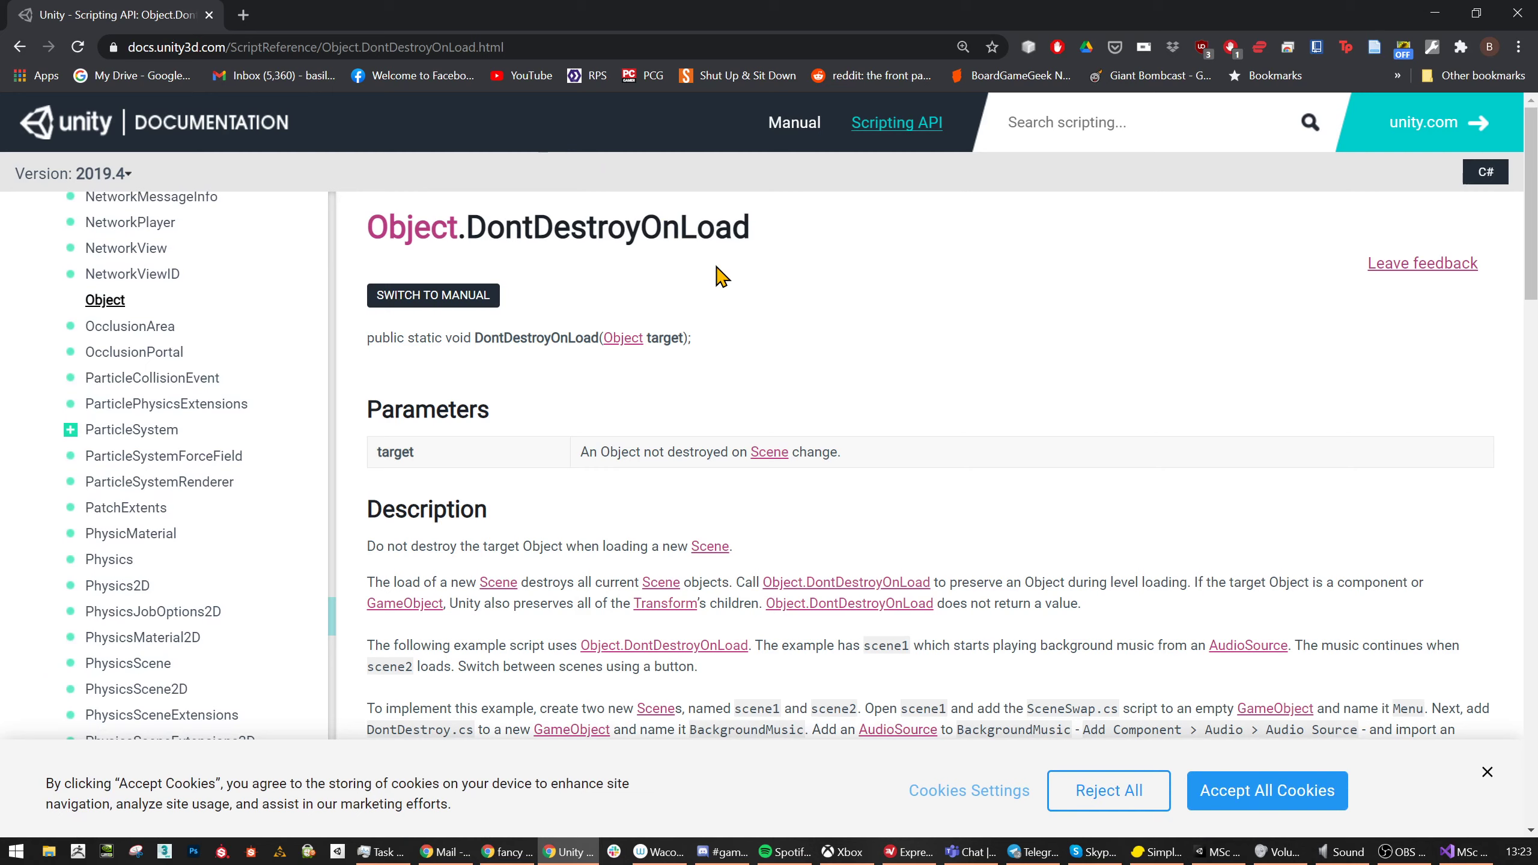
{"action": "scroll", "coordinate": [713, 270], "scroll_direction": "down", "scroll_amount": 1}
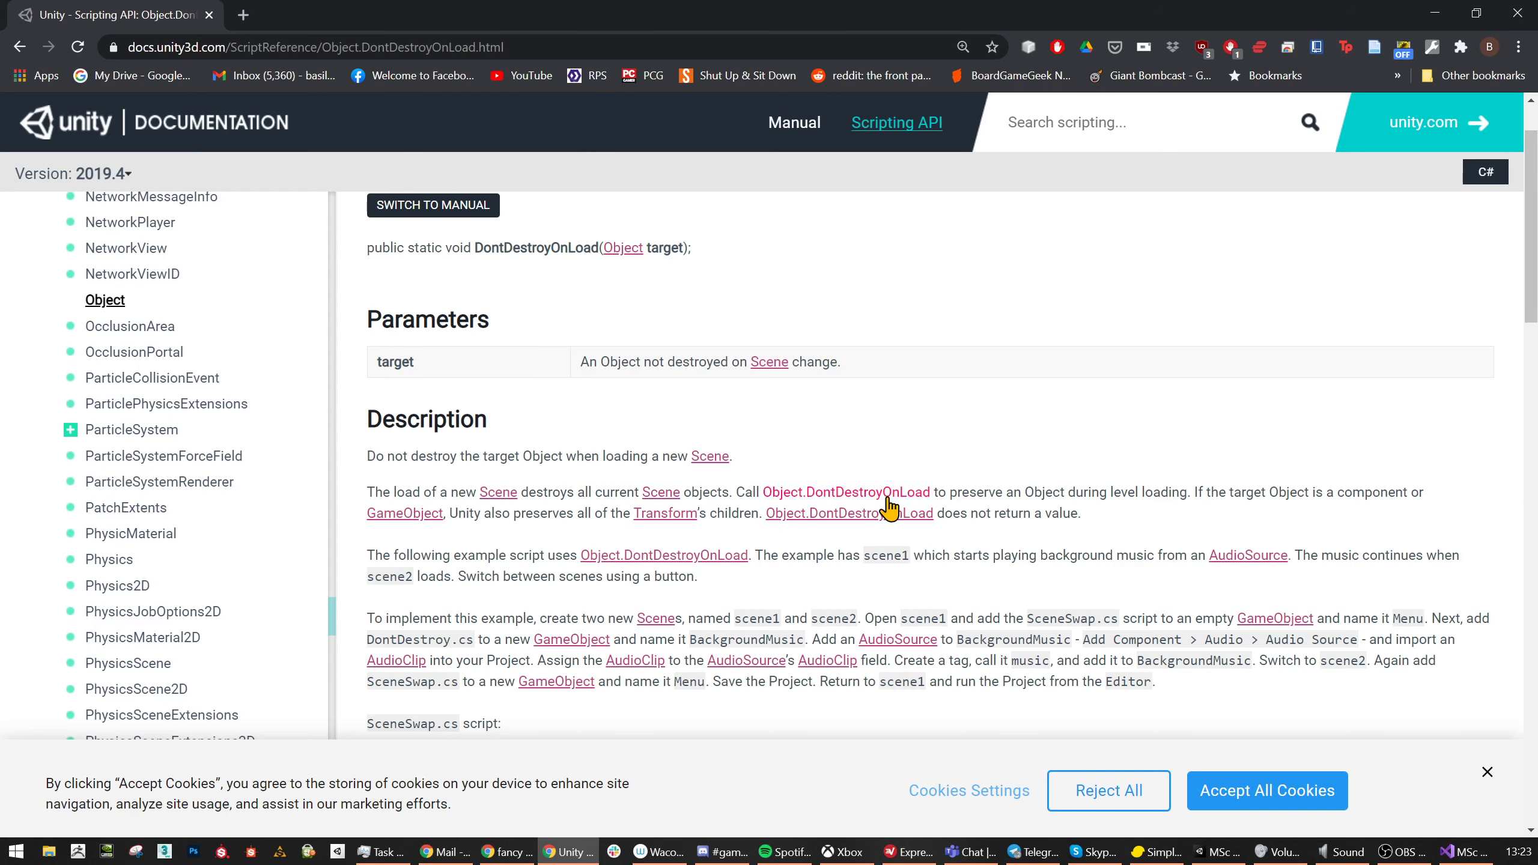
{"action": "scroll", "coordinate": [889, 507], "scroll_direction": "down", "scroll_amount": 1}
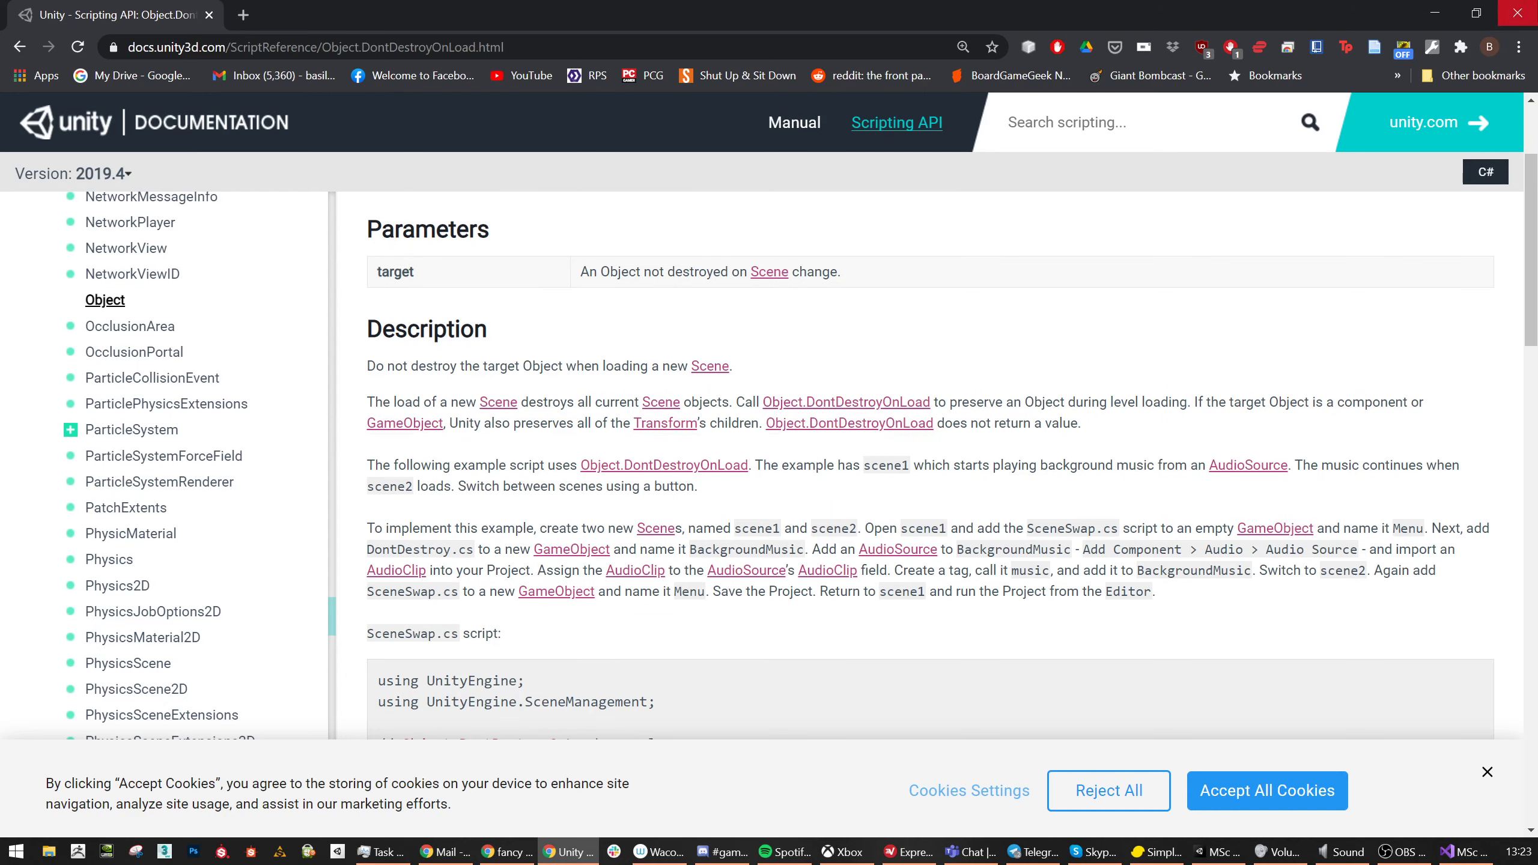
- Return to GameManager.cs in Visual Studio to review the script from its beginning, and switch back to Unity
{"action": "left_click", "coordinate": [1434, 17]}
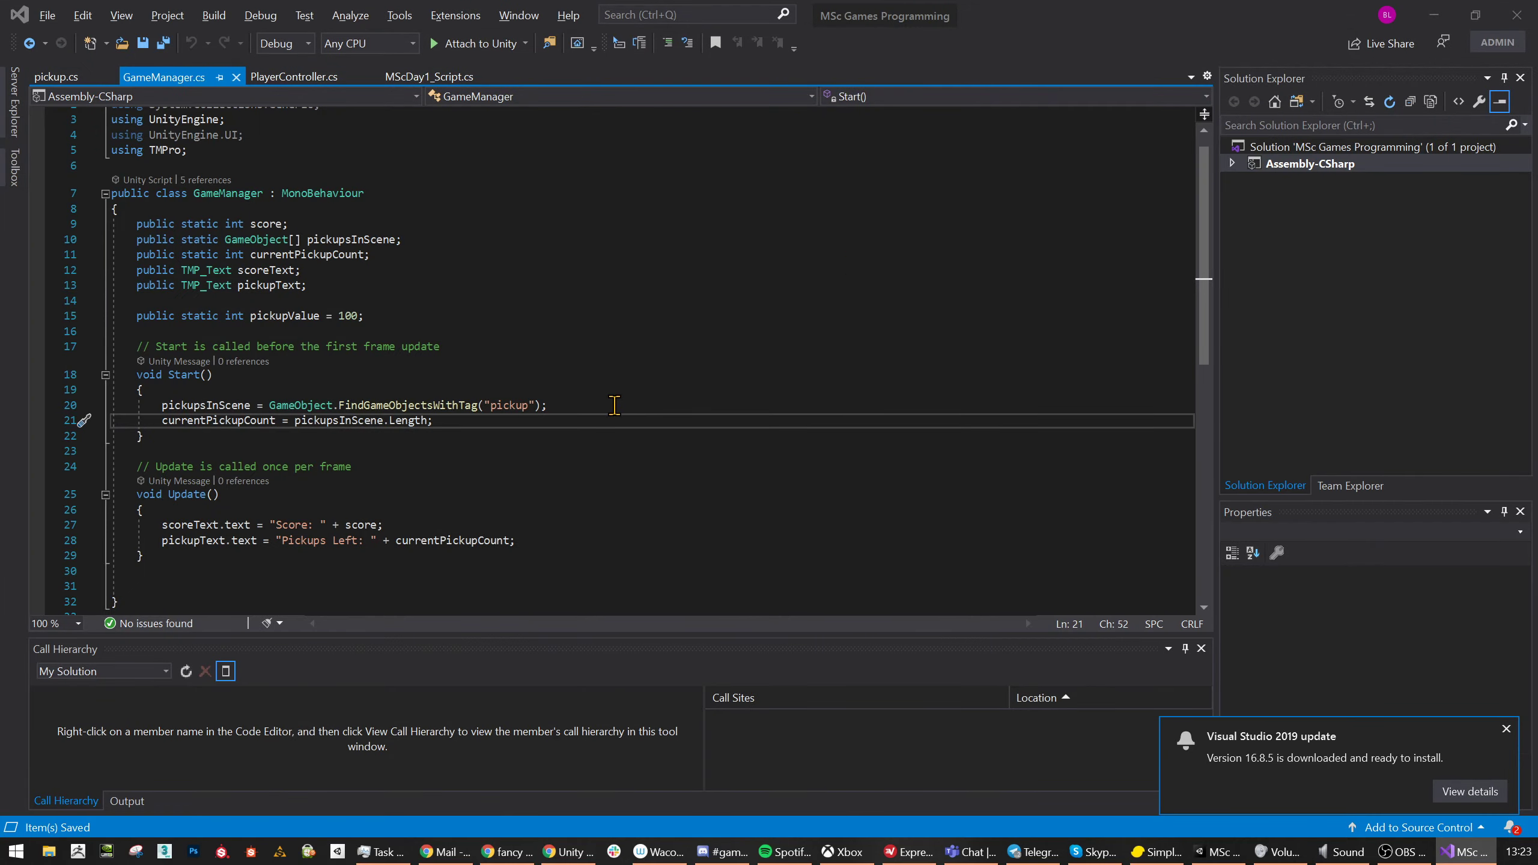
{"action": "scroll", "coordinate": [604, 416], "scroll_direction": "up", "scroll_amount": 1}
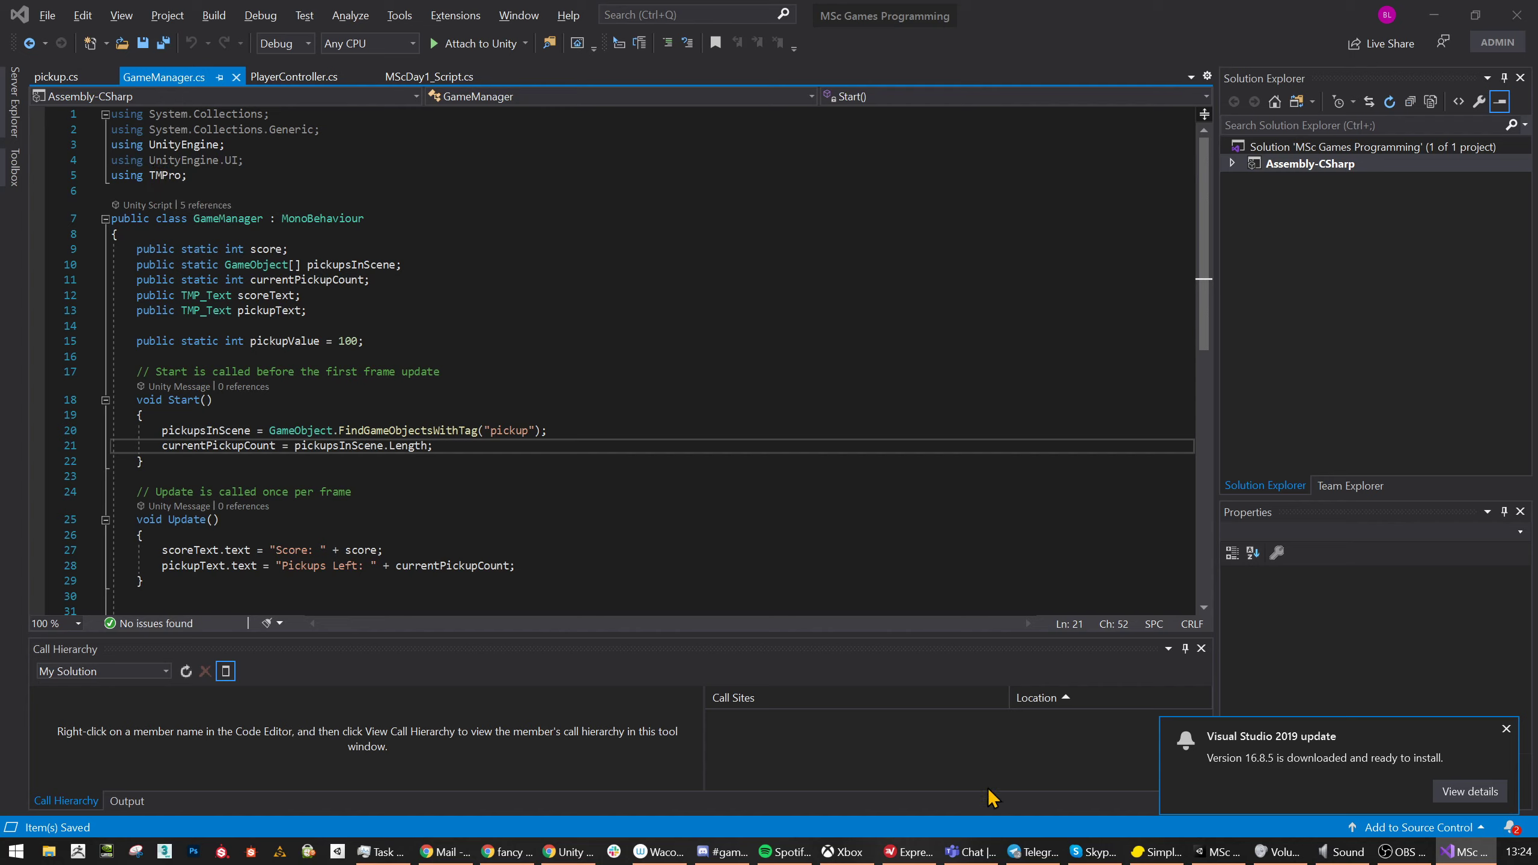
{"action": "left_click", "coordinate": [1218, 851]}
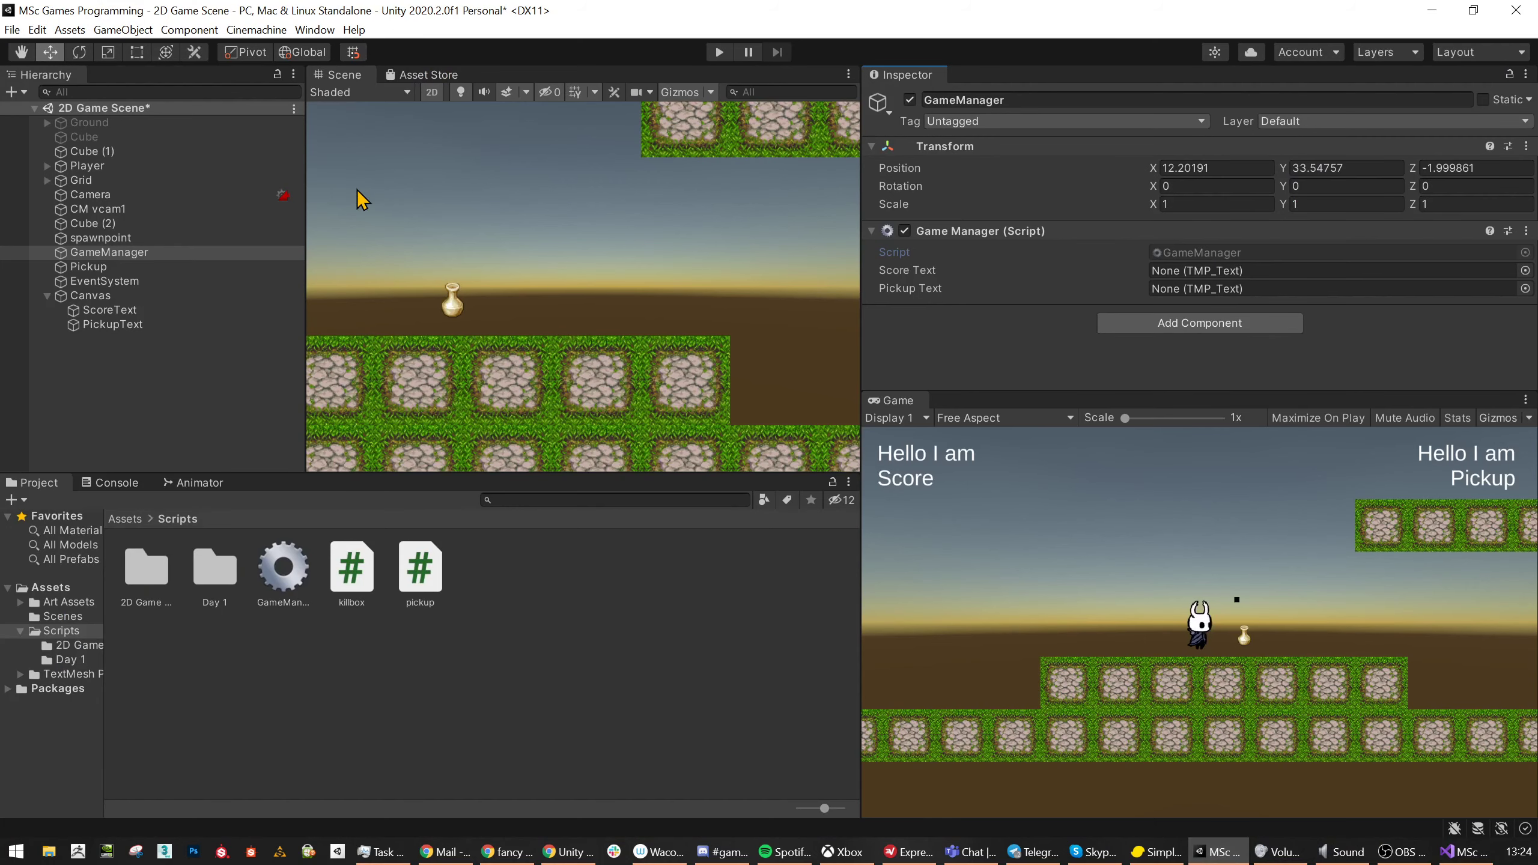
- Examine the ScoreText object's component settings in the Inspector, down to its alignment and material options
{"action": "left_click", "coordinate": [124, 311]}
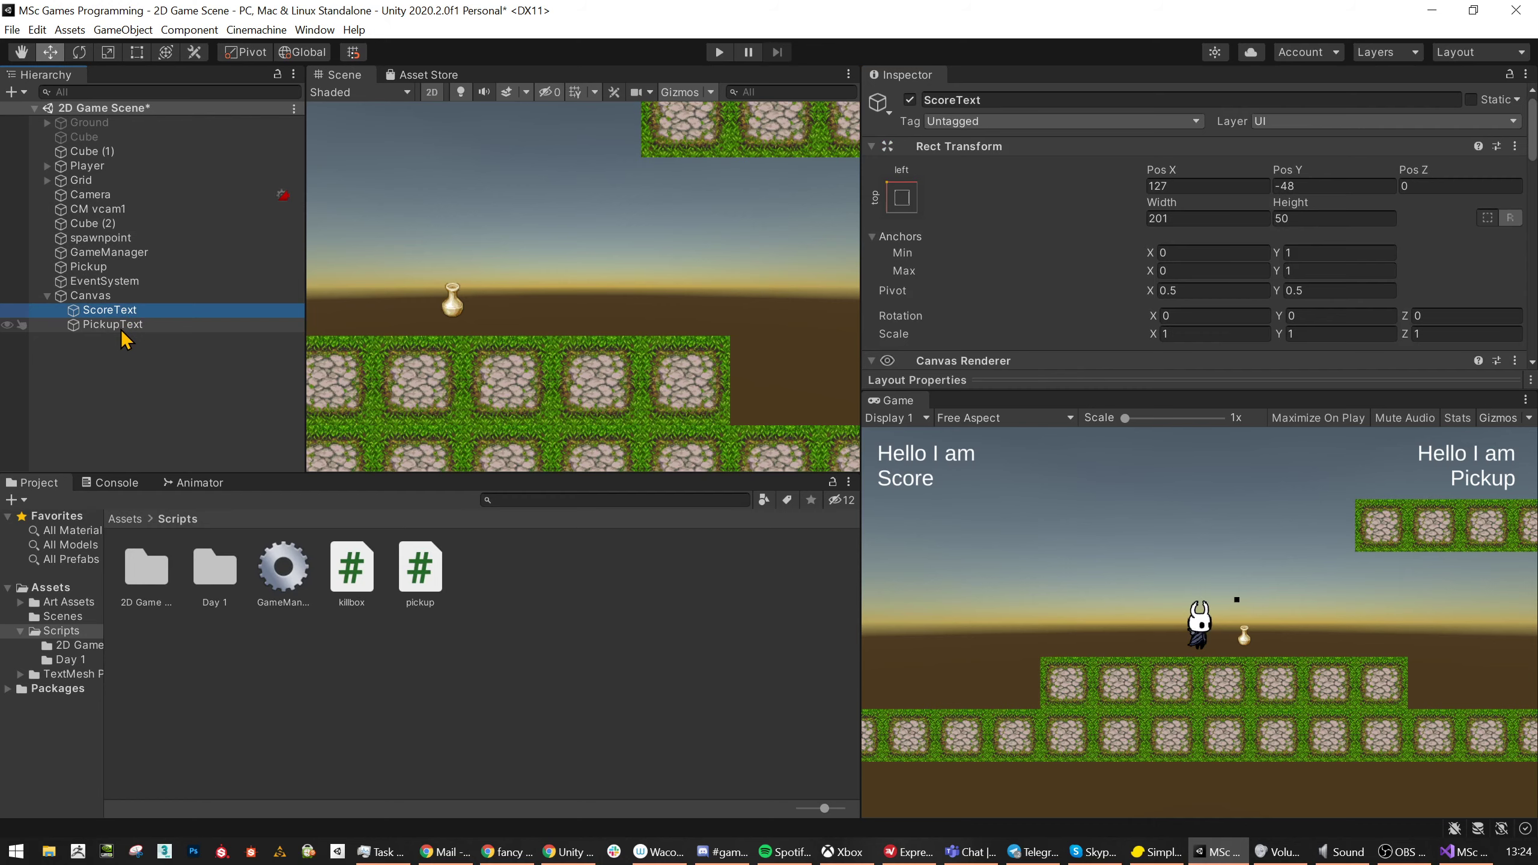
{"action": "scroll", "coordinate": [1066, 294], "scroll_direction": "down", "scroll_amount": 10}
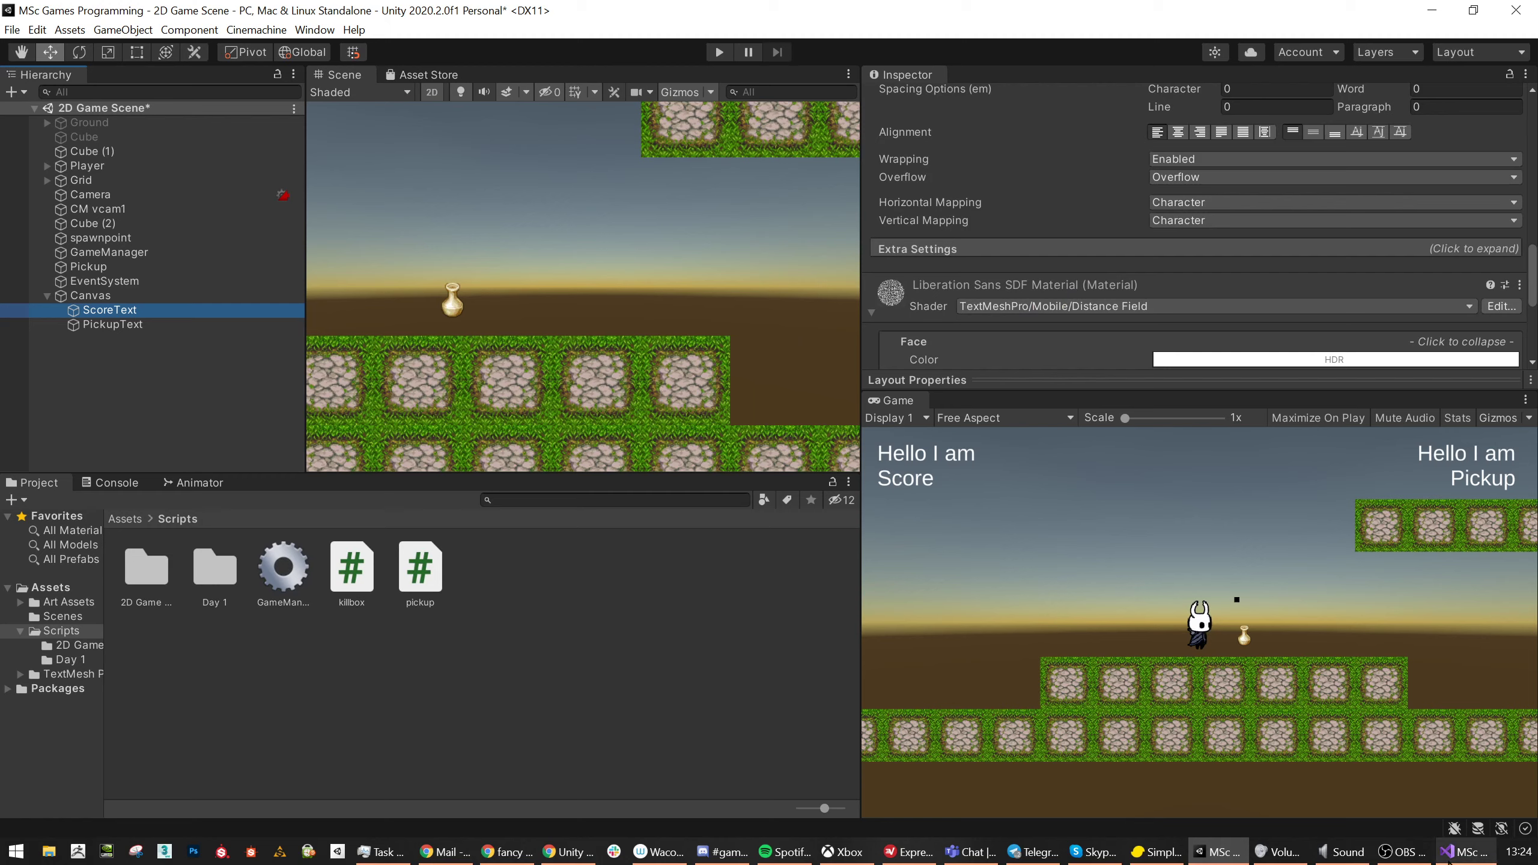
{"action": "mouse_move", "coordinate": [1414, 860]}
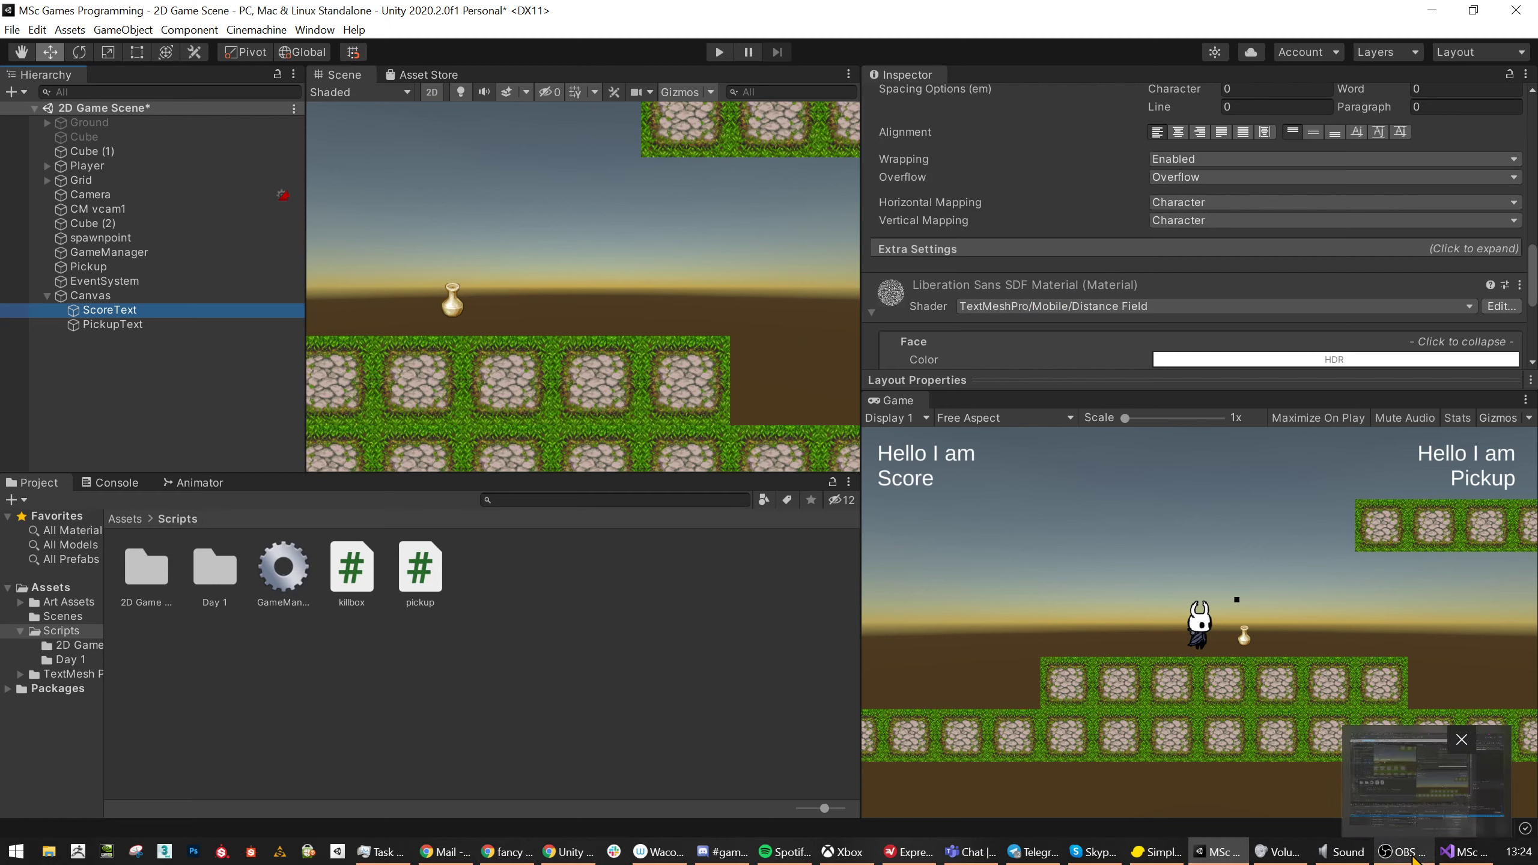
- Switch to GameManager.cs in Visual Studio to review the variable declarations and how Start and Update use them
{"action": "left_click", "coordinate": [1462, 852]}
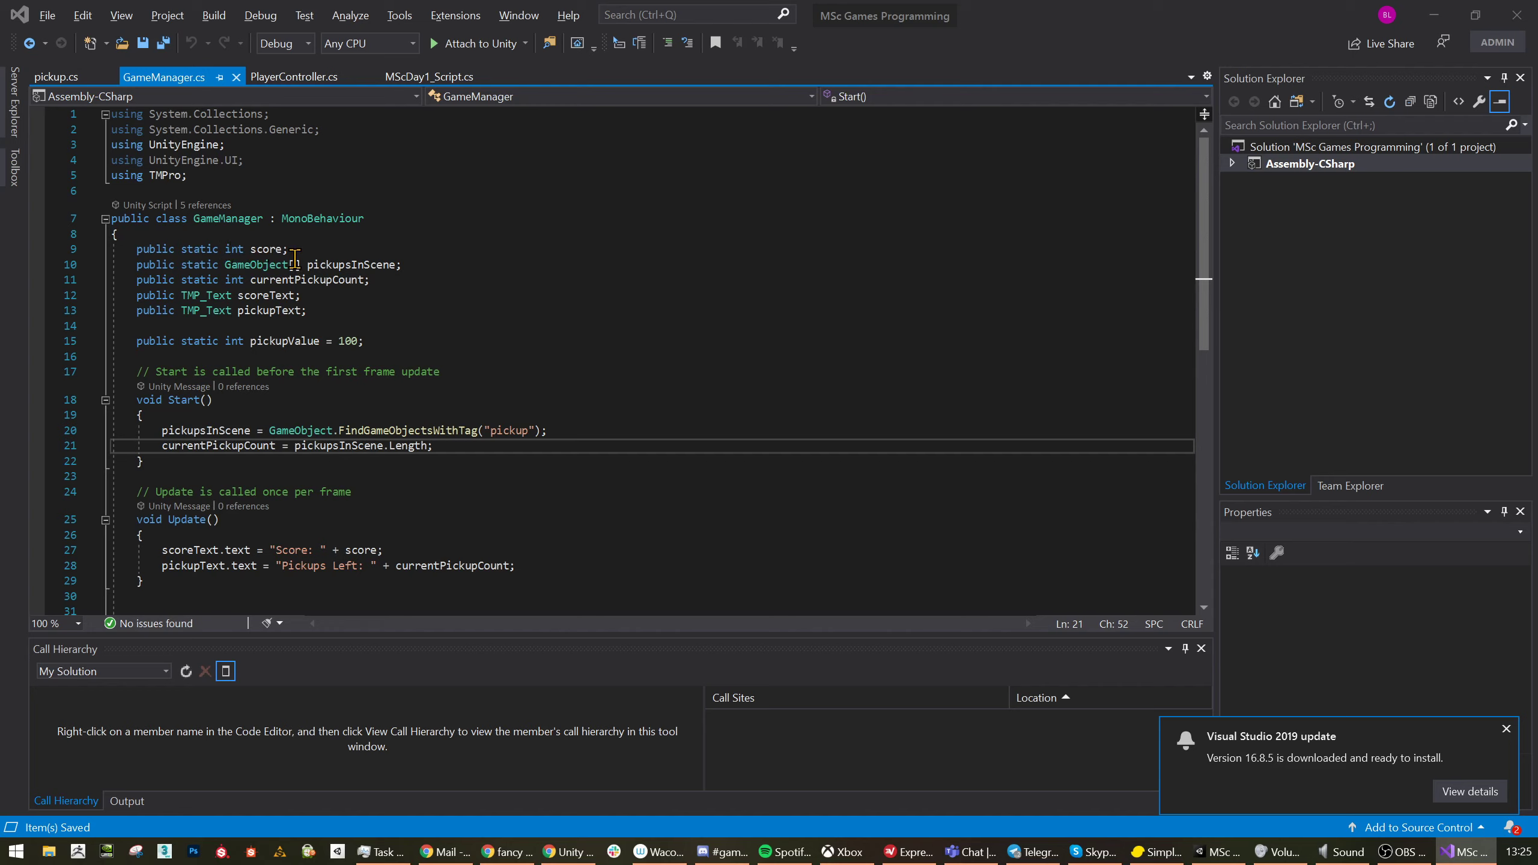
{"action": "scroll", "coordinate": [294, 260], "scroll_direction": "down", "scroll_amount": 1}
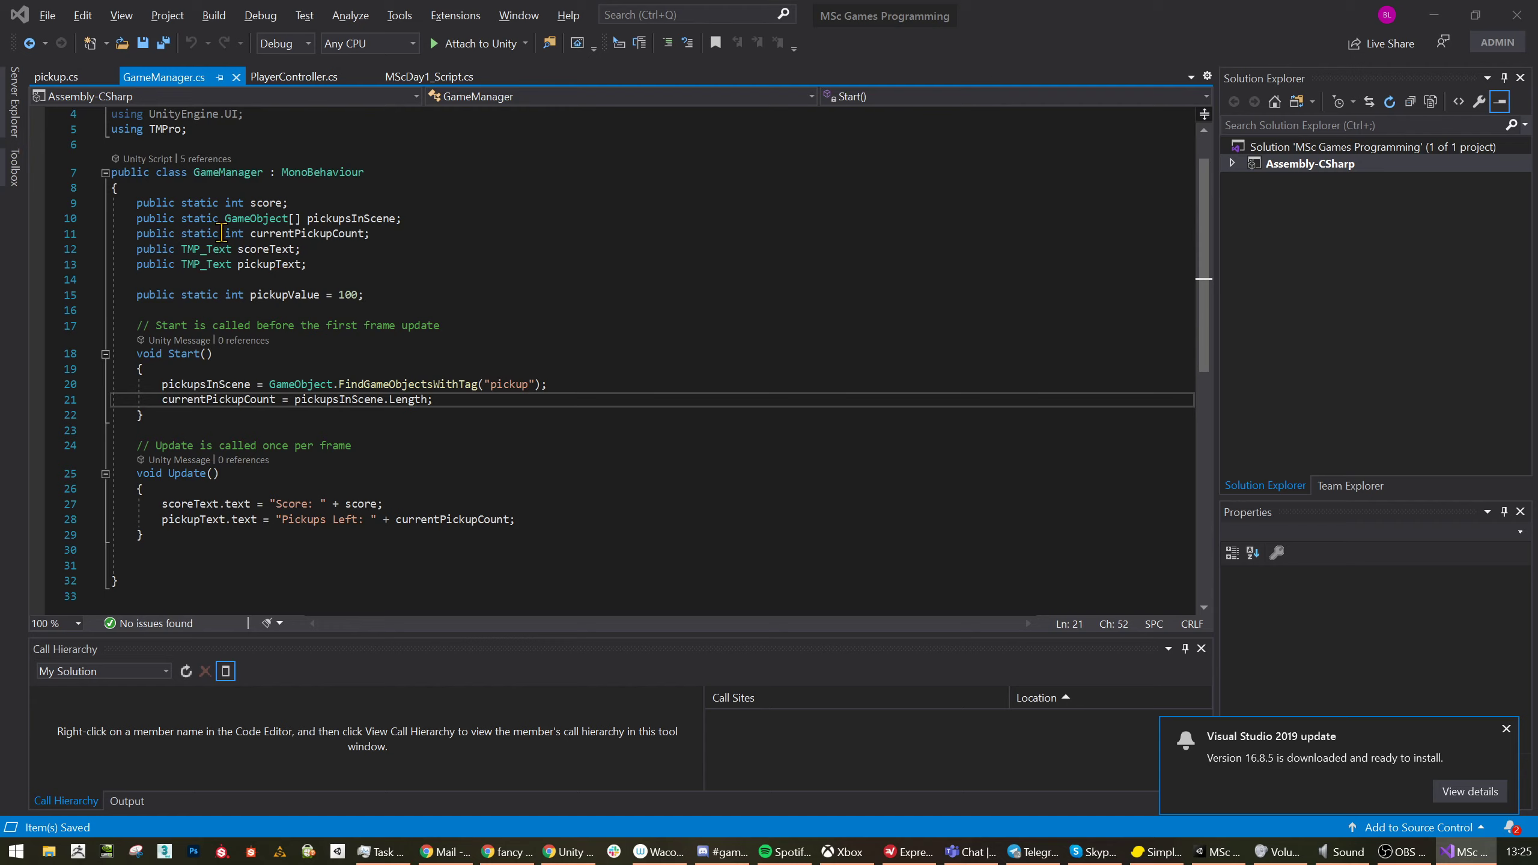
{"action": "mouse_move", "coordinate": [287, 299]}
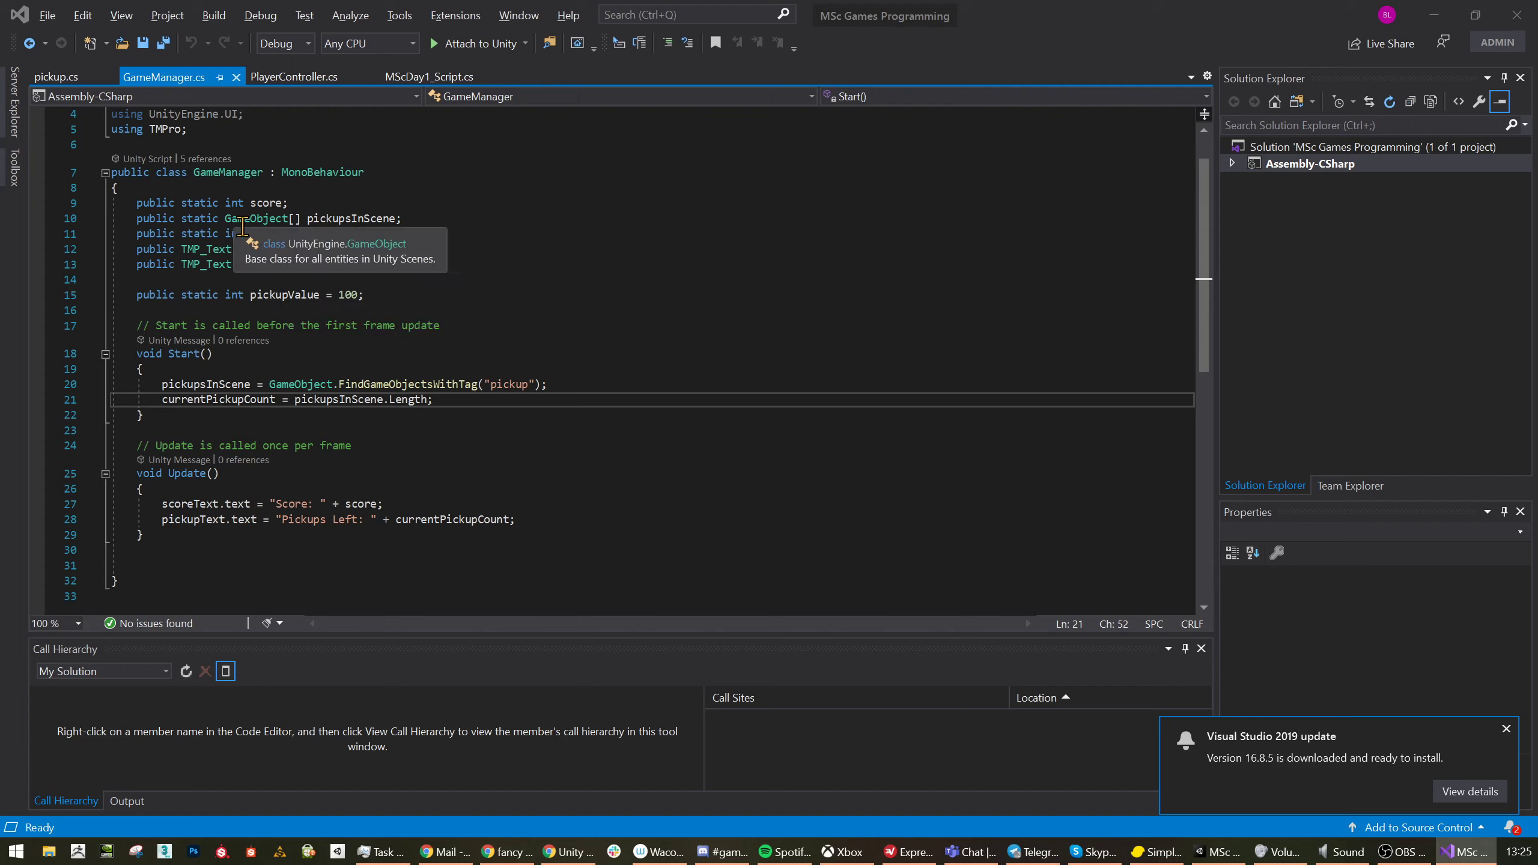
{"action": "mouse_move", "coordinate": [249, 219]}
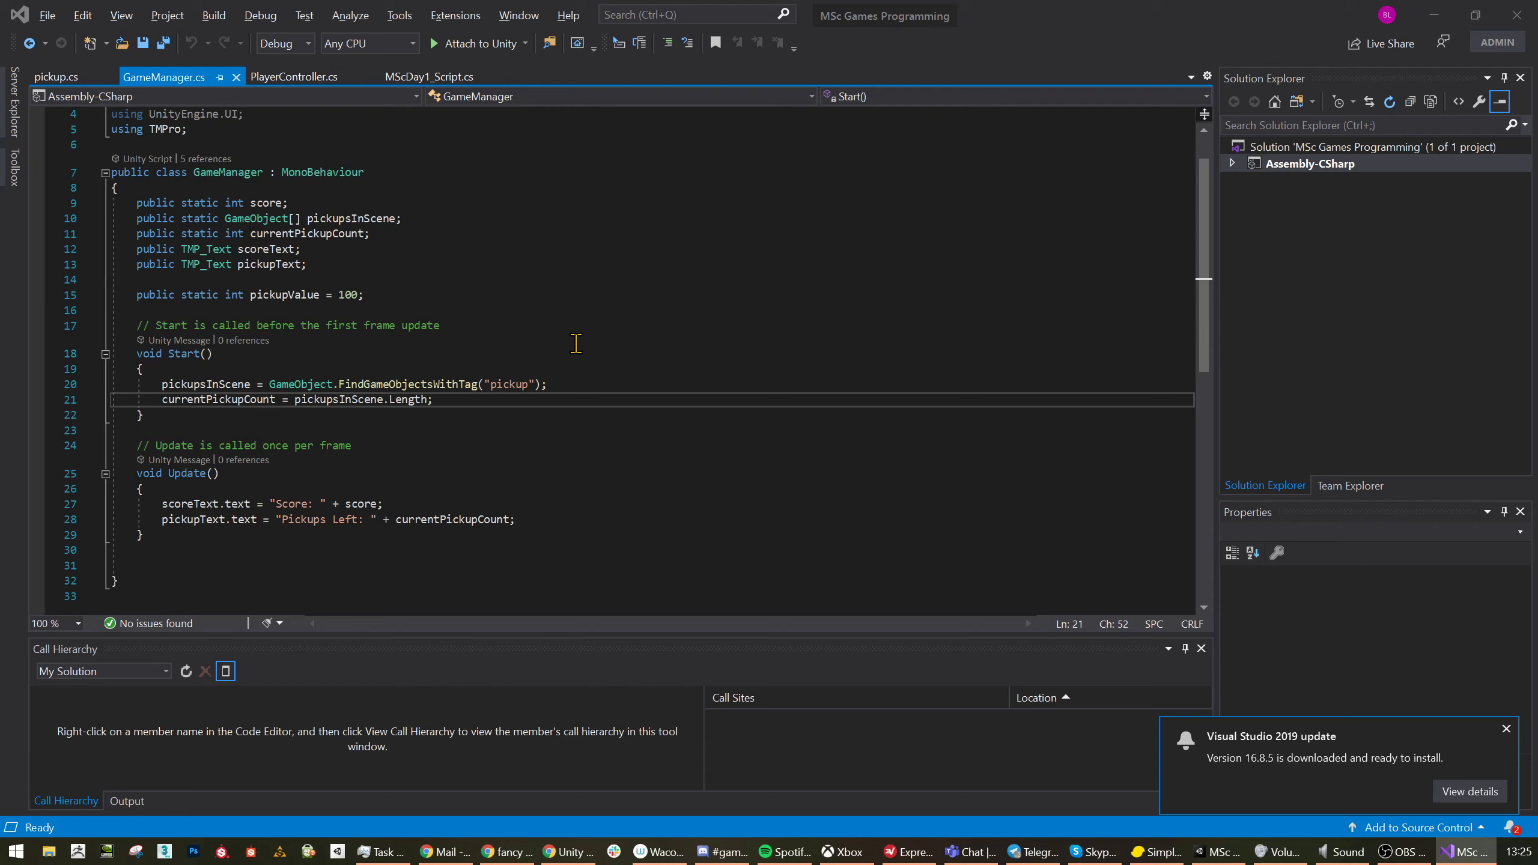
{"action": "mouse_move", "coordinate": [310, 222]}
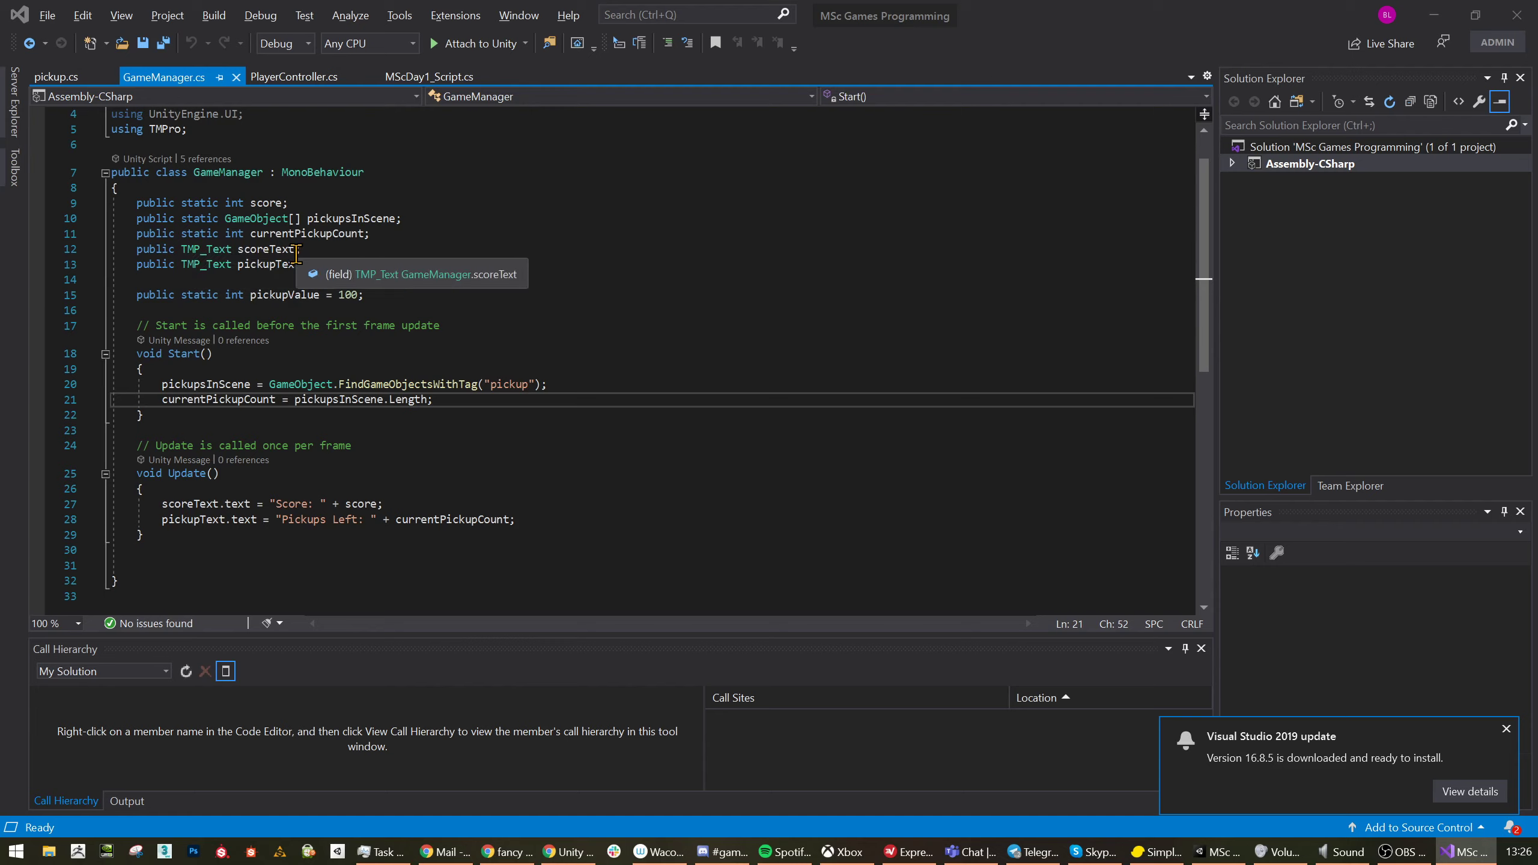
- Switch back to Unity and assign ScoreText and PickupText to the GameManager script's Score Text and Pickup Text references
{"action": "left_click", "coordinate": [1452, 26]}
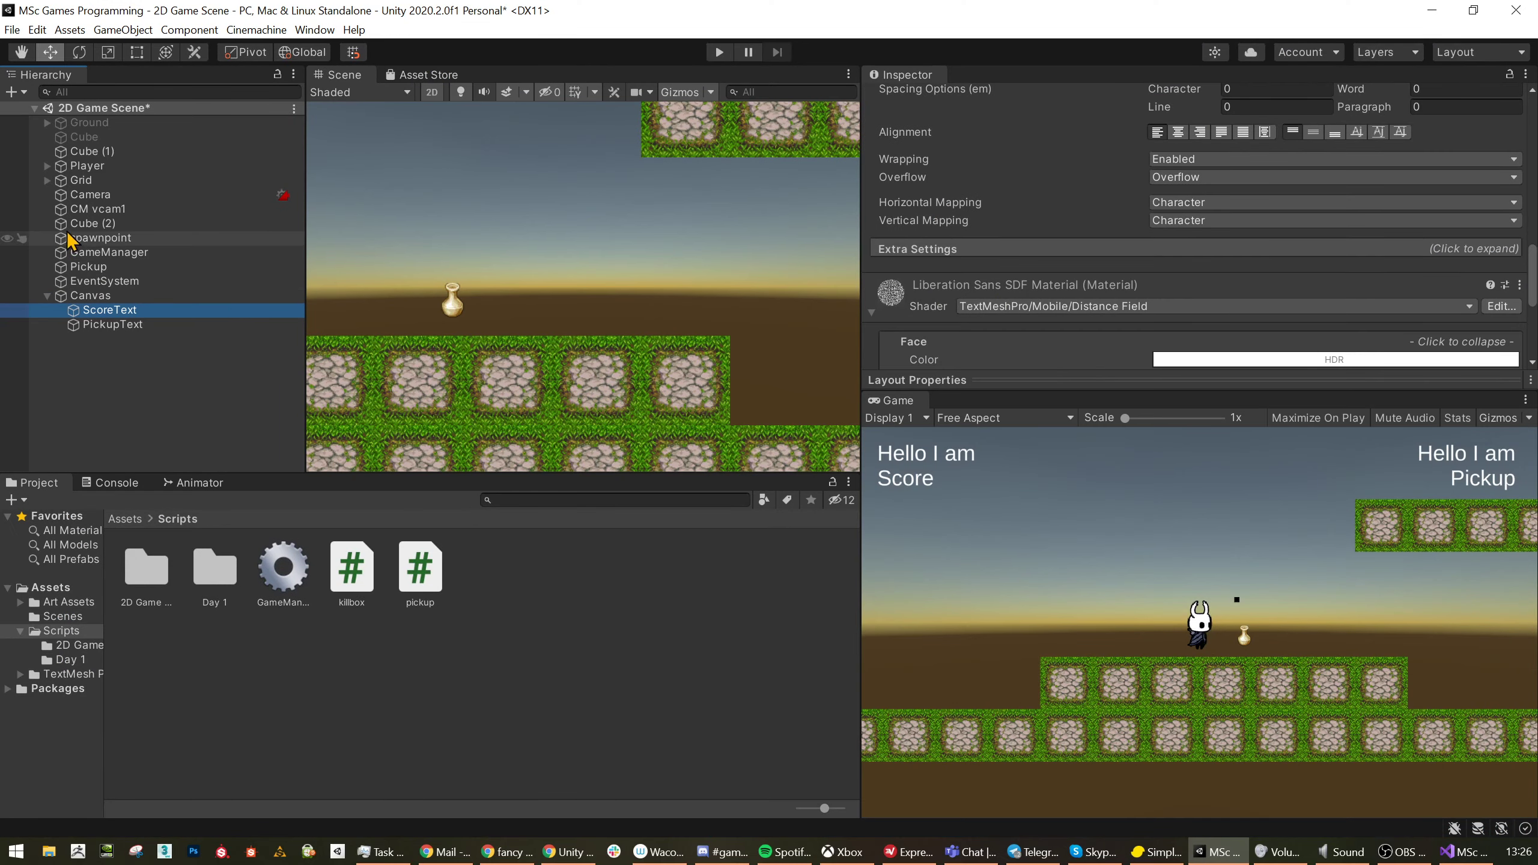
{"action": "left_click", "coordinate": [97, 253]}
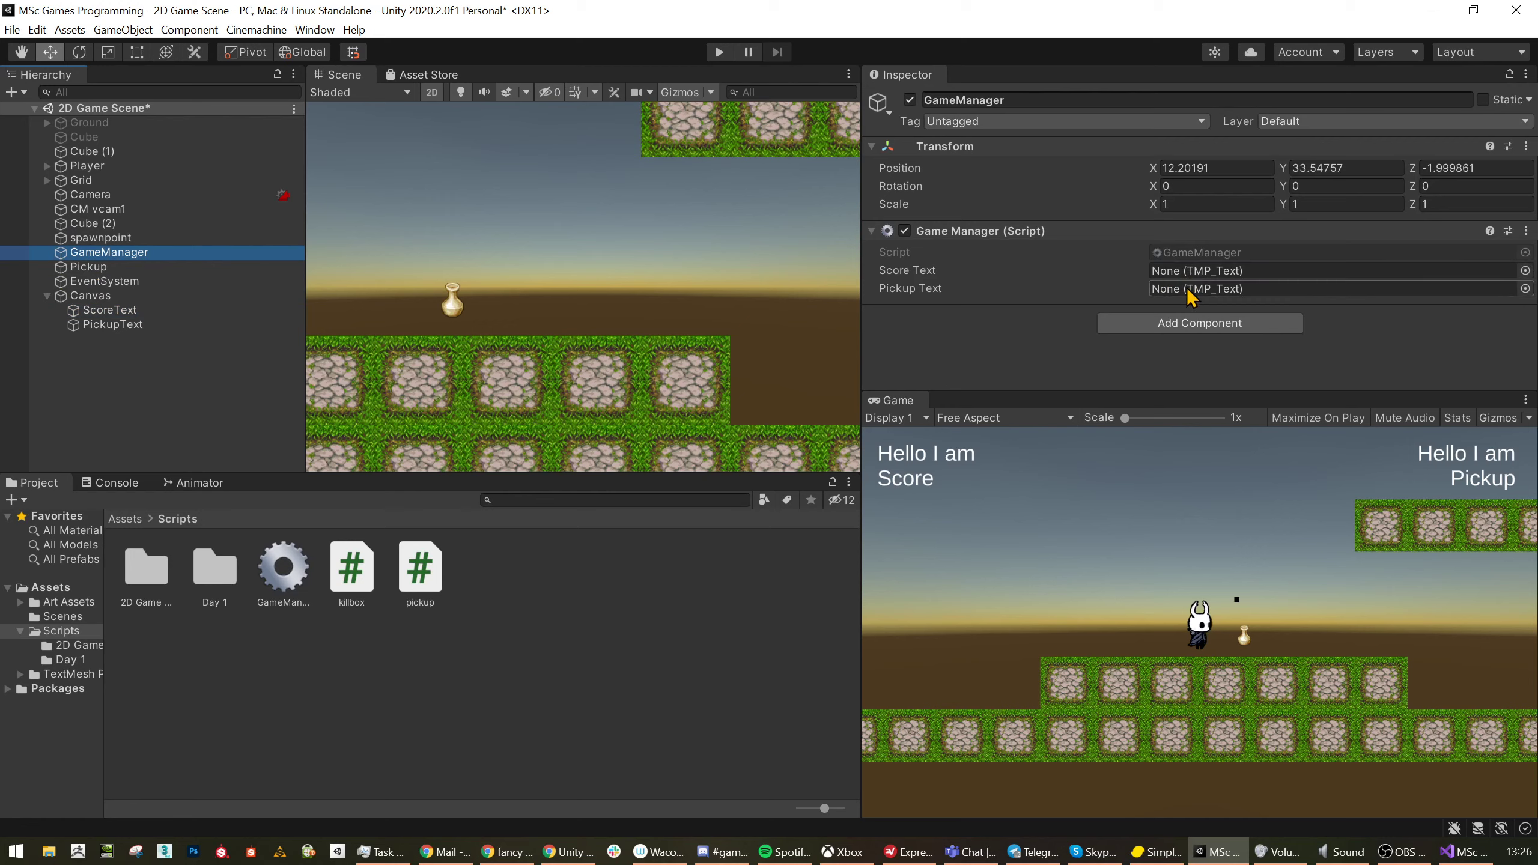
{"action": "left_click_drag", "start_coordinate": [45, 309], "coordinate": [1257, 271]}
{"action": "left_click_drag", "start_coordinate": [112, 325], "coordinate": [1233, 288]}
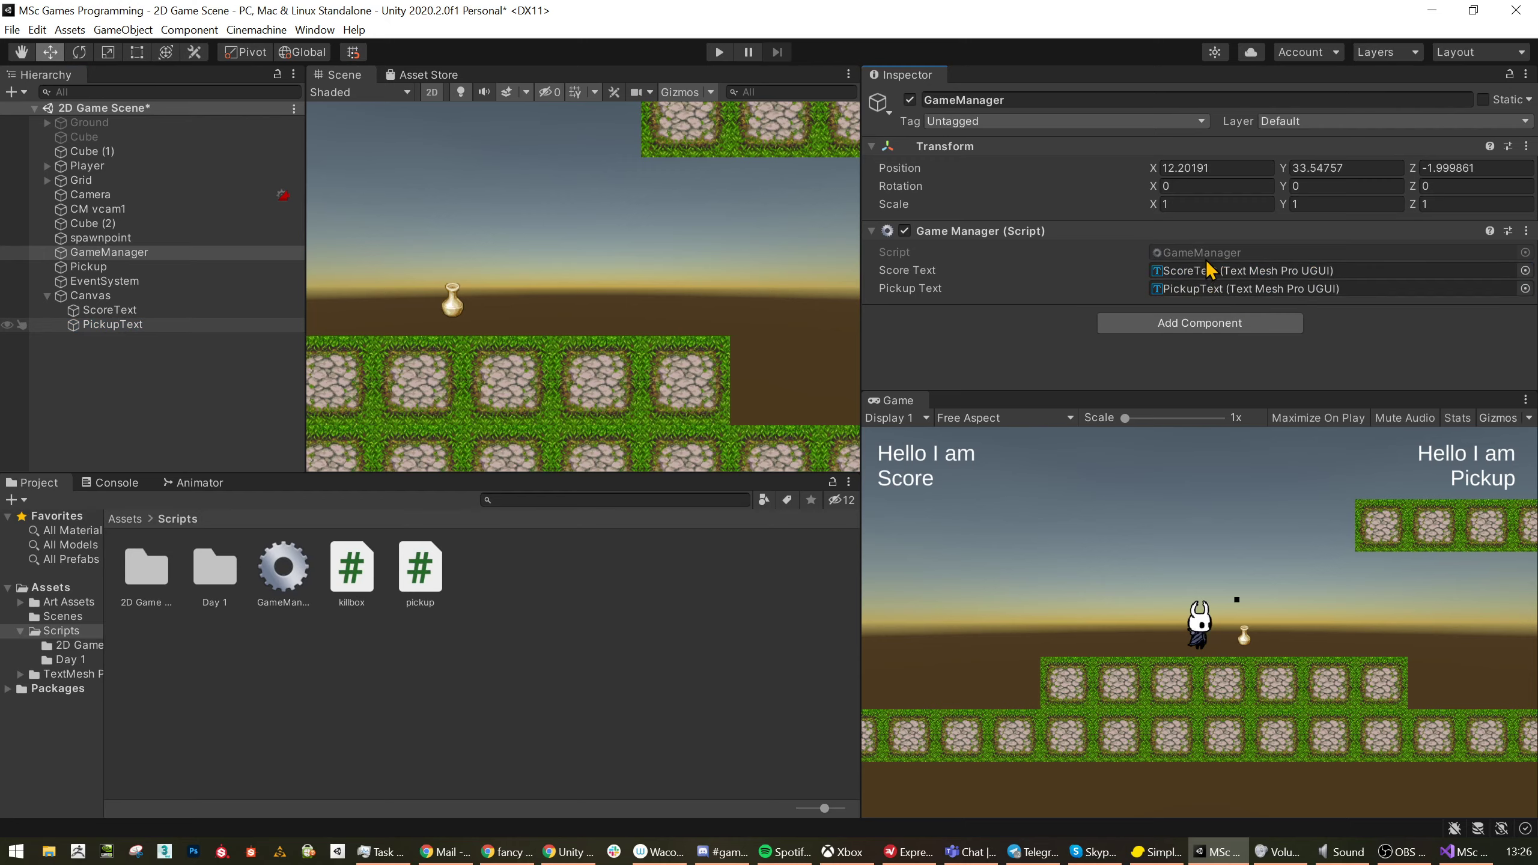
- In GameManager.cs in Visual Studio, comment the score declaration with "// static variables can be accessed from other scripts and only one can exist at any time"
{"action": "left_click", "coordinate": [1466, 852]}
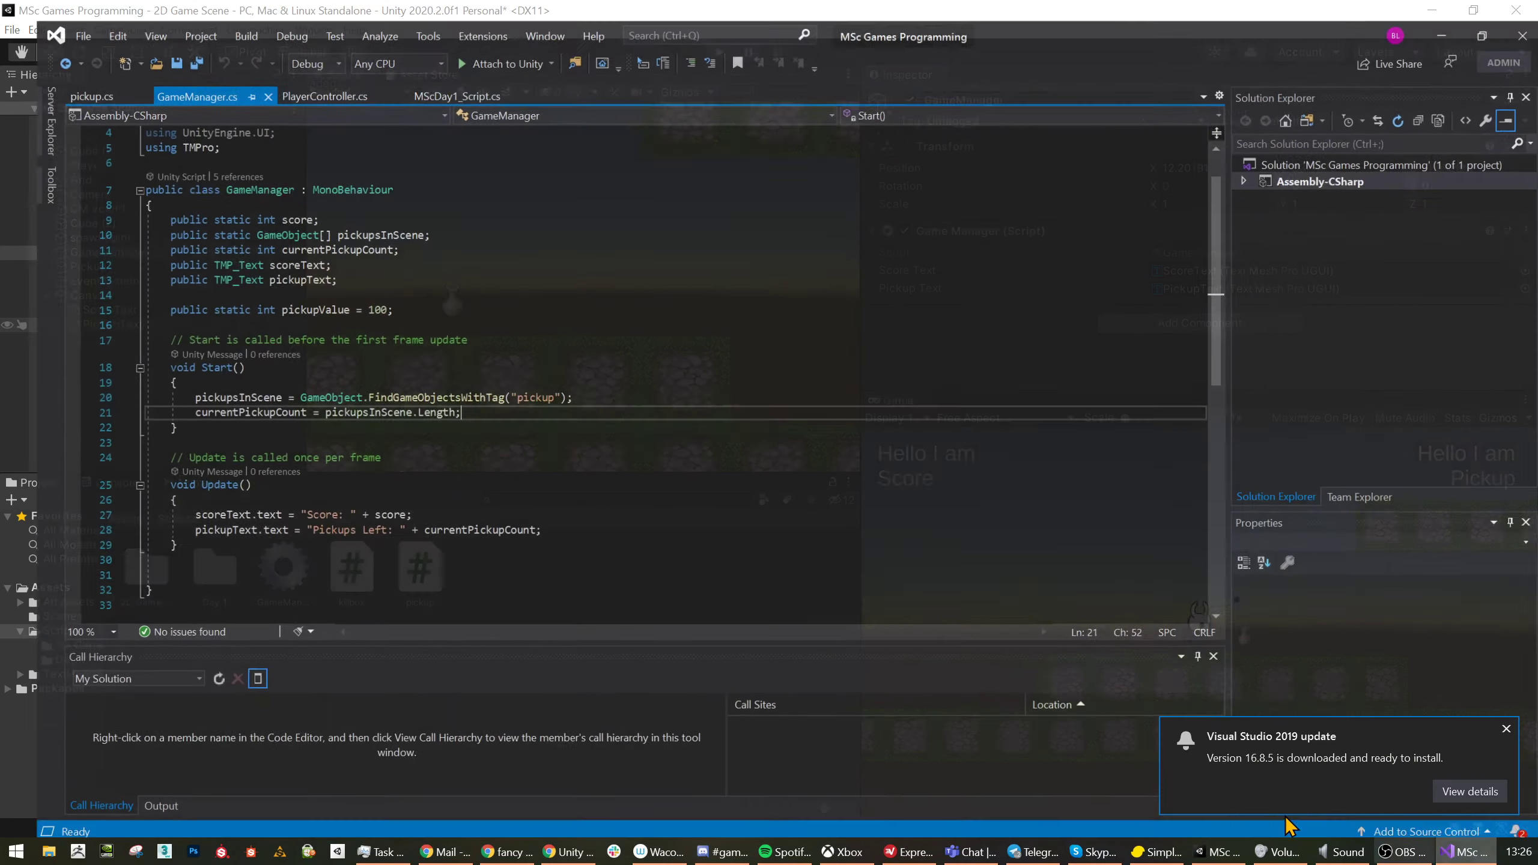
{"action": "left_click", "coordinate": [351, 203]}
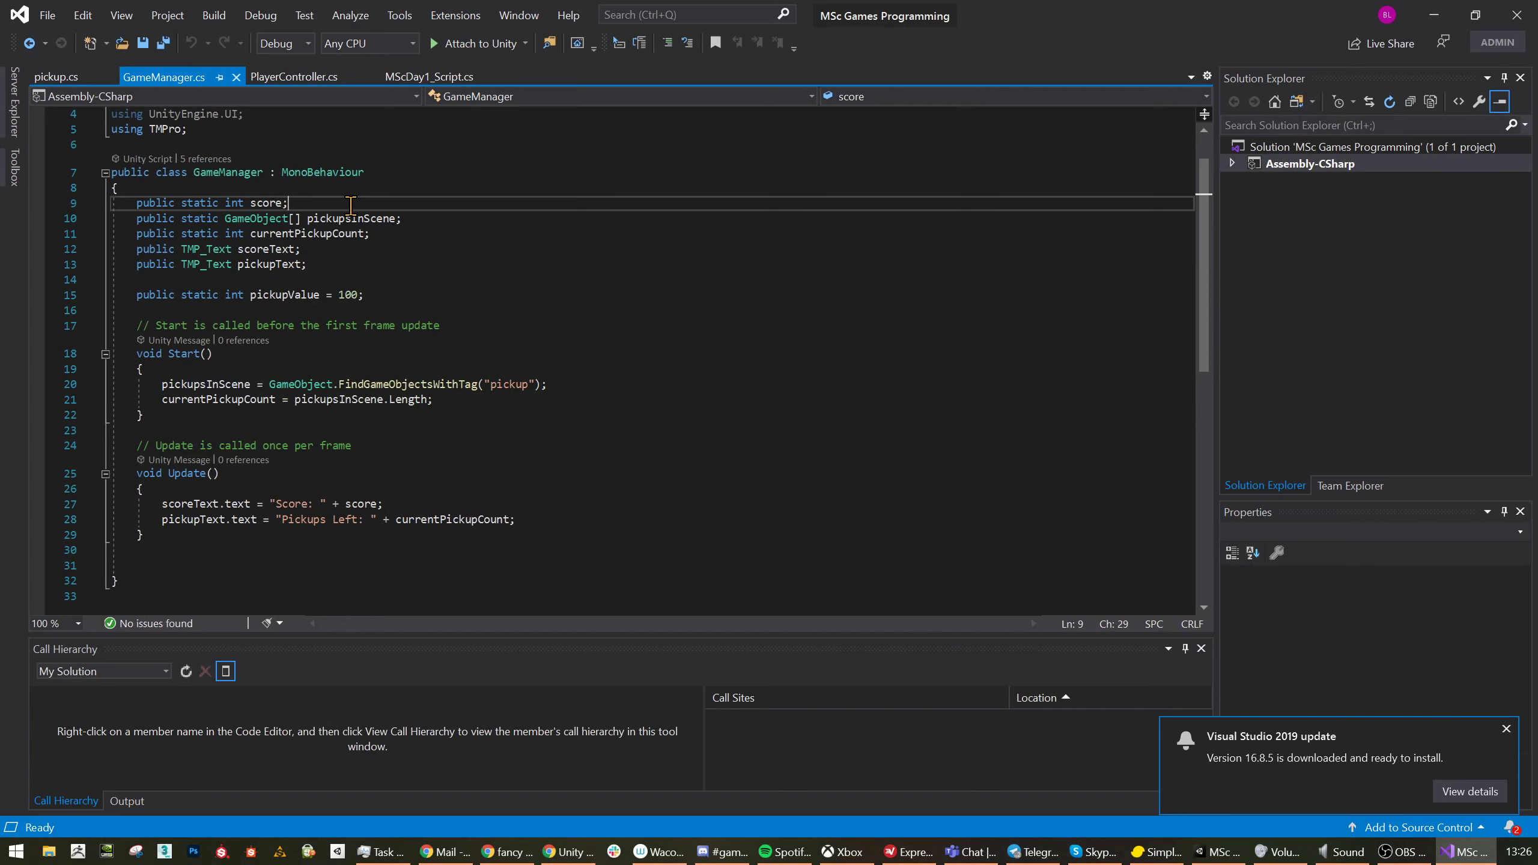
{"action": "type", "text": "// stat"}
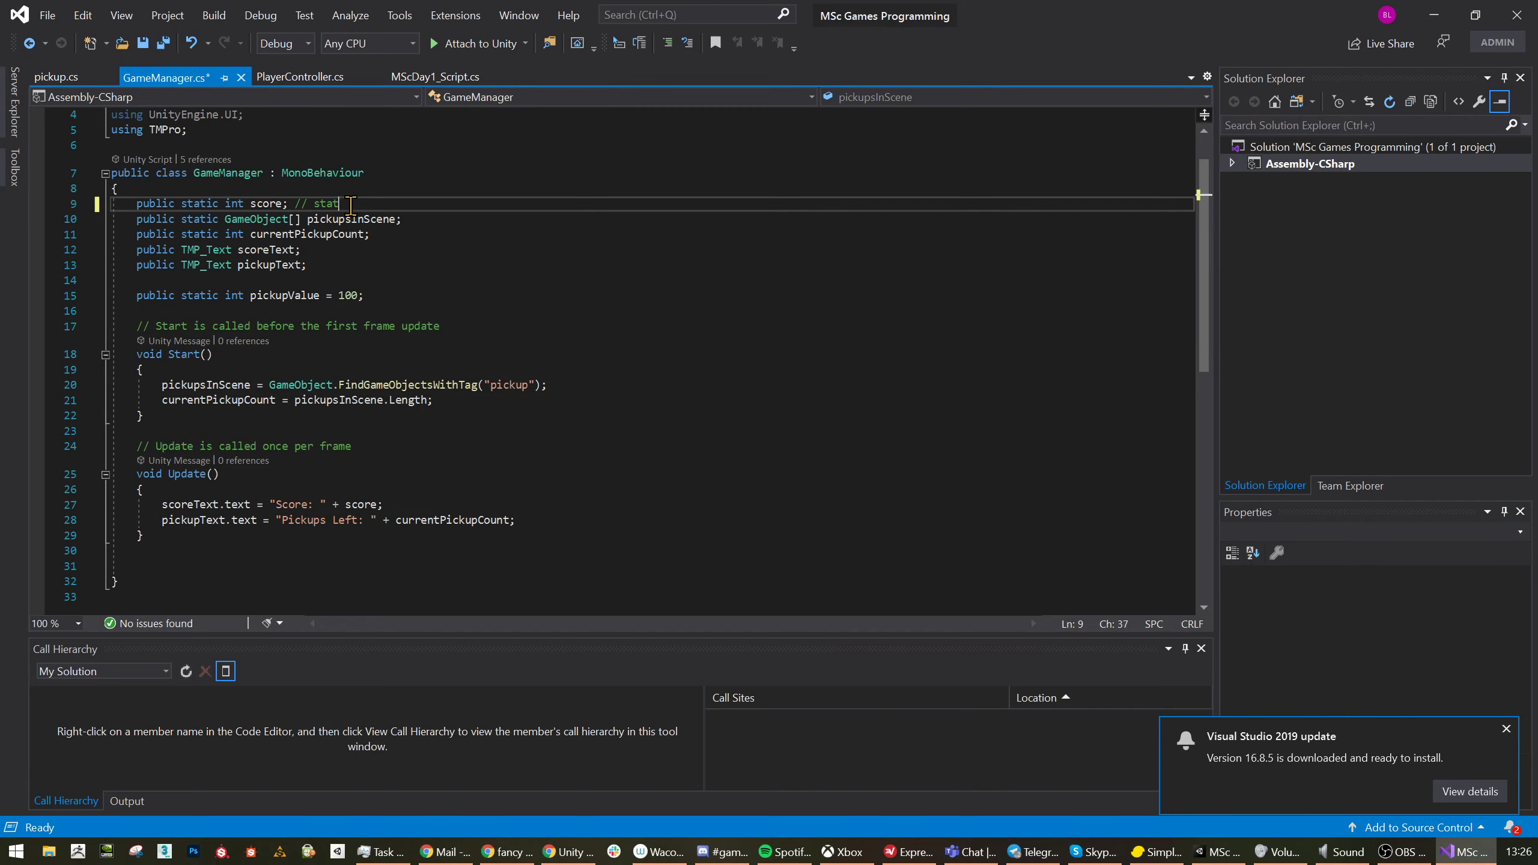
{"action": "type", "text": "ic variables can be accessed from other s"}
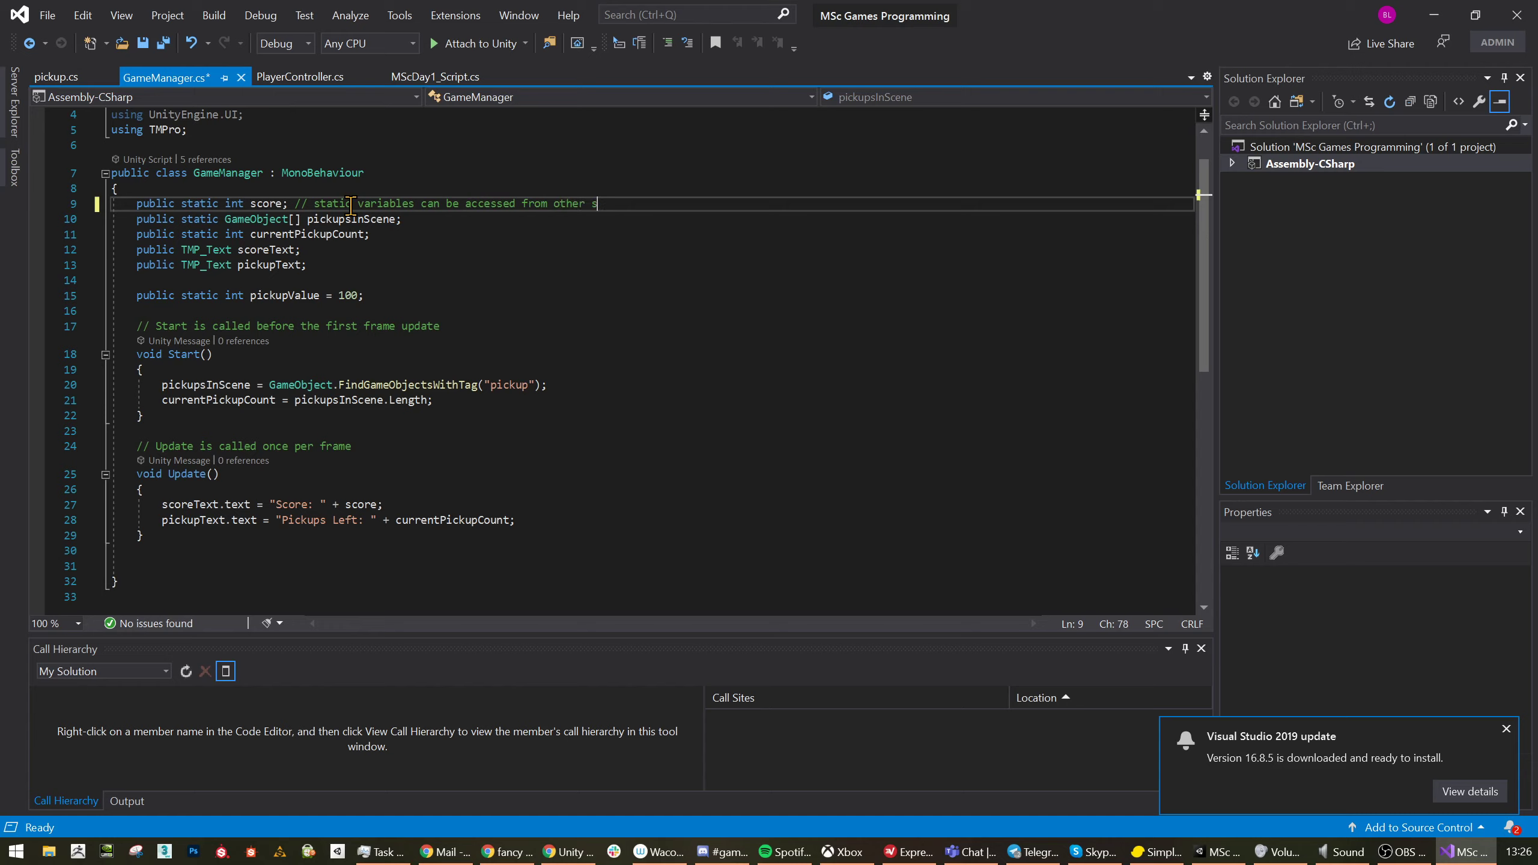
{"action": "type", "text": "cripts and only one can exist at an"}
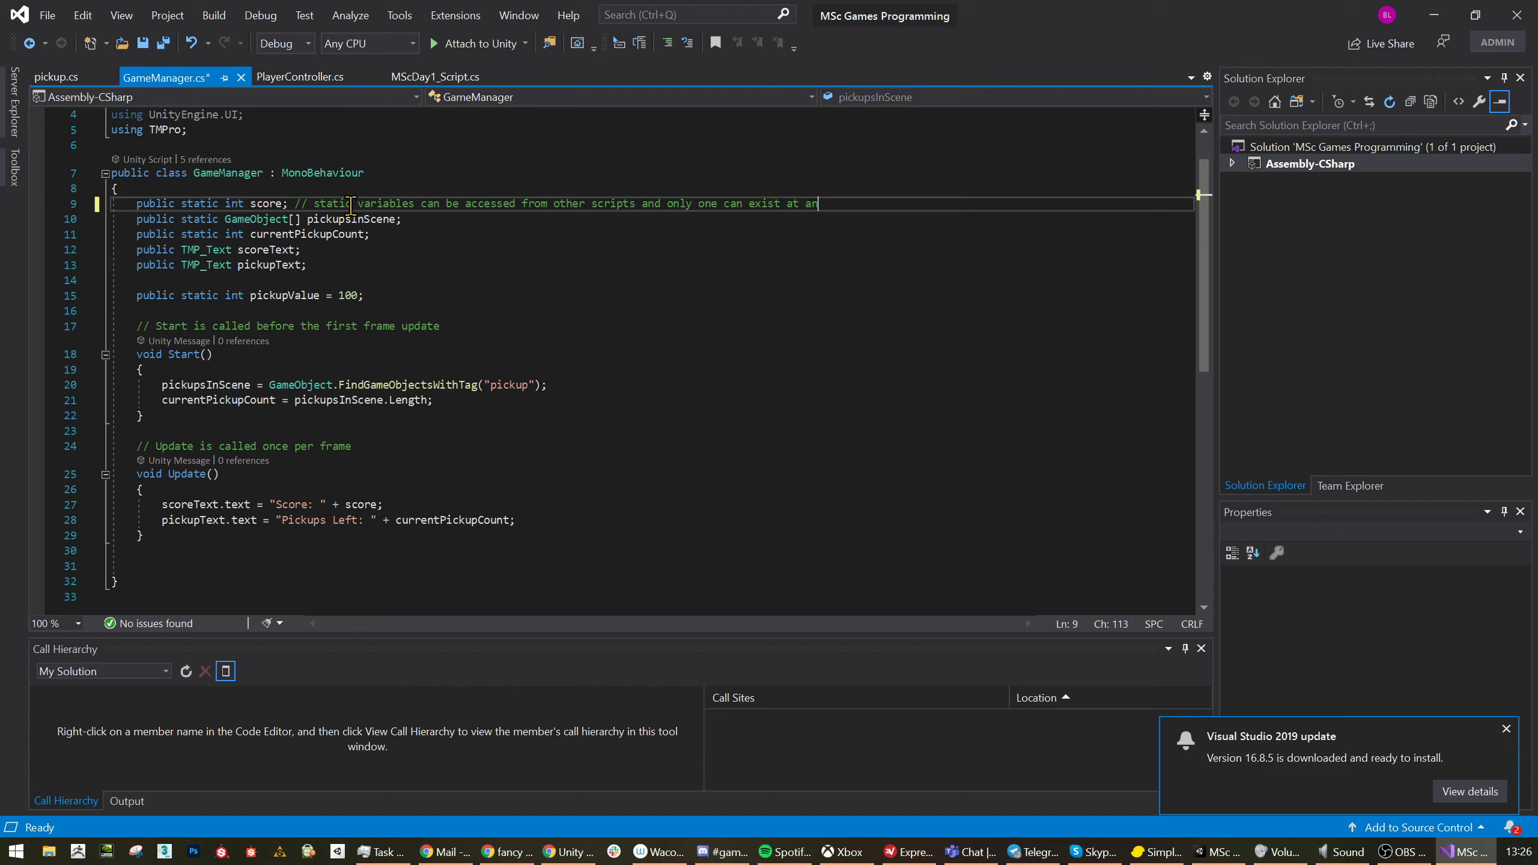
{"action": "type", "text": "y time"}
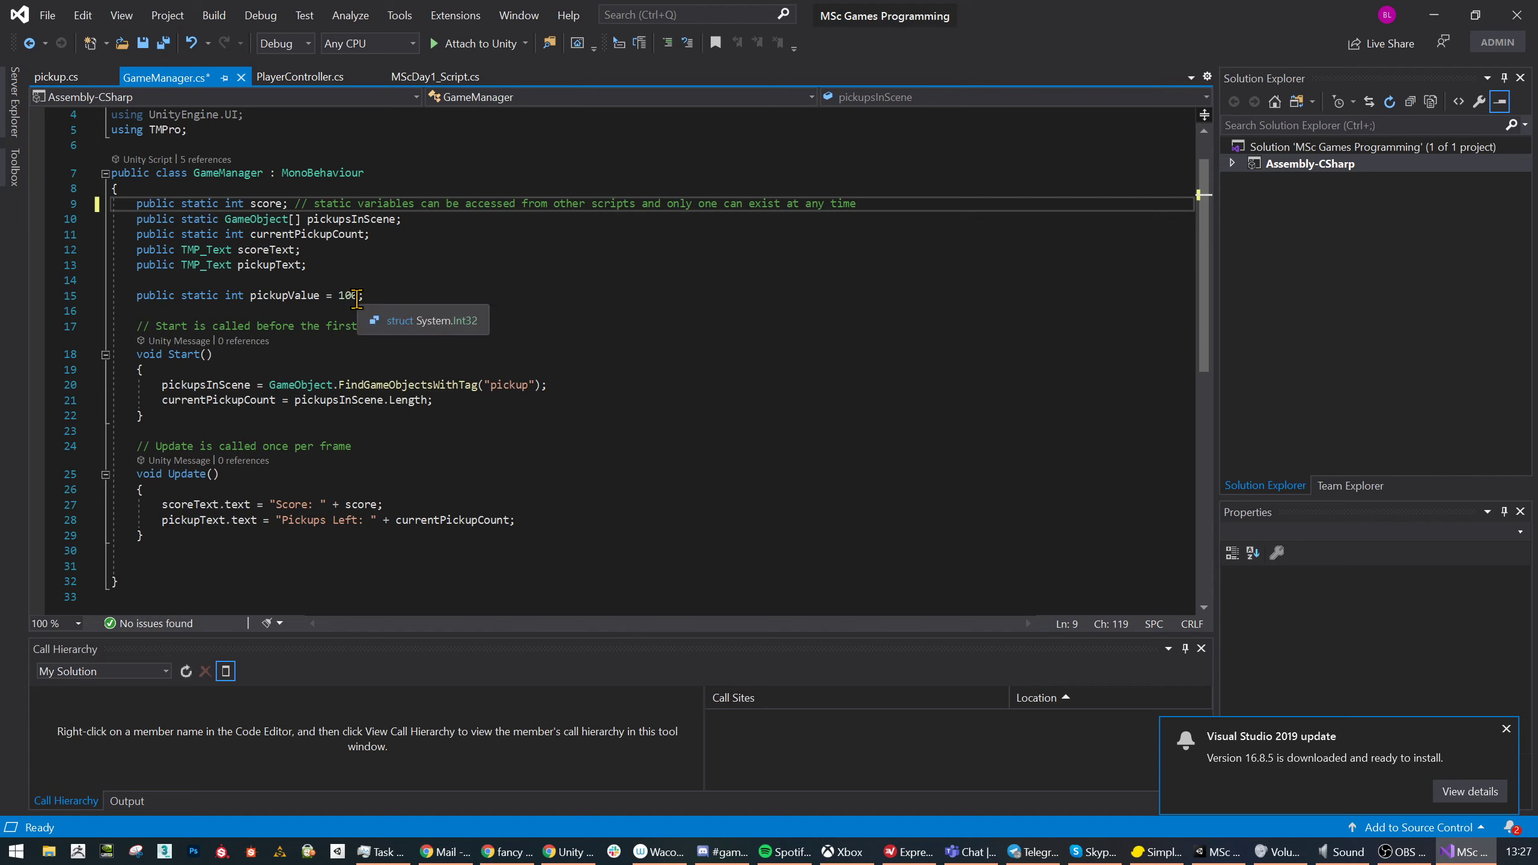
- Comment the FindGameObjectsWithTag line in Start with "// populating array with all GameObjects that are pickups."
{"action": "scroll", "coordinate": [239, 363], "scroll_direction": "down", "scroll_amount": 2}
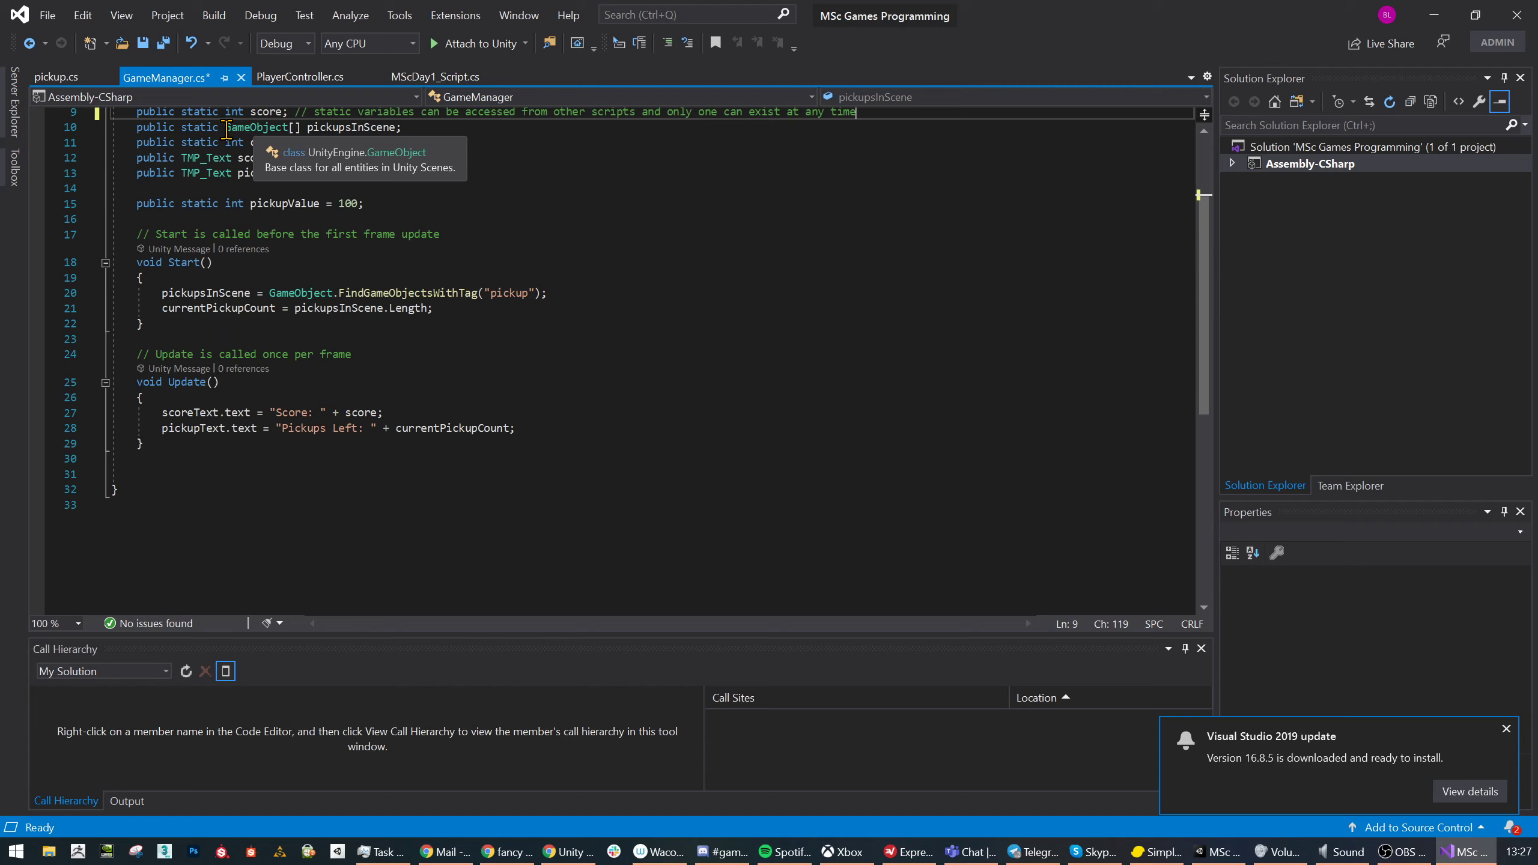
{"action": "left_click_drag", "start_coordinate": [226, 129], "coordinate": [302, 129]}
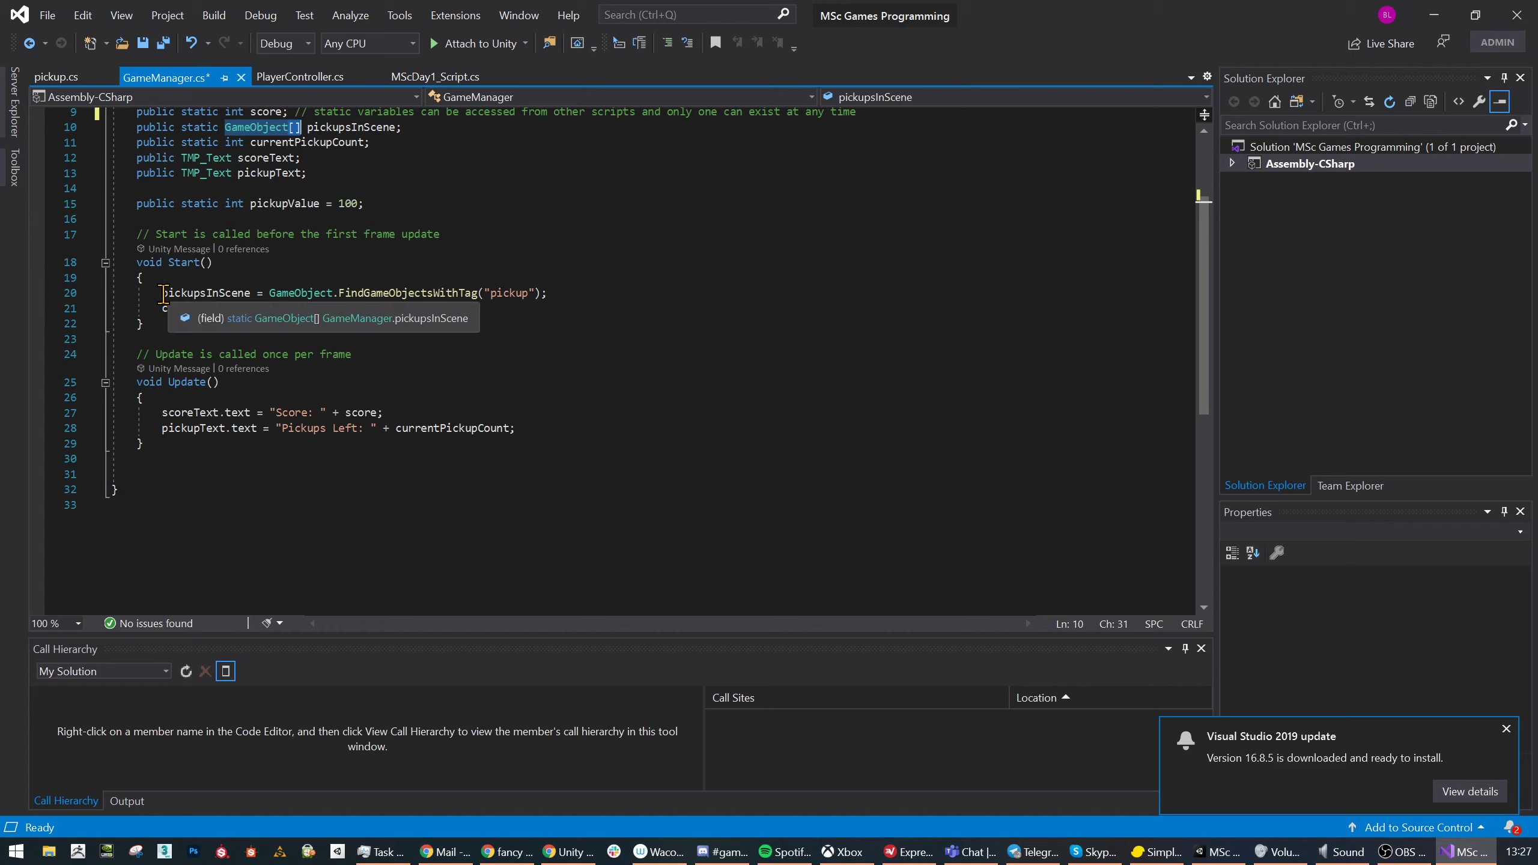
{"action": "left_click_drag", "start_coordinate": [162, 293], "coordinate": [233, 292]}
{"action": "left_click", "coordinate": [613, 295]}
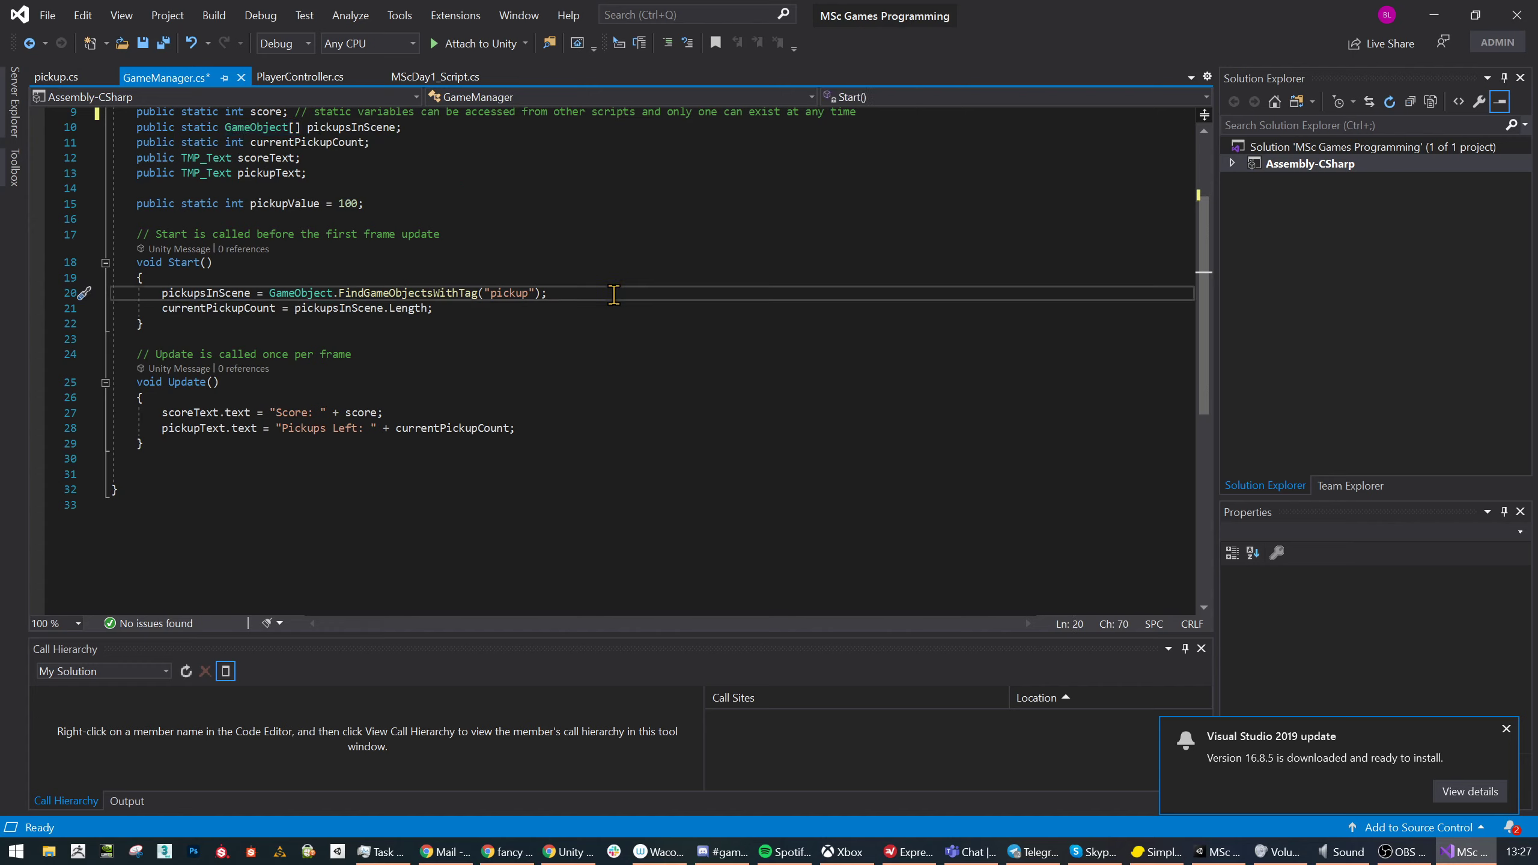
{"action": "type", "text": "// populating array with all Gamepo"}
{"action": "key", "text": "BackSpace"}
{"action": "key", "text": "BackSpace"}
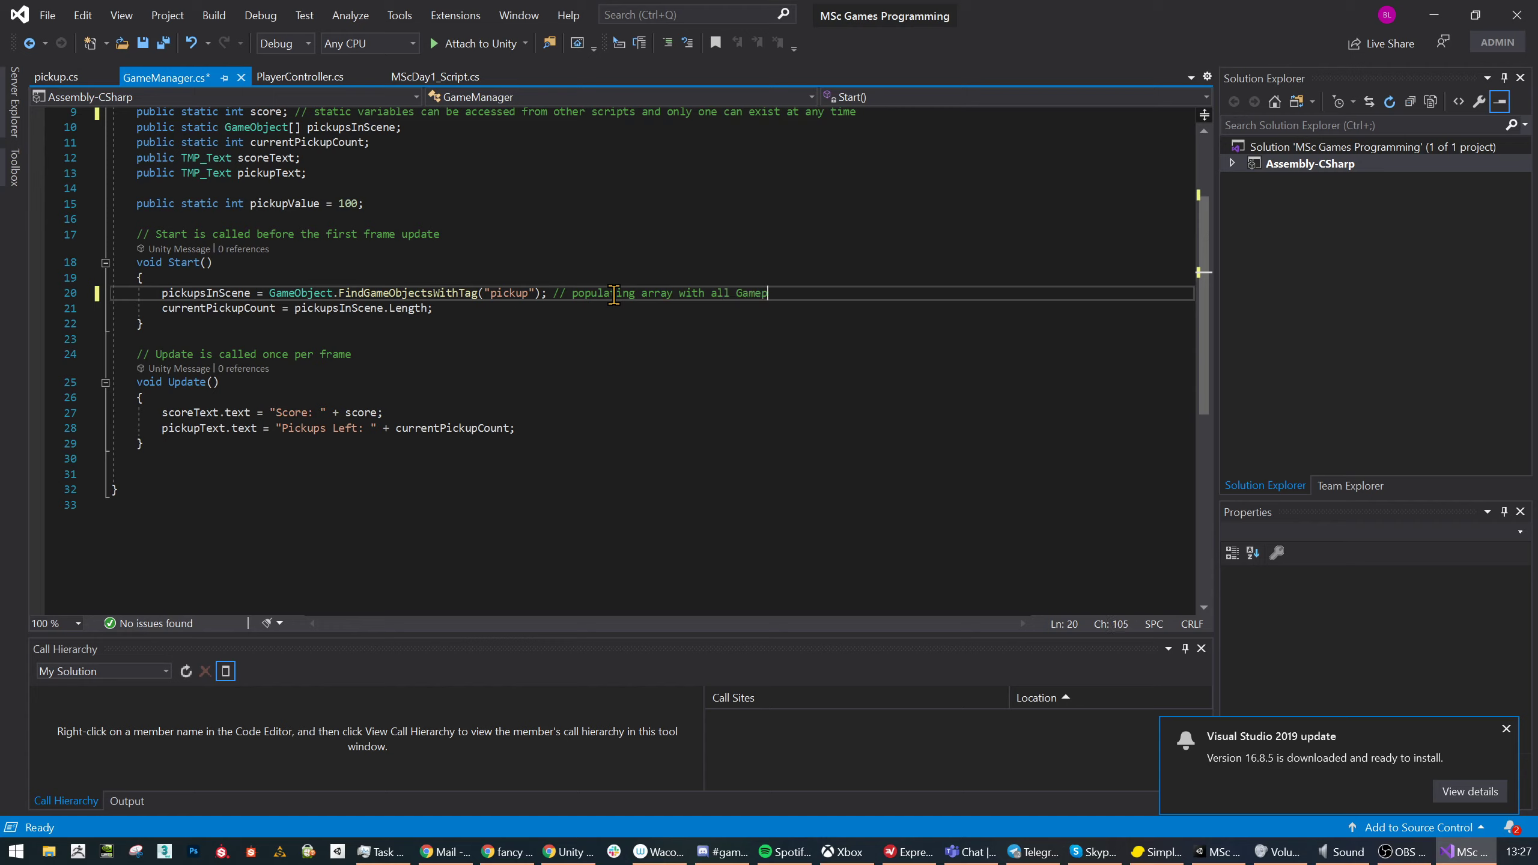
{"action": "type", "text": "Objects that are pickups."}
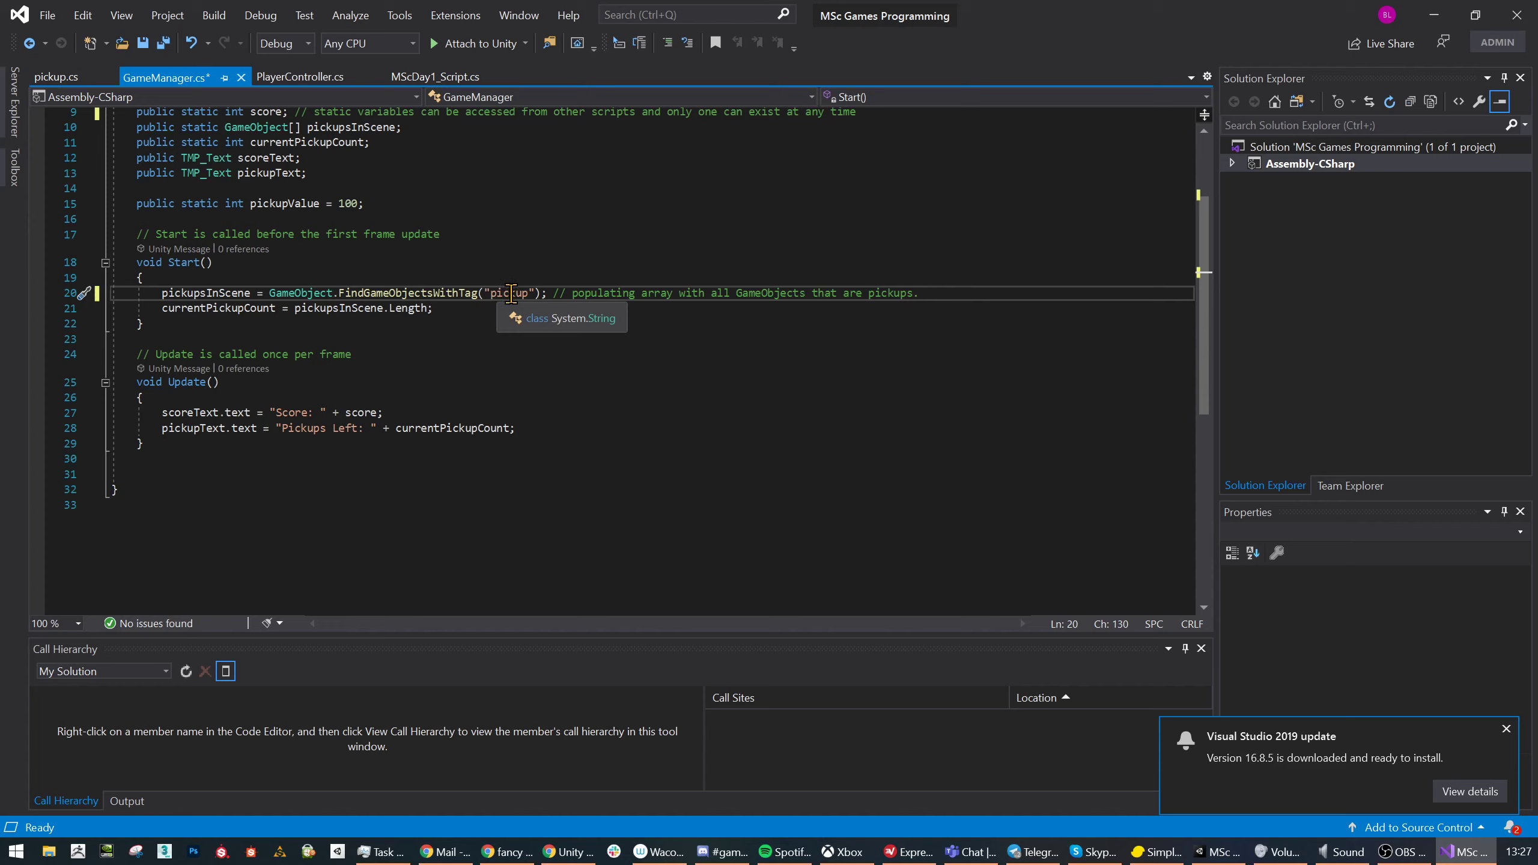
- Switch to Unity to examine the Pickup object's tag, the available tags and the project's custom tag list
{"action": "key", "text": "alt+Tab"}
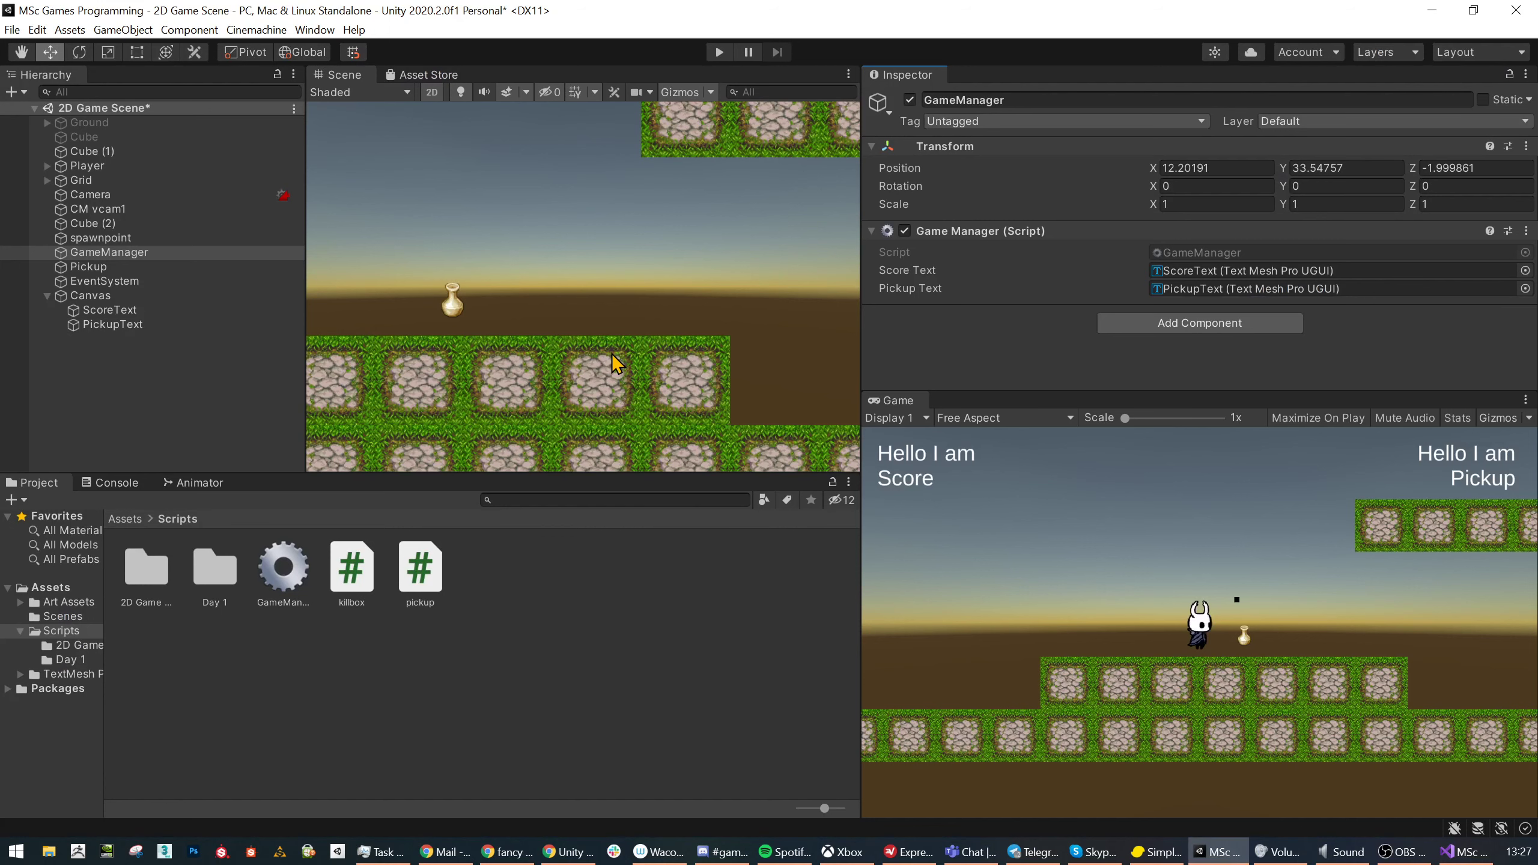
{"action": "left_click", "coordinate": [101, 268]}
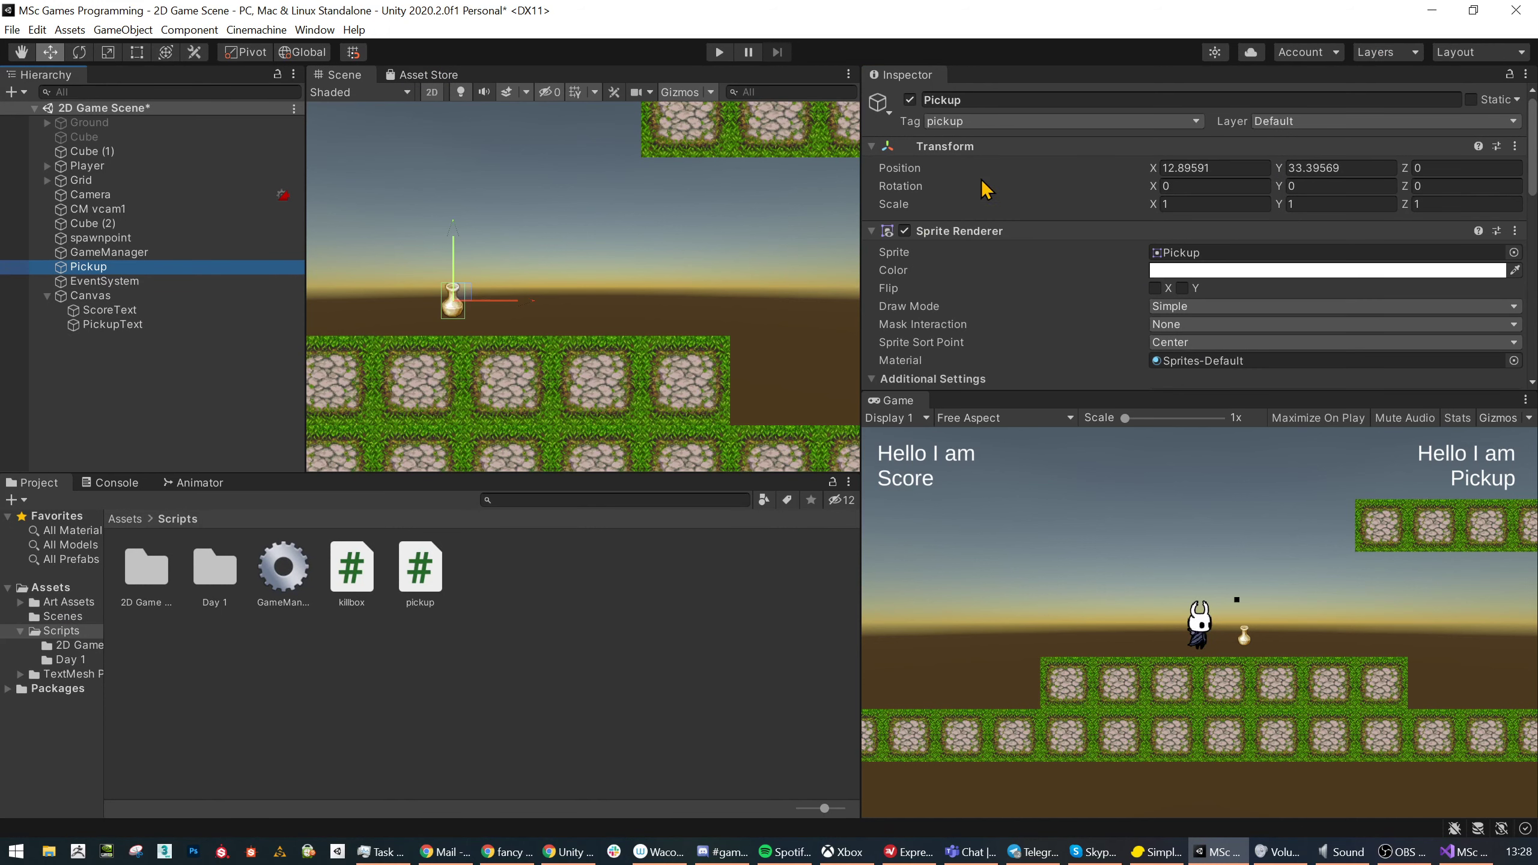
{"action": "left_click", "coordinate": [950, 122]}
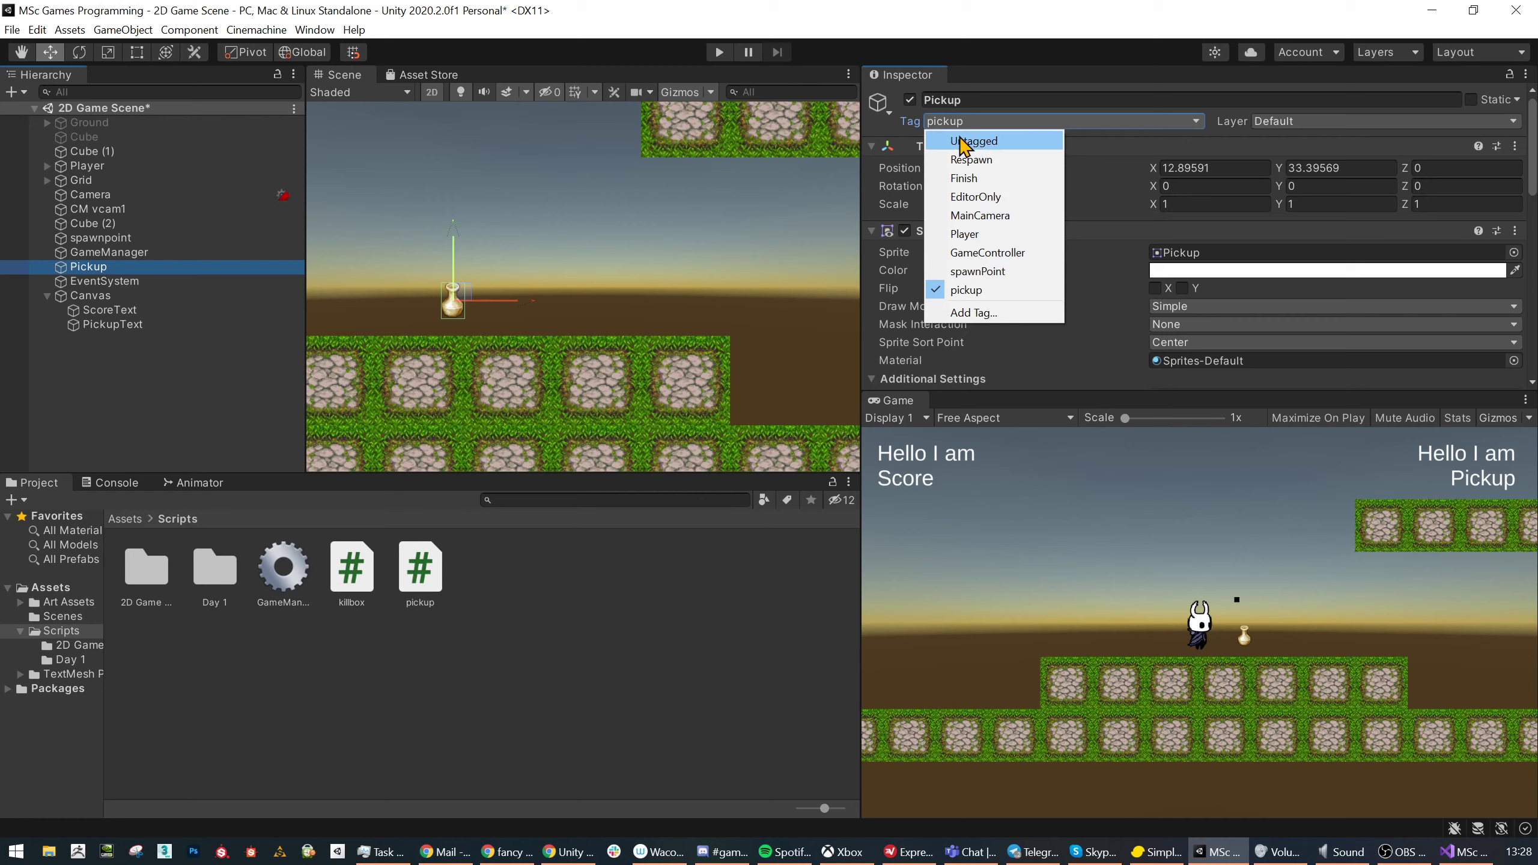
{"action": "left_click", "coordinate": [990, 312]}
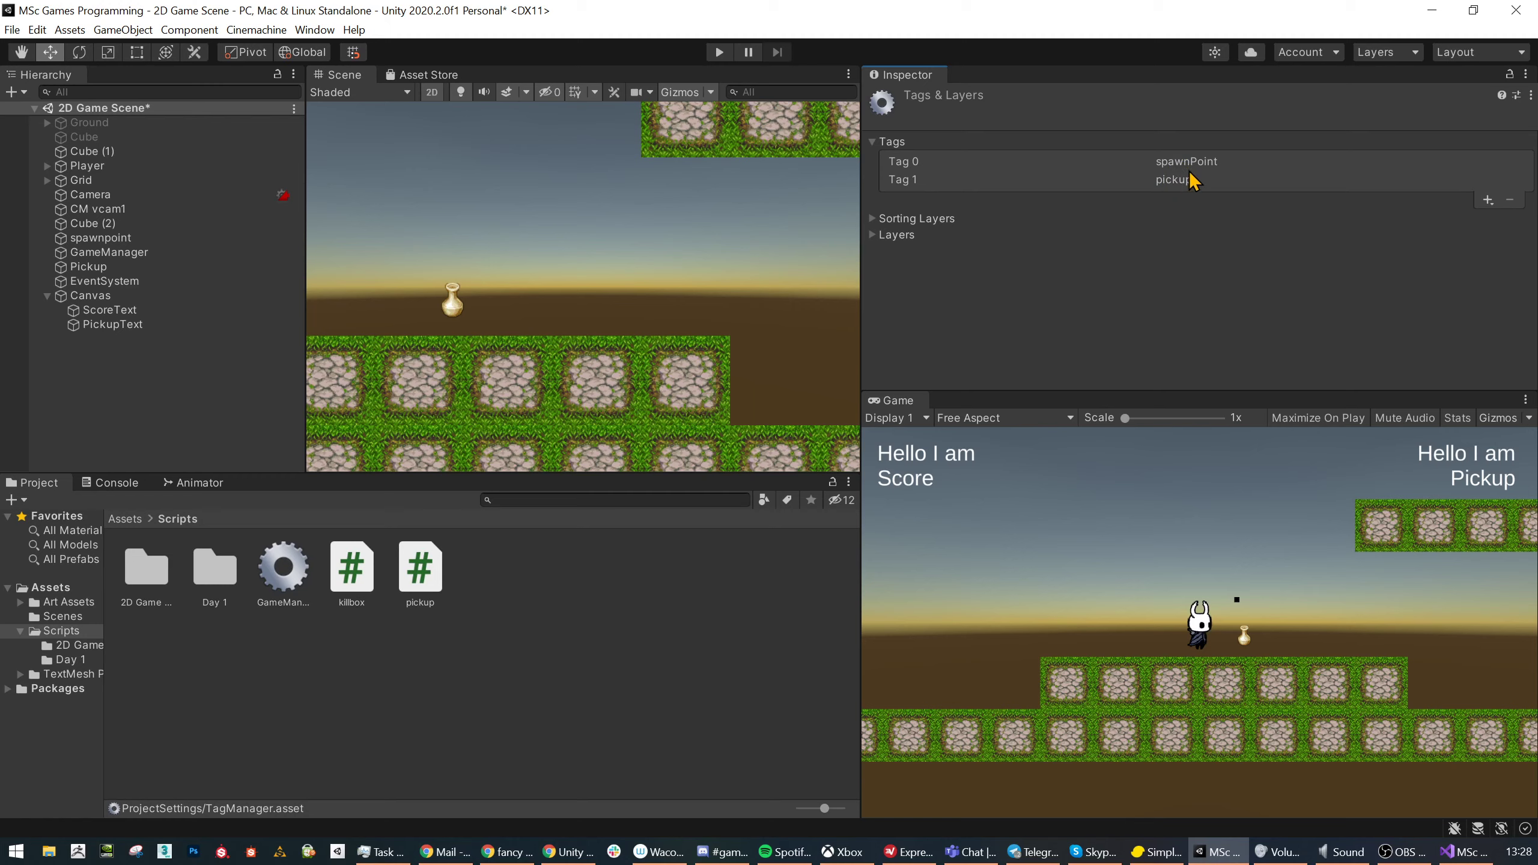
{"action": "left_click", "coordinate": [144, 266]}
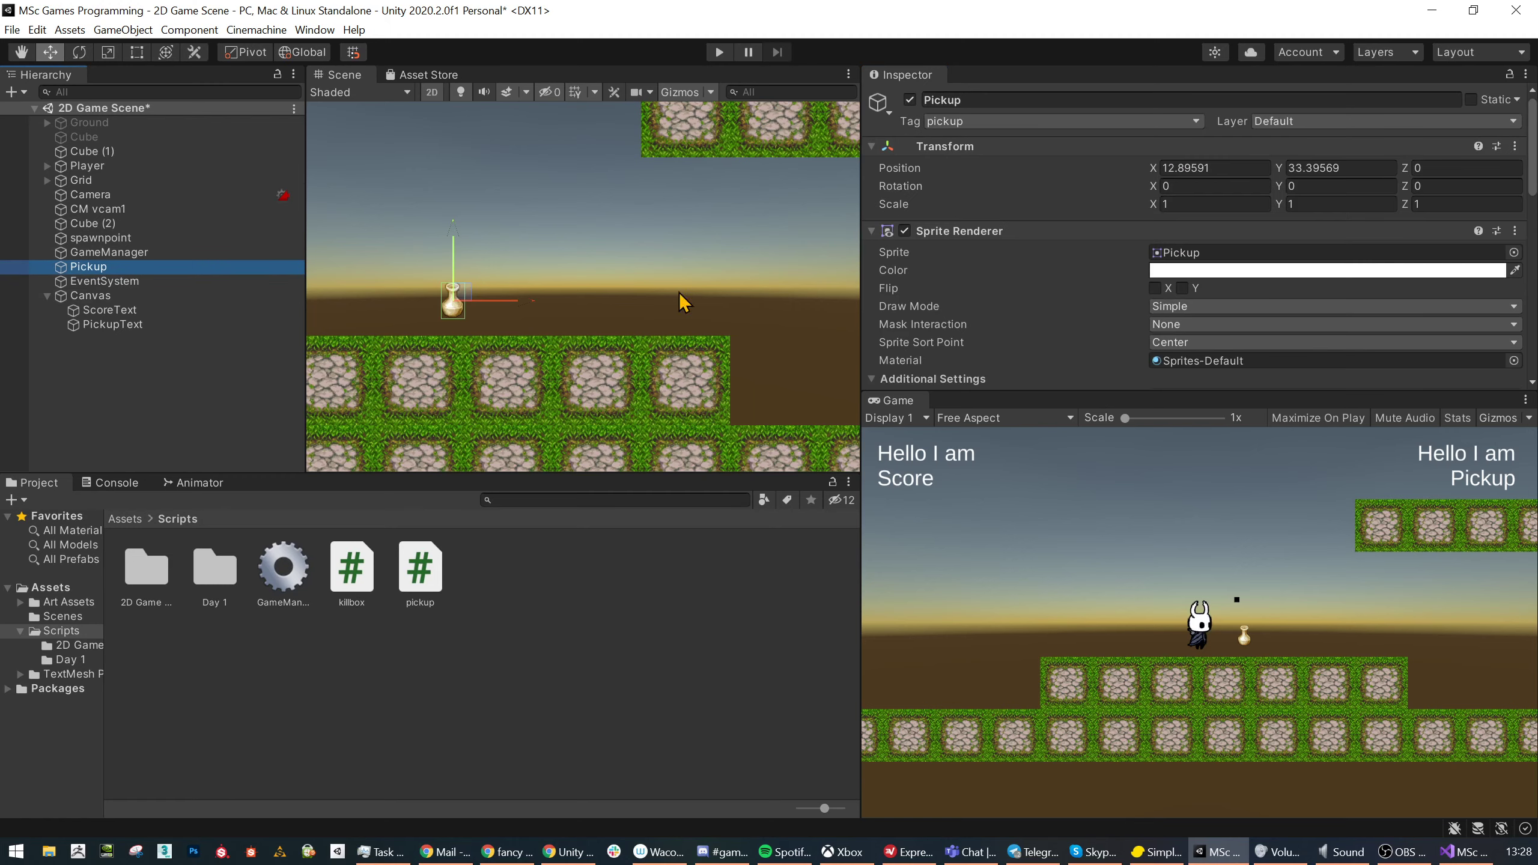
{"action": "left_click", "coordinate": [933, 121]}
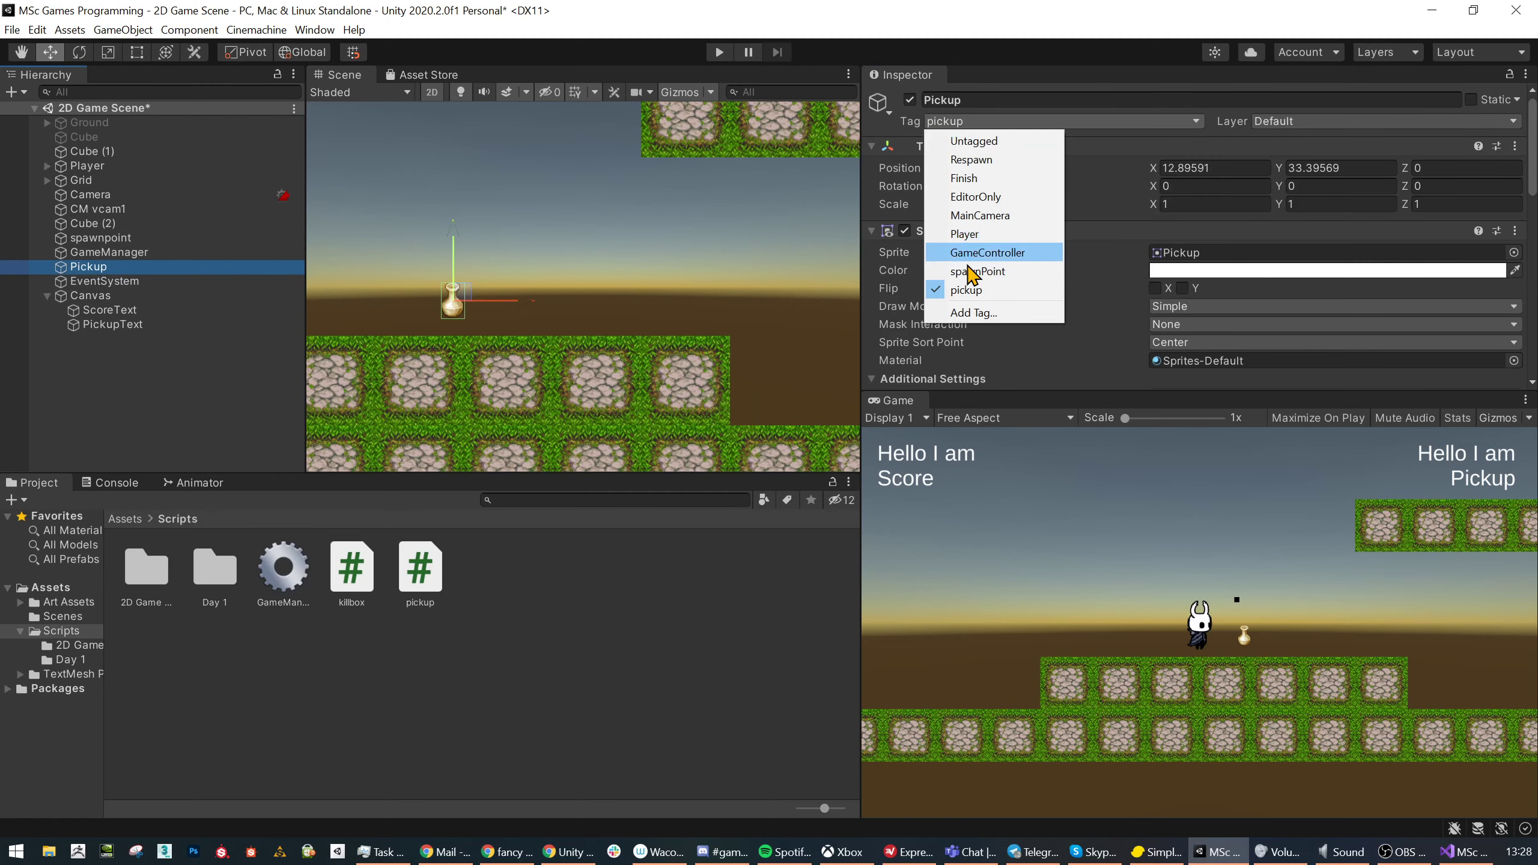
{"action": "left_click", "coordinate": [975, 75]}
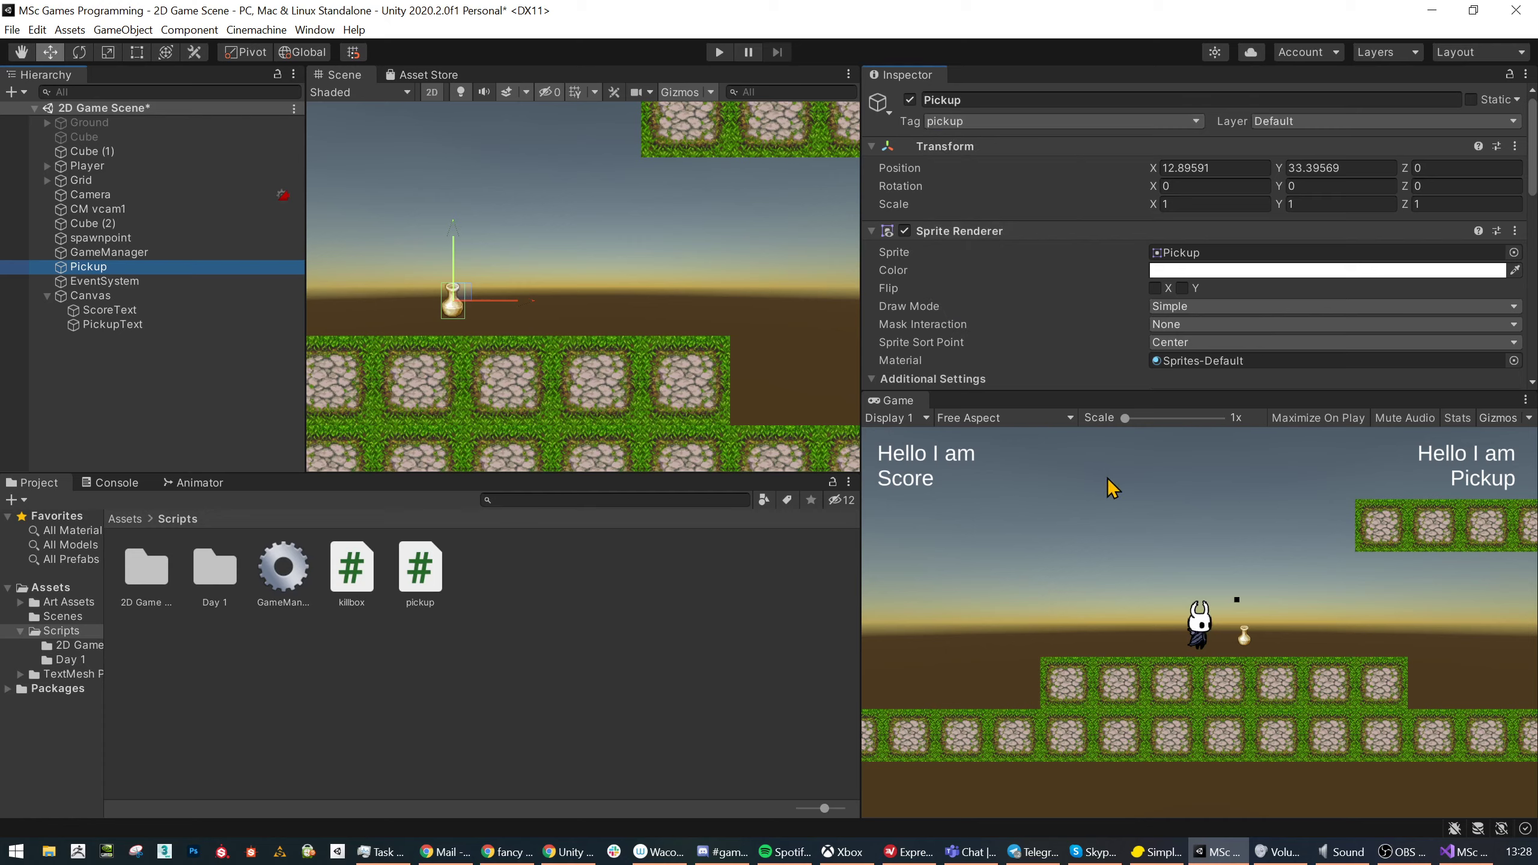
- Return to GameManager.cs in Visual Studio to examine how Start fills pickupsInScene and sets currentPickupCount from its Length
{"action": "key", "text": "alt+Tab"}
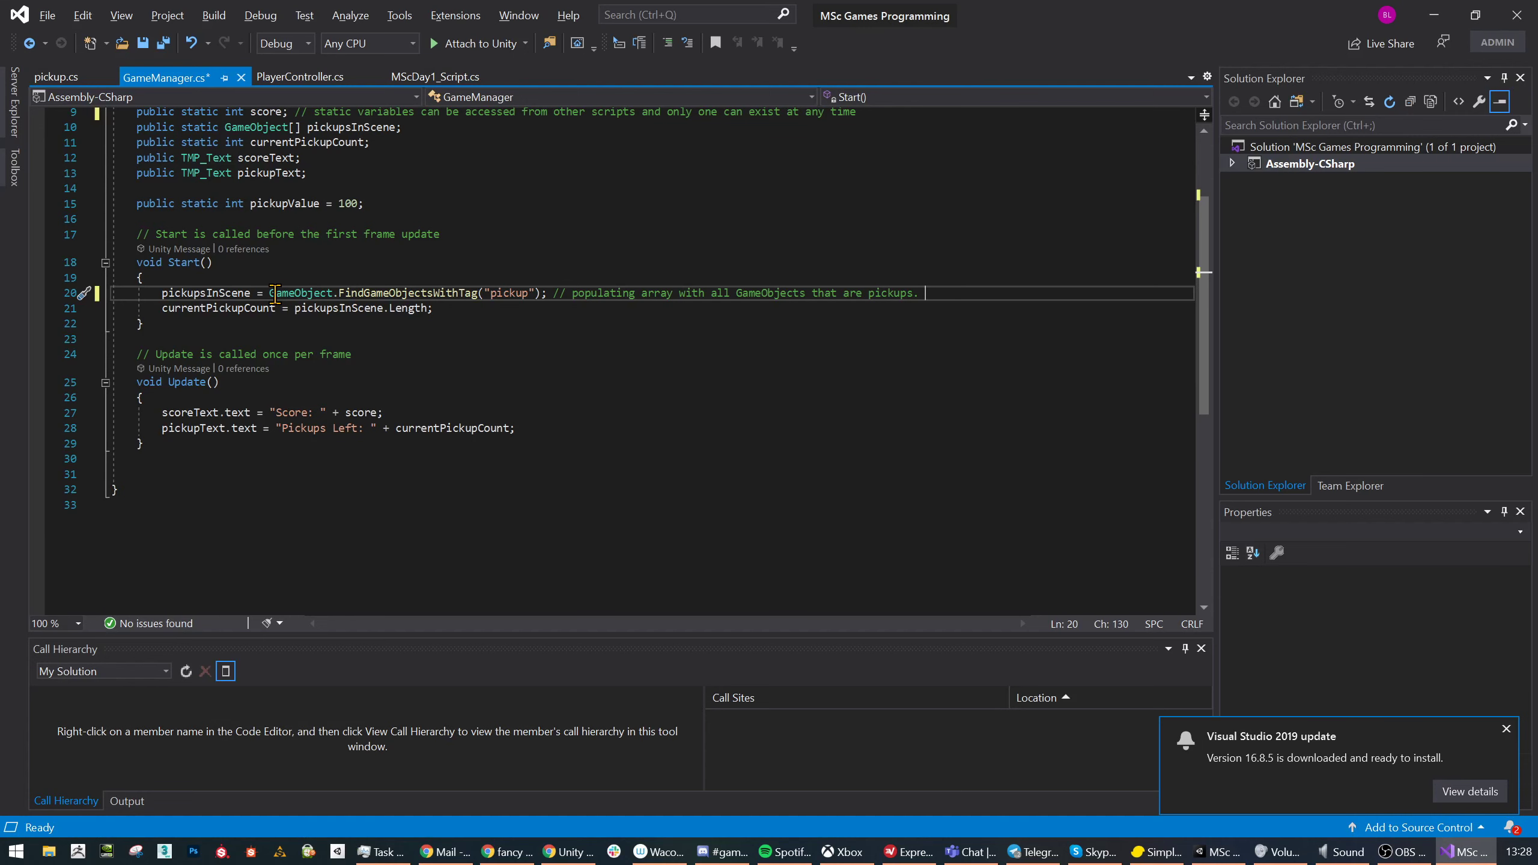
{"action": "left_click", "coordinate": [434, 295]}
{"action": "left_click_drag", "start_coordinate": [434, 295], "coordinate": [429, 295]}
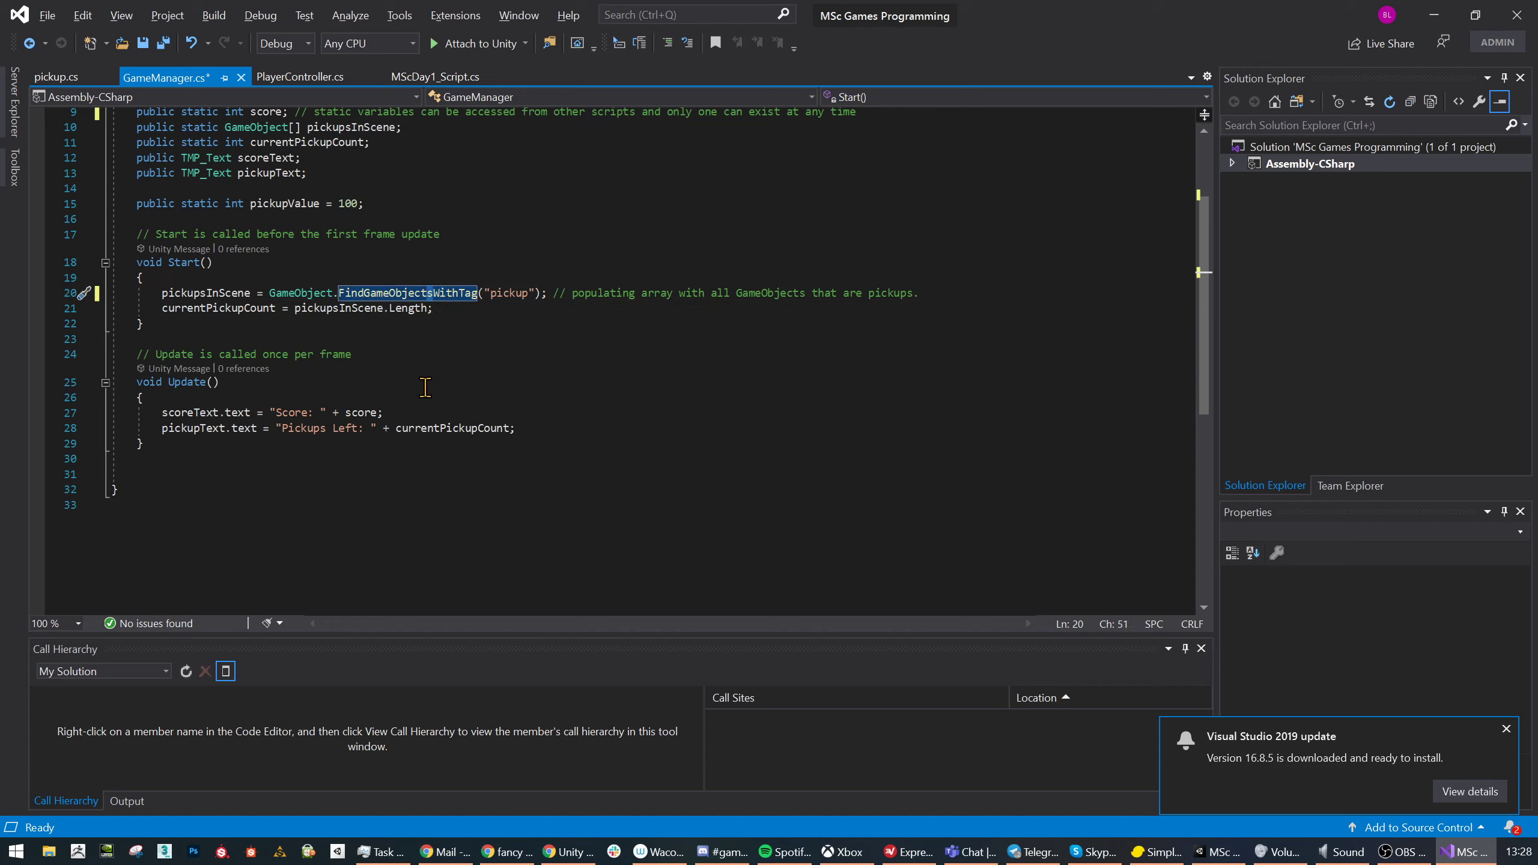
{"action": "mouse_move", "coordinate": [421, 293]}
{"action": "left_click_drag", "start_coordinate": [167, 293], "coordinate": [244, 289]}
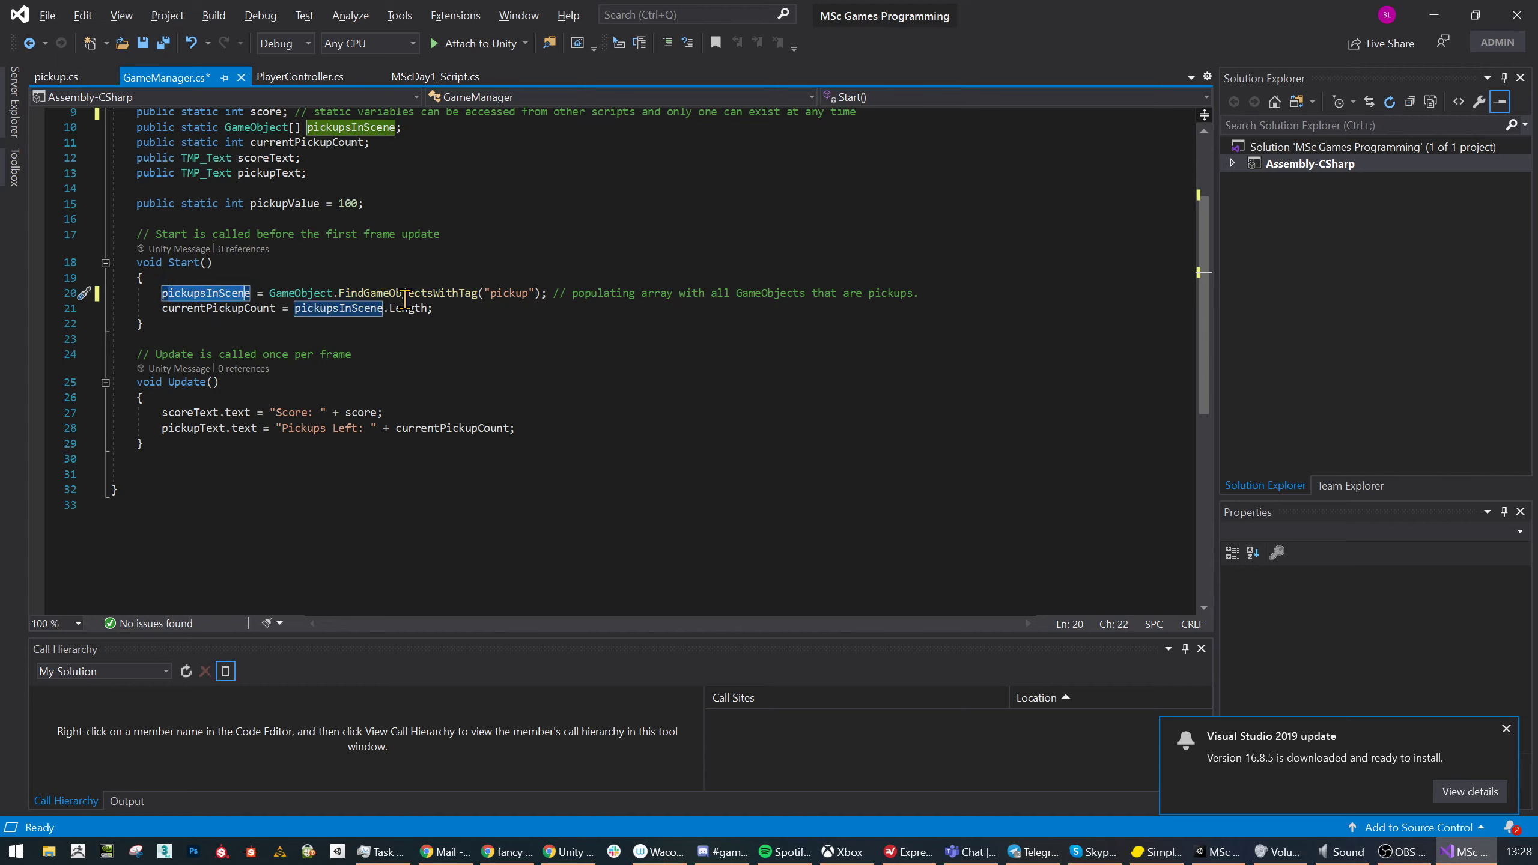
{"action": "mouse_move", "coordinate": [440, 298]}
{"action": "left_click", "coordinate": [271, 326]}
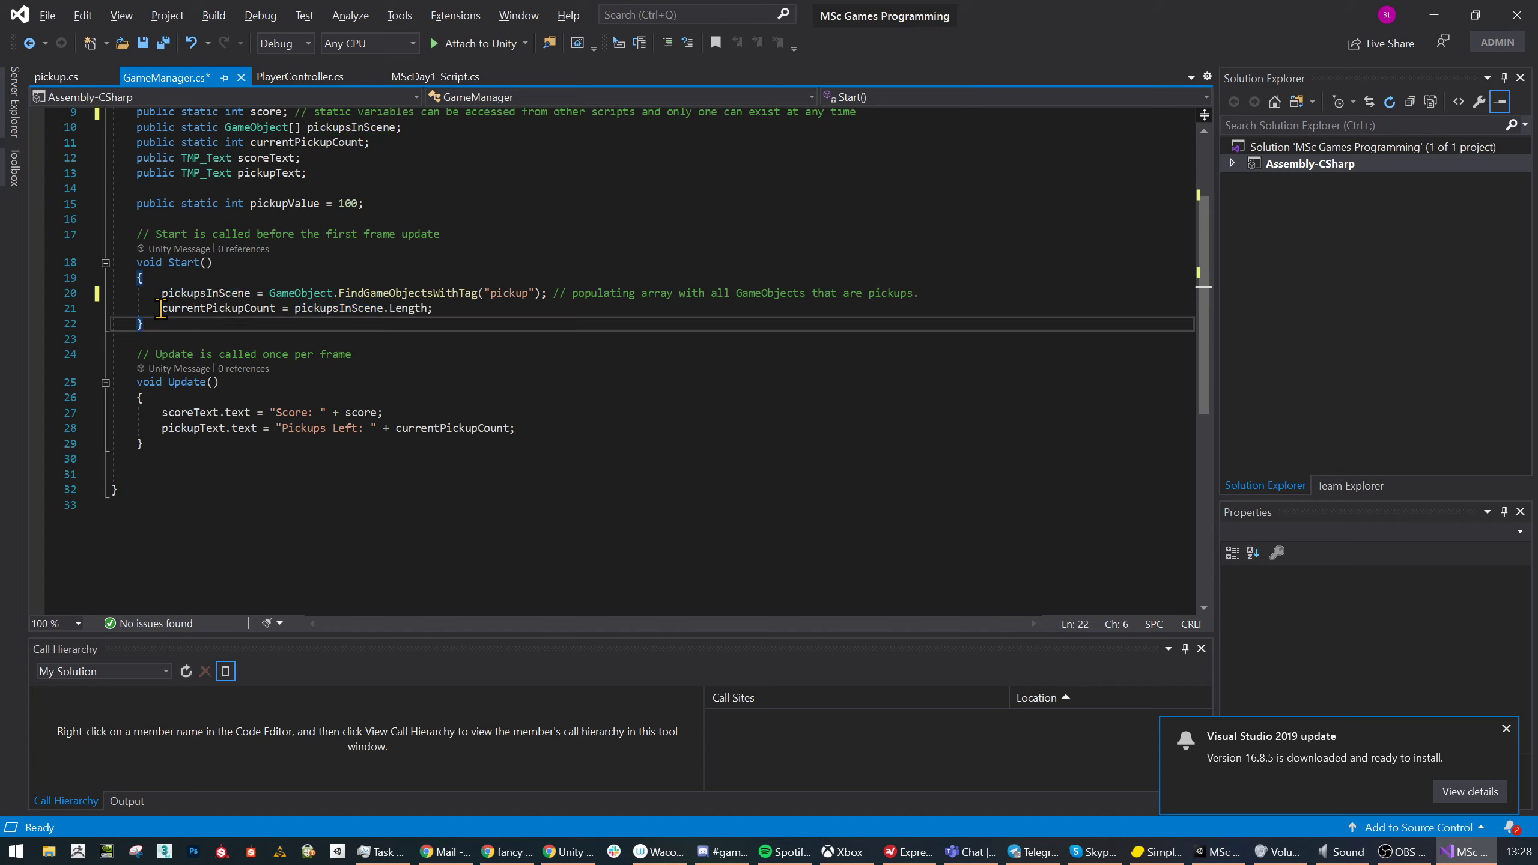
{"action": "left_click_drag", "start_coordinate": [161, 309], "coordinate": [429, 314]}
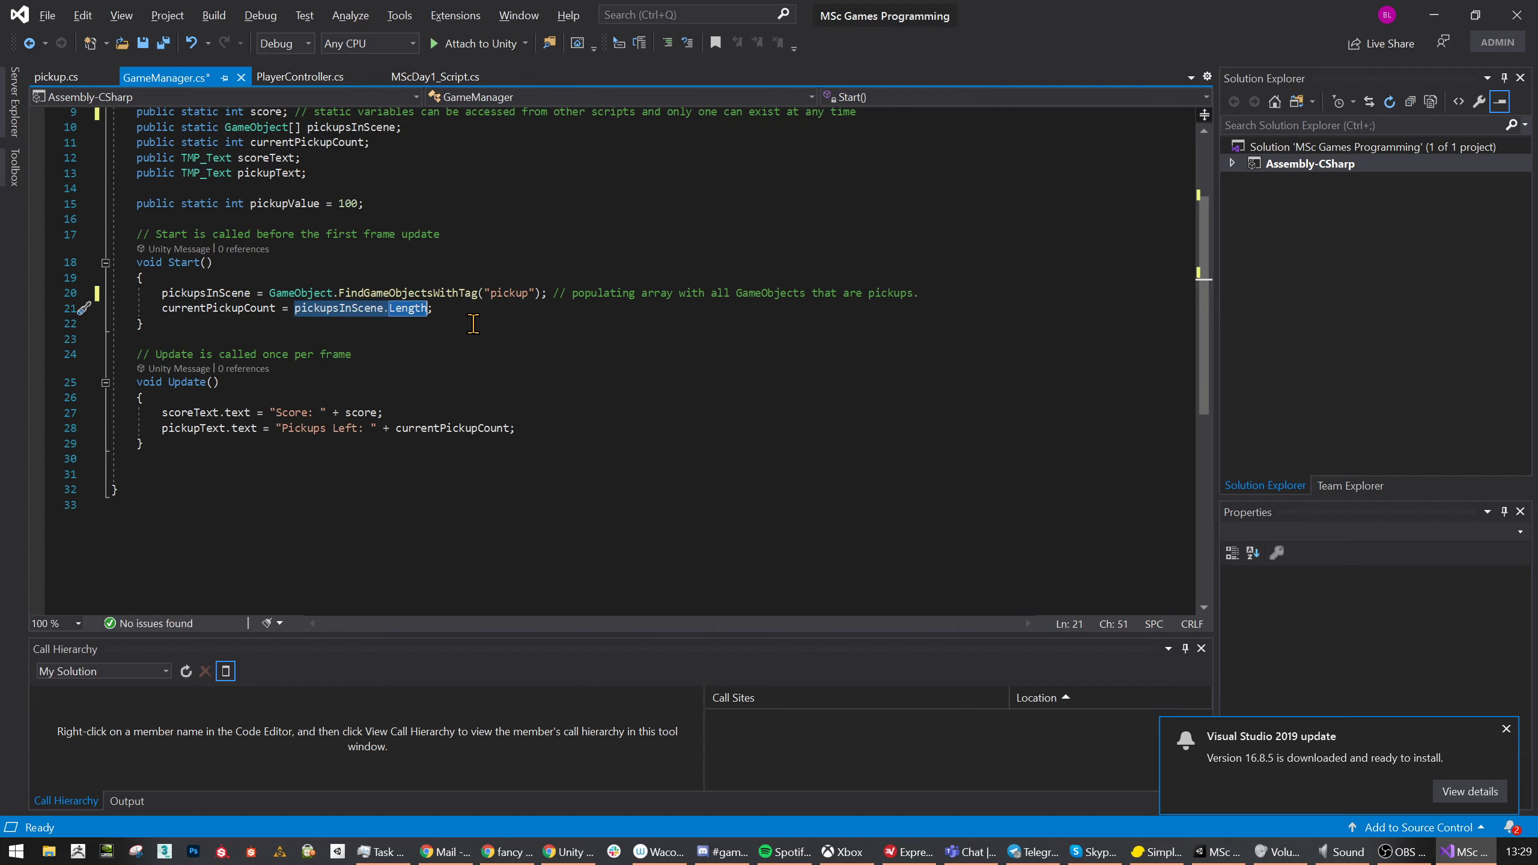
- Insert two blank lines below the currentPickupCount assignment in the Start method
{"action": "left_click", "coordinate": [483, 309]}
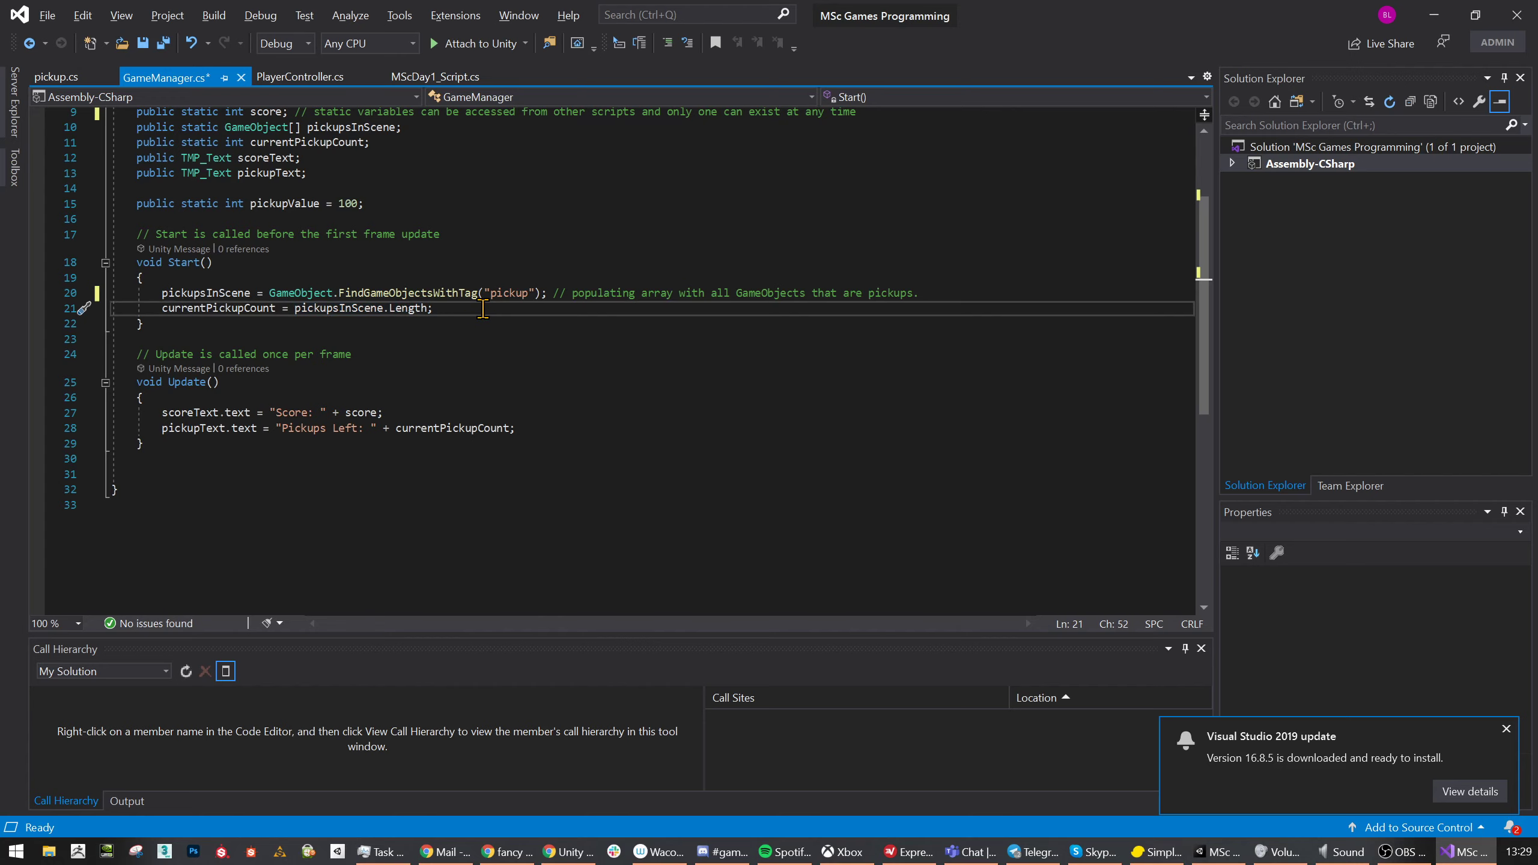
{"action": "key", "text": "Return"}
{"action": "key", "text": "Return"}
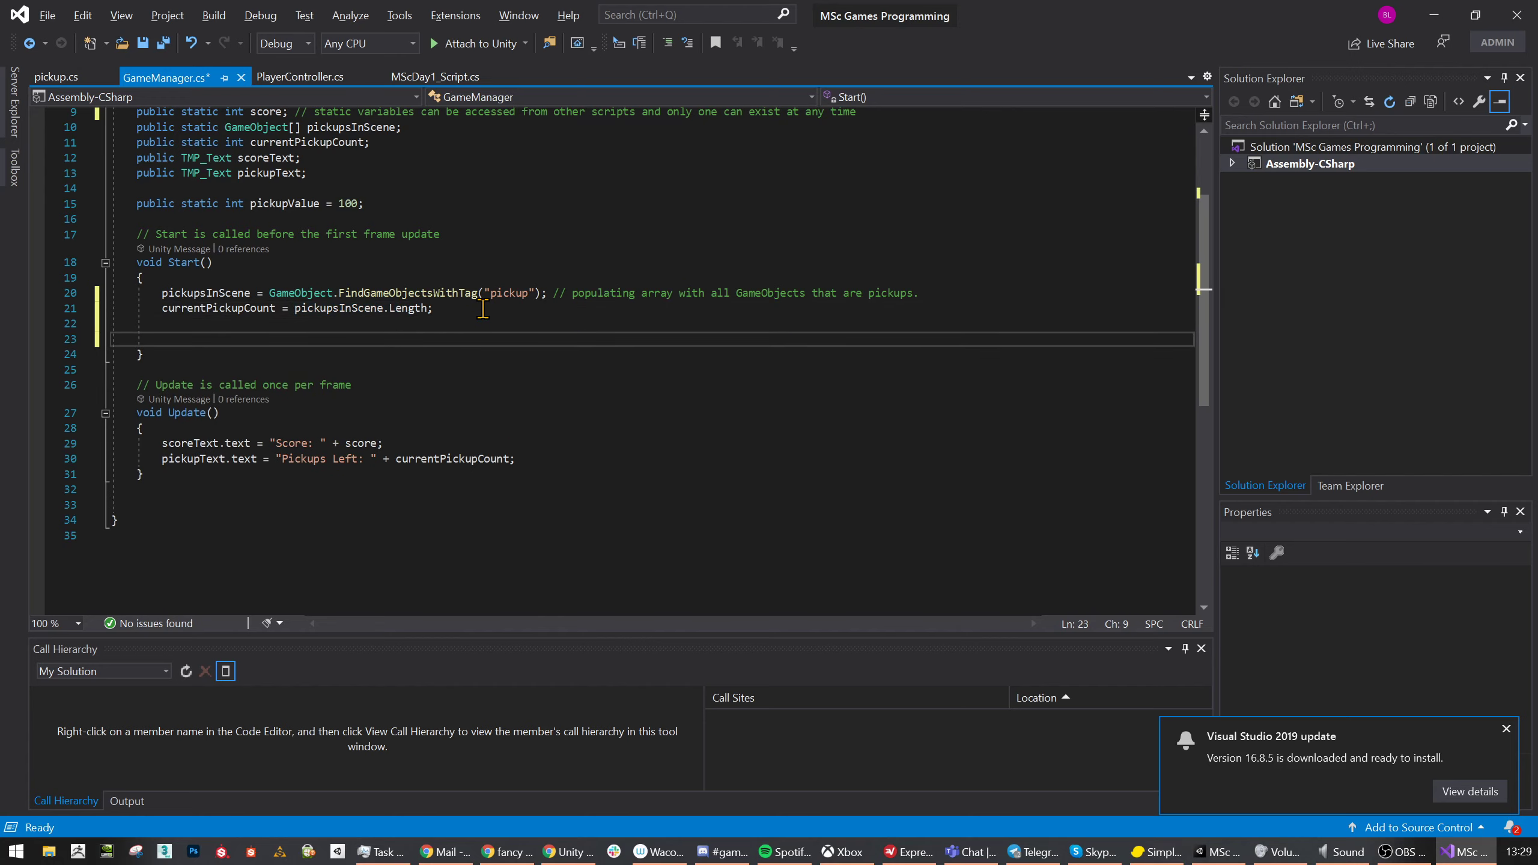